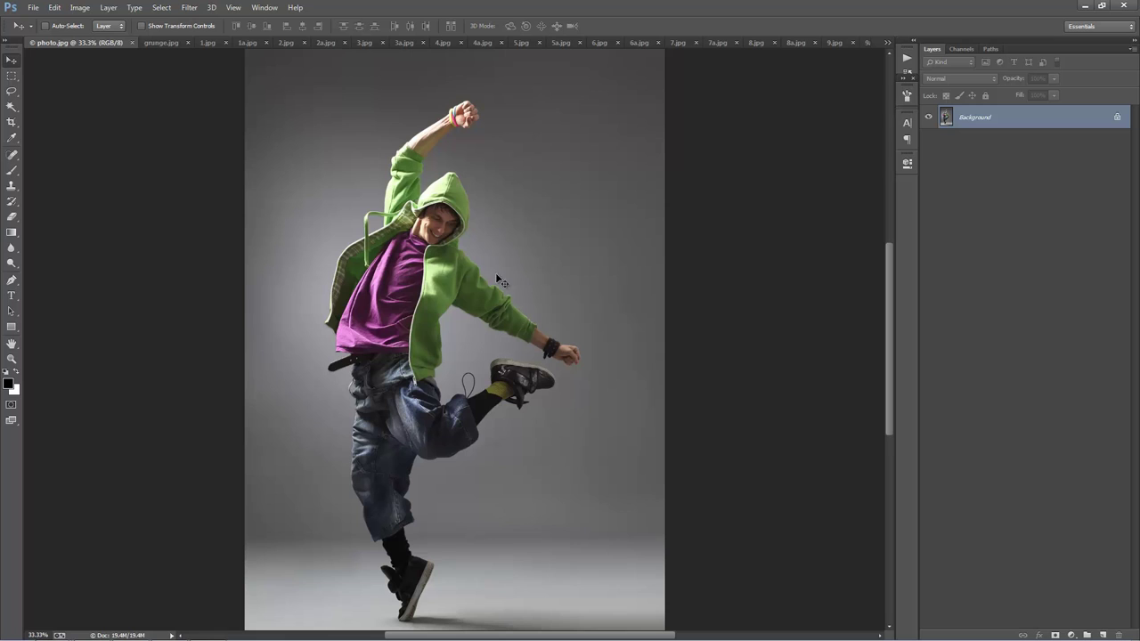
Compare the original photos with their grunge paint effect versions, going through the open documents from grunge.jpg to 9a.jpg
left_click(161, 42)
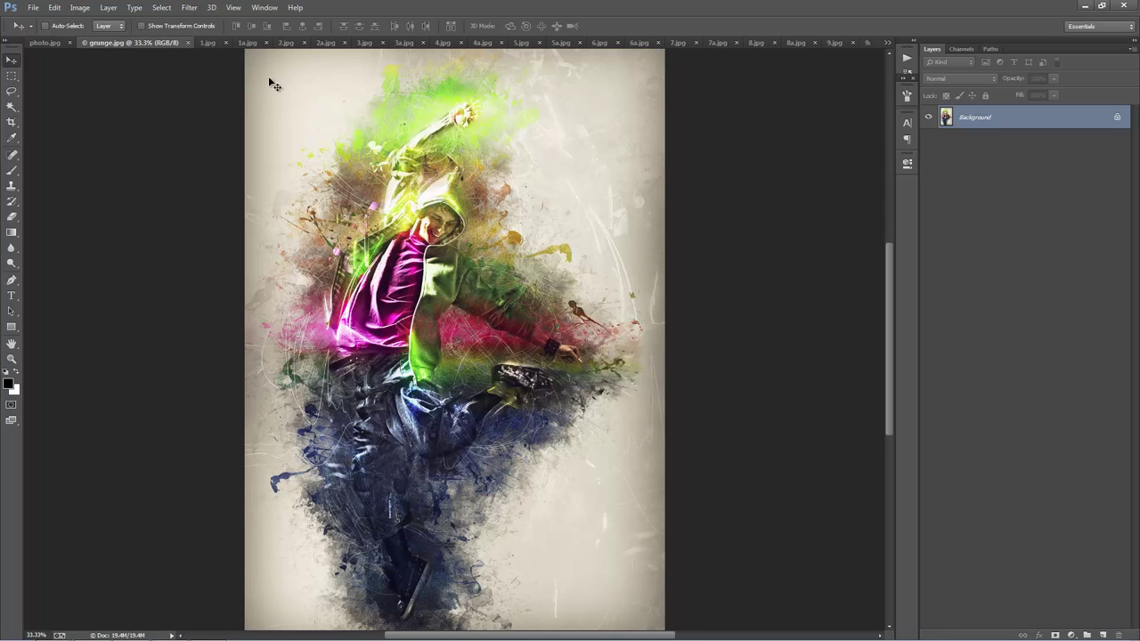
left_click(210, 44)
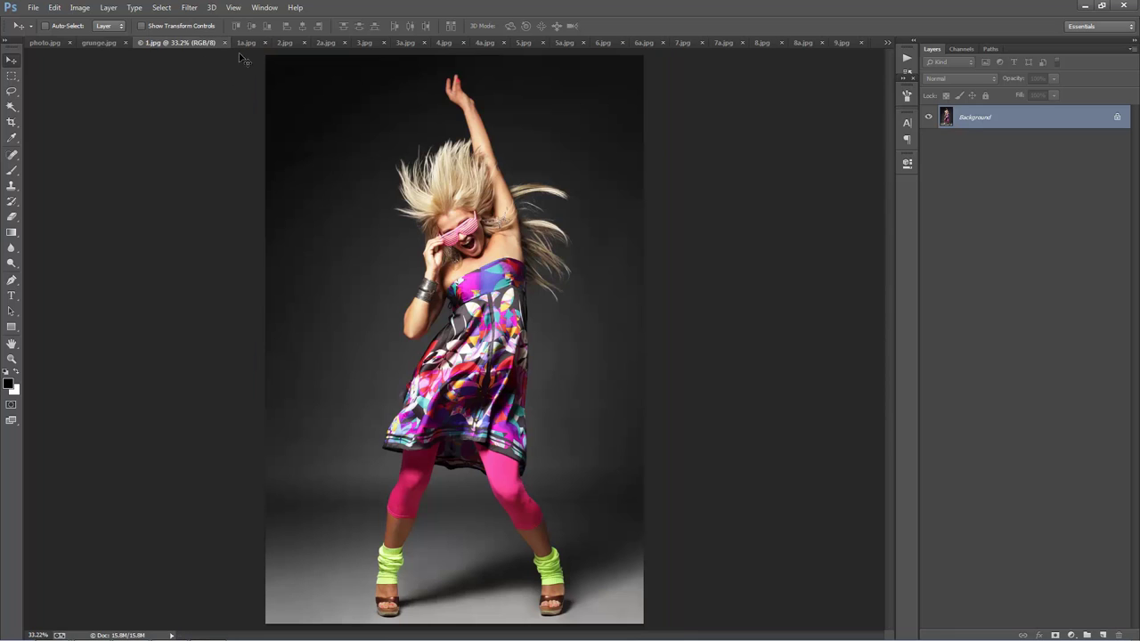
left_click(250, 42)
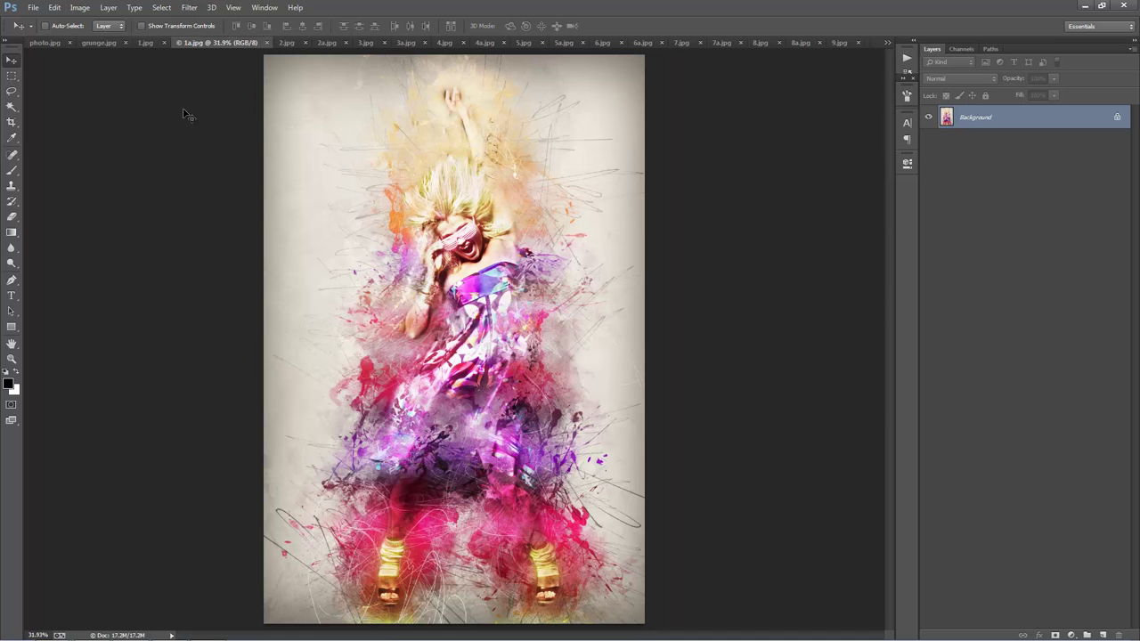
left_click(287, 43)
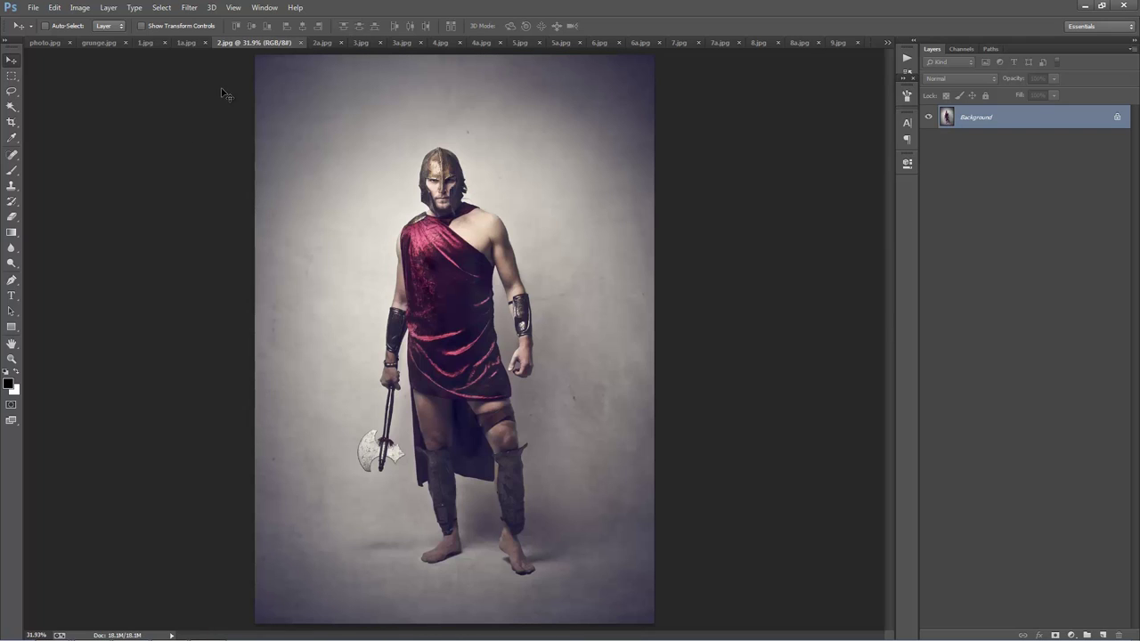
left_click(322, 42)
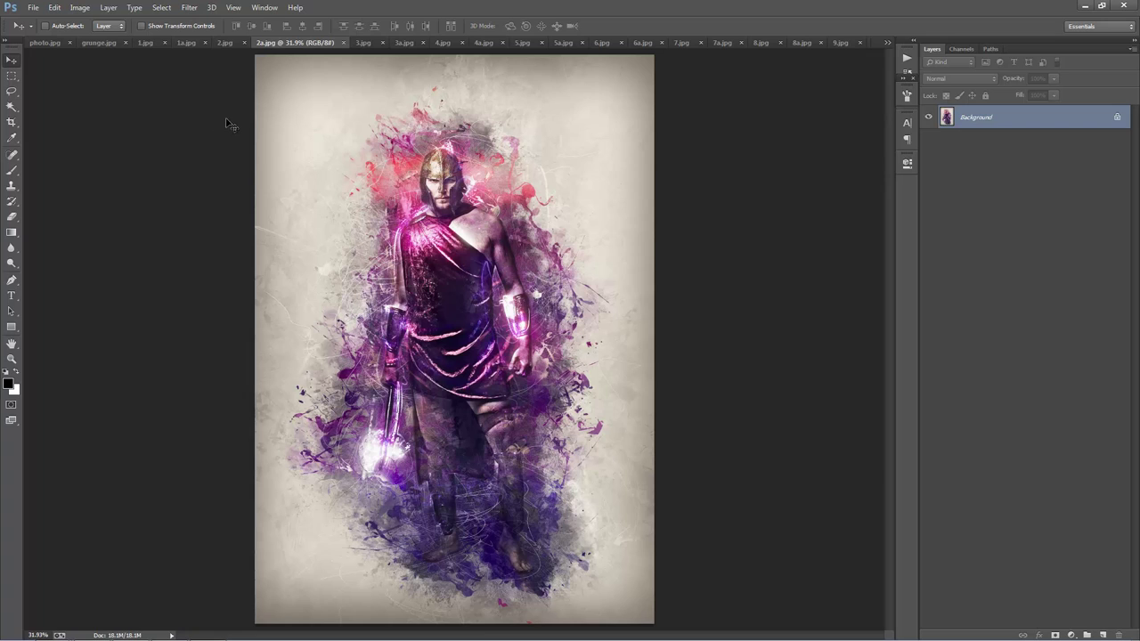
left_click(367, 42)
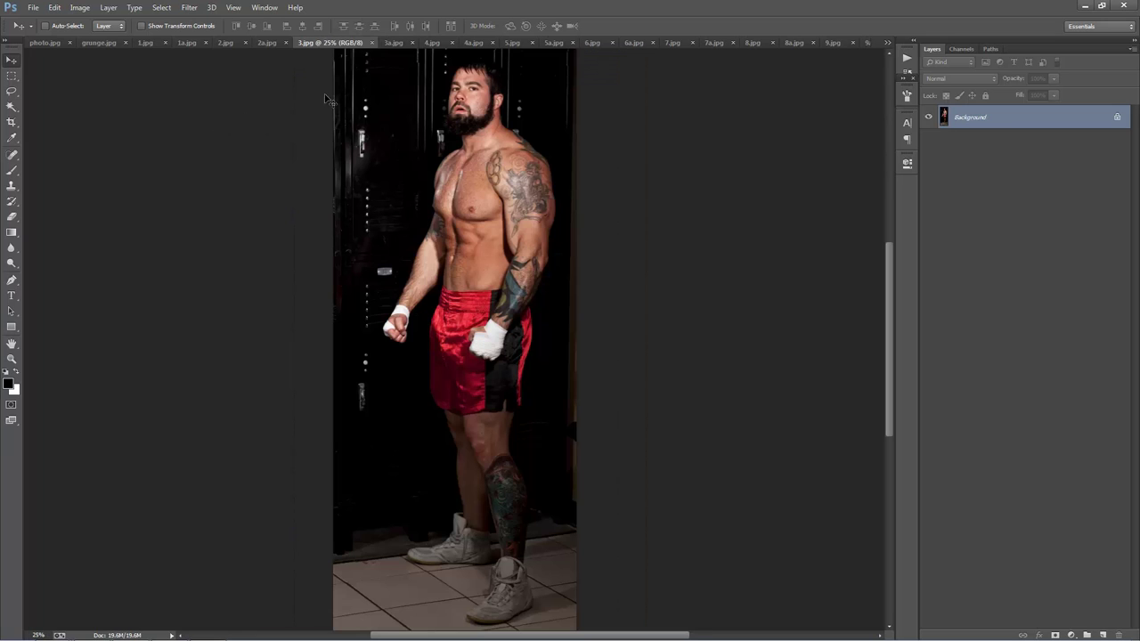
left_click(395, 43)
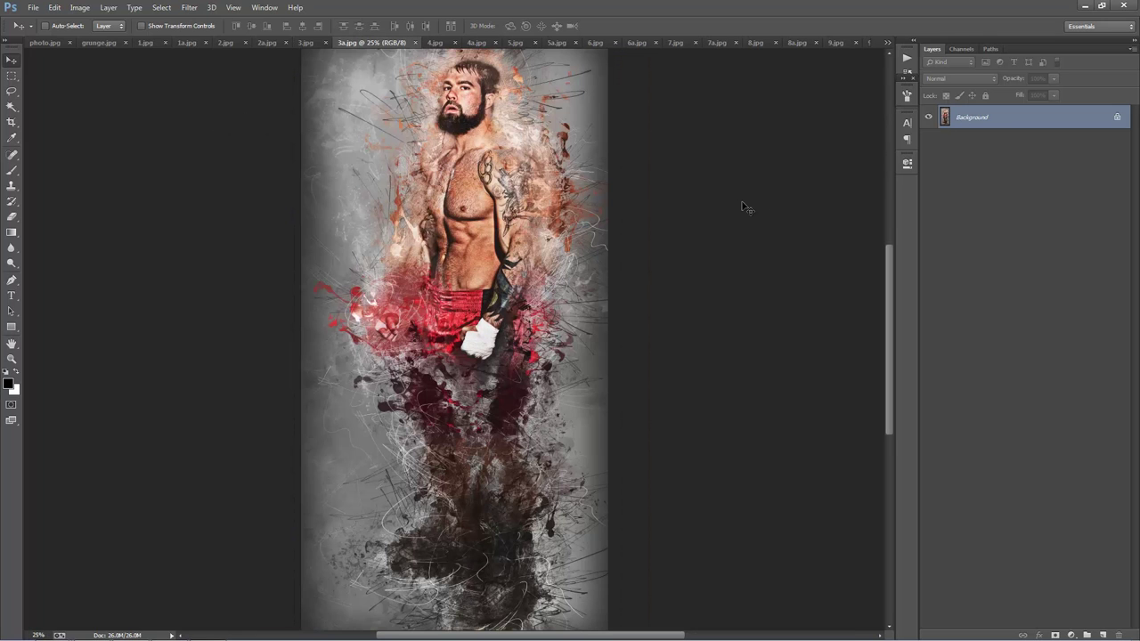
left_click(436, 44)
left_click(485, 45)
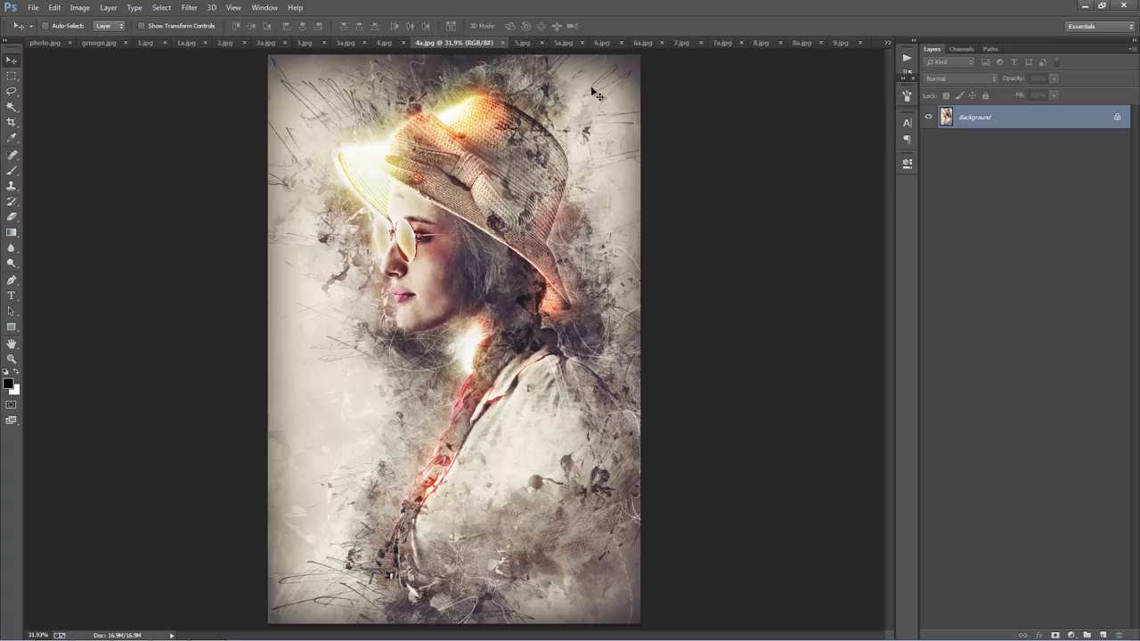
left_click(522, 44)
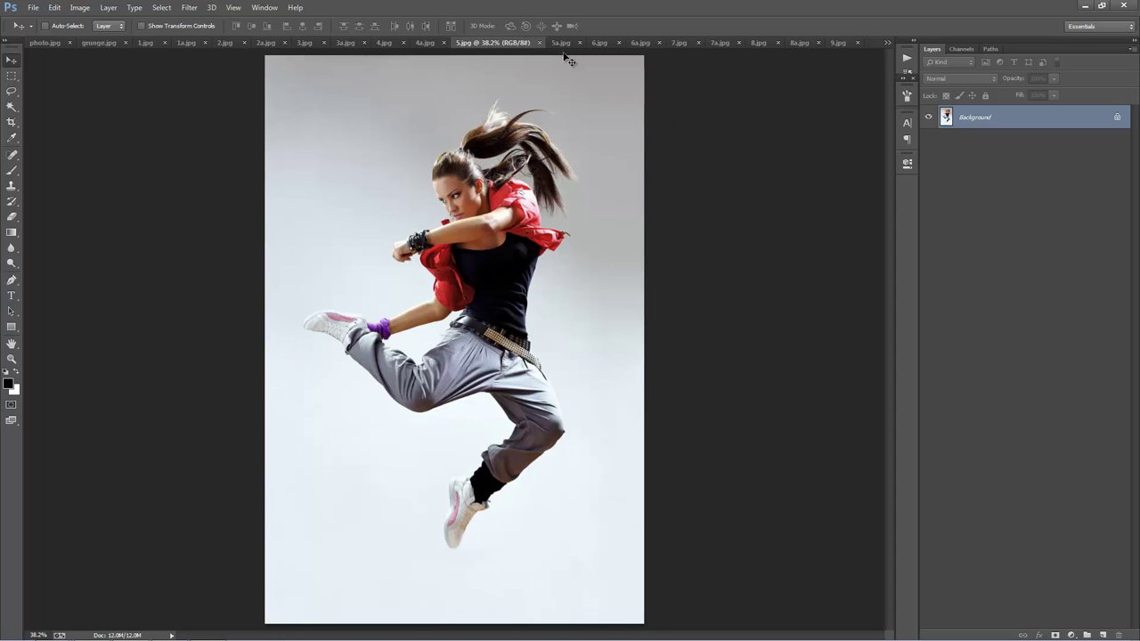
left_click(563, 43)
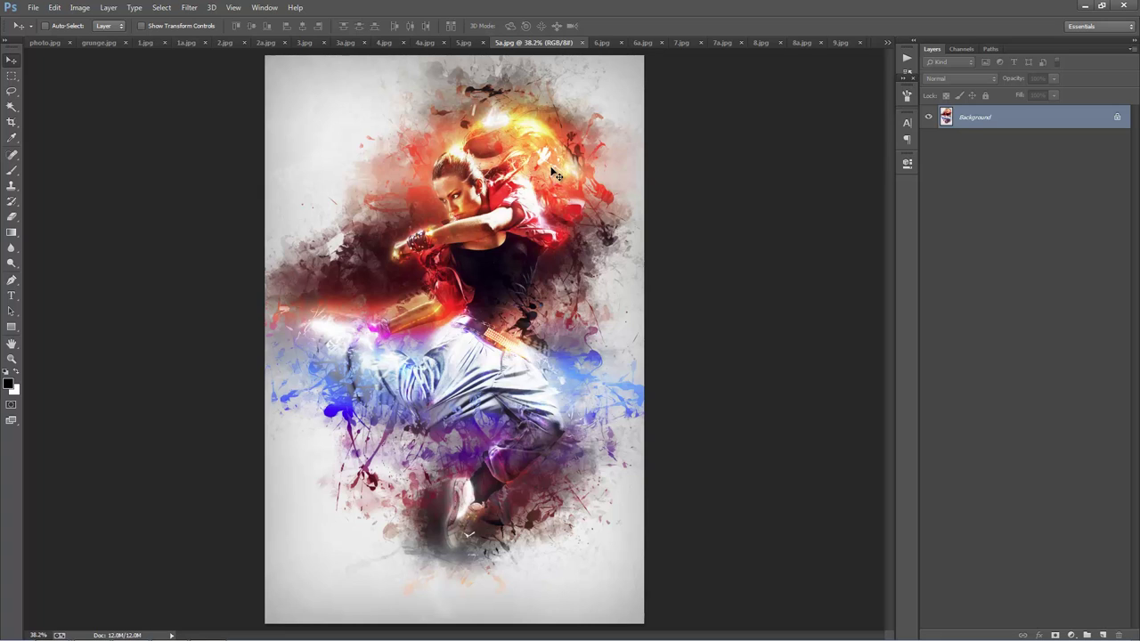
left_click(603, 42)
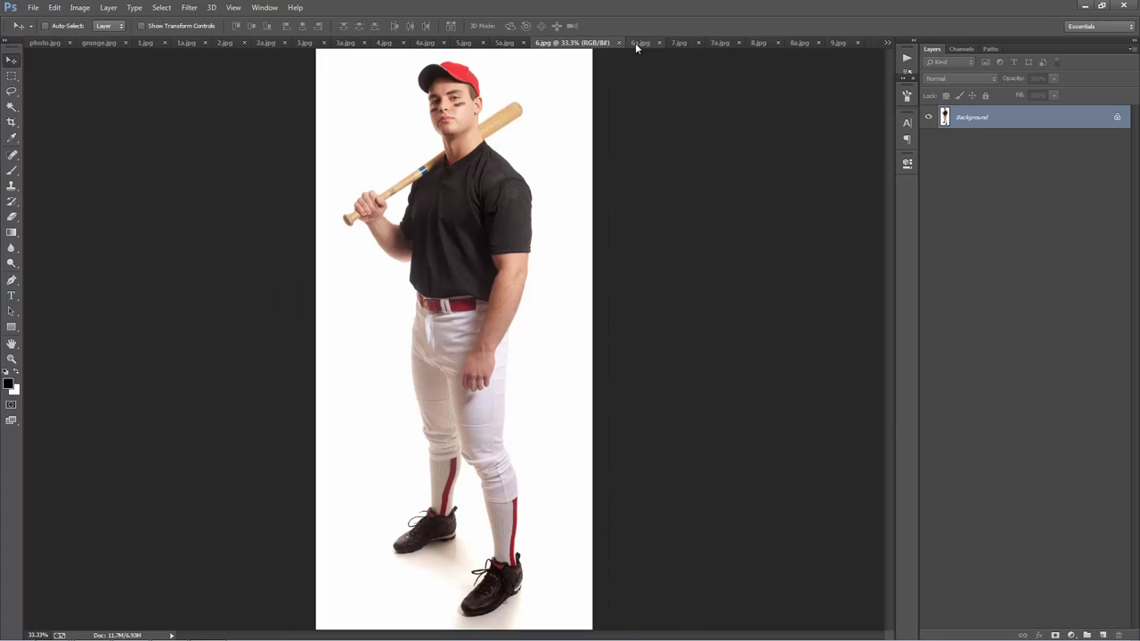
left_click(636, 43)
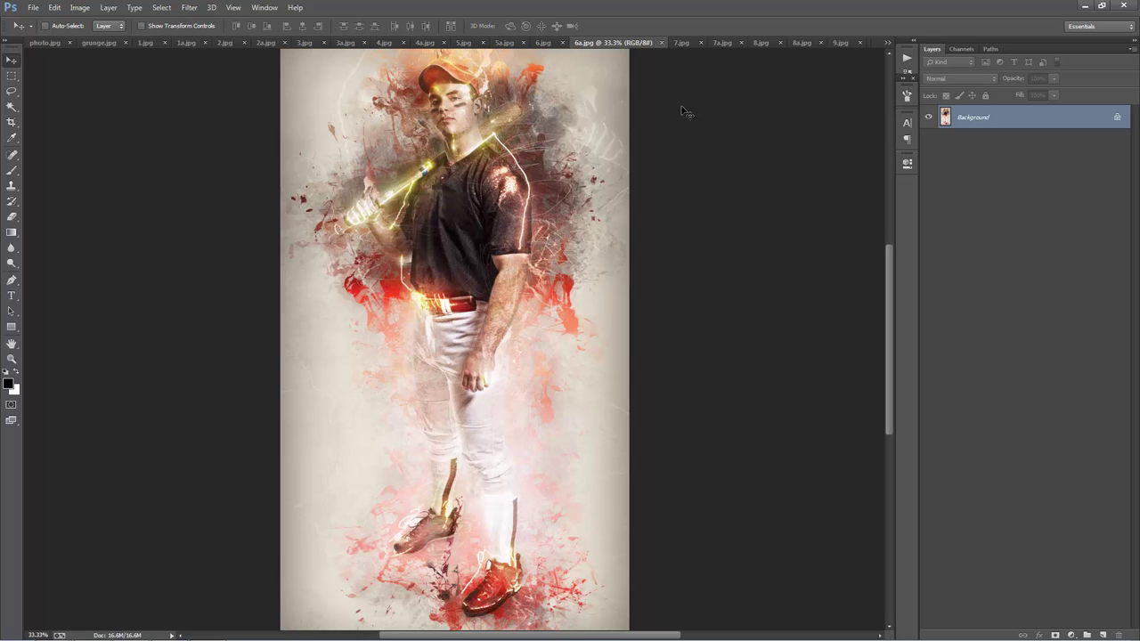
left_click(683, 41)
left_click(719, 44)
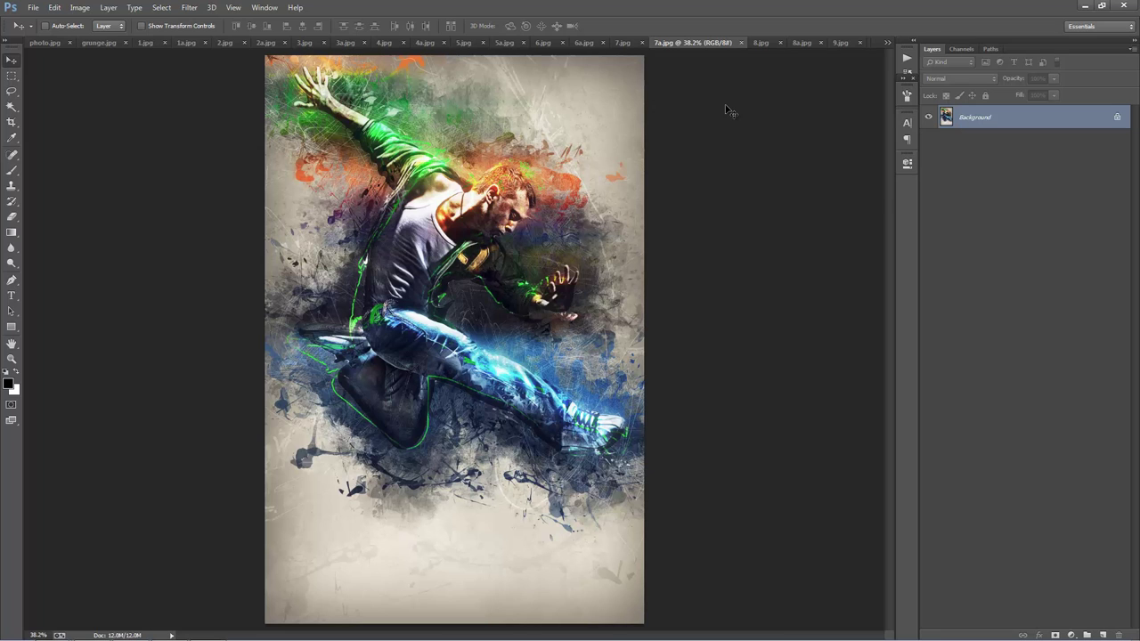
left_click(760, 43)
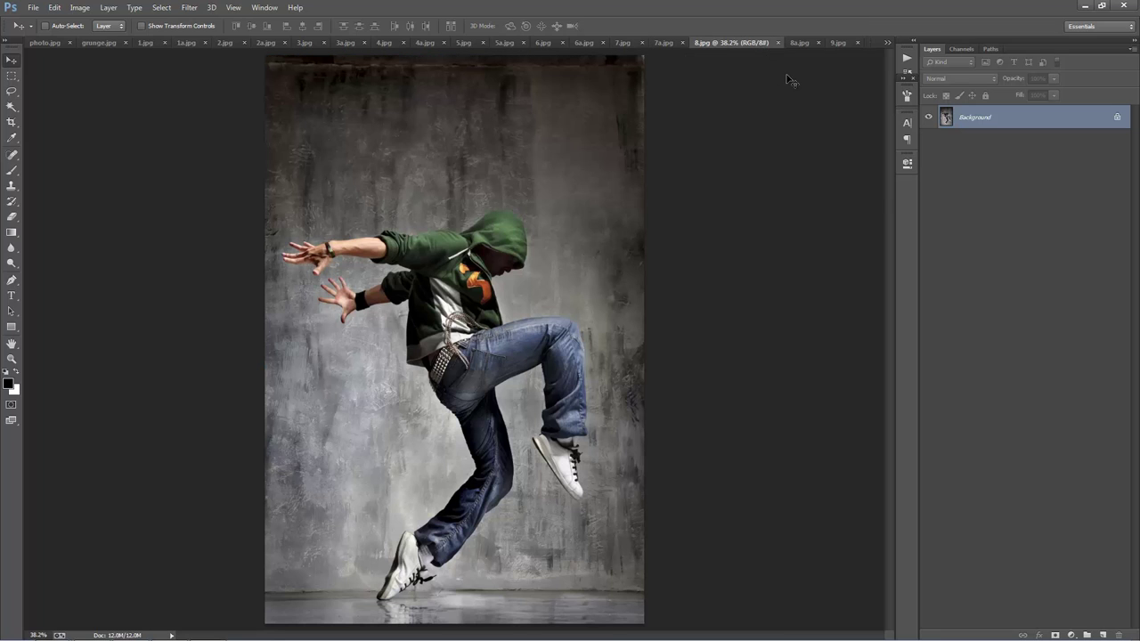
left_click(798, 43)
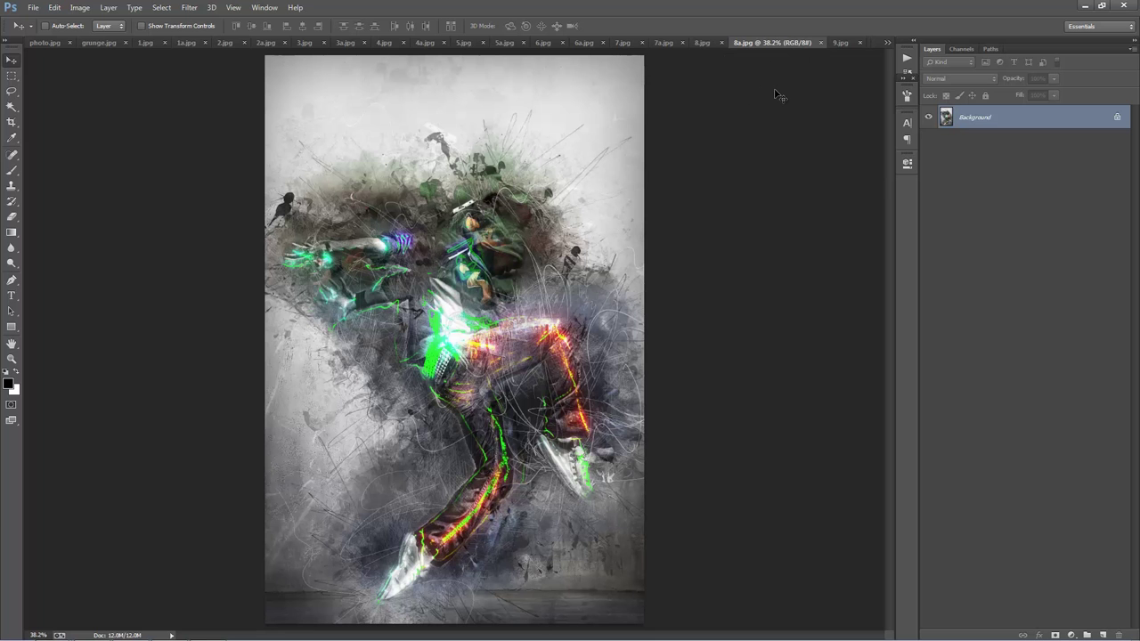
left_click(839, 43)
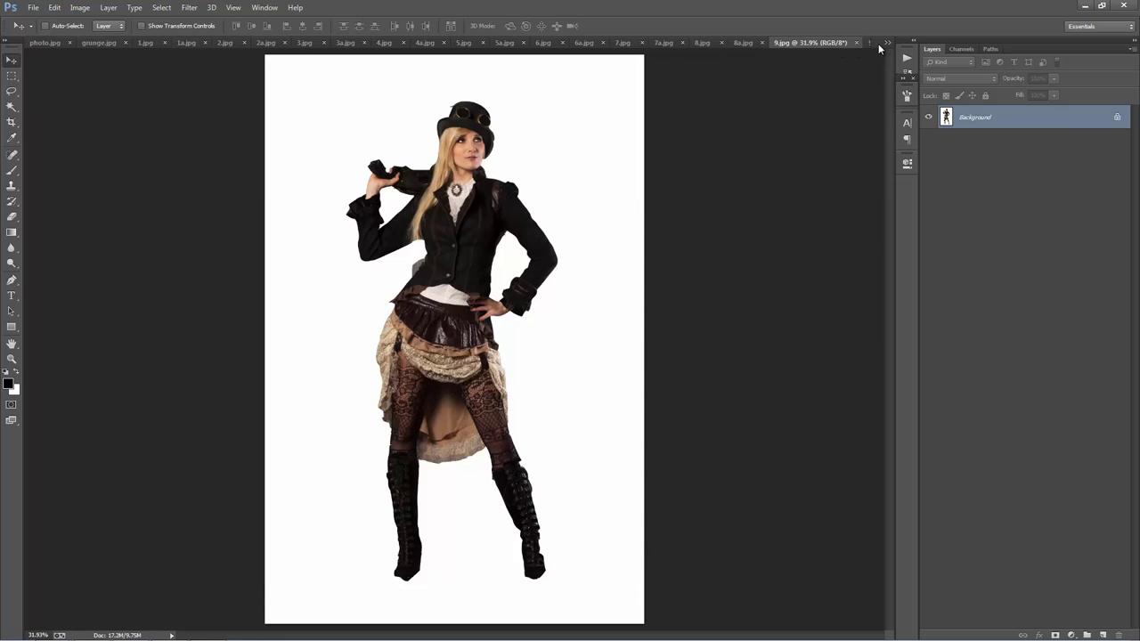
left_click(870, 43)
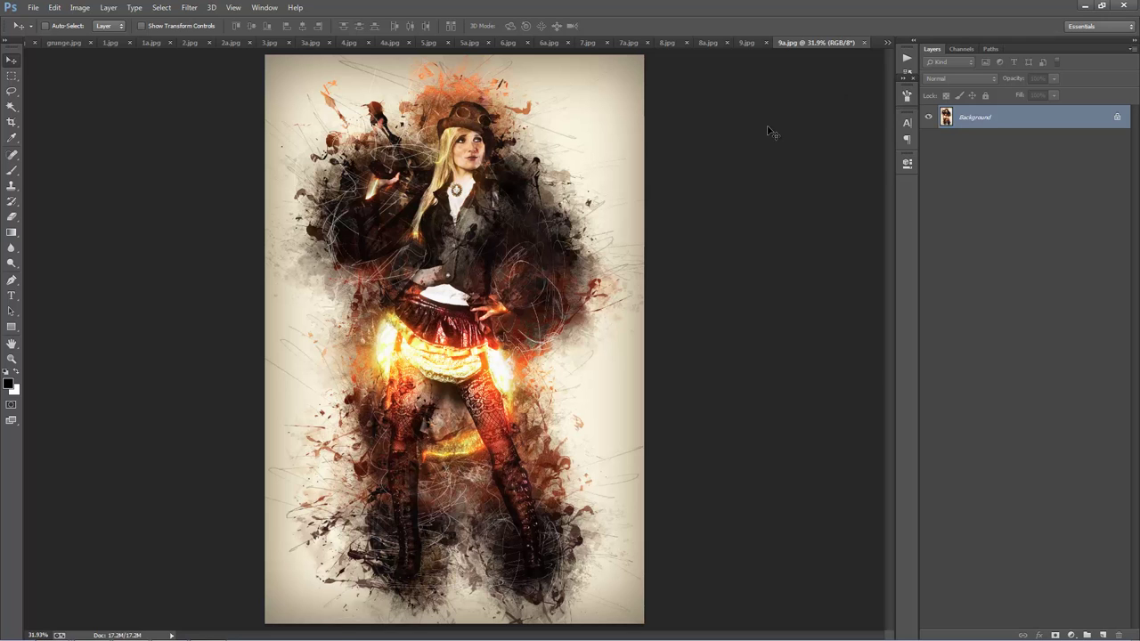
Close all the sample documents and keep only photo.jpg open
key("ctrl+shift+Tab")
key("ctrl+shift+Tab")
key("ctrl+shift+Tab")
key("ctrl+shift+Tab")
key("ctrl+shift+Tab")
key("ctrl+shift+Tab")
key("ctrl+shift+Tab")
key("ctrl+shift+Tab")
key("ctrl+shift+Tab")
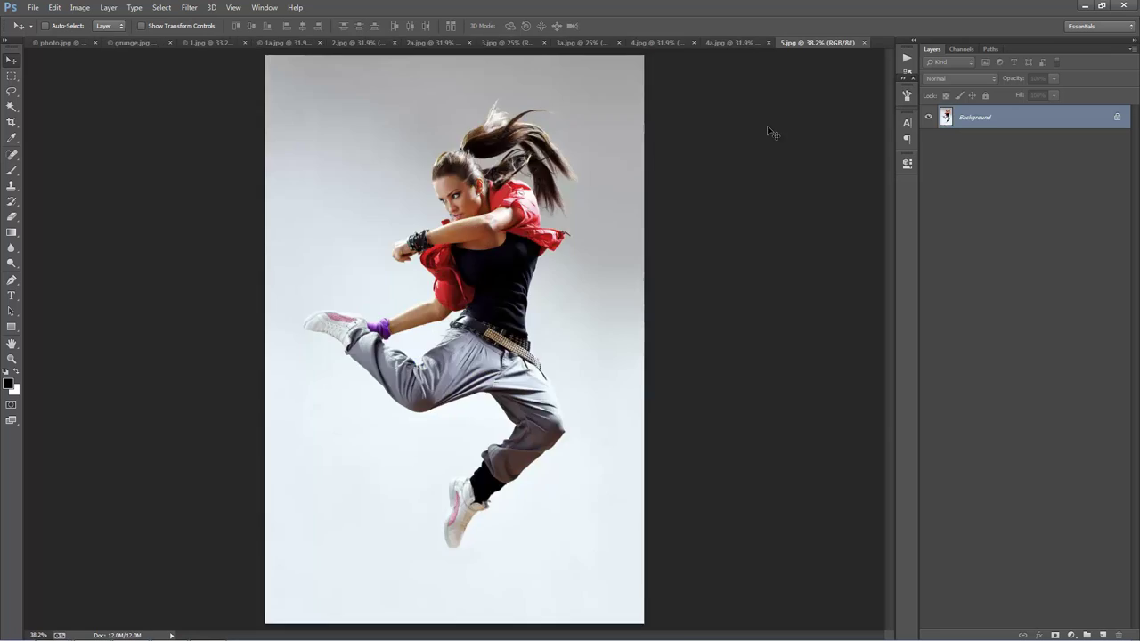
key("ctrl+w")
key("ctrl+w")
key("ctrl+w")
key("ctrl+w")
key("ctrl+w")
key("ctrl+w")
key("ctrl+w")
key("ctrl+w")
key("ctrl+w")
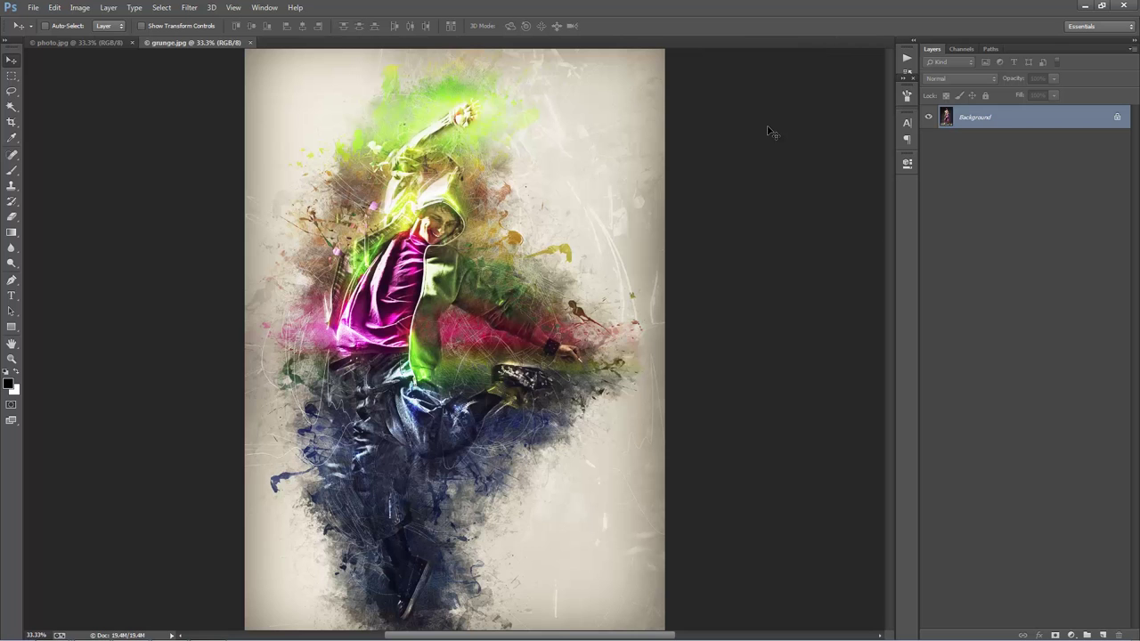
key("ctrl+w")
Duplicate the Background layer of photo.jpg and delete the original Background layer
left_click_drag(590, 245, 601, 225)
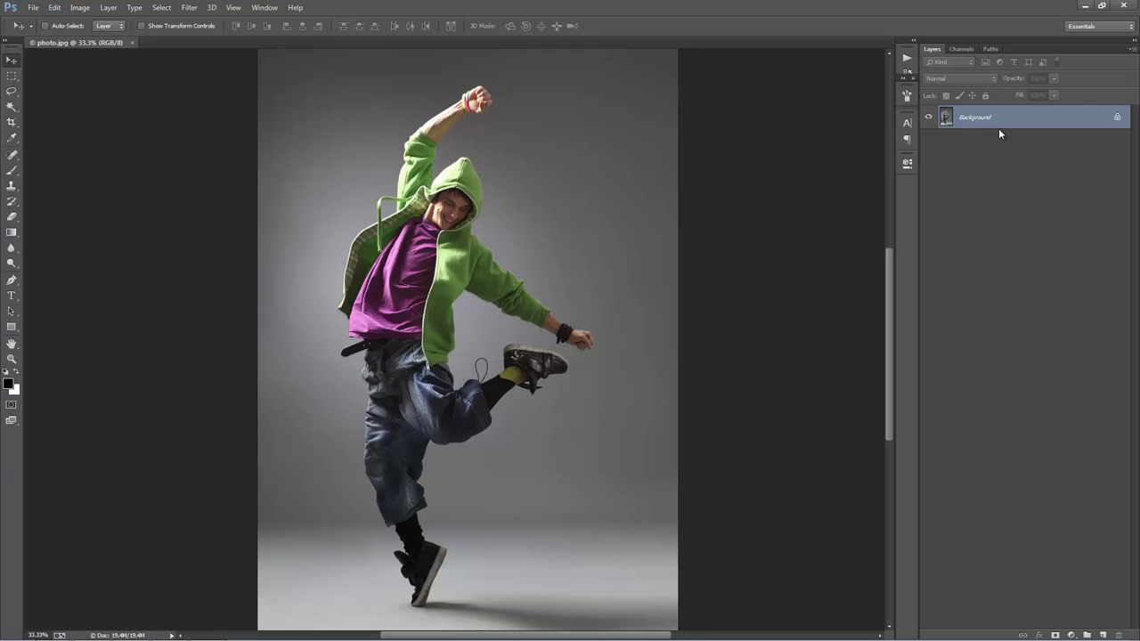
key("ctrl+j")
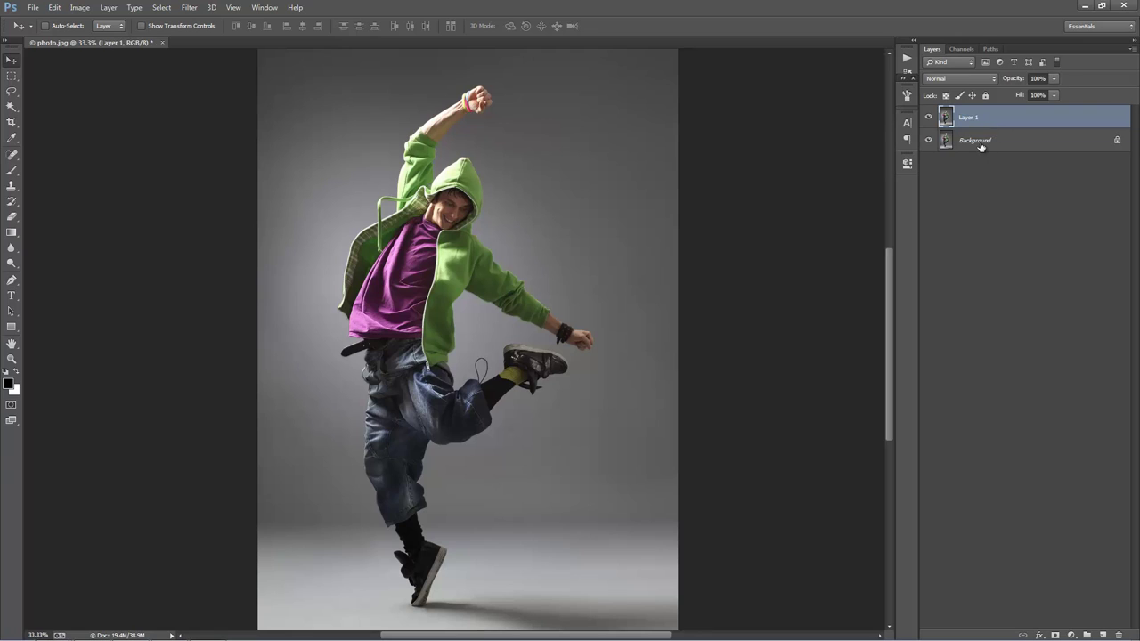
left_click(985, 151)
key("Delete")
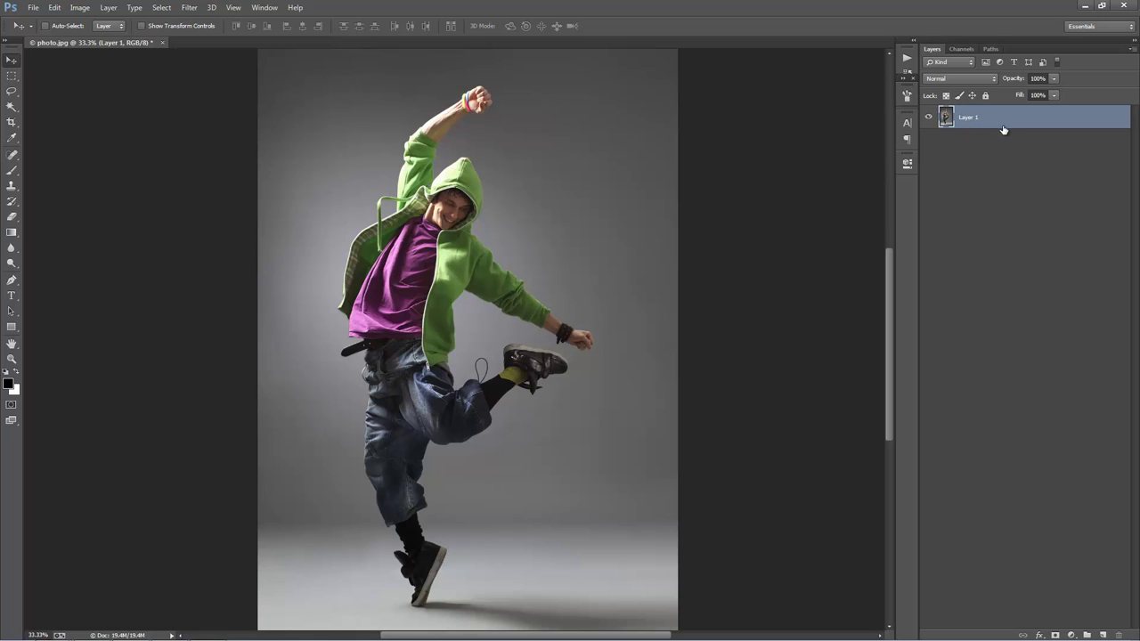
Convert the remaining photo layer into a Background layer
left_click(109, 8)
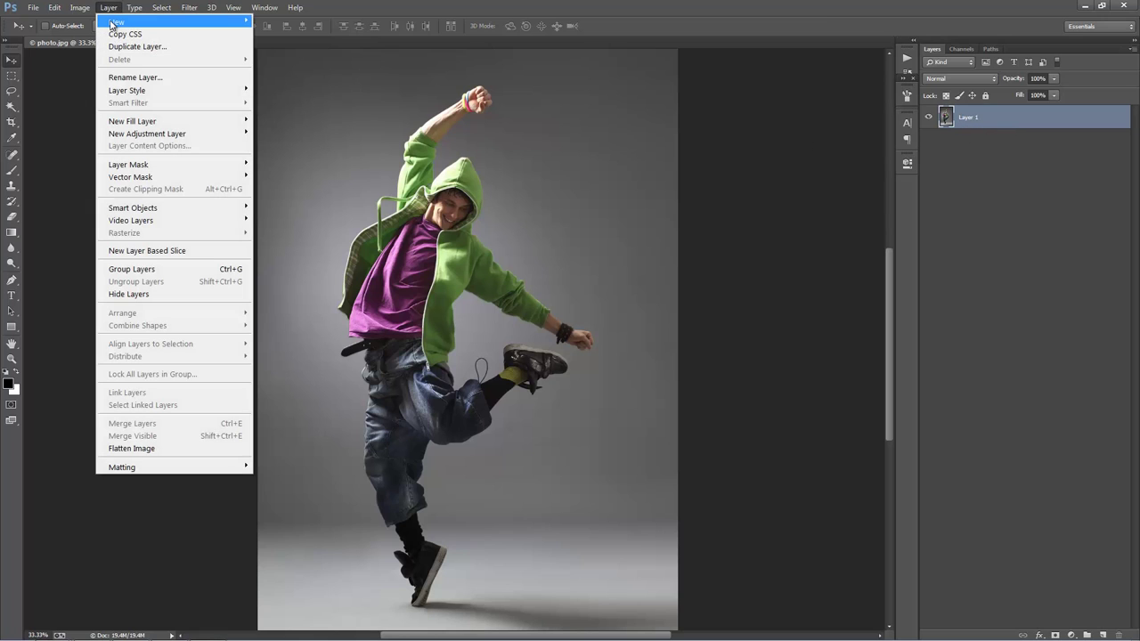
mouse_move(120, 21)
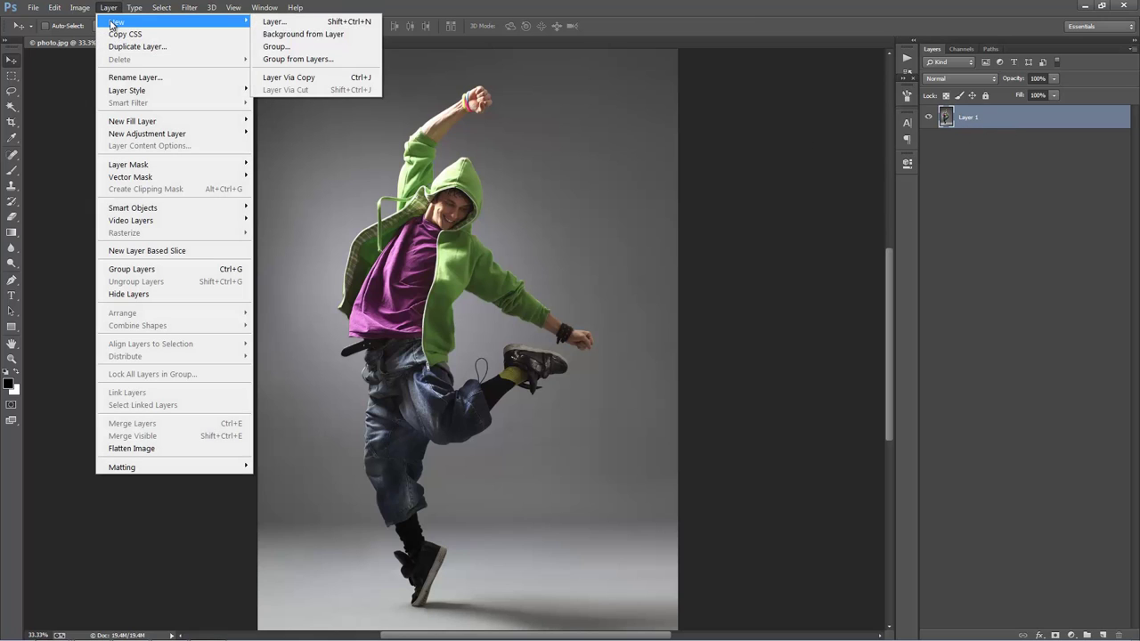
left_click(317, 35)
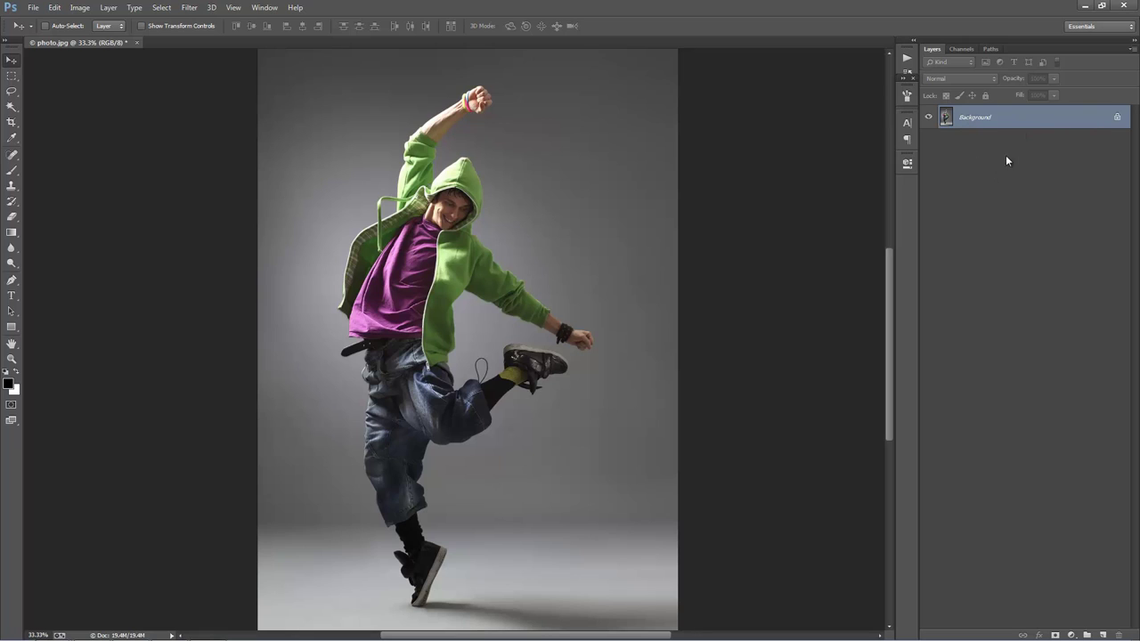
Check the Layers display options for default fill-layer masks, expanding new effects and adding "copy" to copied layers, and accept them
left_click(1132, 51)
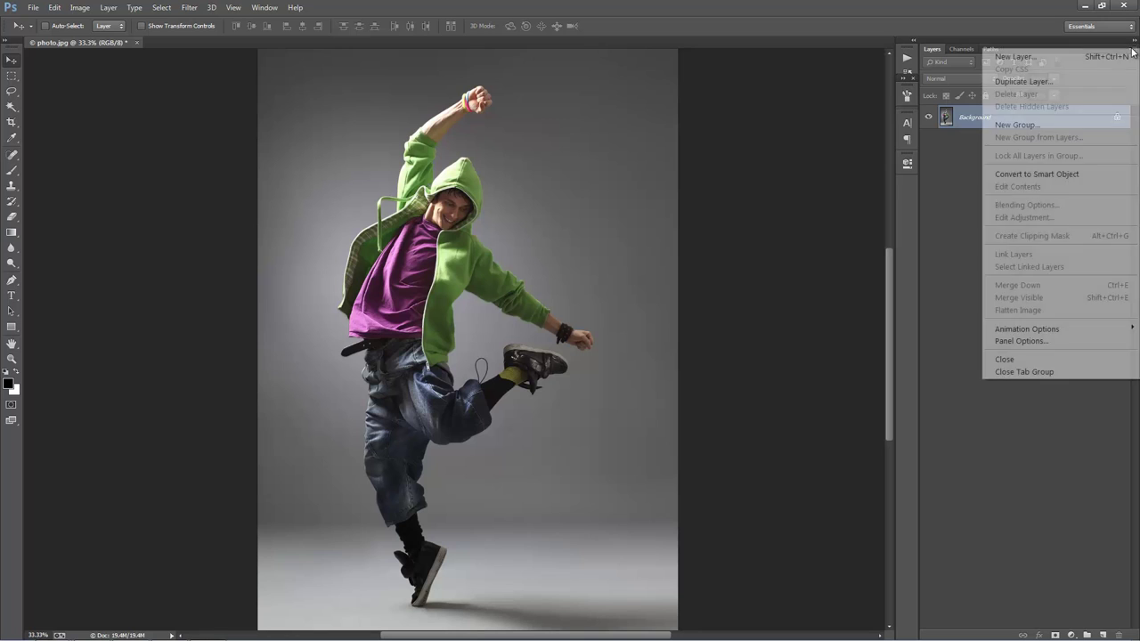
left_click(1020, 341)
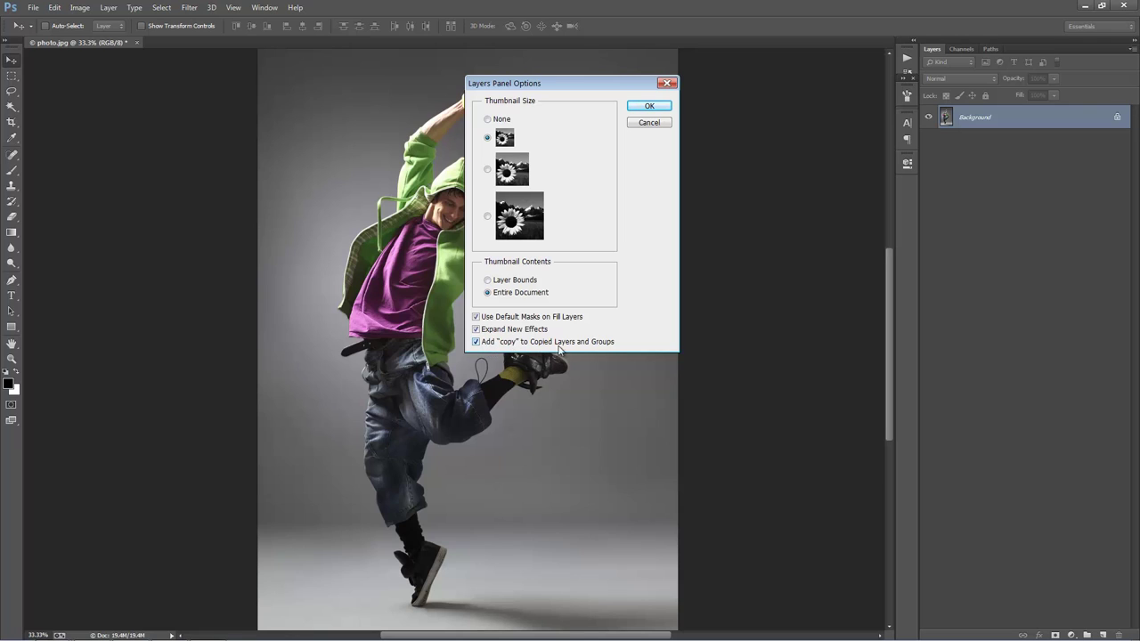
left_click(652, 107)
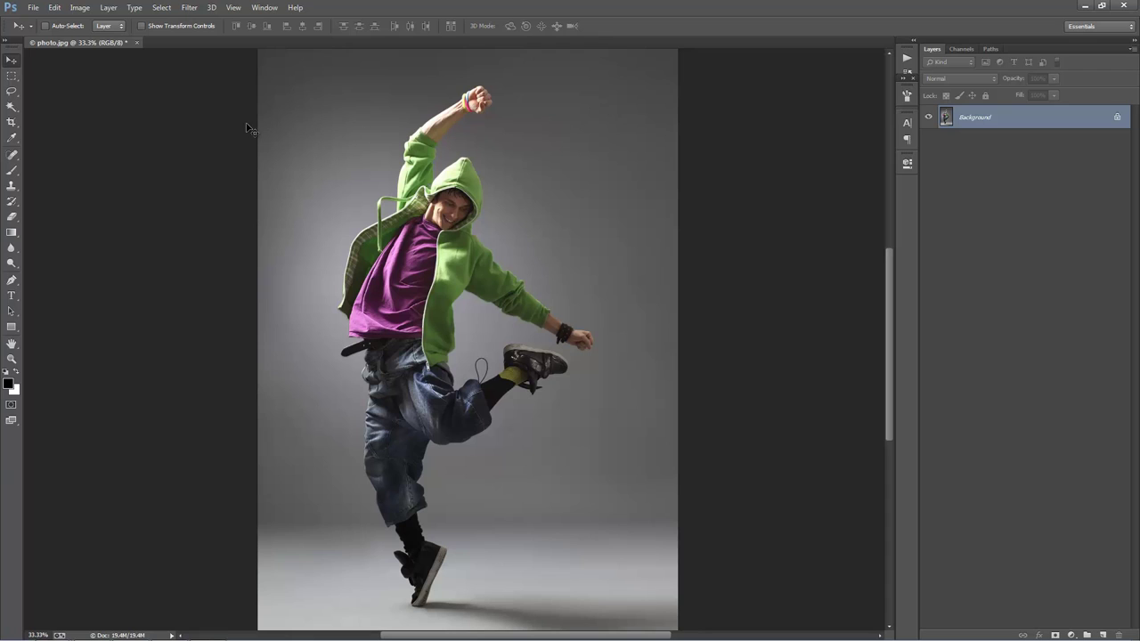
Check the photo's colour mode and bit depth, and inspect its width, height and resolution in Image Size without changing them
left_click(79, 7)
mouse_move(80, 23)
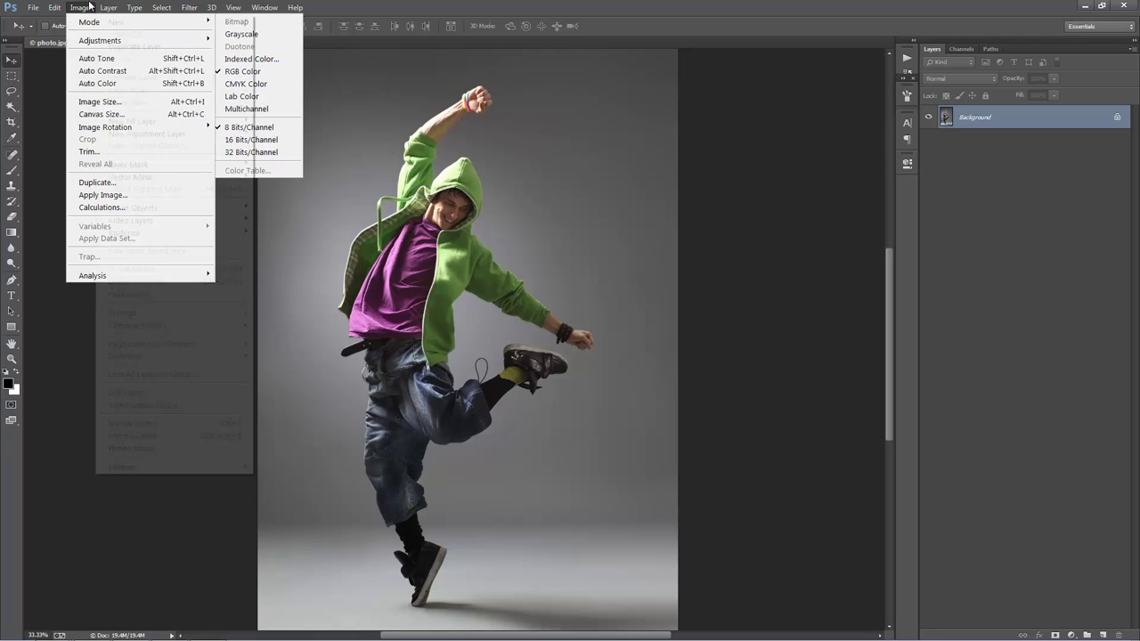
left_click(109, 101)
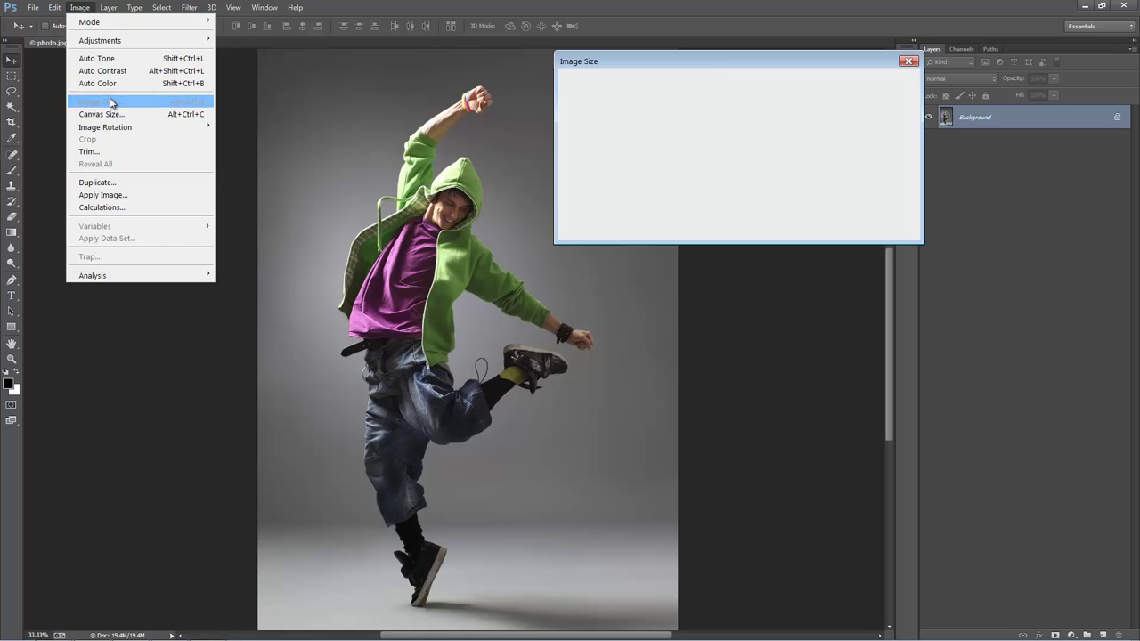
left_click_drag(721, 73, 674, 67)
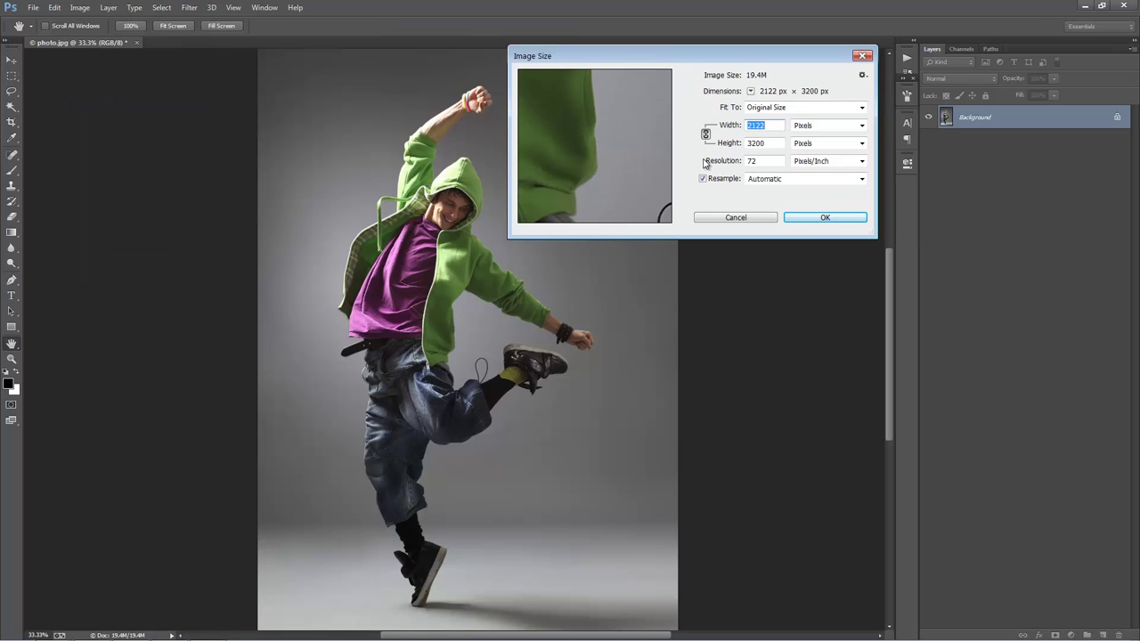
left_click(773, 143)
double_click(773, 143)
left_click(766, 127)
double_click(768, 127)
left_click(772, 144)
double_click(772, 146)
left_click(735, 218)
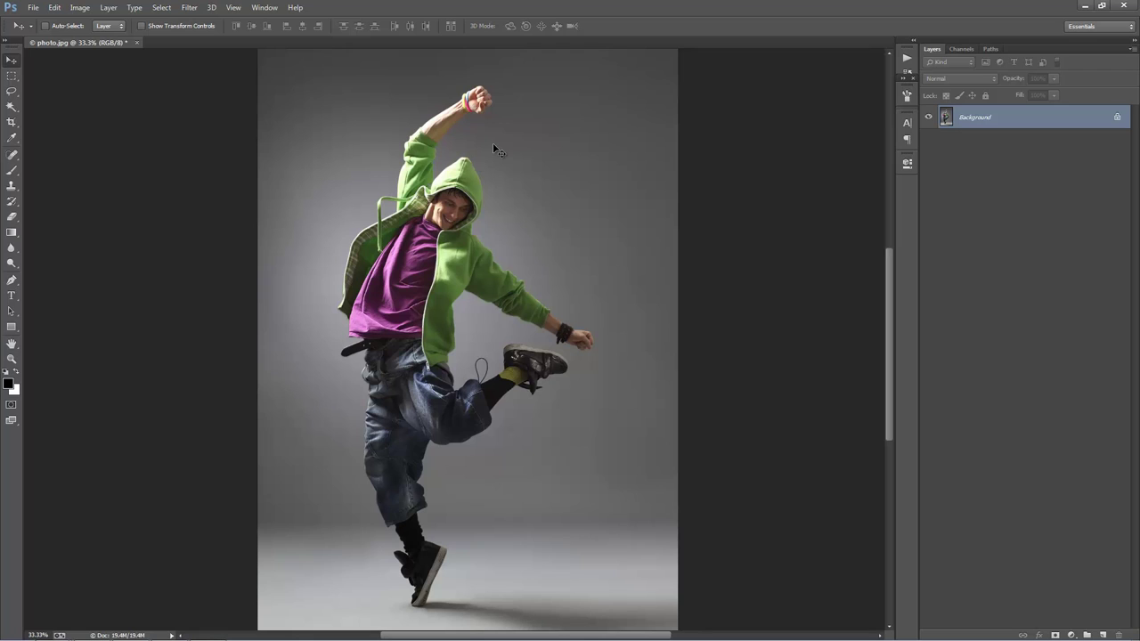
Load the Grunge.atn action set from the Grunge folder into the available actions
left_click(265, 7)
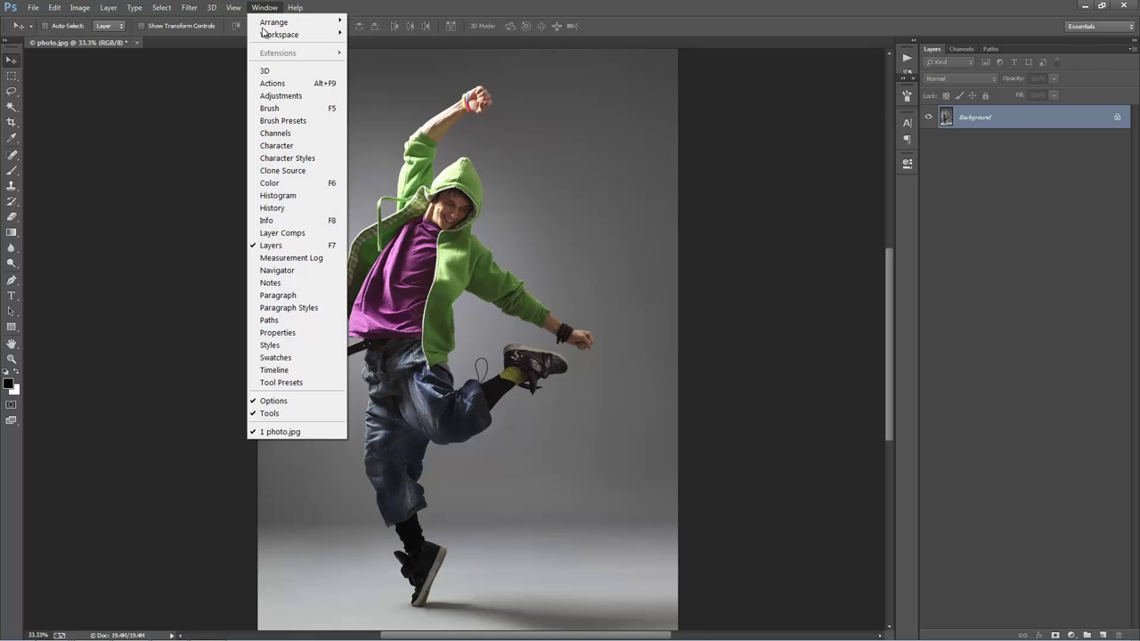
left_click(287, 82)
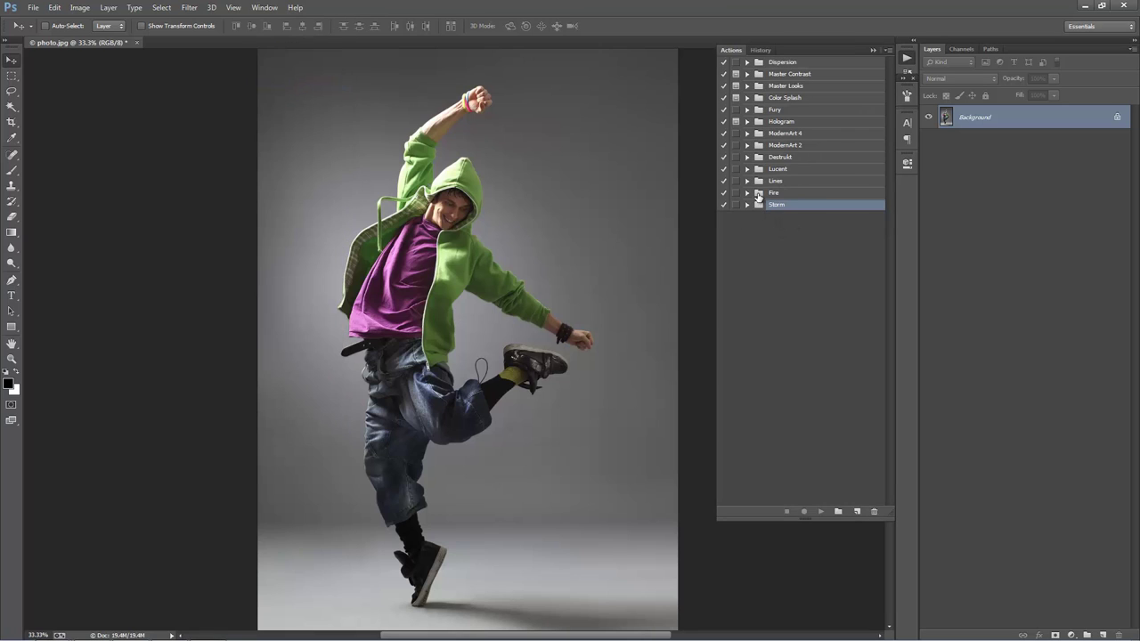
left_click(887, 51)
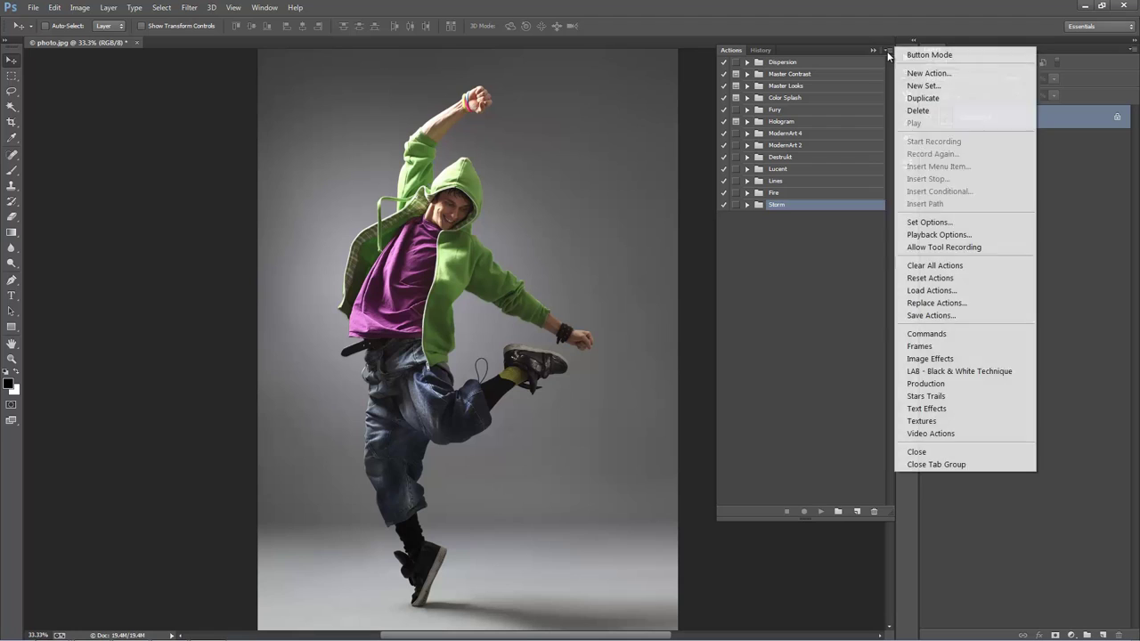
left_click(941, 290)
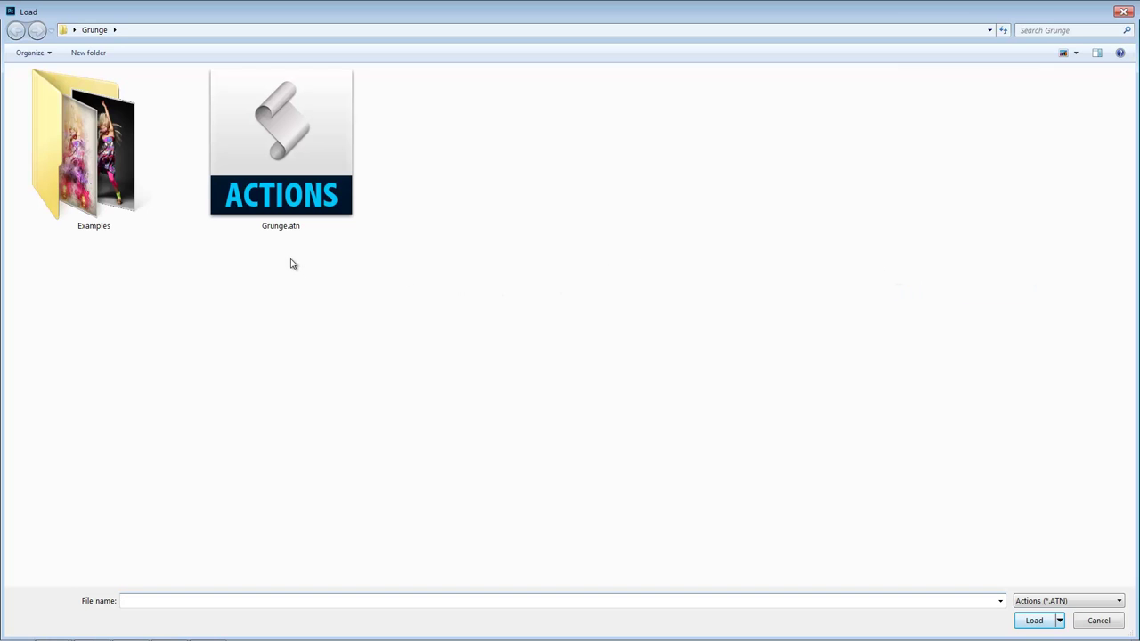
double_click(286, 162)
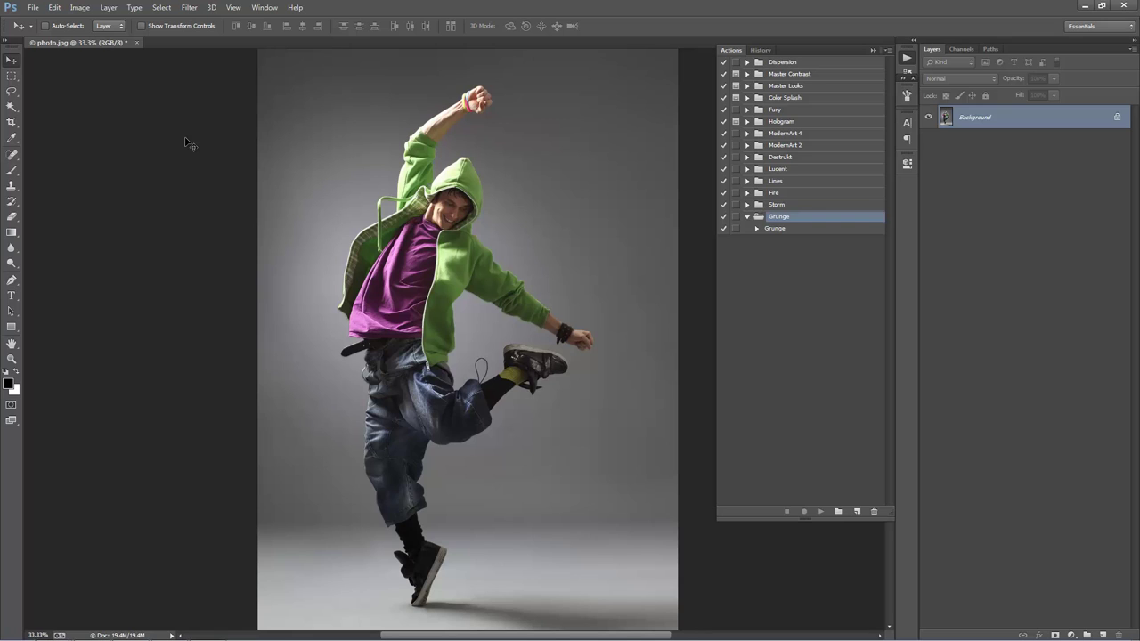
Replace the current brush presets with the GrungeBrushes.abr set from the Grunge folder
key("b")
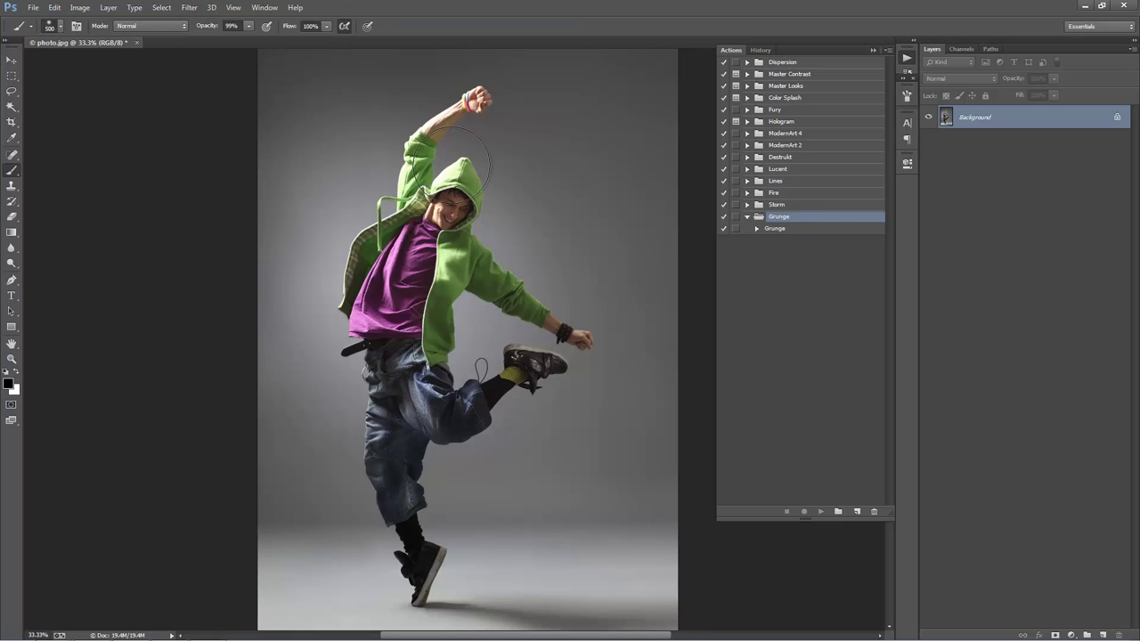
right_click(354, 127)
scroll(496, 309, "down", 1)
scroll(496, 310, "up", 1)
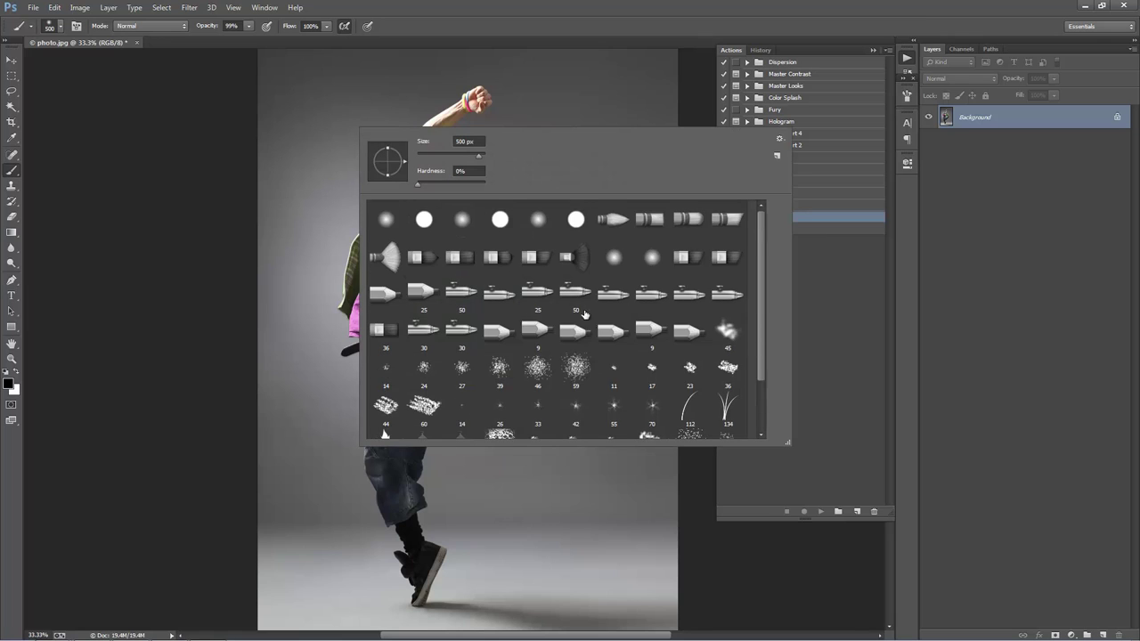
scroll(496, 310, "down", 3)
scroll(507, 313, "up", 3)
scroll(534, 334, "down", 1)
left_click(780, 140)
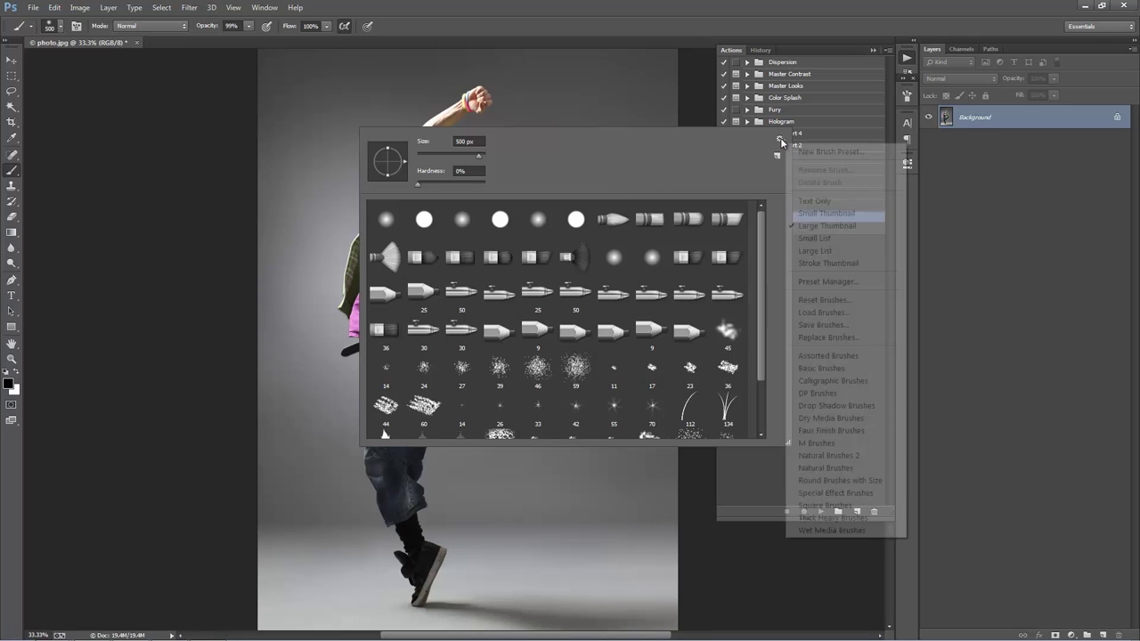
left_click(842, 338)
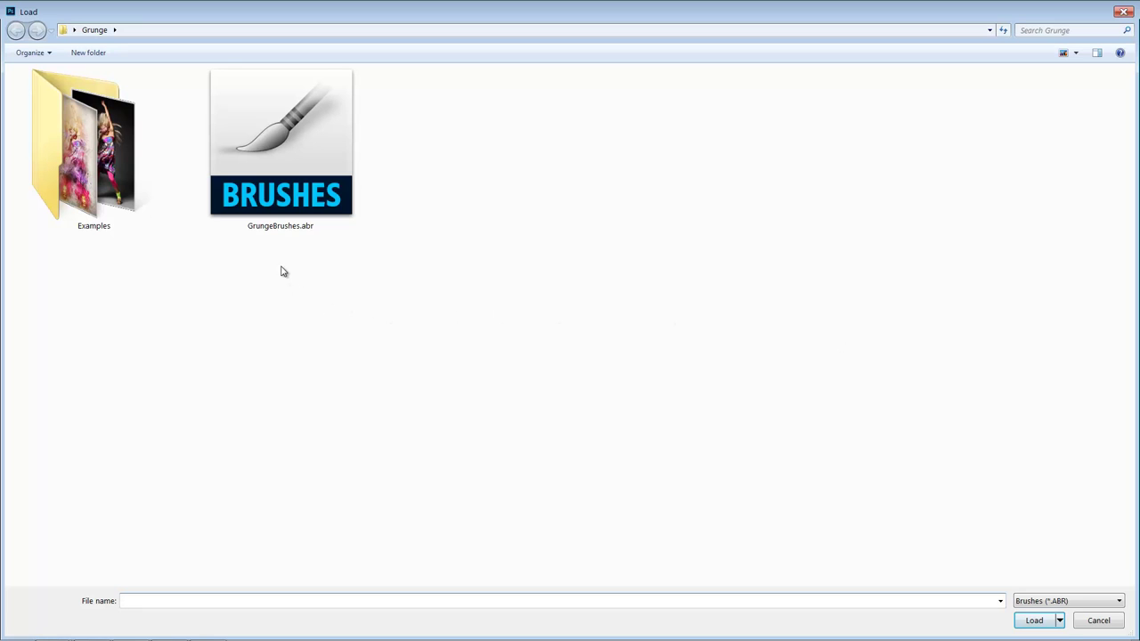
double_click(298, 175)
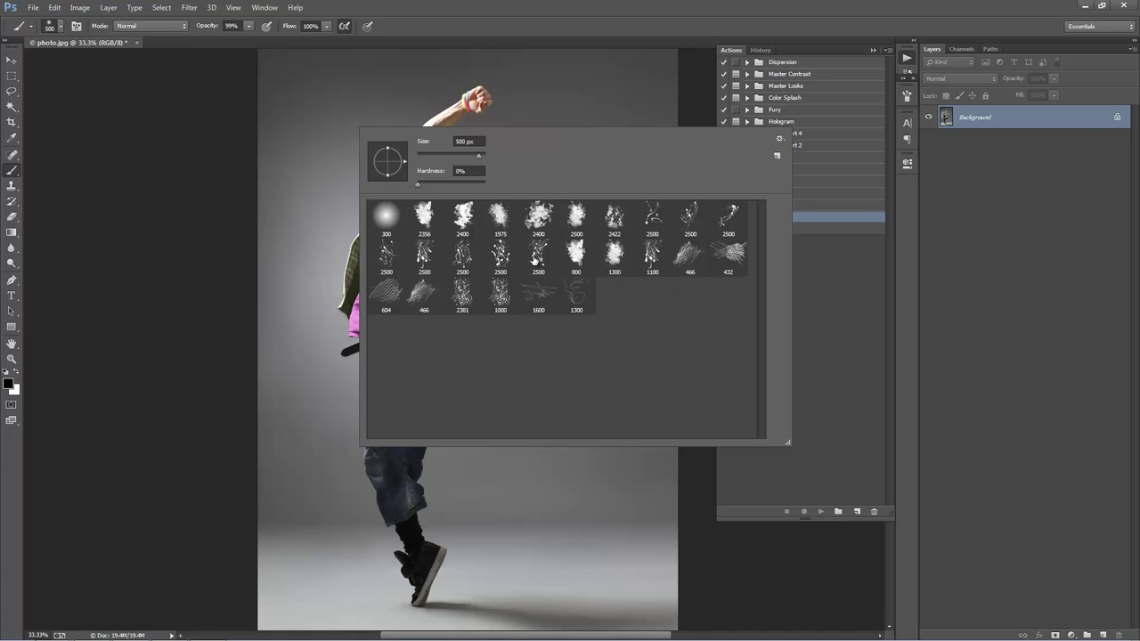
left_click(281, 179)
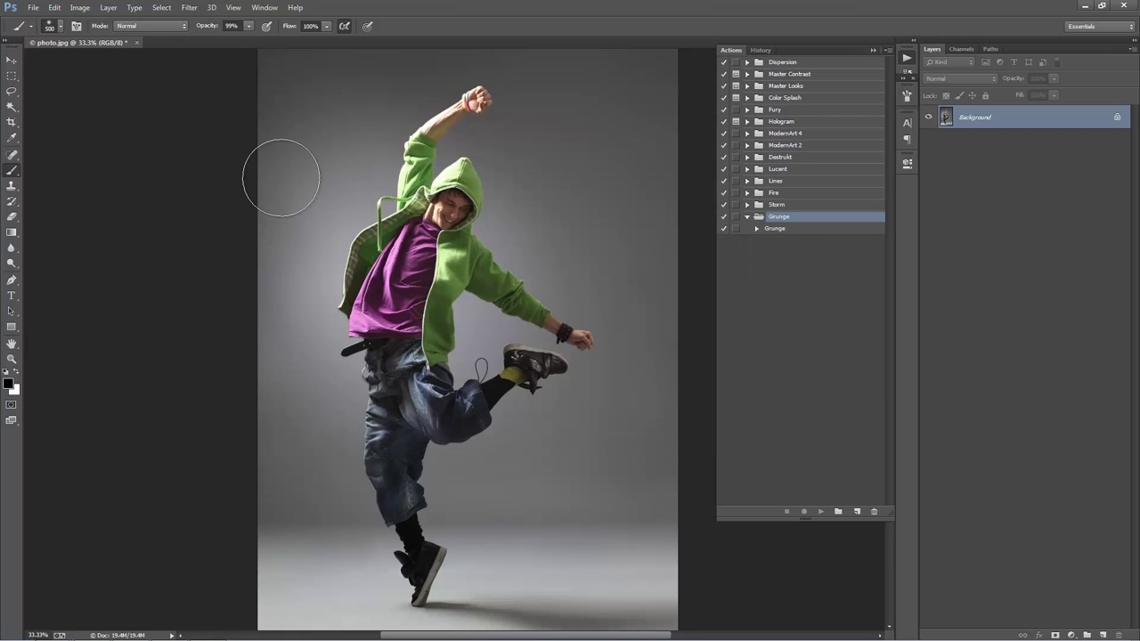
key("v")
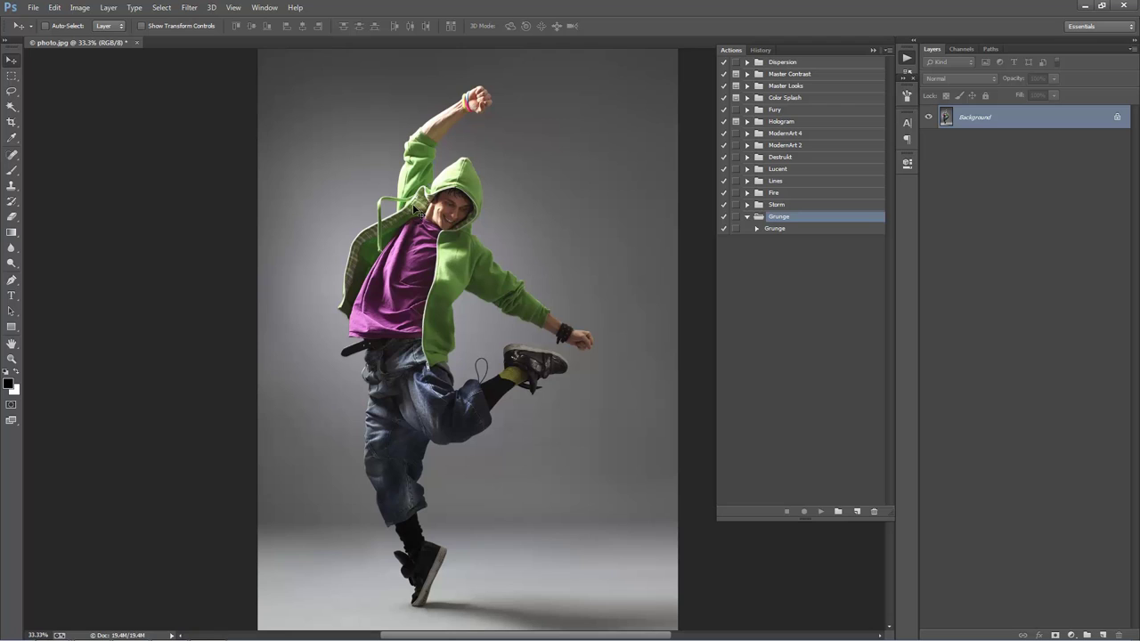
Create a new empty layer named "brush" above the Background, in Normal mode at 100% opacity
left_click(108, 8)
mouse_move(120, 21)
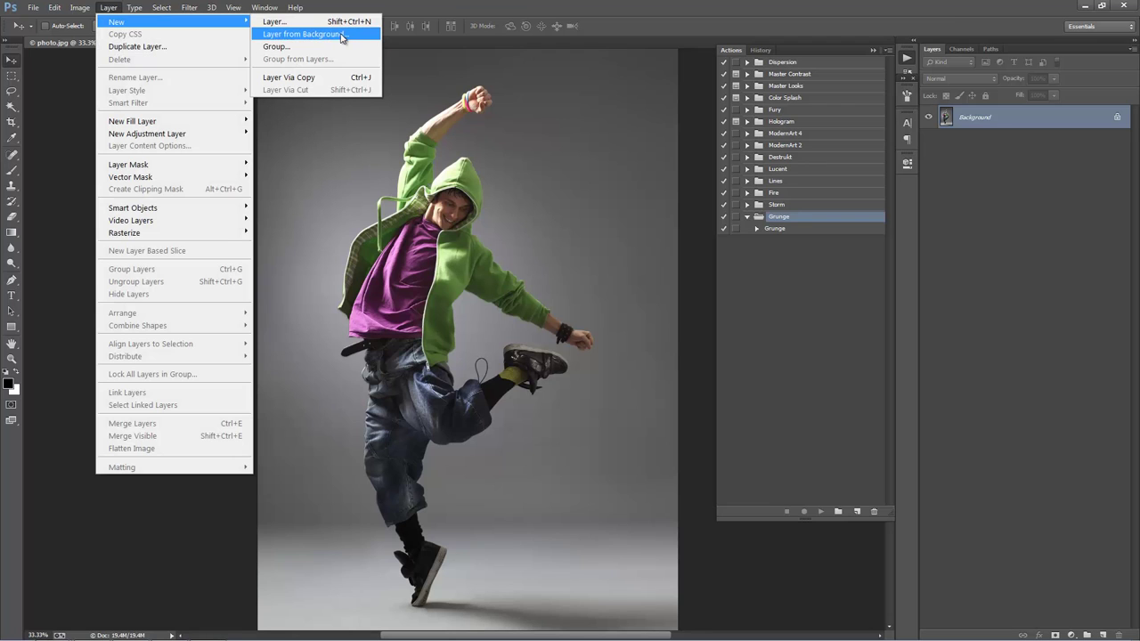
left_click(309, 29)
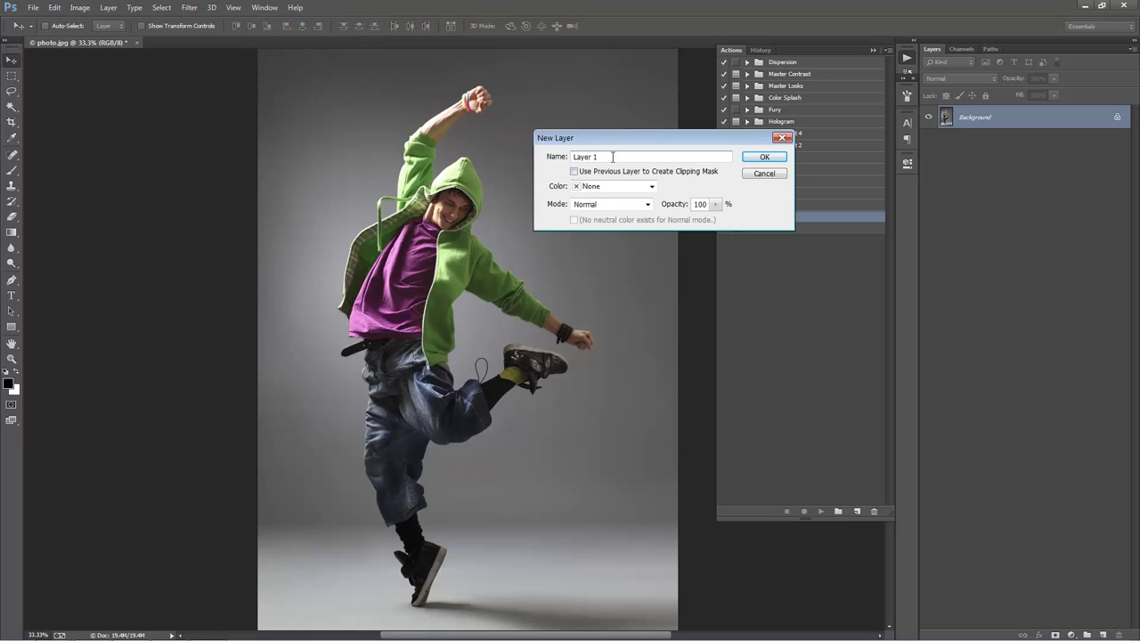
type("brush")
left_click_drag(619, 156, 552, 157)
left_click(602, 156)
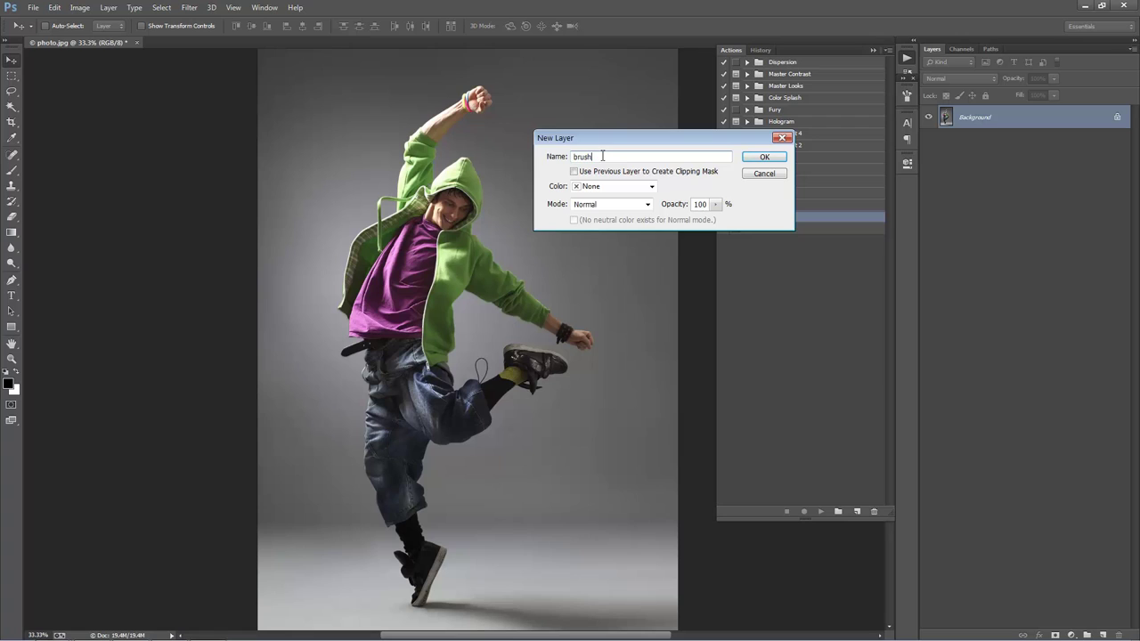
left_click(757, 158)
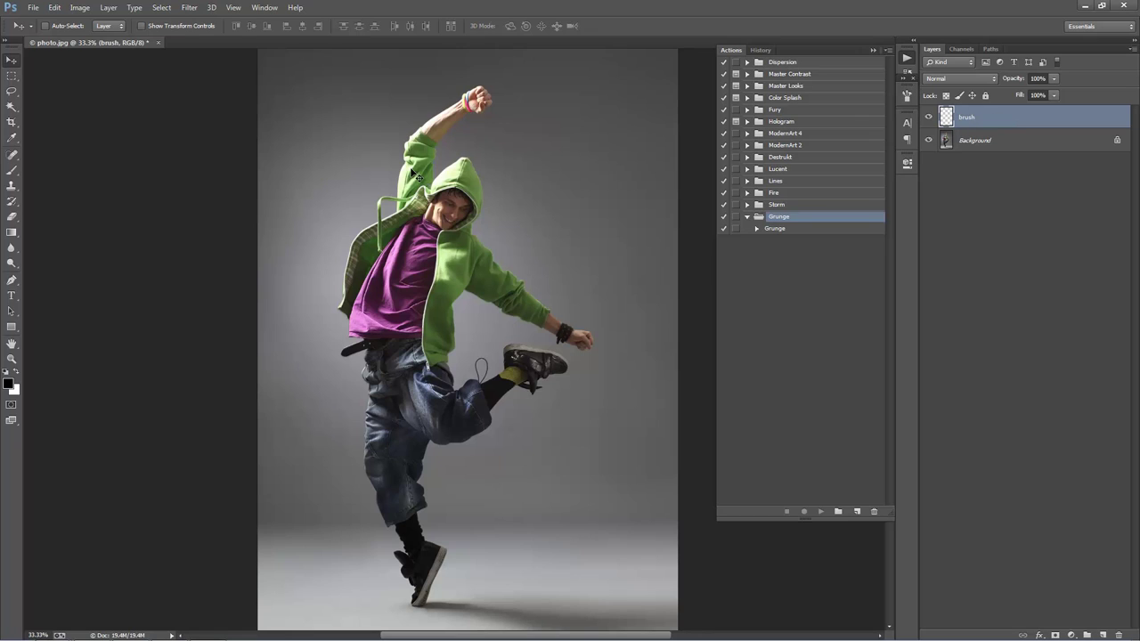
Choose the soft round 300 px brush preset and set the foreground colour to red, ff0000
key("b")
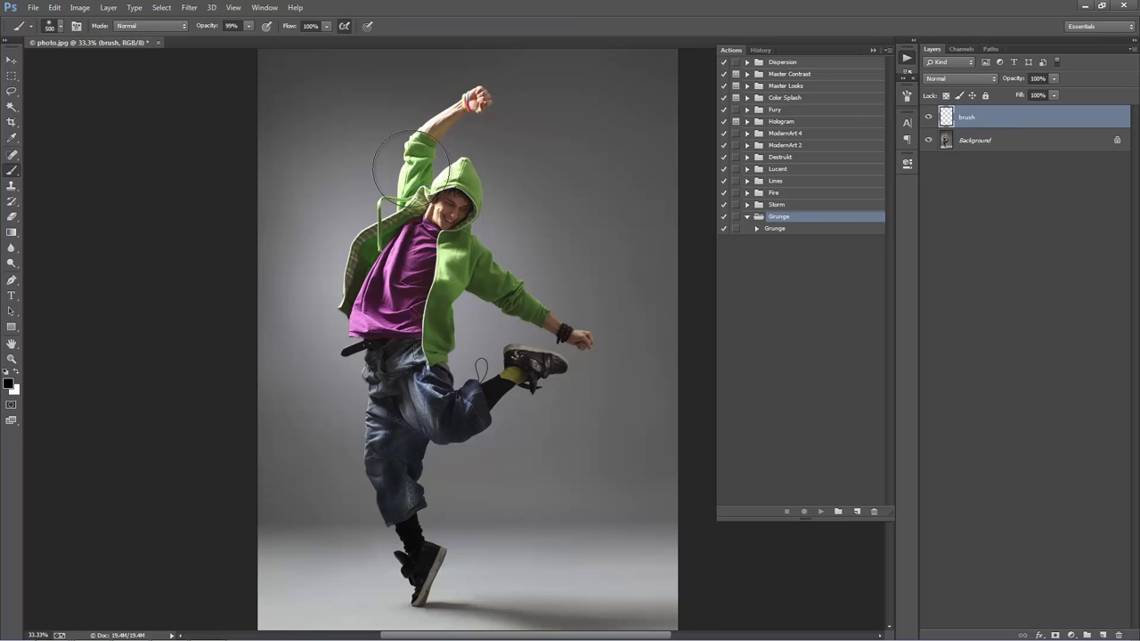
right_click(500, 160)
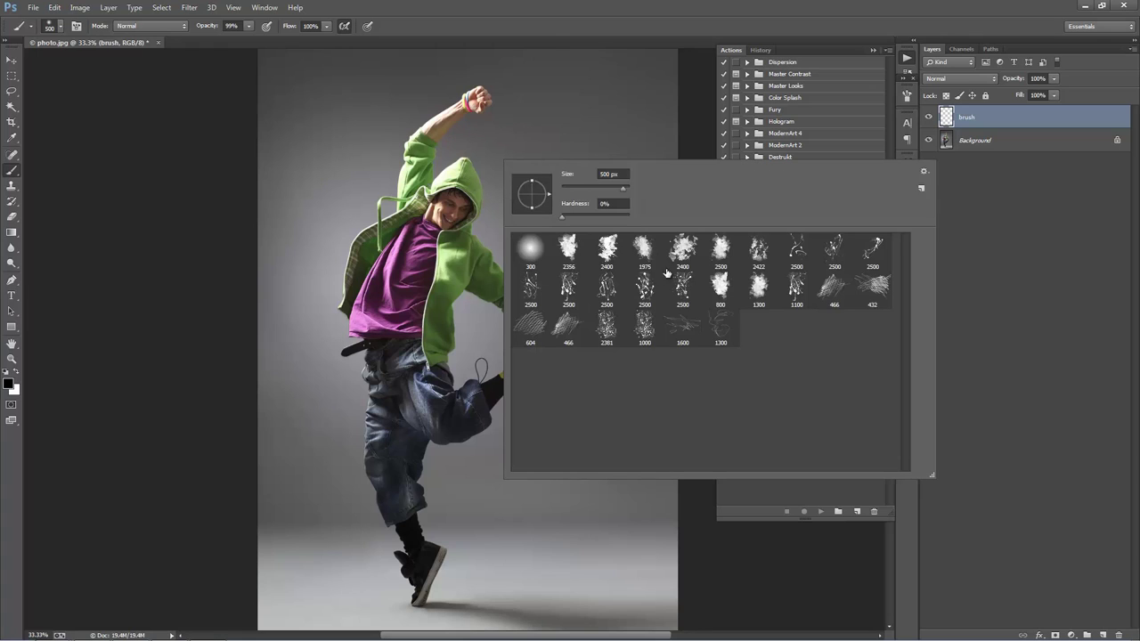
double_click(531, 251)
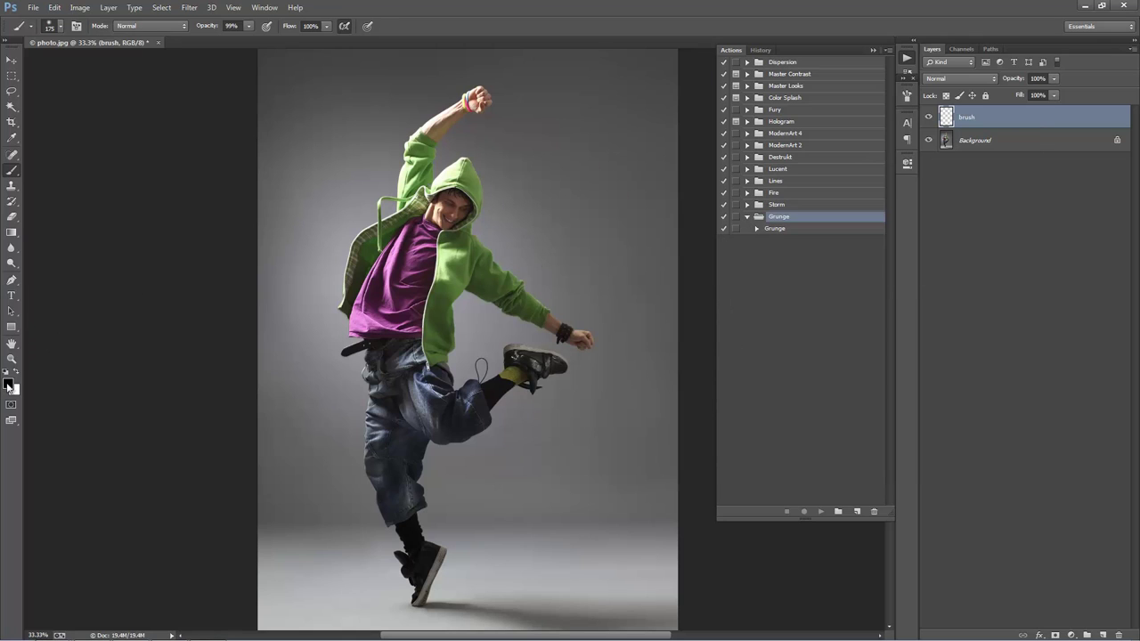
left_click(8, 383)
type("ff0000")
left_click(996, 96)
Try red brush strokes over the dancer's upper body and undo them, and try a Lasso selection on the dancer and deselect it
mouse_move(467, 189)
left_mouse_down()
mouse_move(423, 272)
mouse_move(450, 215)
mouse_move(482, 275)
mouse_move(452, 251)
mouse_move(584, 338)
mouse_move(525, 298)
mouse_move(535, 316)
mouse_move(424, 277)
mouse_move(377, 332)
mouse_move(358, 289)
mouse_move(390, 247)
mouse_move(377, 291)
mouse_move(438, 229)
left_mouse_up()
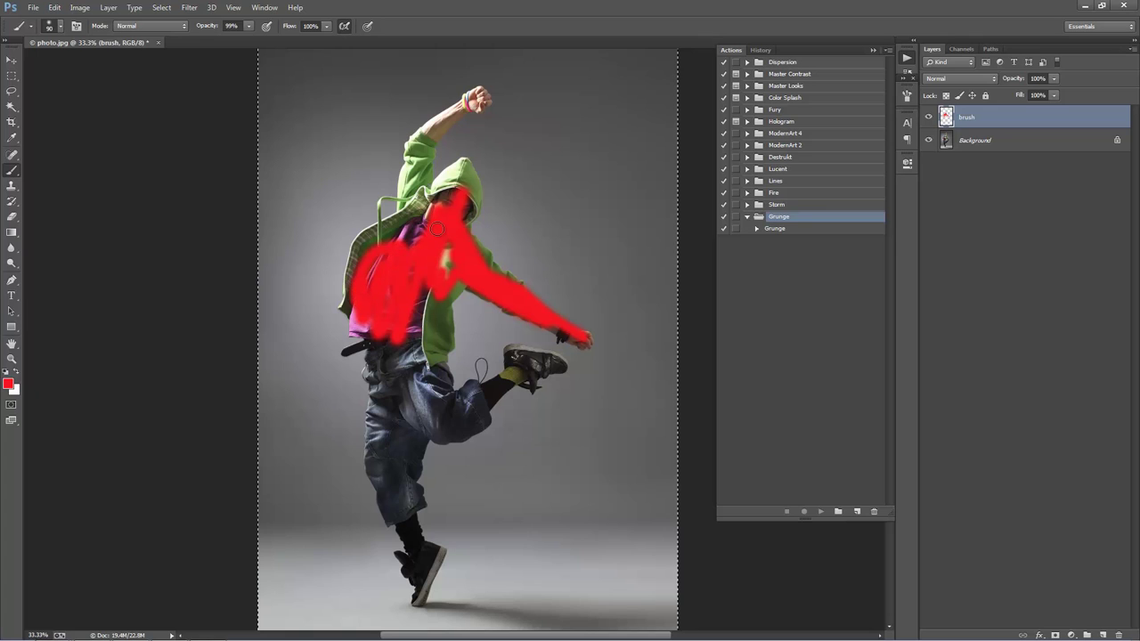
key("ctrl+z")
left_click_drag(11, 91, 57, 96)
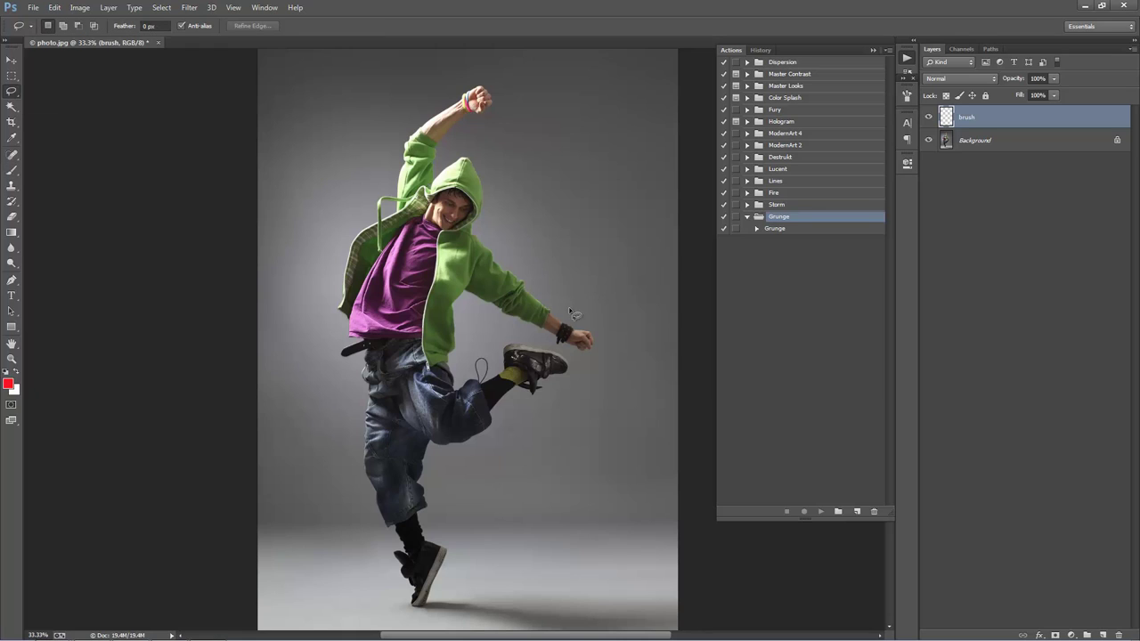
mouse_move(481, 228)
left_mouse_down()
mouse_move(473, 164)
mouse_move(434, 181)
mouse_move(453, 151)
left_mouse_up()
key("ctrl+d")
key("v")
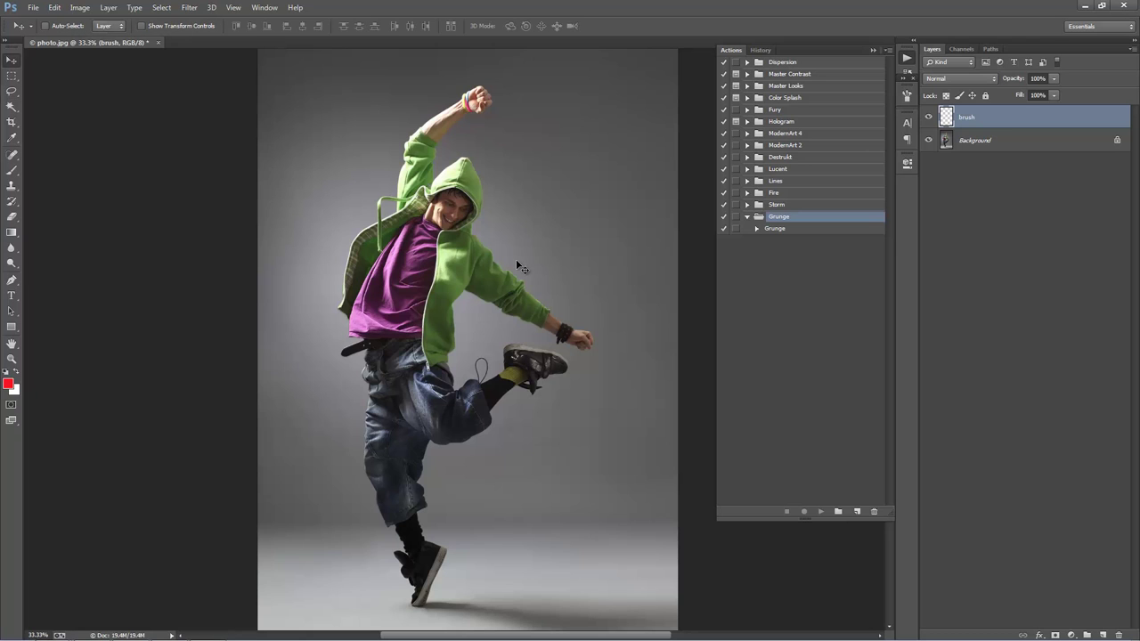
Close photo.jpg and open PhotoBrushed.psd from the Grunge folder, viewing the whole painted dancer on the brush layer
key("ctrl+w")
key("ctrl+o")
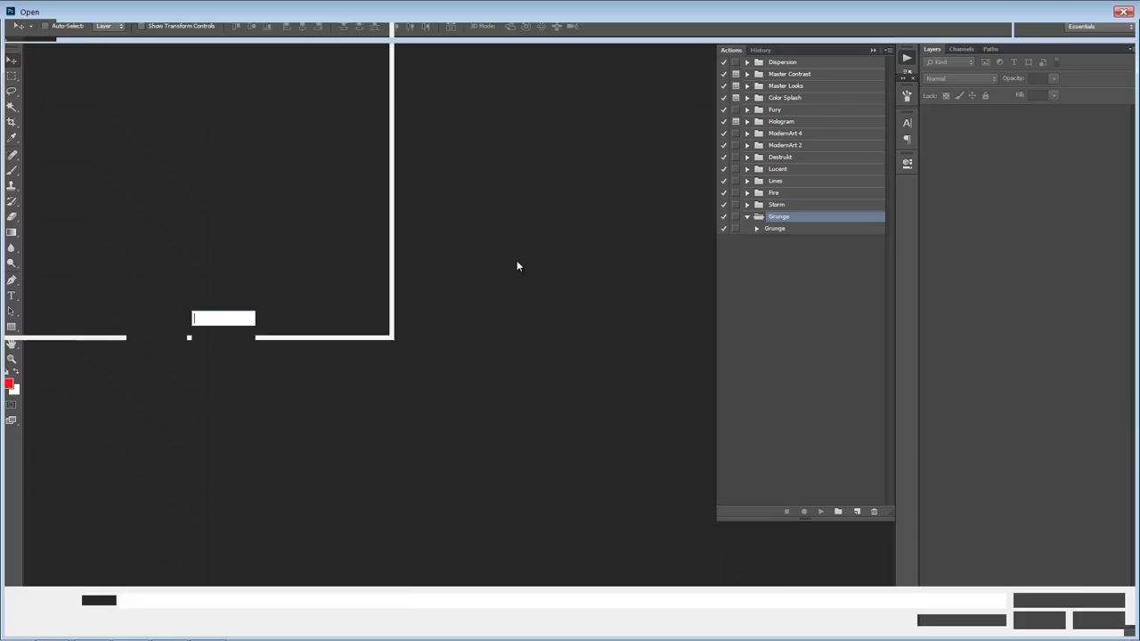
key("alt+Up")
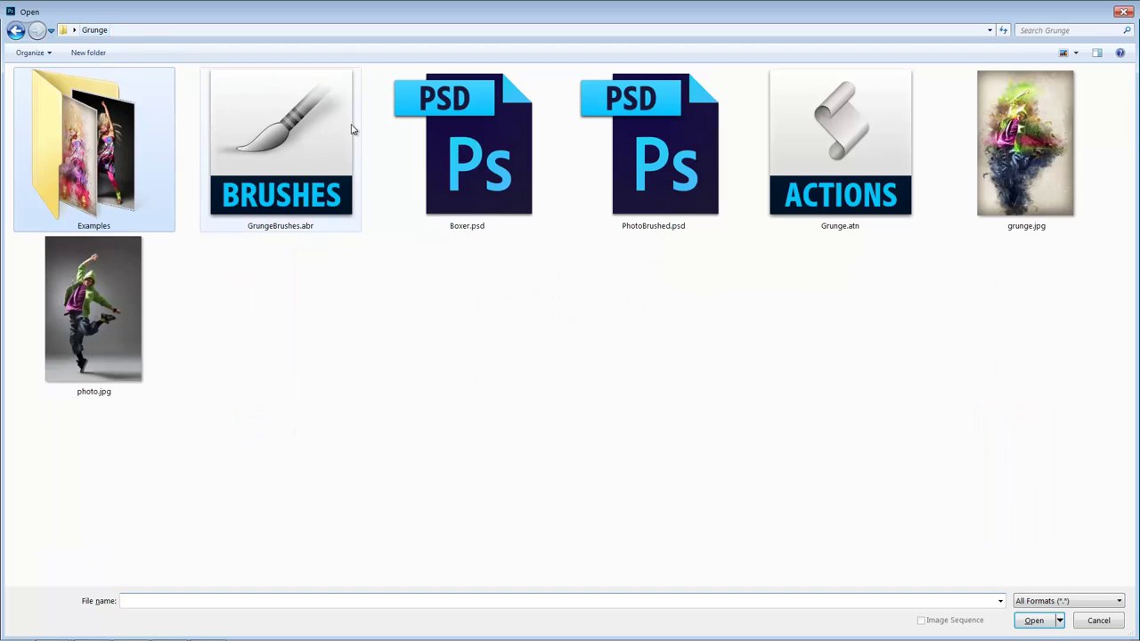
double_click(641, 151)
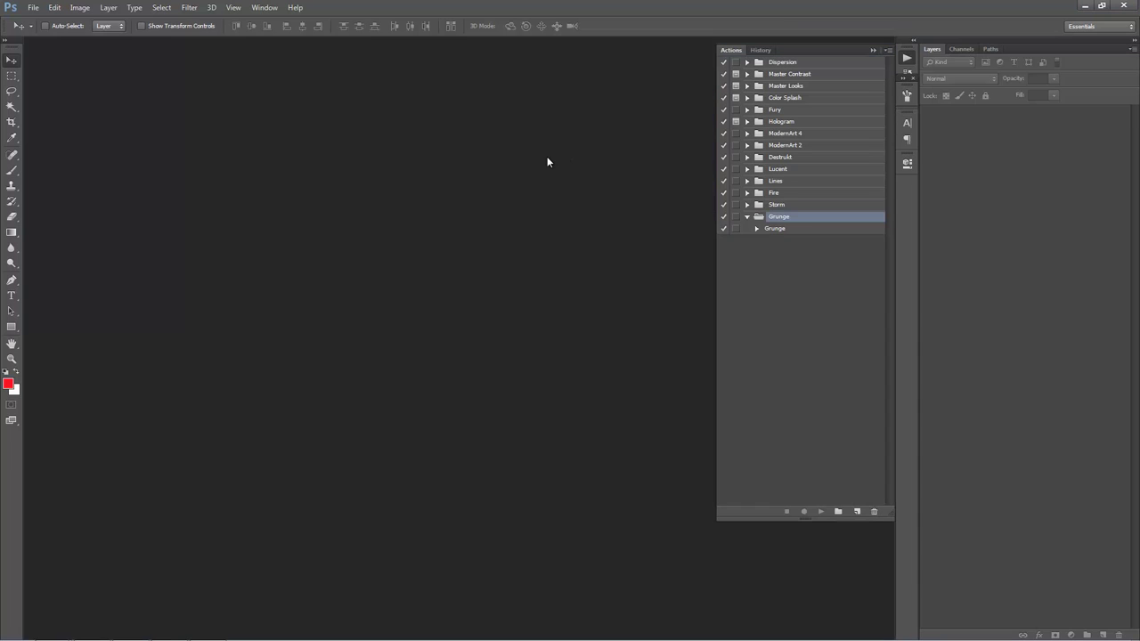
key("ctrl+0")
key("z")
left_click(448, 269)
key("v")
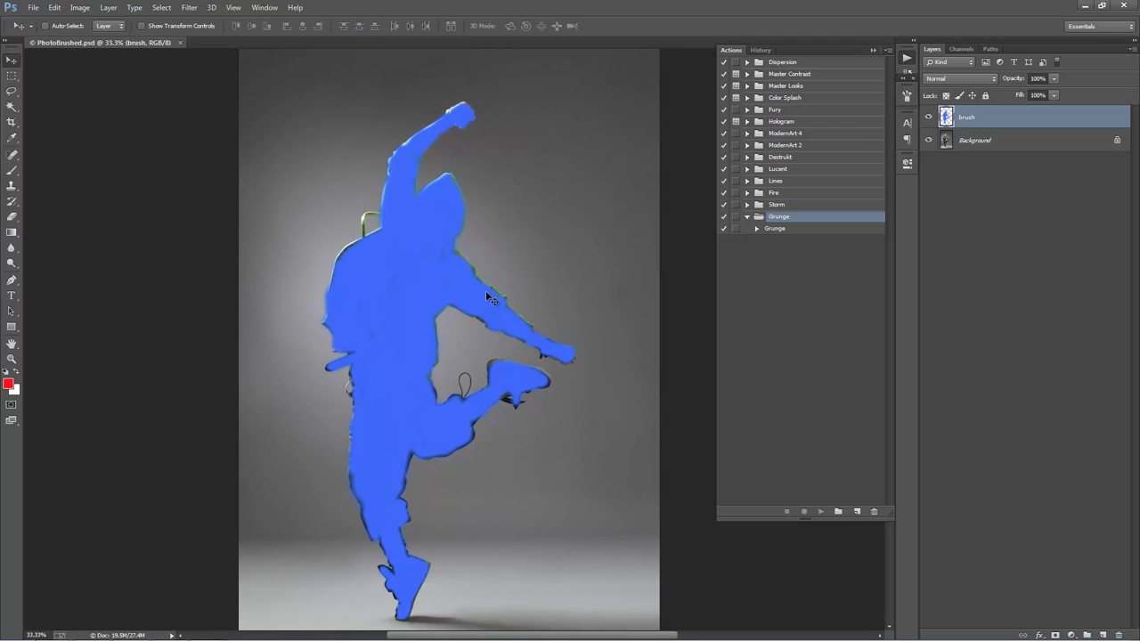
scroll(466, 219, "down", 1)
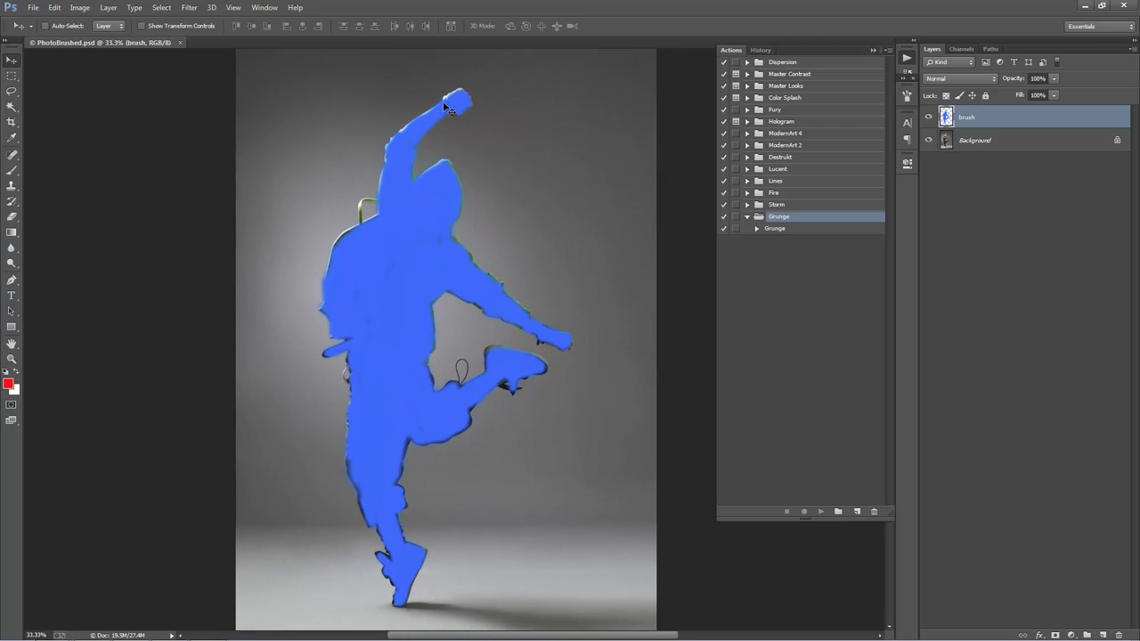
mouse_move(579, 204)
left_mouse_down()
mouse_move(623, 161)
mouse_move(611, 208)
mouse_move(586, 187)
mouse_move(599, 159)
left_mouse_up()
Inspect the Brush tool's opacity setting
key("b")
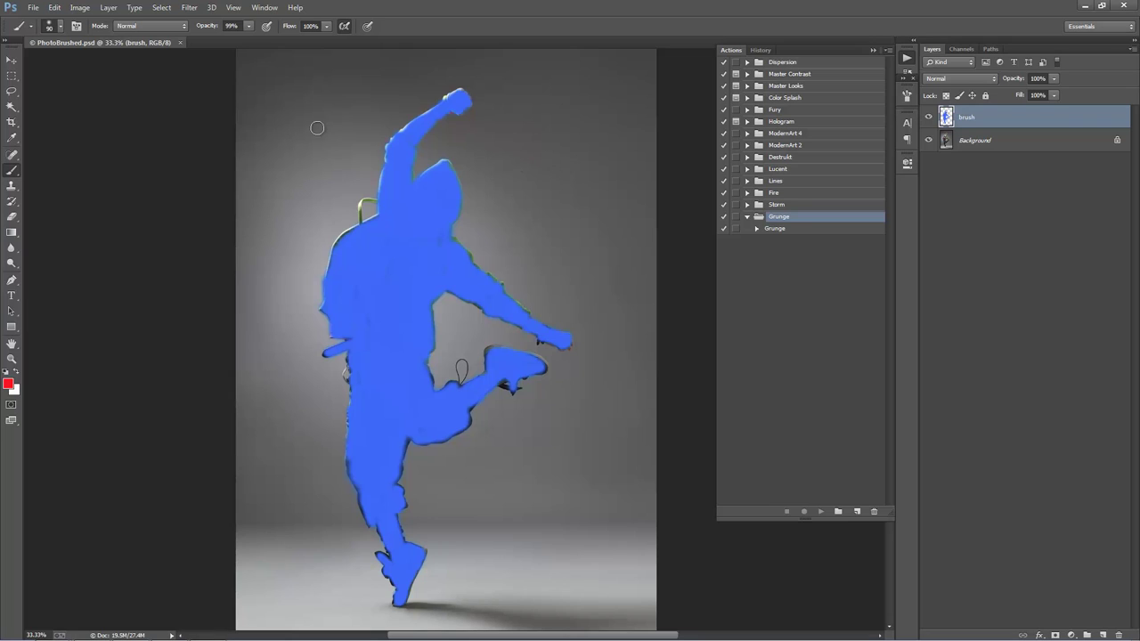
left_click(246, 29)
left_click_drag(249, 39, 251, 42)
left_click_drag(233, 42, 283, 41)
left_click(249, 26)
left_click(333, 112)
key("v")
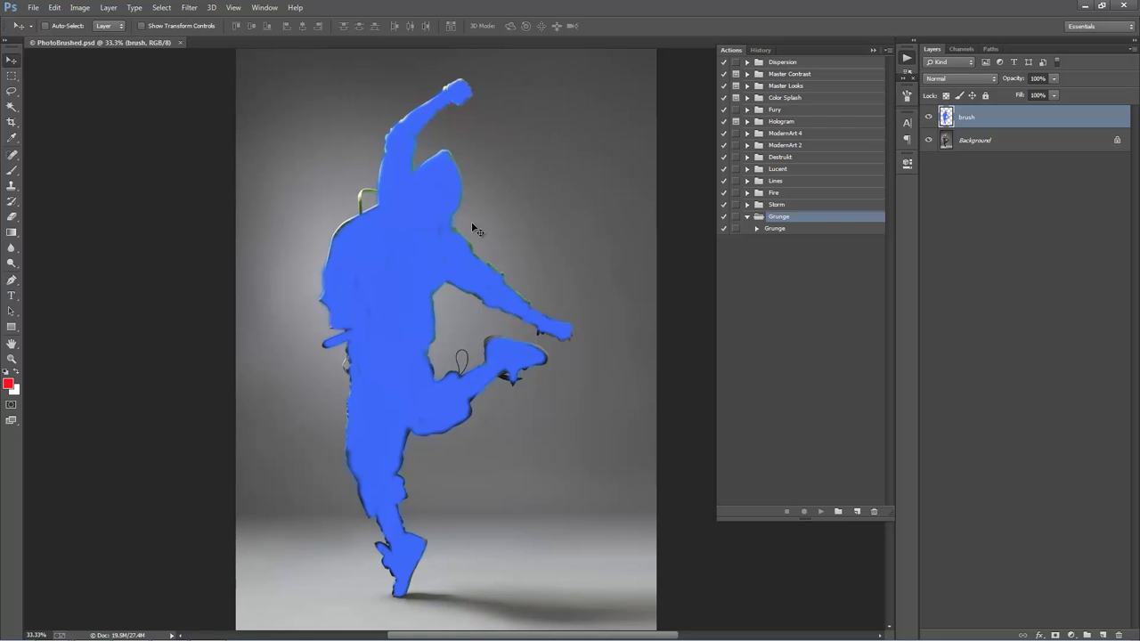
Purge all undo, clipboard and history data to free memory
left_click(56, 9)
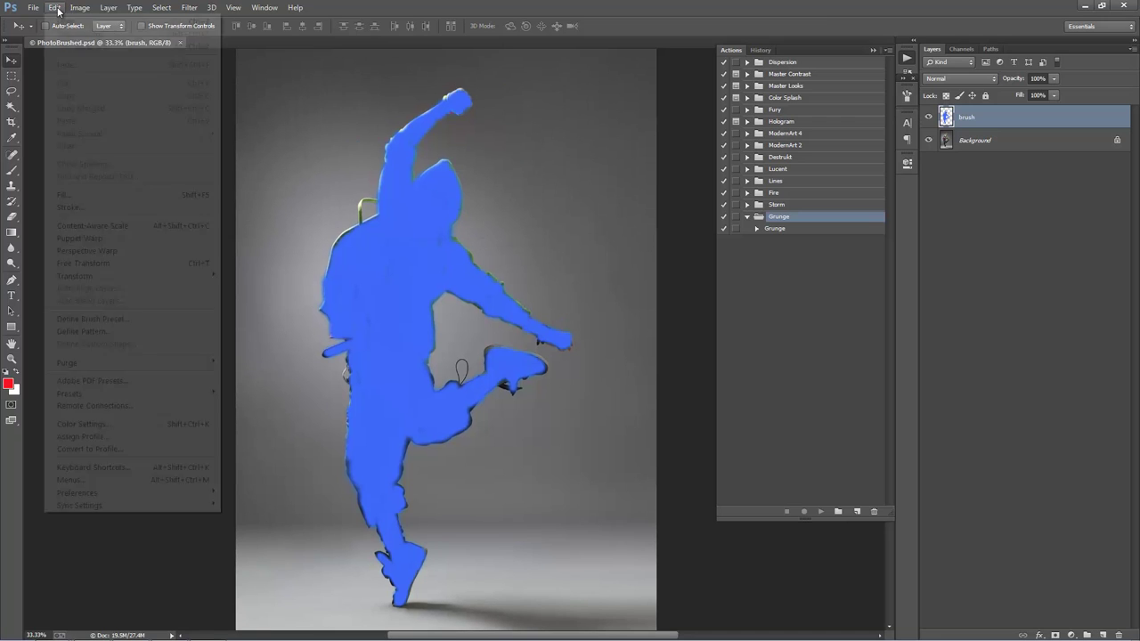
mouse_move(98, 364)
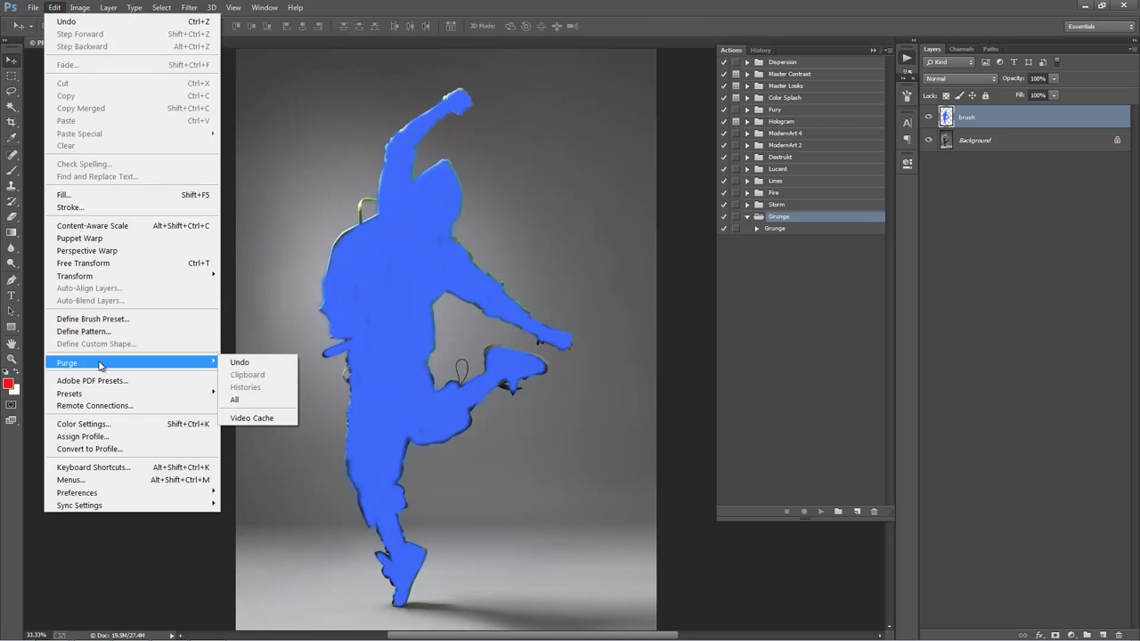
left_click(268, 406)
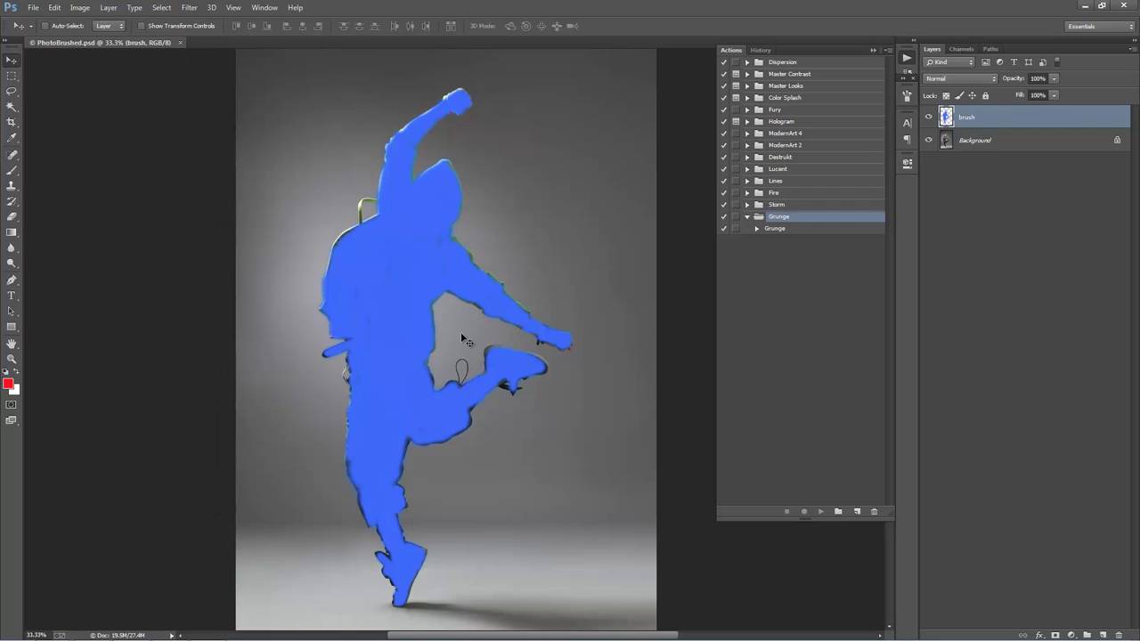
scroll(460, 332, "up", 1)
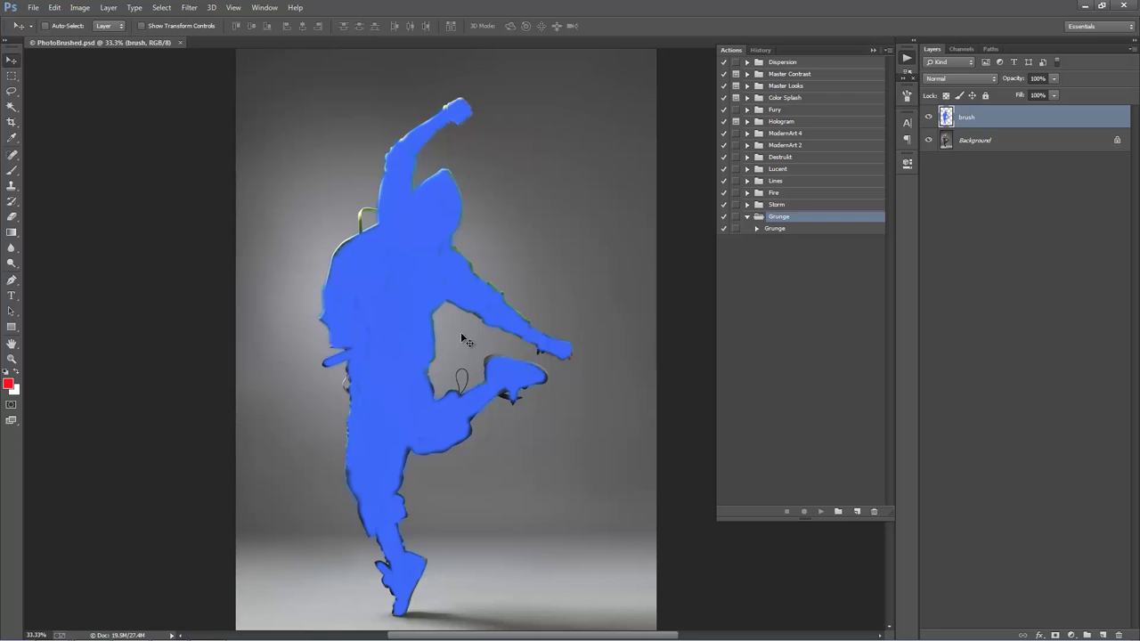
left_click(55, 7)
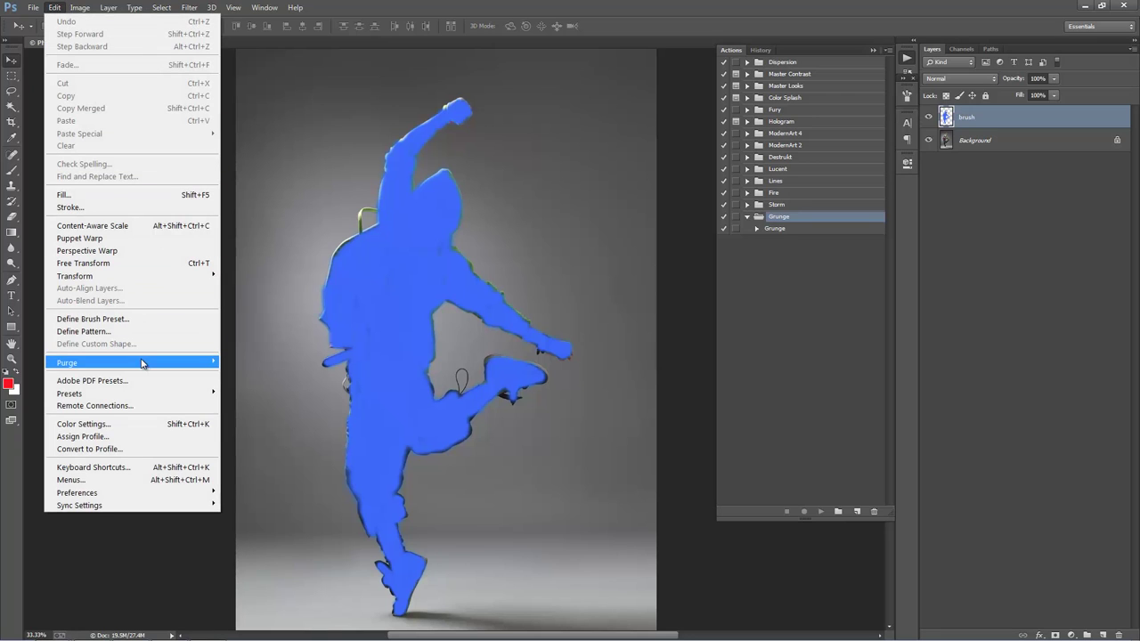
left_click(516, 315)
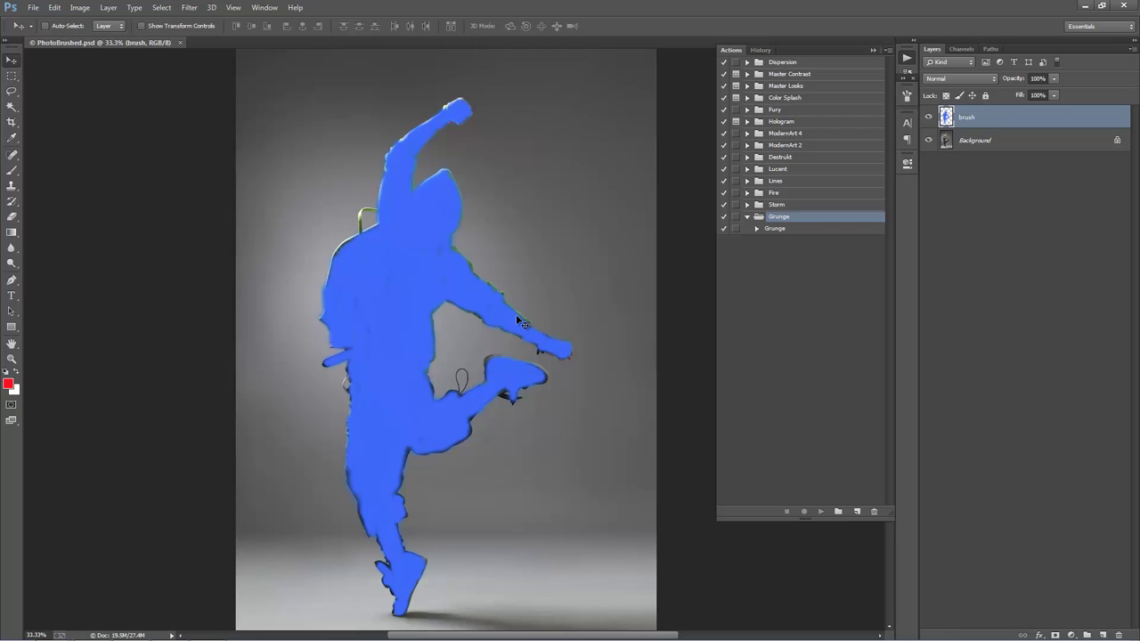
Review the command list of the Grunge action and play the action on the painted dancer photo
left_click(775, 228)
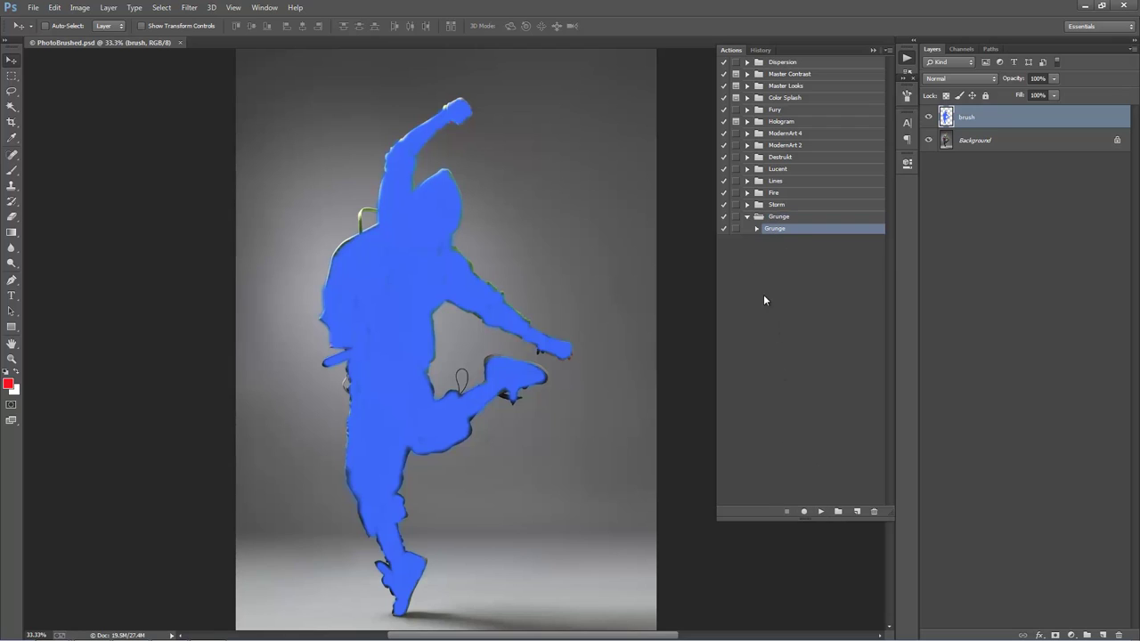
left_click(756, 230)
left_click(756, 230)
left_click(756, 230)
mouse_move(888, 77)
left_mouse_down()
mouse_move(898, 373)
mouse_move(882, 303)
mouse_move(898, 72)
left_mouse_up()
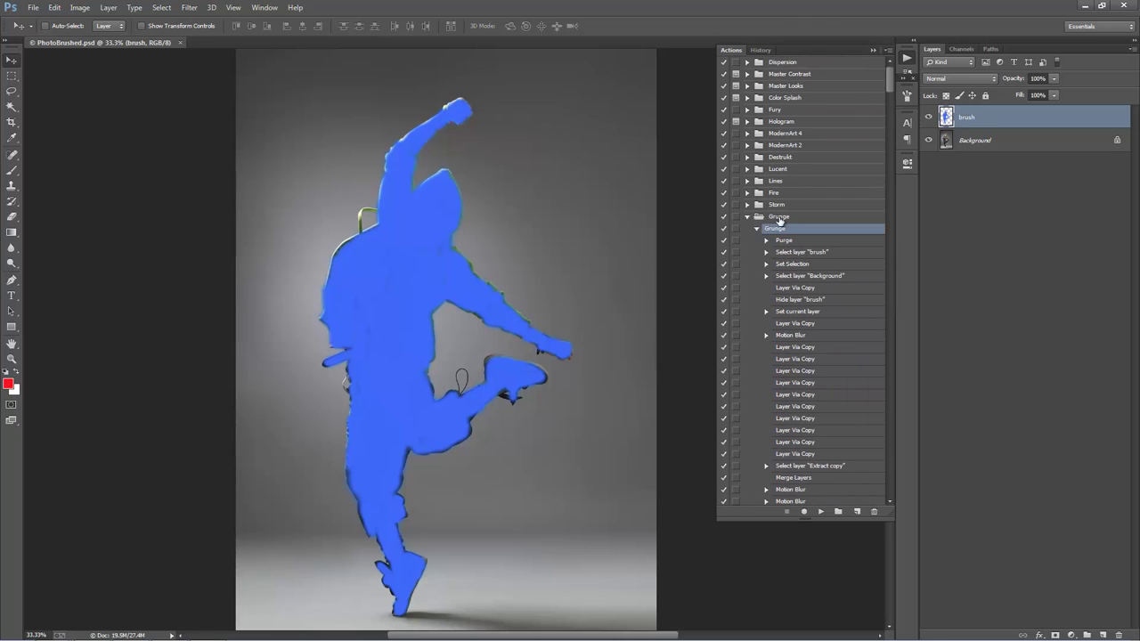
left_click(756, 228)
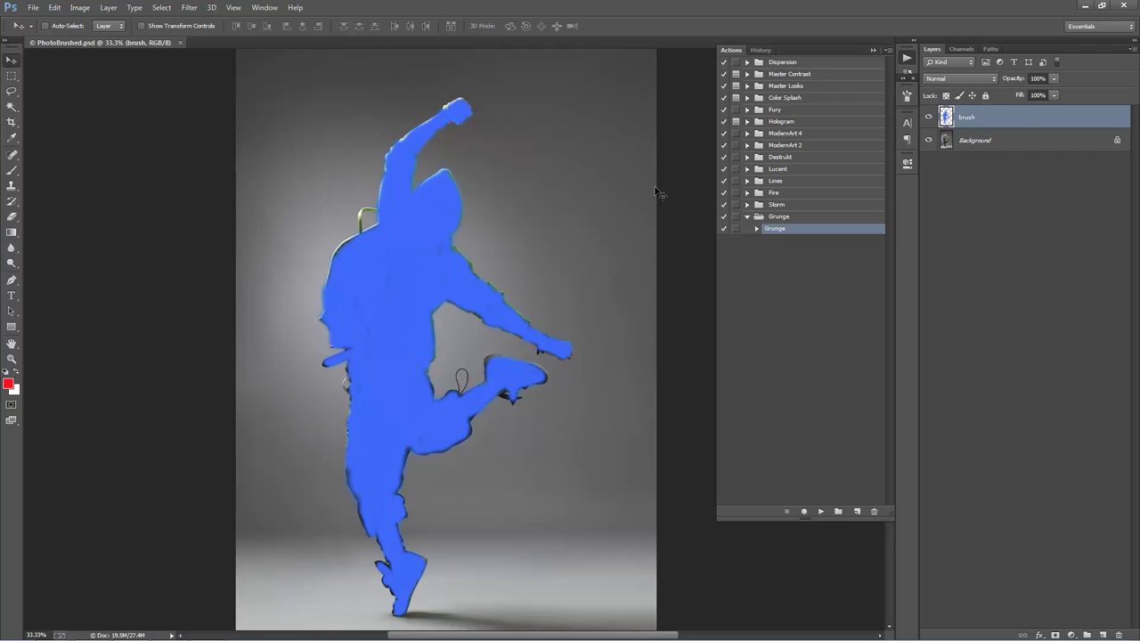
left_click(821, 511)
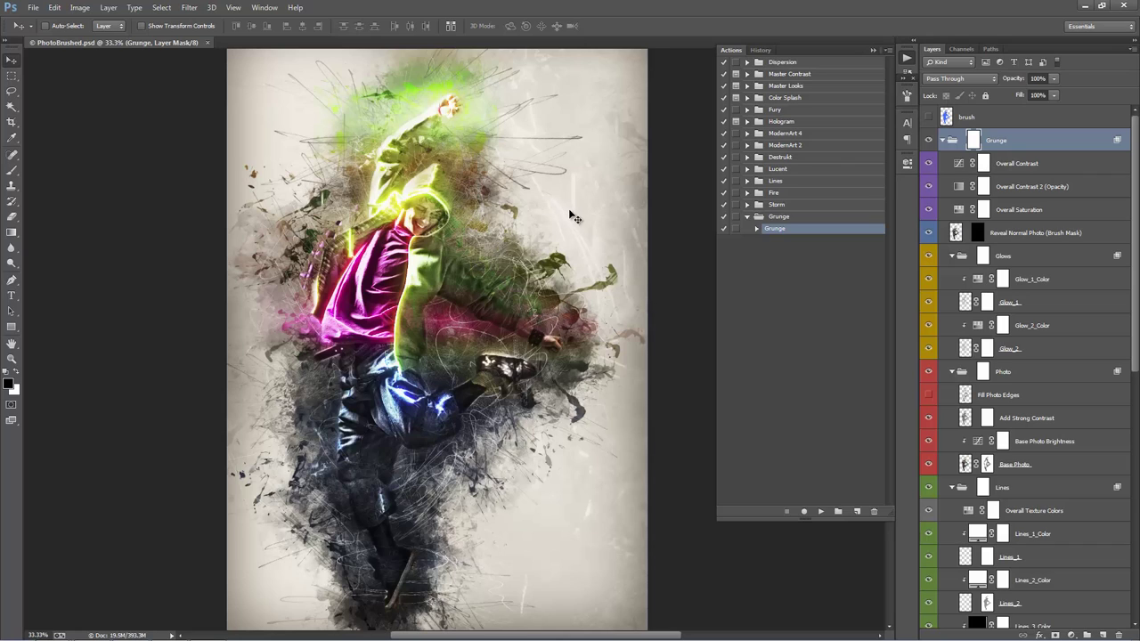
left_click(875, 51)
Look through the generated layers and collapse the Grunge layer group together with its nested Glows, Photo, Lines and Textures subgroups
scroll(982, 311, "down", 8)
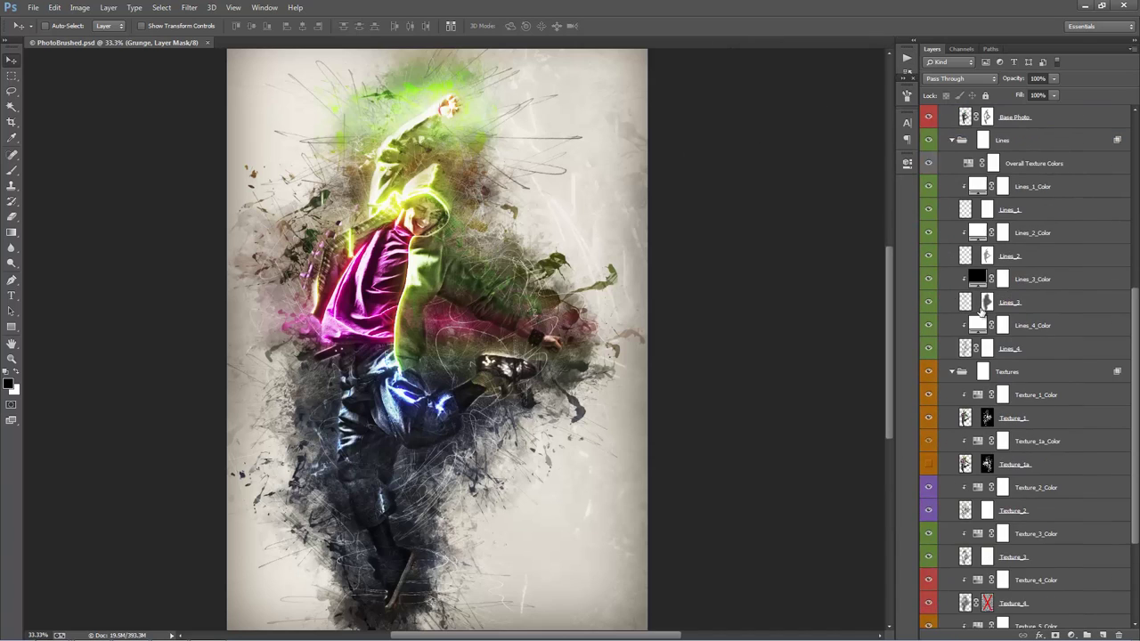
scroll(983, 307, "down", 3)
scroll(991, 381, "up", 15)
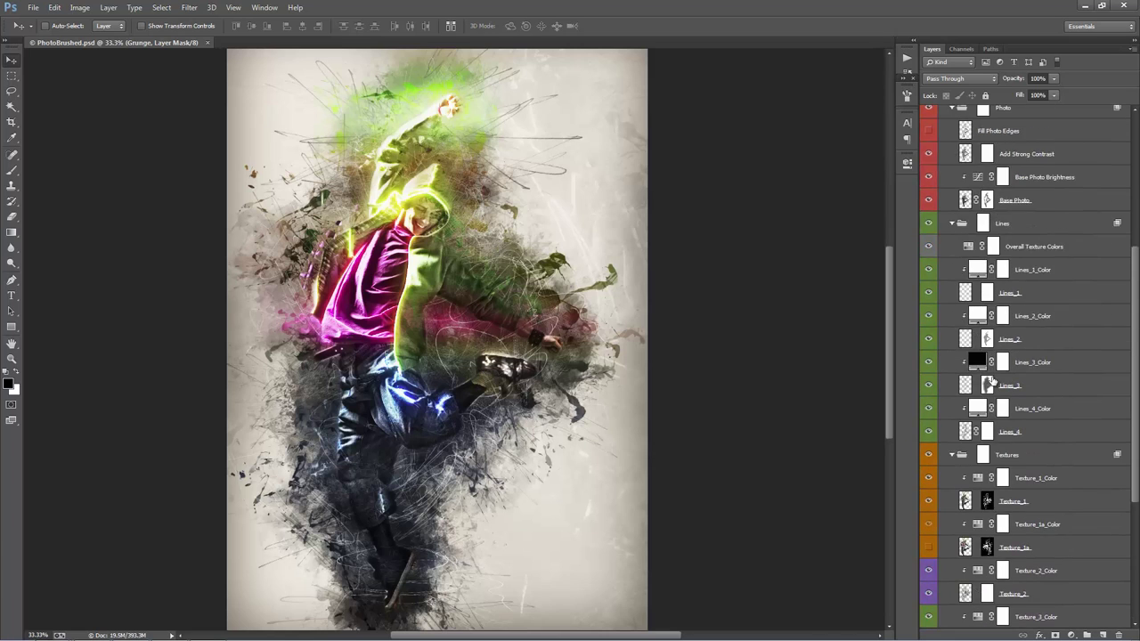
scroll(985, 321, "down", 10)
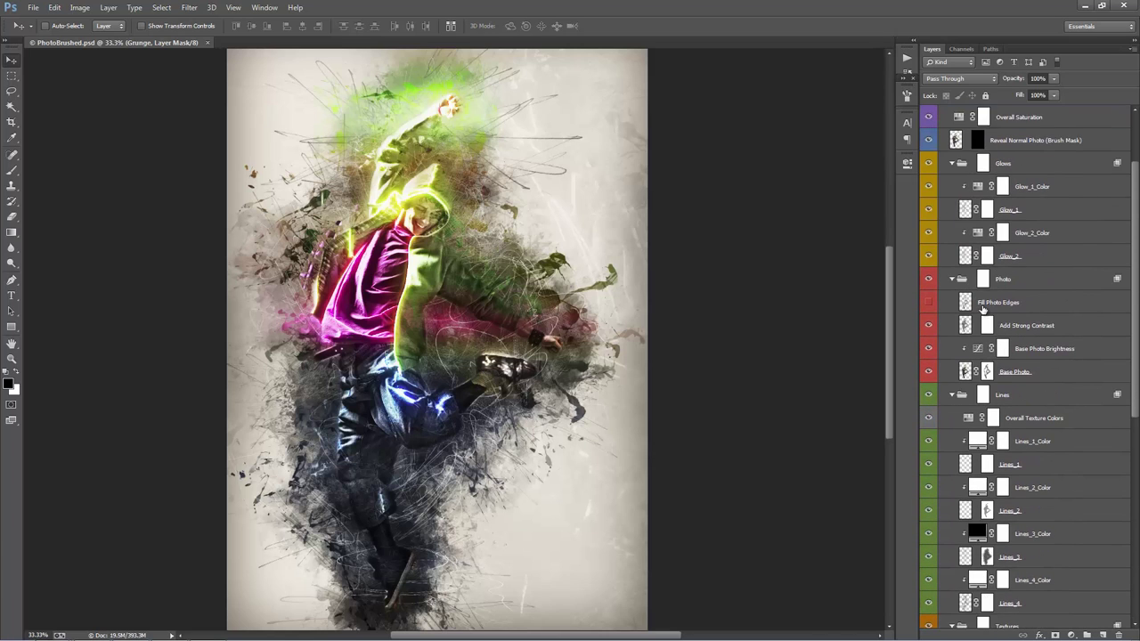
mouse_move(1136, 227)
left_mouse_down()
mouse_move(1133, 406)
mouse_move(1131, 192)
left_mouse_up()
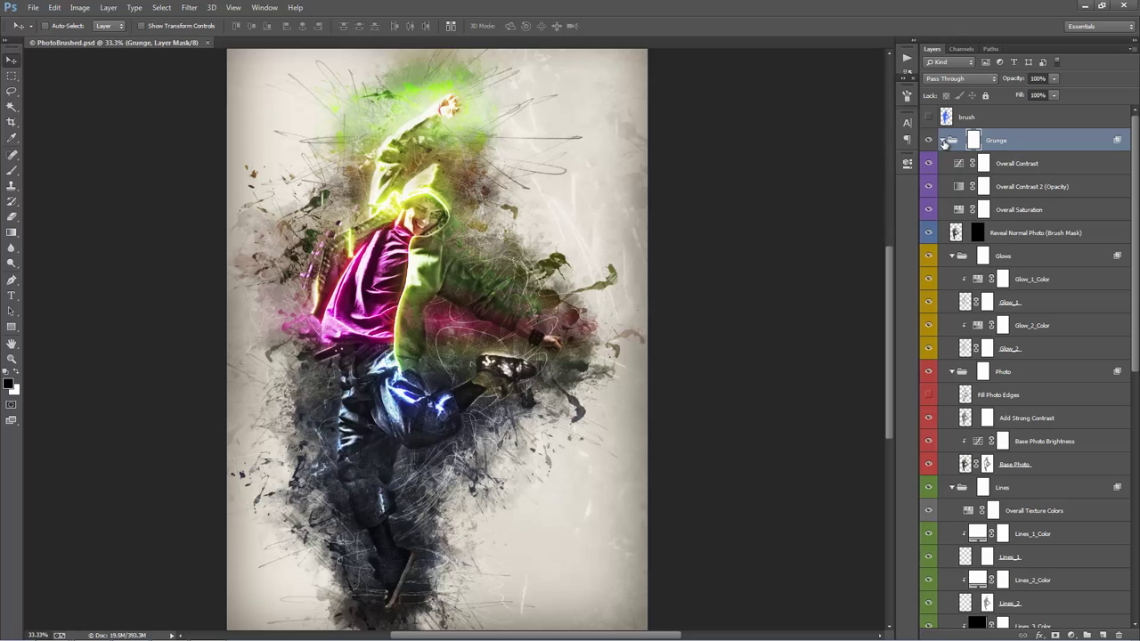
left_click(944, 140, "alt")
left_click(944, 141)
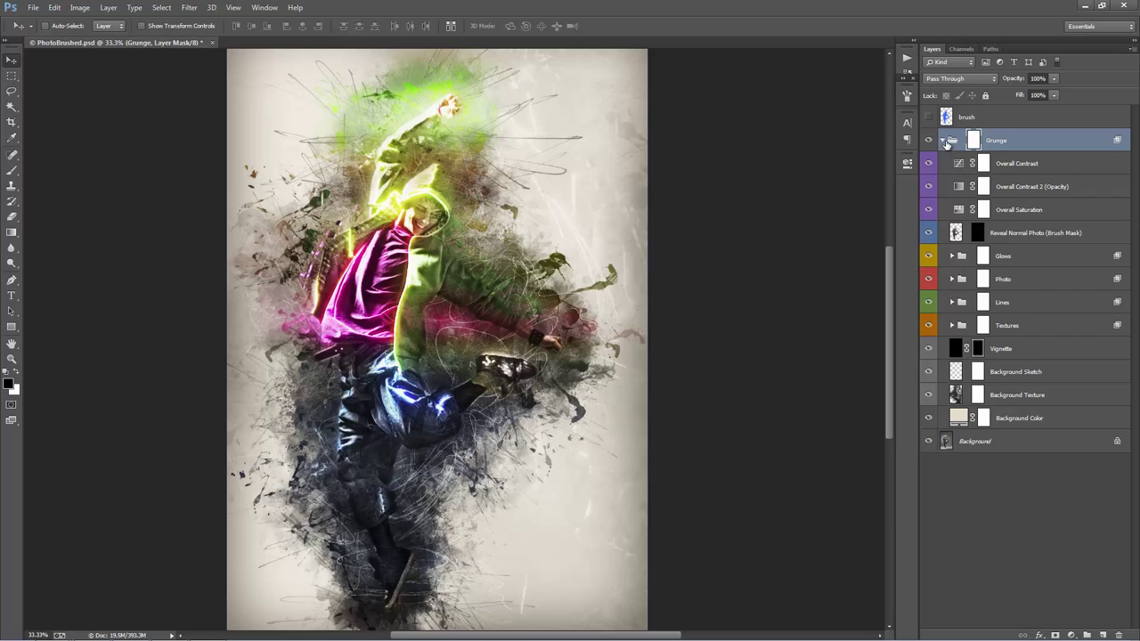
left_click(945, 141)
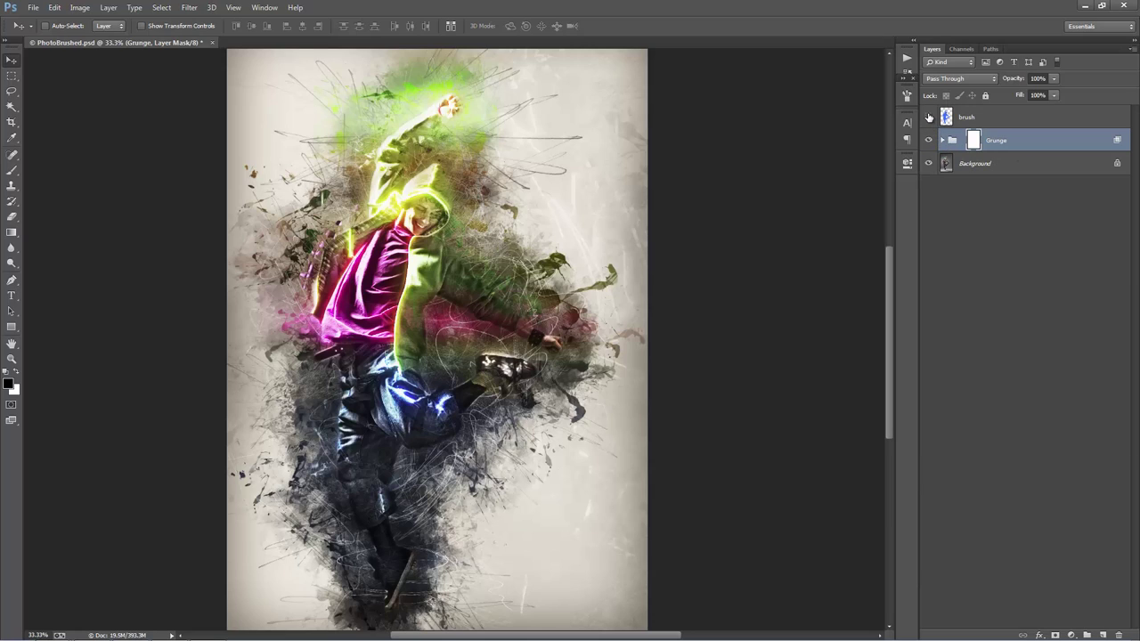
Compare the effect with the painted area by showing the brush layer over the artwork, leaving the layer hidden
left_click(929, 117)
left_click(979, 117)
left_click(929, 117)
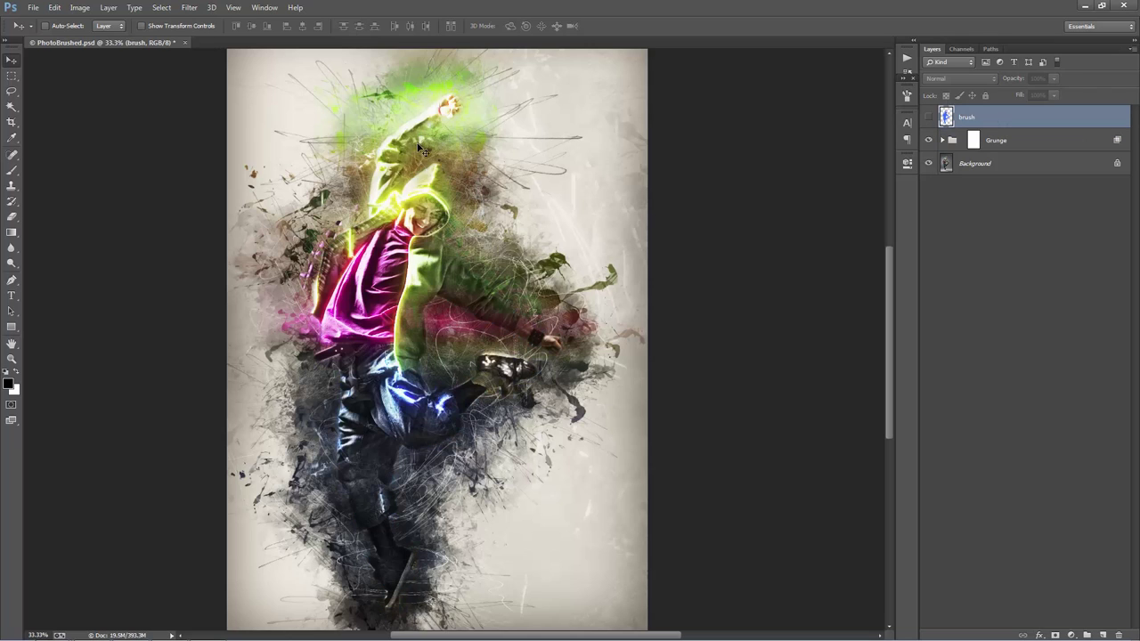
left_click(929, 117)
left_click(929, 117)
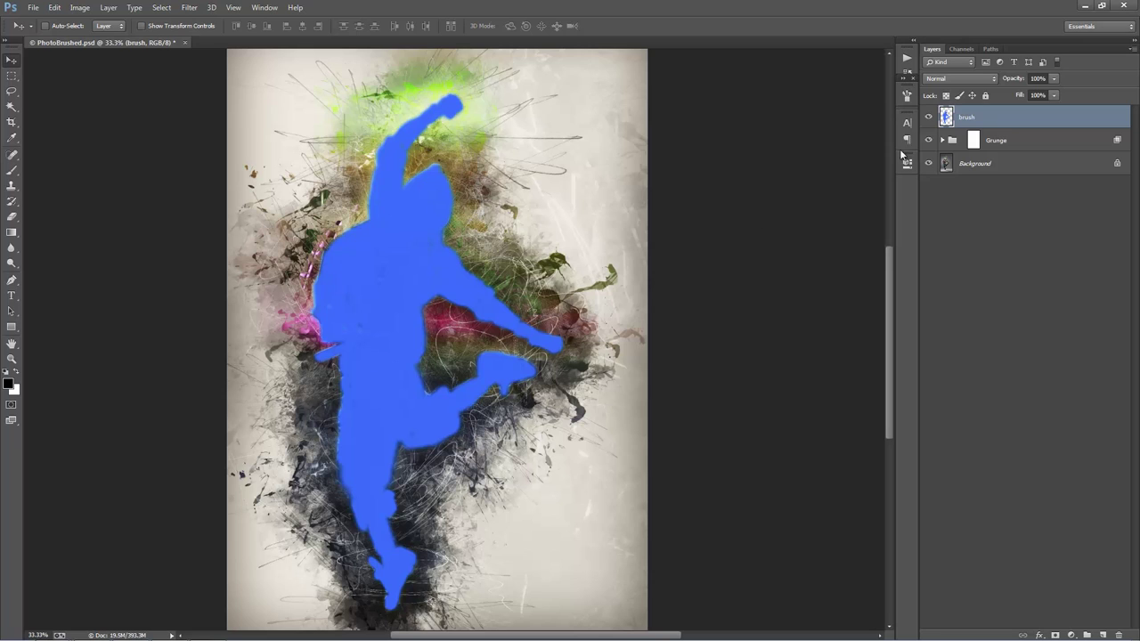
left_click(929, 116)
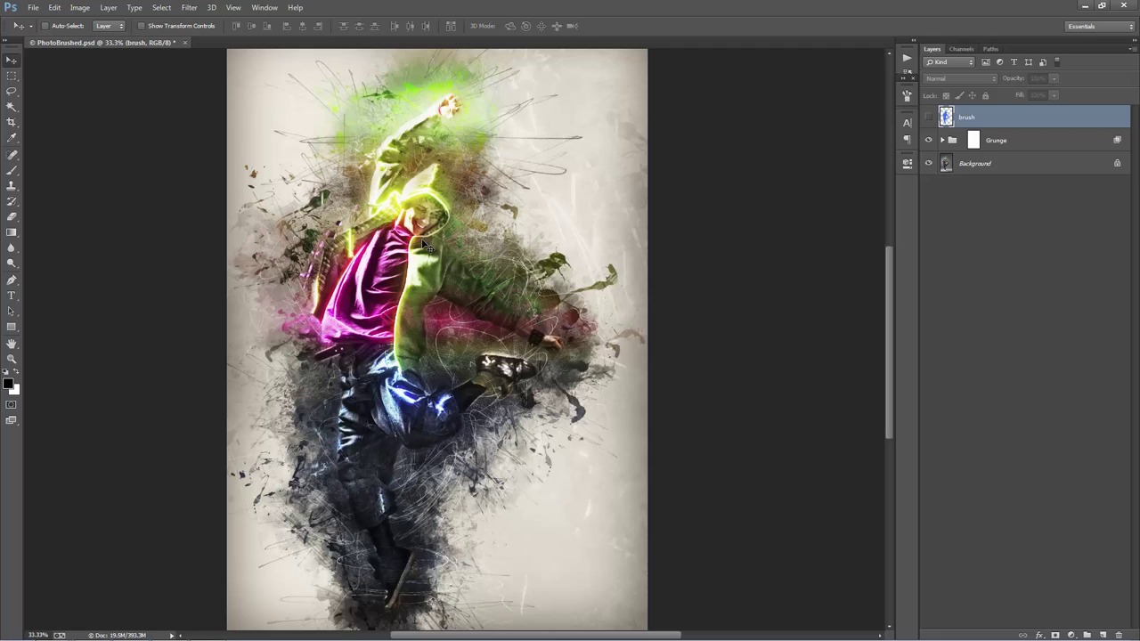
Expand the Grunge group and toggle its visibility to compare the effect with the original photo
left_click(998, 145)
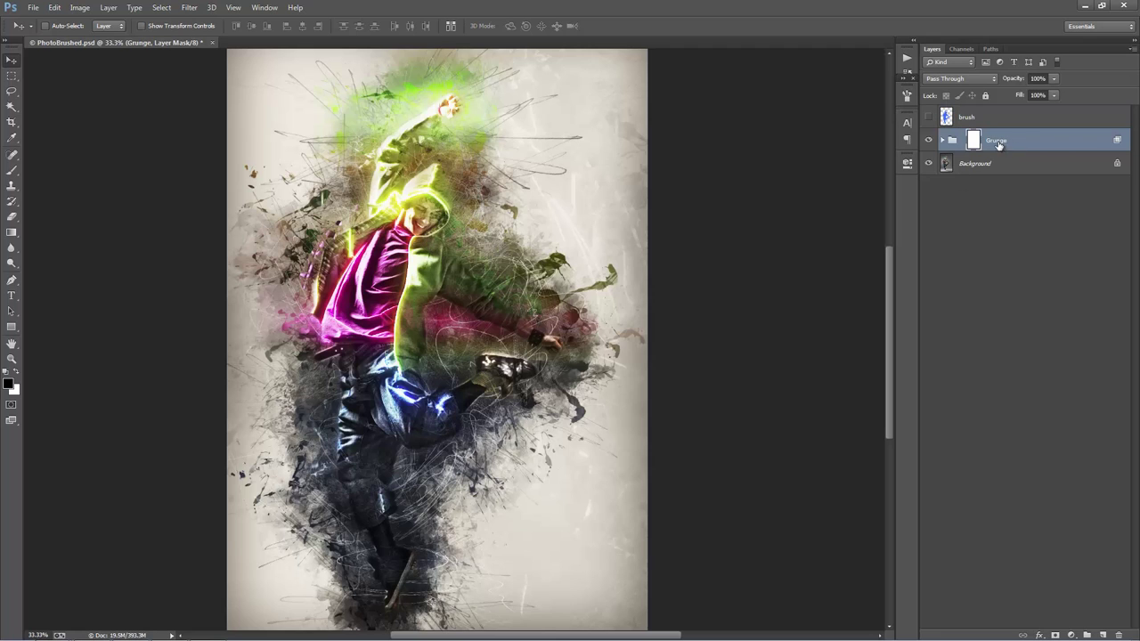
left_click(942, 141)
left_click(929, 141)
left_click(929, 141)
left_click(929, 141)
left_click(929, 141)
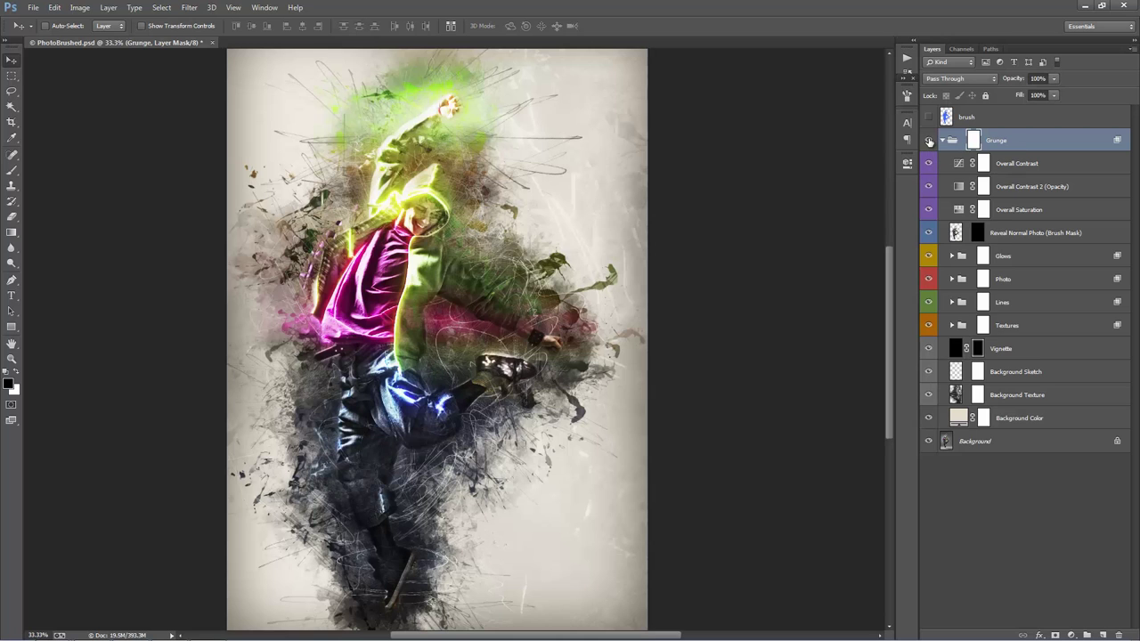
Examine the Overall Contrast, Overall Contrast 2 (Opacity) and Overall Saturation adjustment layers at the top of the Grunge group
left_click(1048, 164)
left_click(1035, 187, "shift")
left_click(1038, 212, "shift")
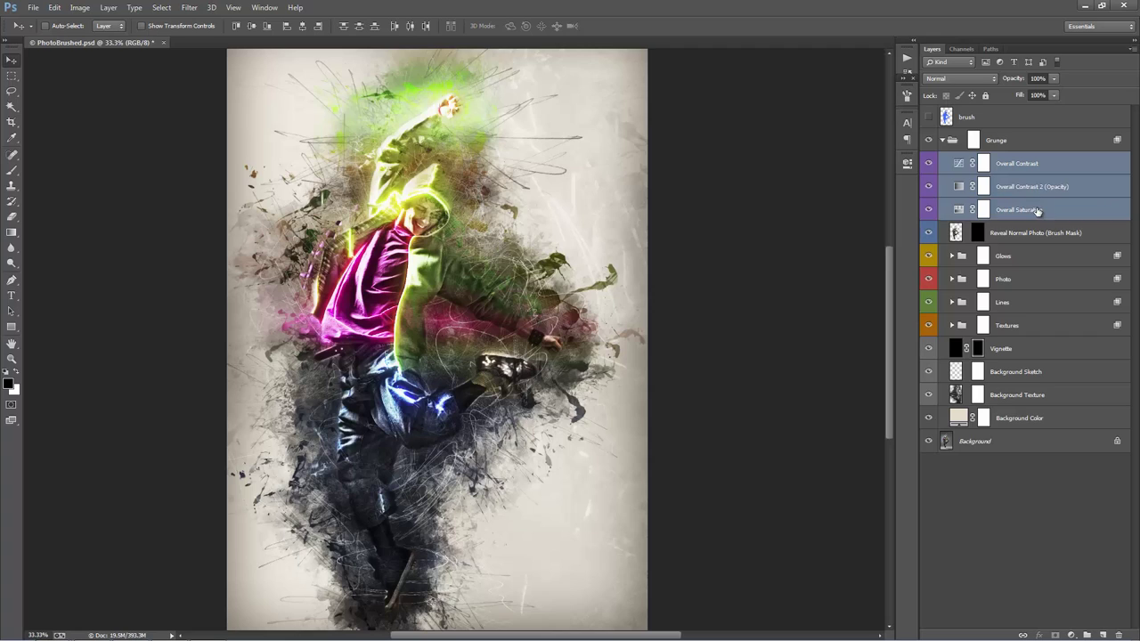
left_click(1007, 187)
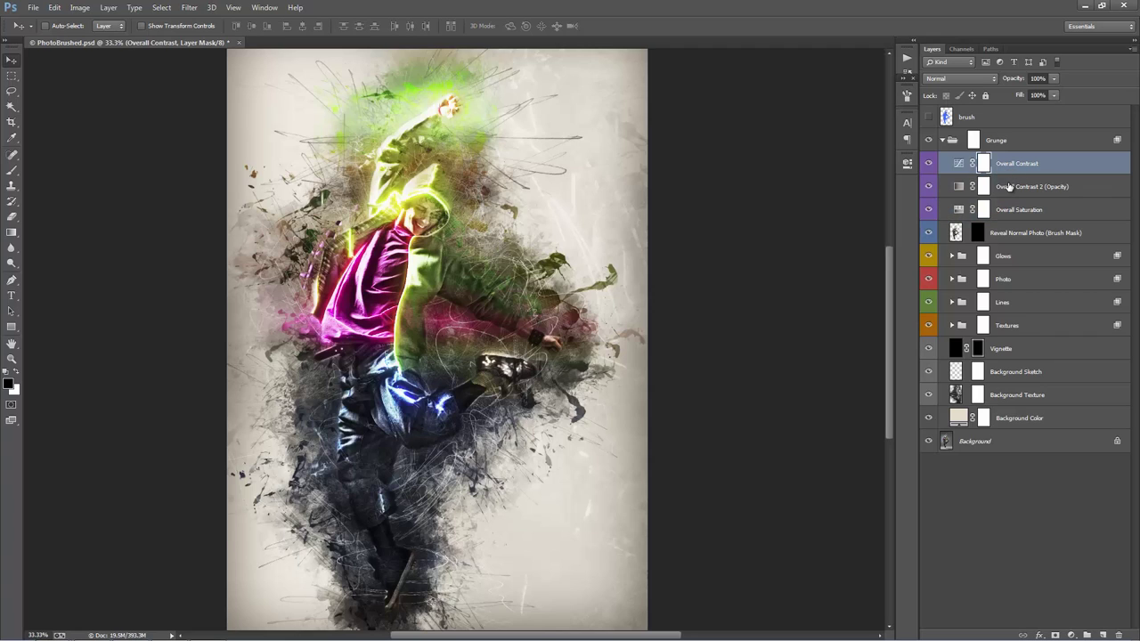
left_click(1018, 212)
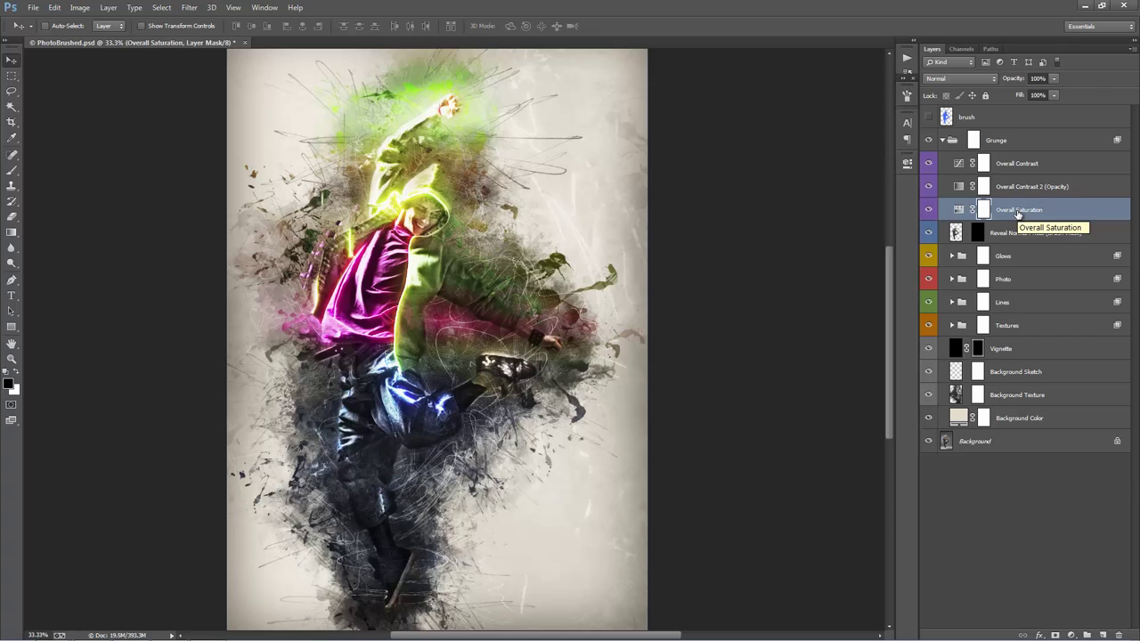
Deepen the shadows slightly by lowering the shadow point on the Overall Contrast layer's RGB curve
left_click(1018, 169)
double_click(962, 167)
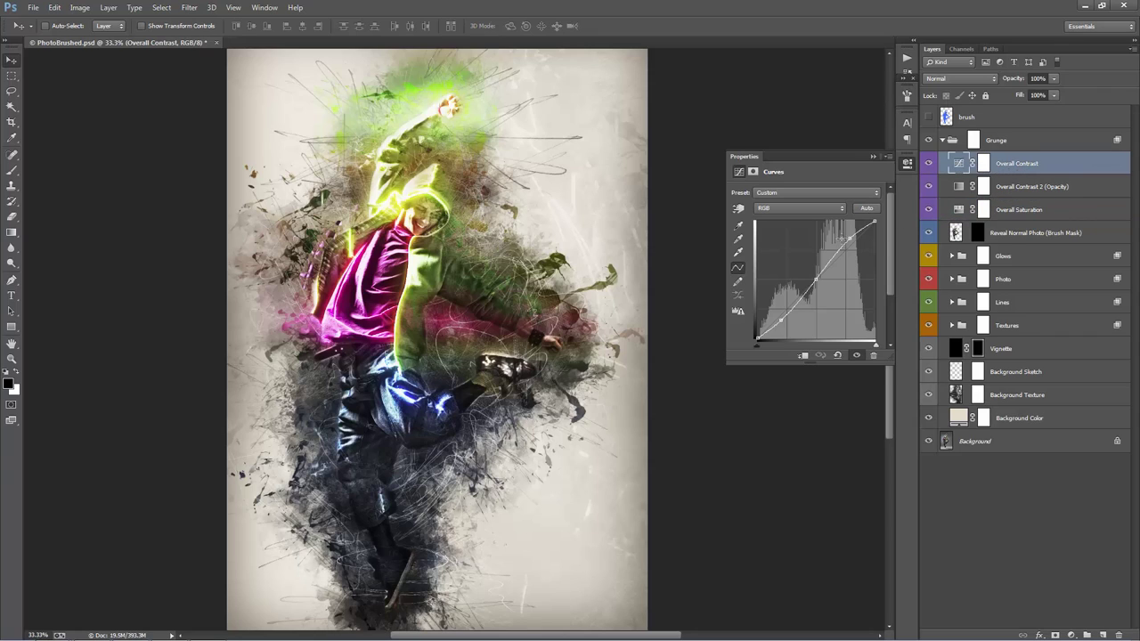
mouse_move(781, 320)
left_mouse_down()
mouse_move(770, 305)
mouse_move(781, 324)
left_mouse_up()
mouse_move(779, 323)
left_mouse_down()
mouse_move(773, 311)
mouse_move(781, 323)
left_mouse_up()
left_click(873, 157)
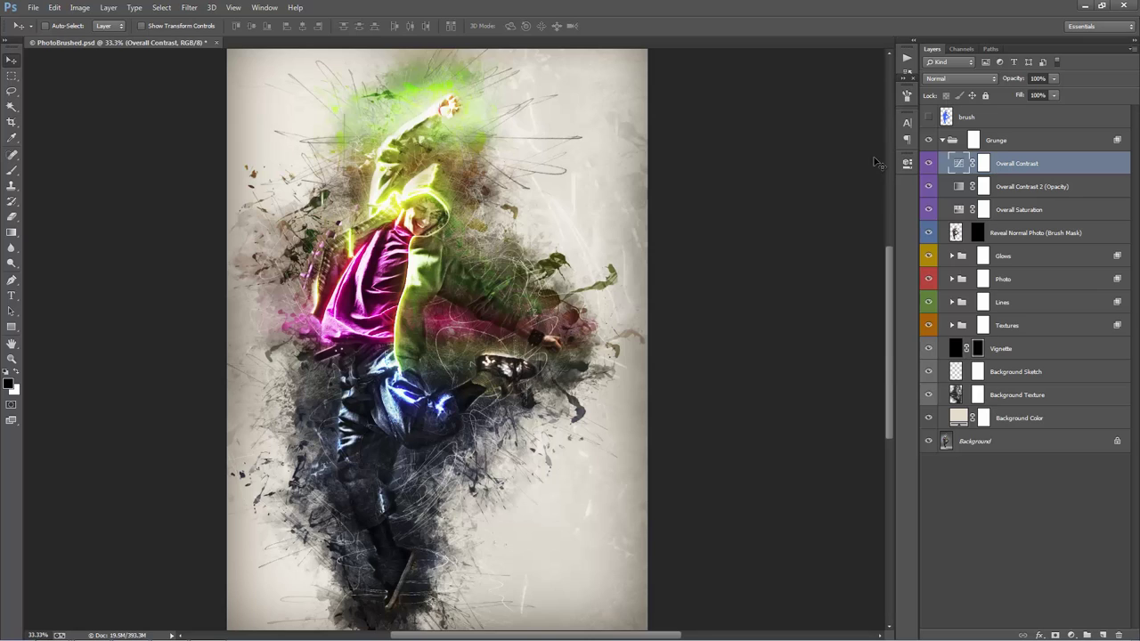
Try the Overall Contrast 2 (Opacity) layer at 100% and 0% opacity and settle its opacity at 23%
left_click(1011, 189)
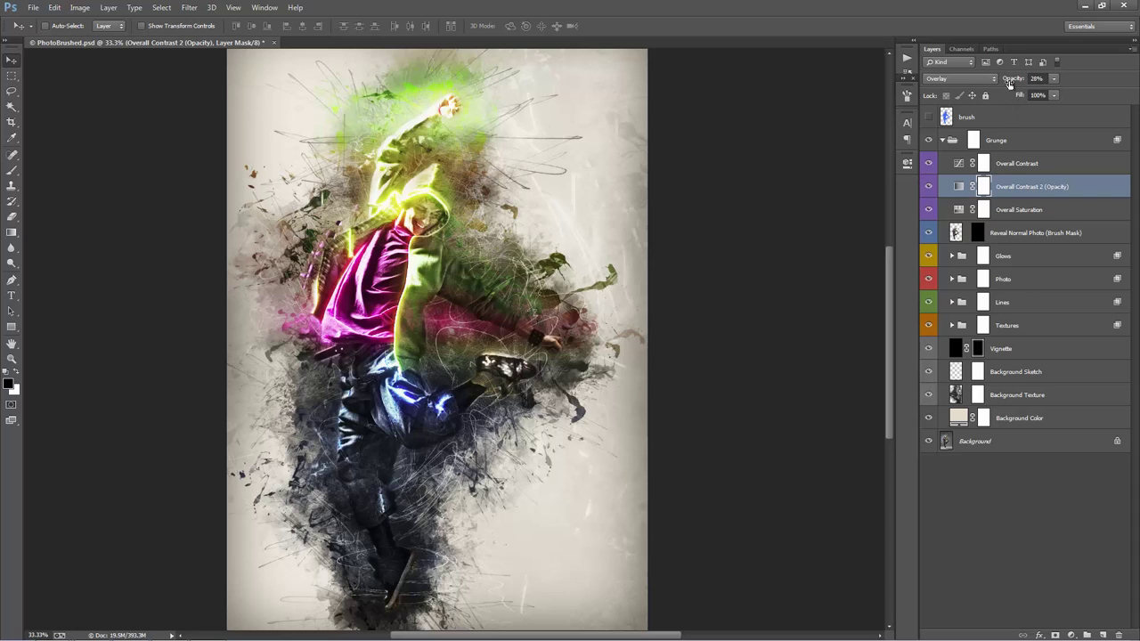
left_click_drag(1010, 81, 1136, 100)
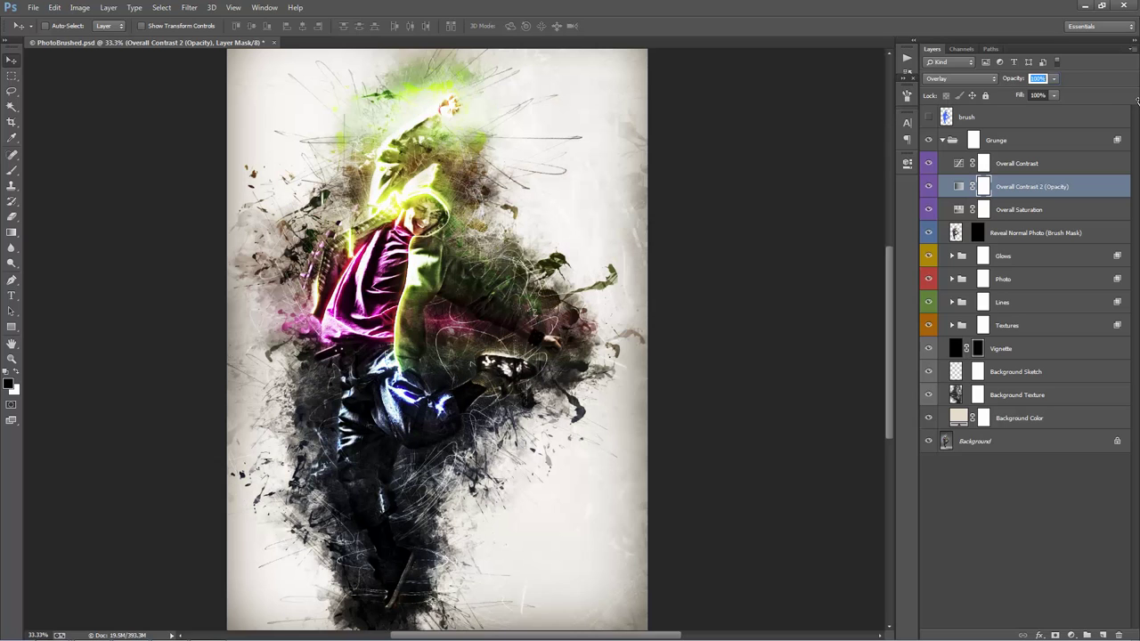
key("ctrl+z")
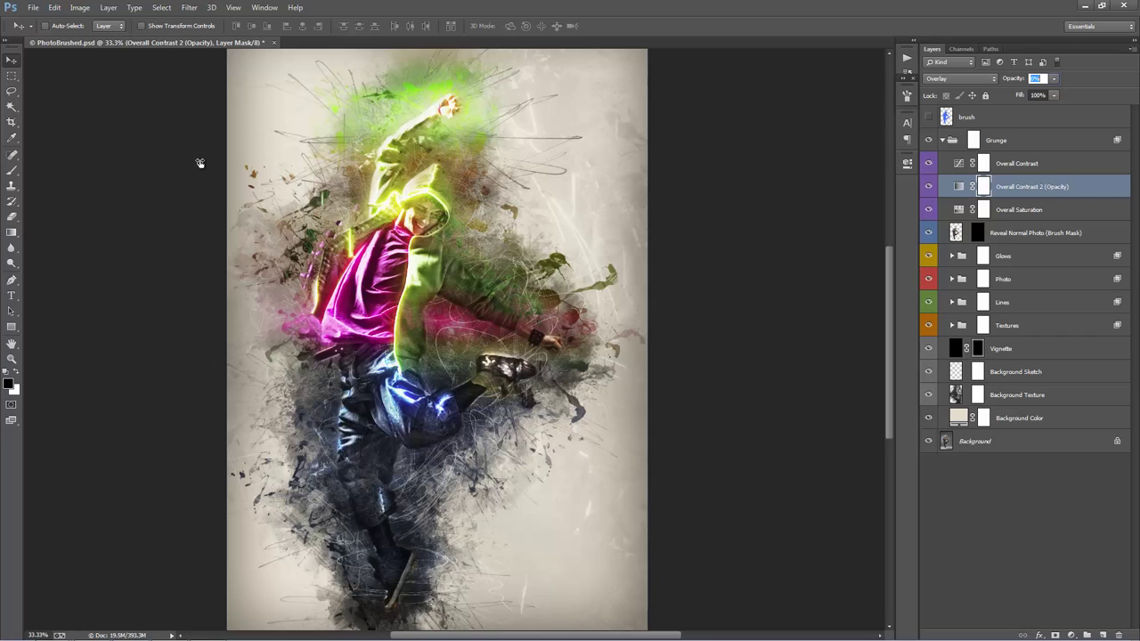
key("Return")
mouse_move(1011, 80)
left_mouse_down()
mouse_move(1033, 80)
mouse_move(1005, 80)
left_mouse_up()
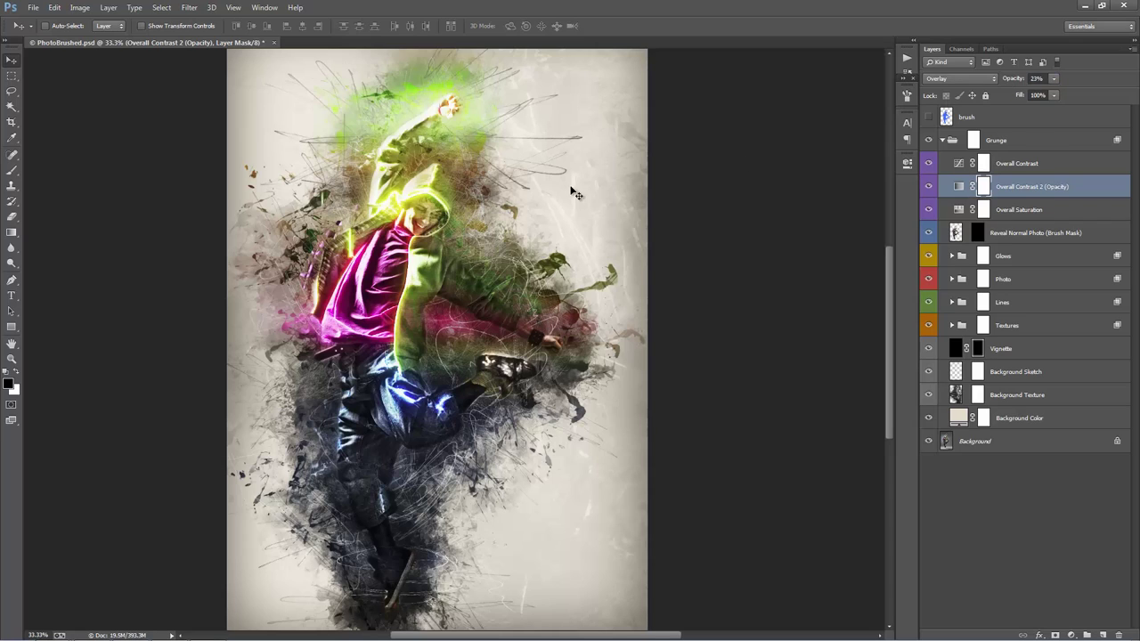
Open the Hue/Saturation settings of the Overall Saturation layer to inspect its saturation adjustment
left_click(1033, 211)
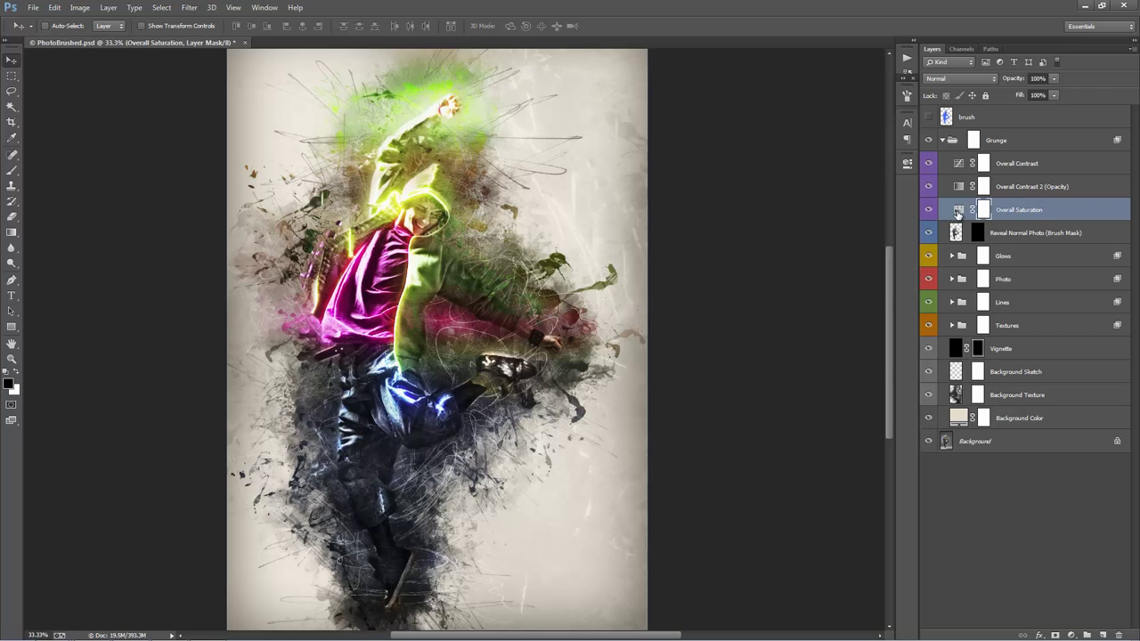
double_click(957, 212)
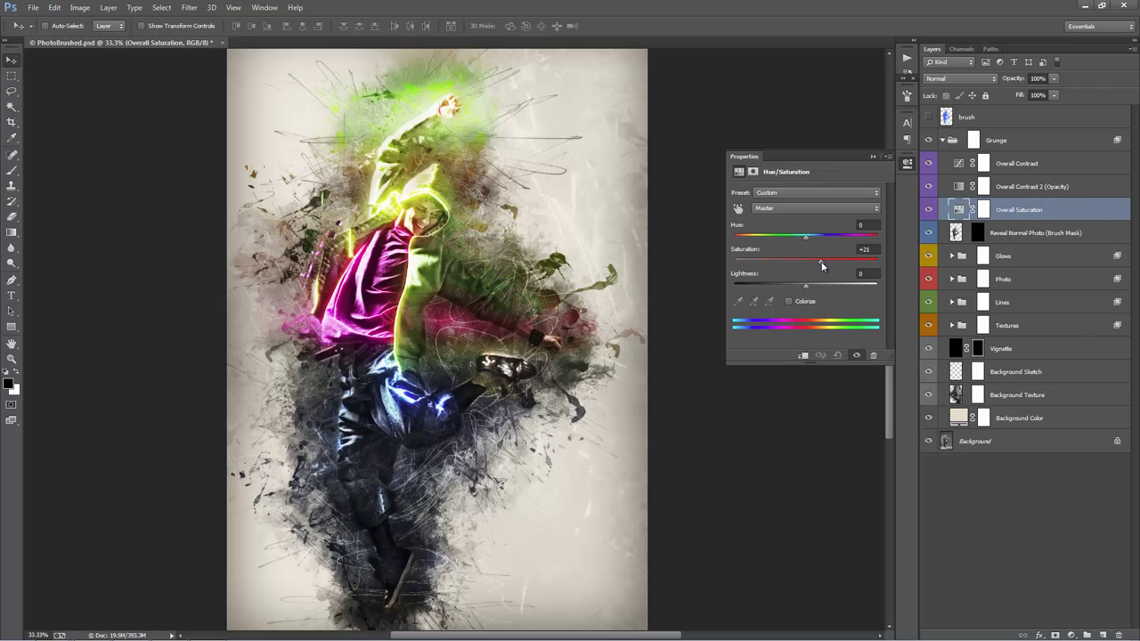
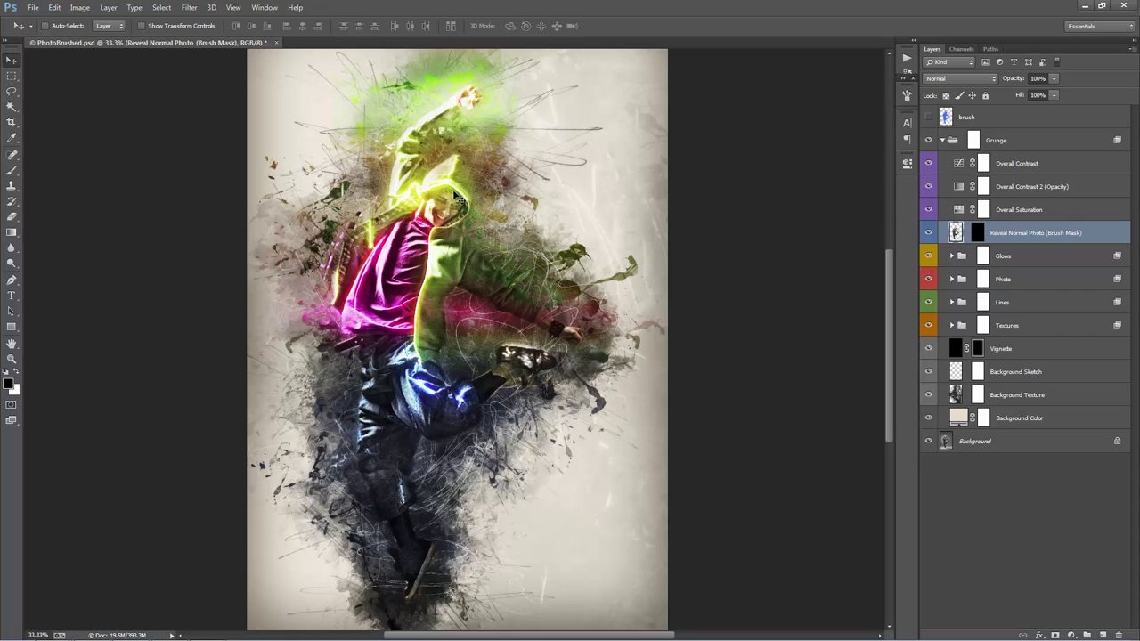
Target the mask of the Reveal Normal Photo (Brush Mask) layer and ready the soft round 300 px brush with white as foreground
left_click(976, 235)
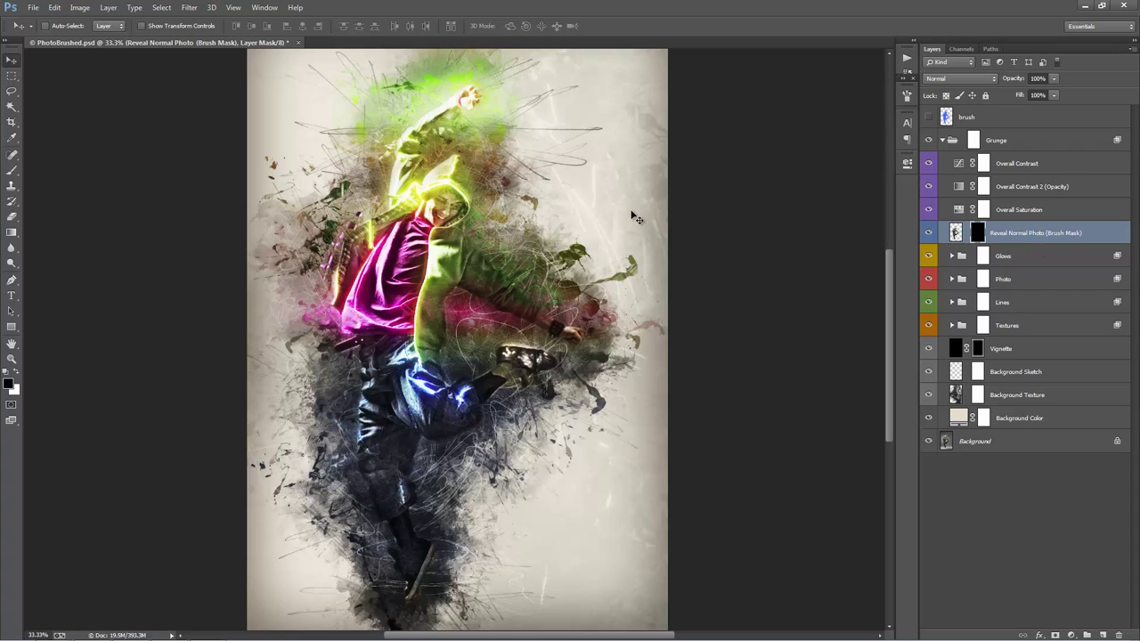
key("b")
right_click(551, 181)
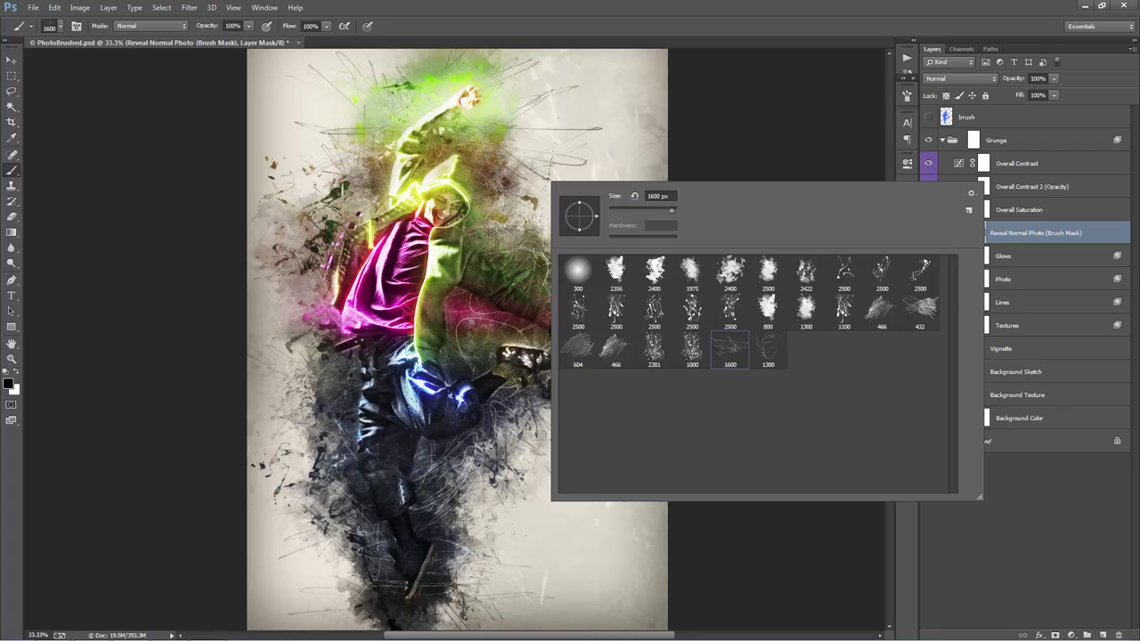
double_click(578, 275)
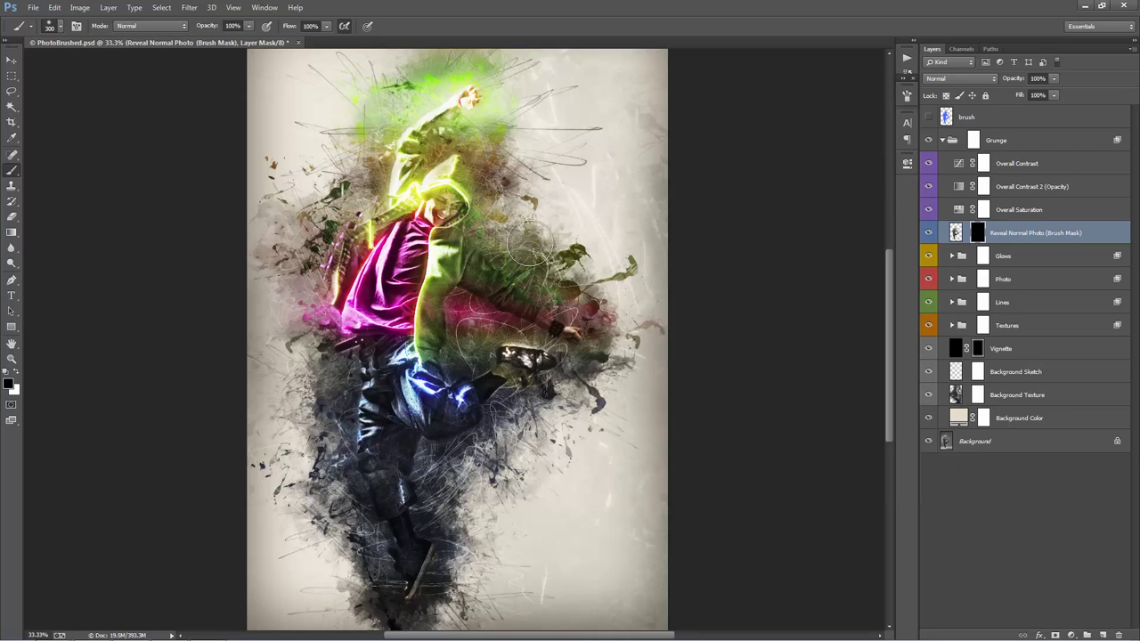
left_click(16, 372)
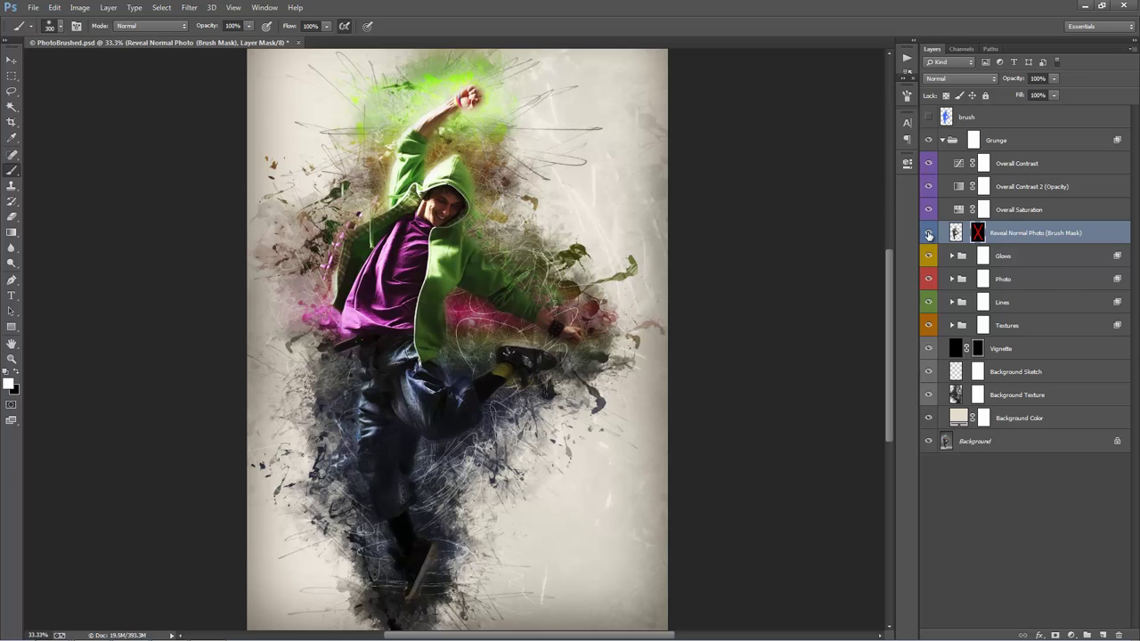
Toggle the visibility of the Reveal Normal Photo layer and of the brush layer to compare which areas they cover
left_click(929, 234)
left_click(929, 234)
left_click(929, 117)
left_click(929, 116)
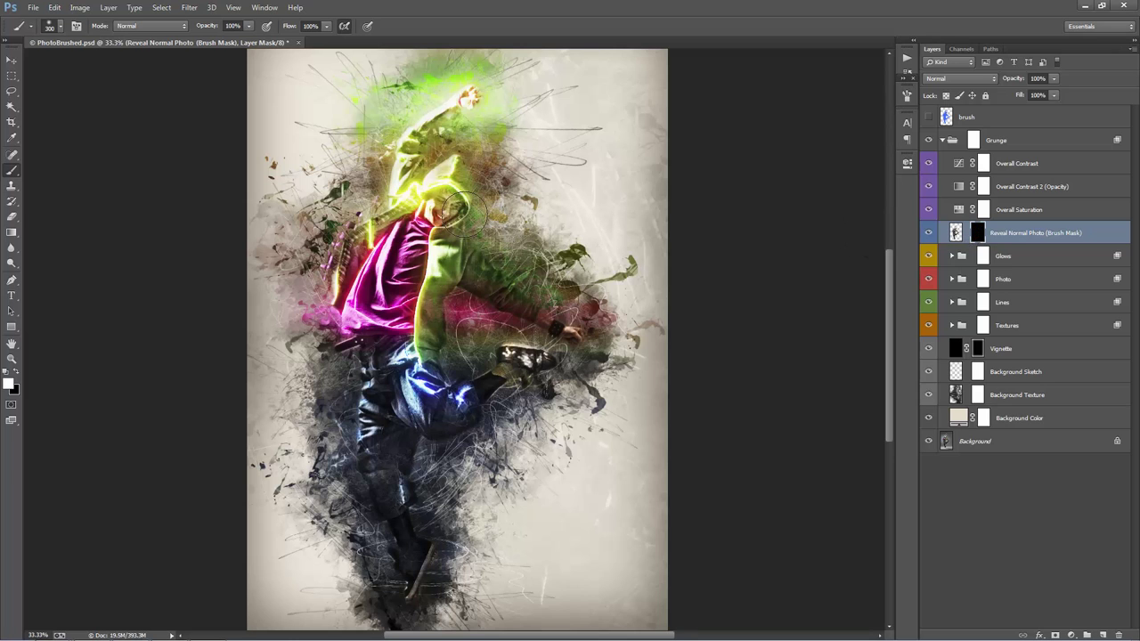
Re-enable the Reveal Normal Photo layer's mask and paint white on it over the dancer's face to bring back the normal photo
mouse_move(465, 214)
left_mouse_down()
mouse_move(440, 194)
mouse_move(423, 217)
mouse_move(450, 184)
mouse_move(444, 198)
left_mouse_up()
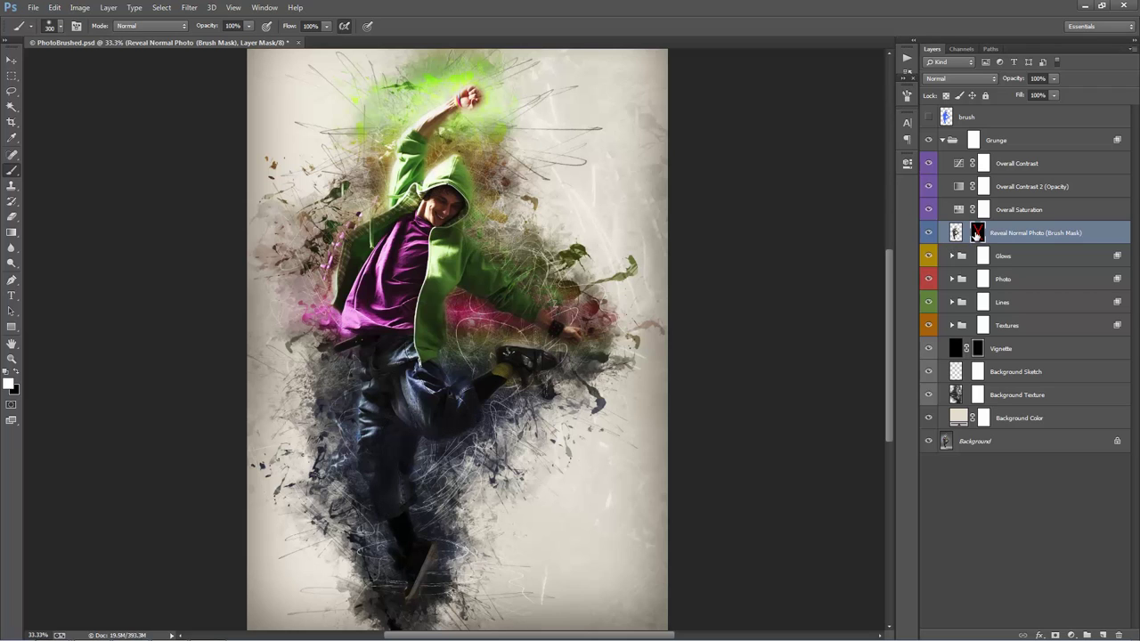
left_click(976, 234, "shift")
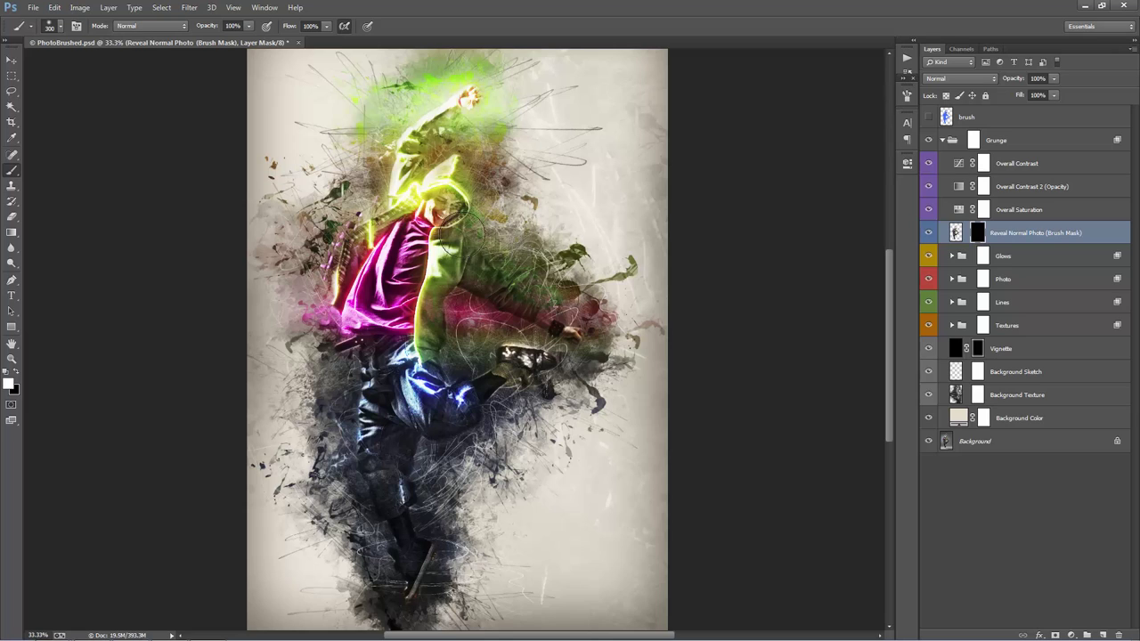
mouse_move(460, 252)
left_mouse_down()
mouse_move(436, 204)
mouse_move(452, 221)
mouse_move(438, 216)
mouse_move(450, 215)
mouse_move(447, 204)
mouse_move(450, 223)
mouse_move(430, 227)
mouse_move(506, 192)
mouse_move(481, 222)
mouse_move(468, 218)
mouse_move(507, 256)
mouse_move(450, 218)
mouse_move(478, 241)
mouse_move(442, 220)
mouse_move(437, 236)
mouse_move(447, 205)
mouse_move(467, 231)
mouse_move(550, 263)
mouse_move(484, 214)
mouse_move(460, 210)
mouse_move(468, 247)
mouse_move(444, 214)
left_mouse_up()
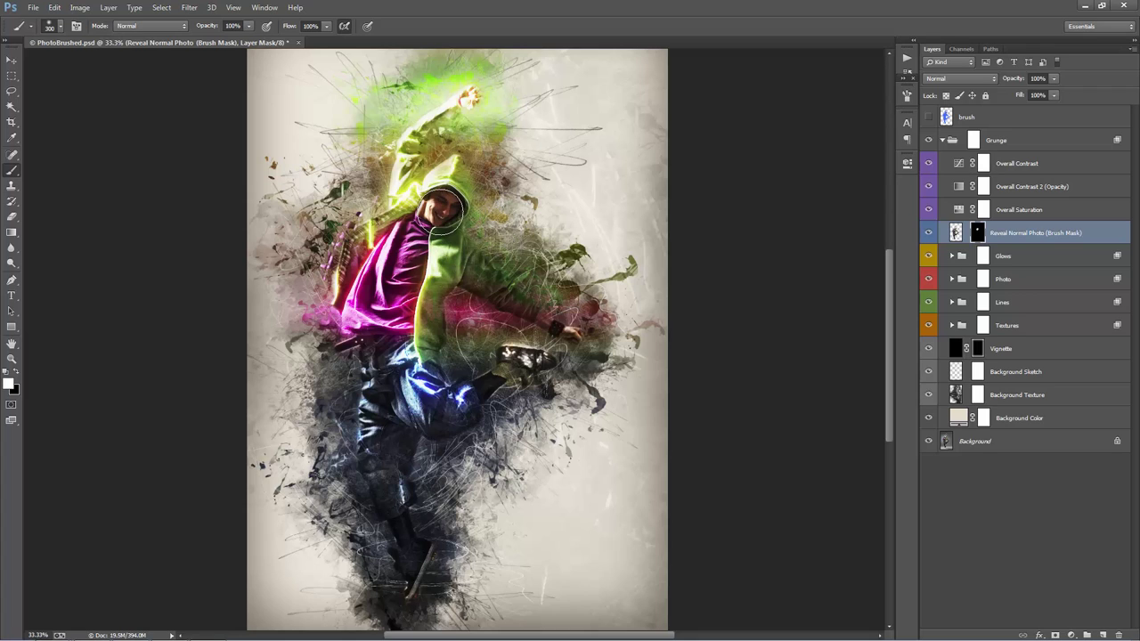
Reduce the opacity of the Reveal Normal Photo (Brush Mask) layer to about 62% to soften the revealed face
key("v")
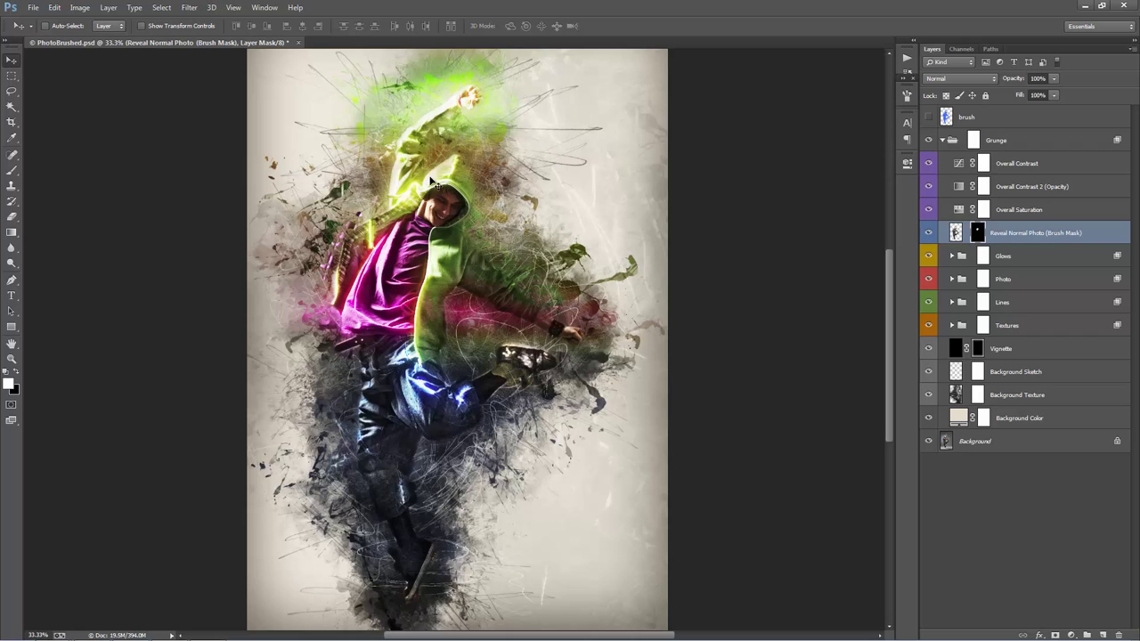
left_click(1025, 234)
left_click_drag(1015, 81, 1002, 82)
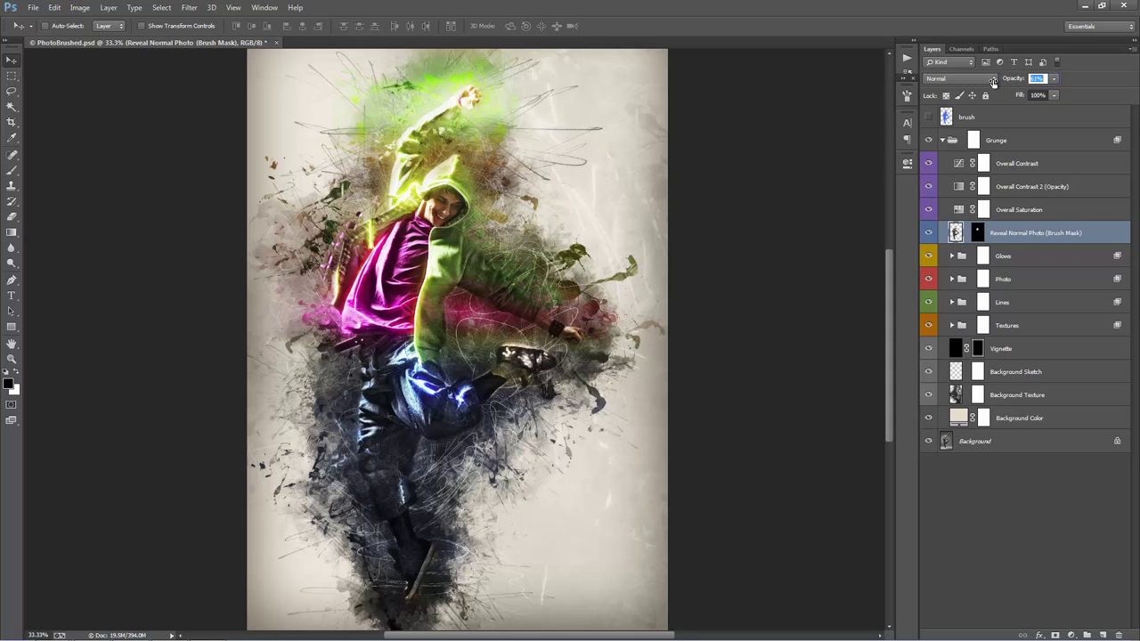
mouse_move(994, 82)
left_mouse_down()
mouse_move(1014, 82)
mouse_move(1000, 82)
left_mouse_up()
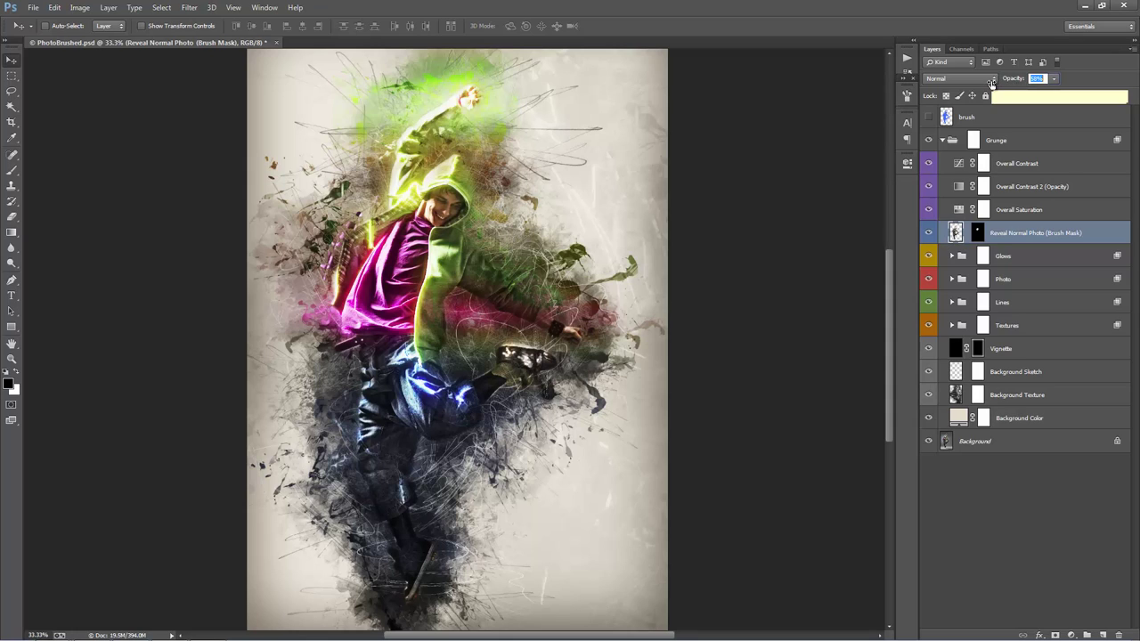
left_click_drag(992, 83, 843, 159)
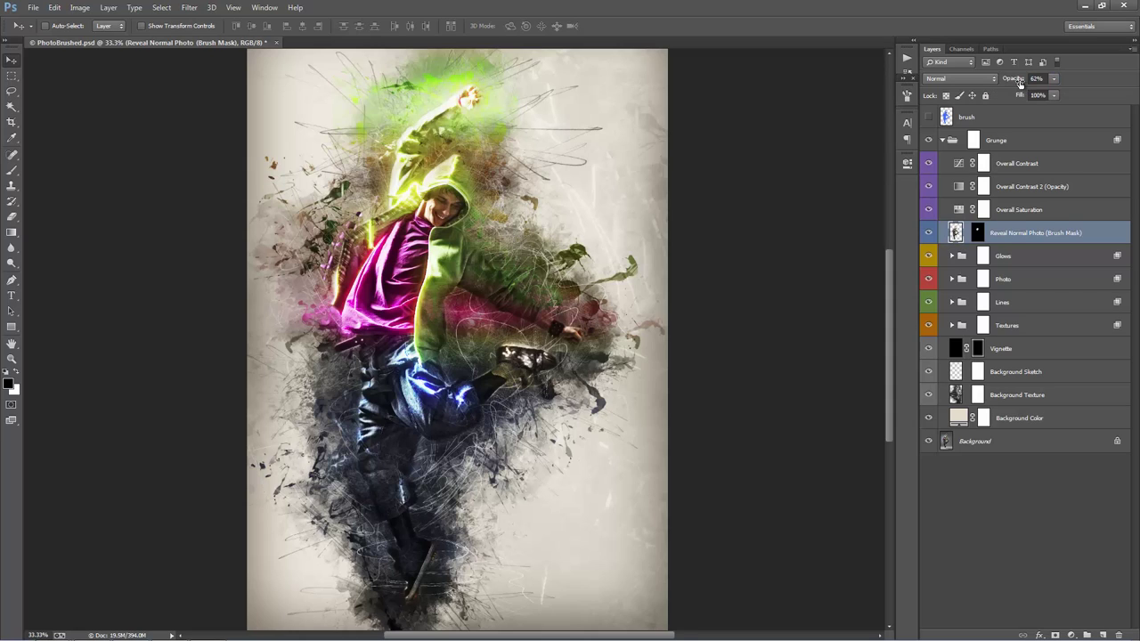
left_click_drag(1020, 83, 1018, 83)
Toggle the Glows group's visibility and temporarily reduce its opacity to compare the image with and without the glow effect
left_click(1017, 256)
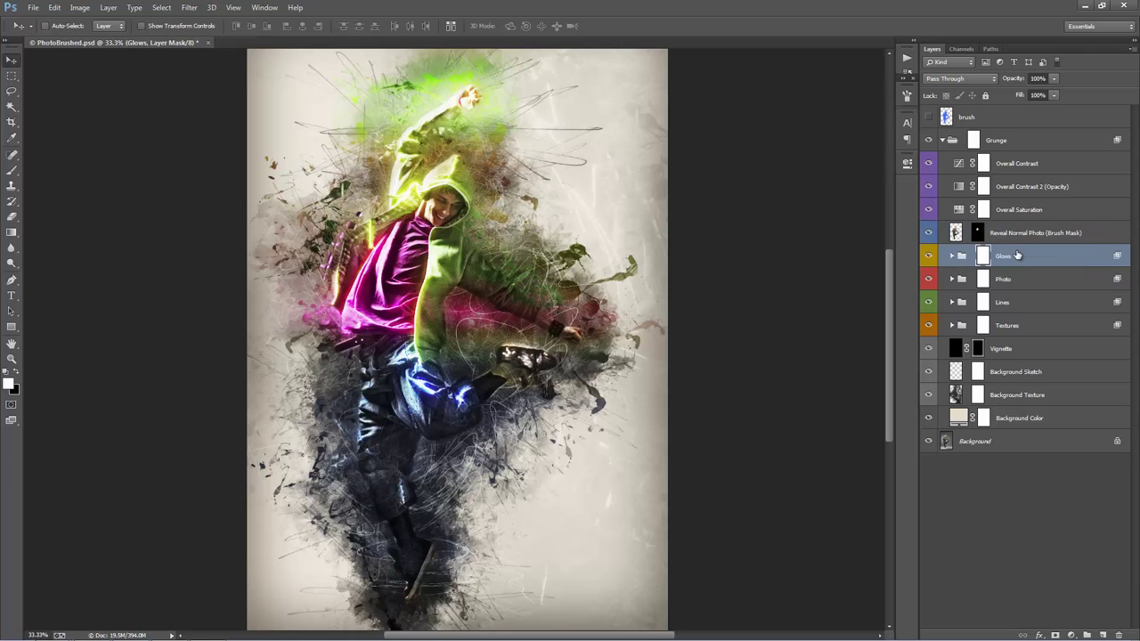
left_click(930, 257)
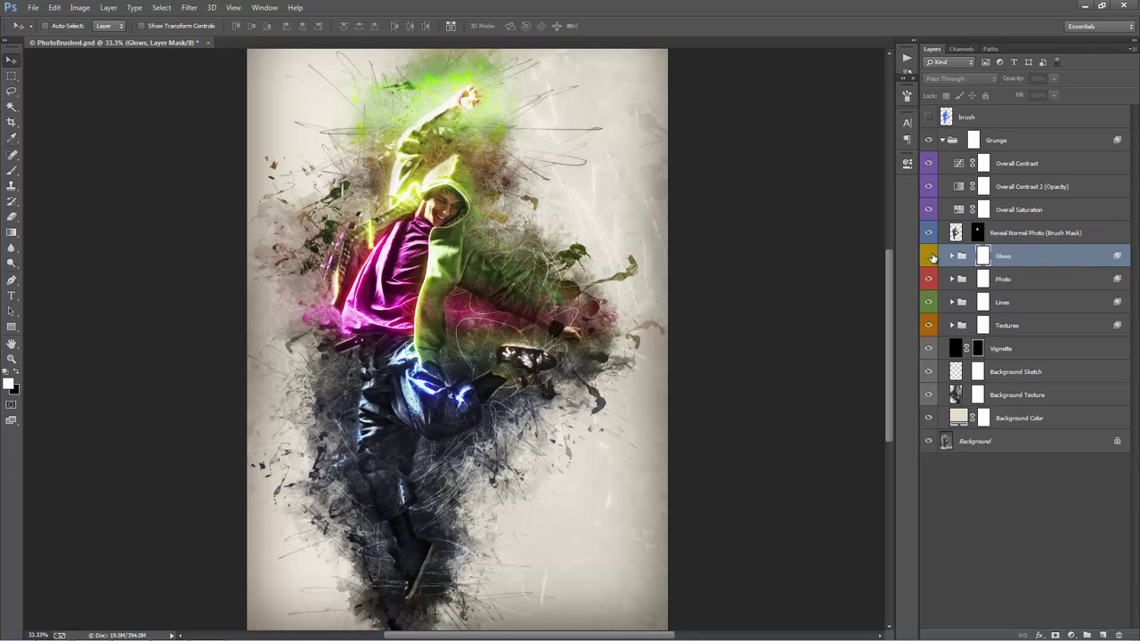
left_click(929, 257)
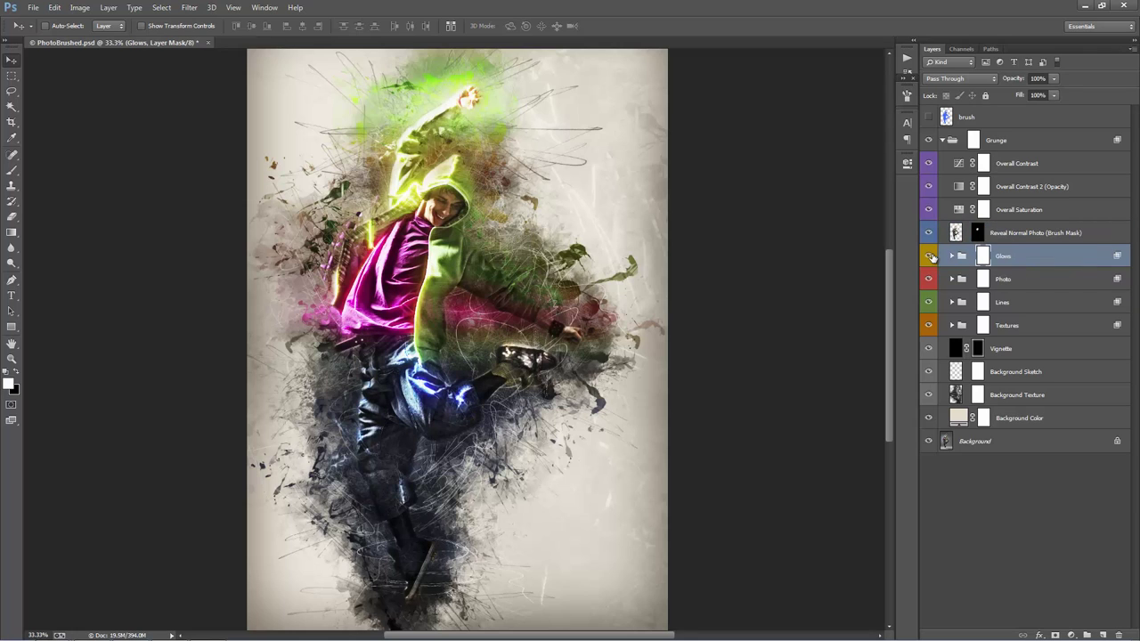
left_click(930, 257)
left_click(930, 257)
left_click_drag(1014, 82, 1120, 93)
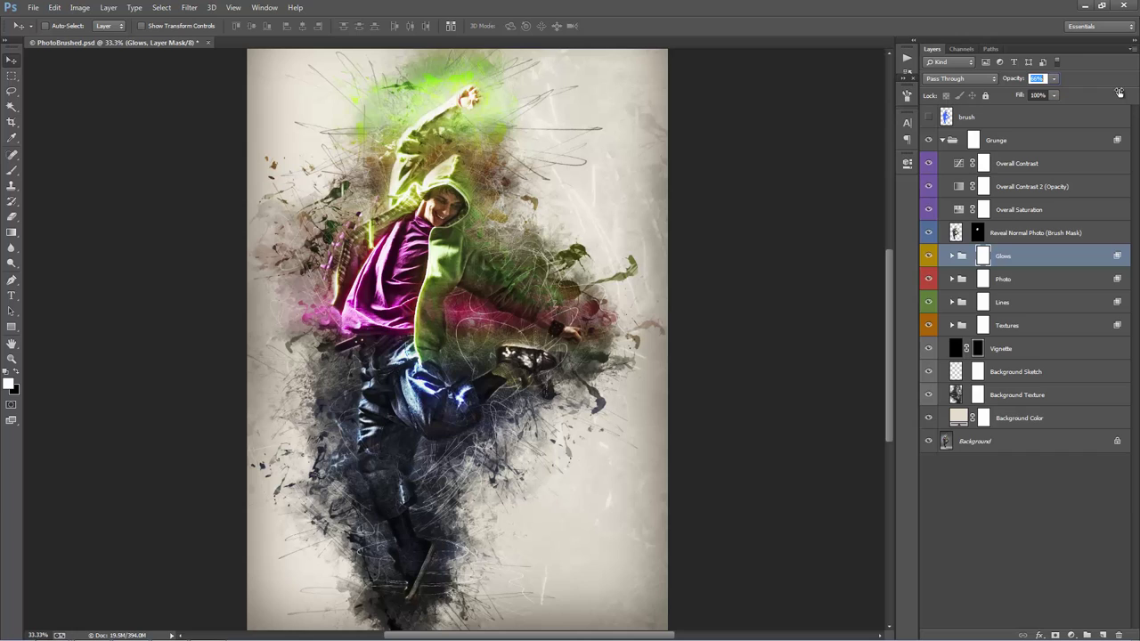
left_click(929, 255)
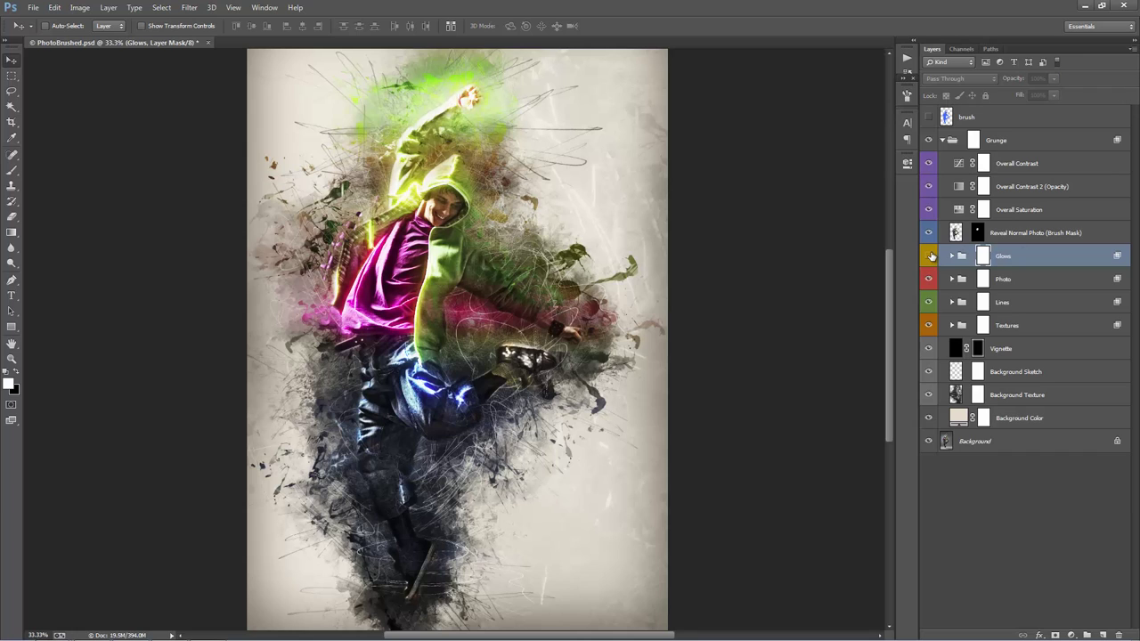
left_click(929, 256)
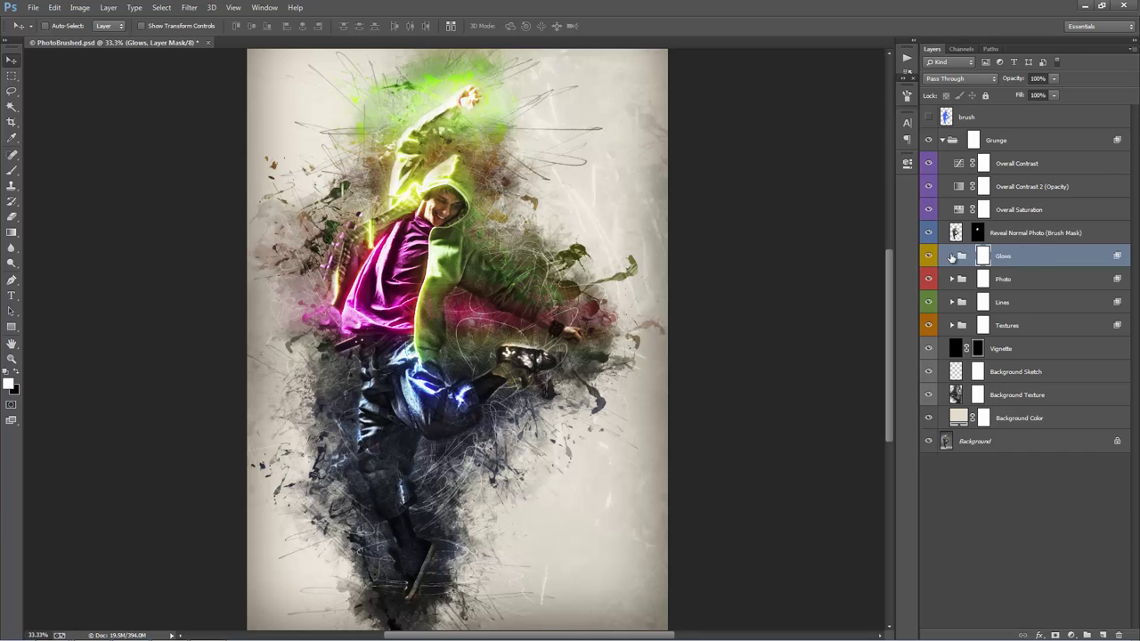
Expand the Glows group and select its two glow layers and their two color adjustment layers to examine how it is built
left_click(951, 255)
left_click(1031, 305)
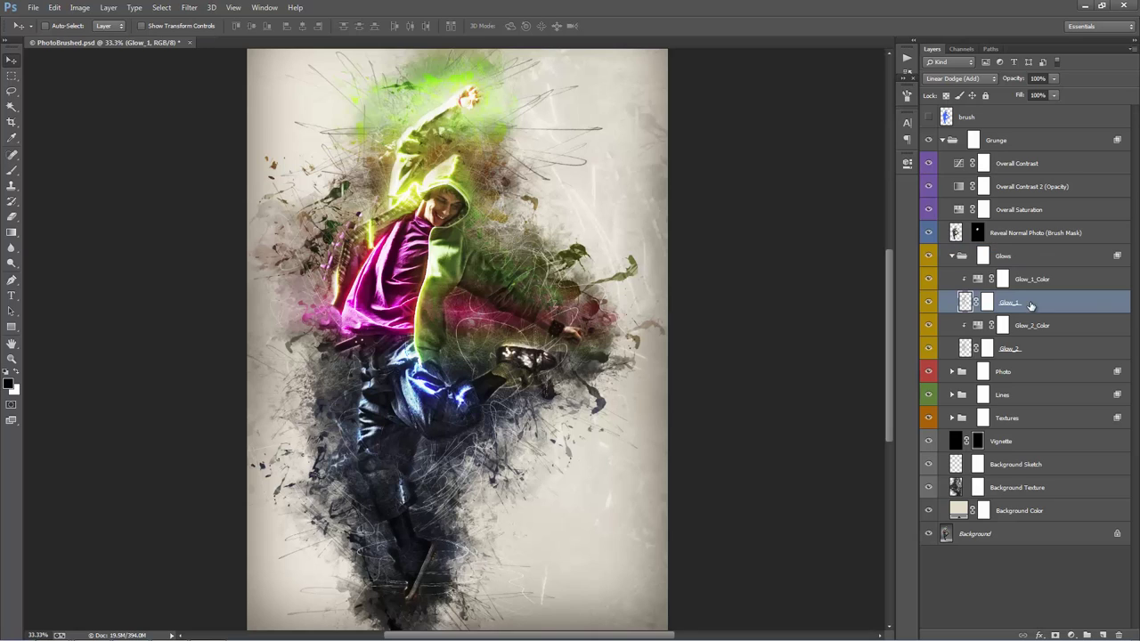
left_click(1035, 351, "ctrl")
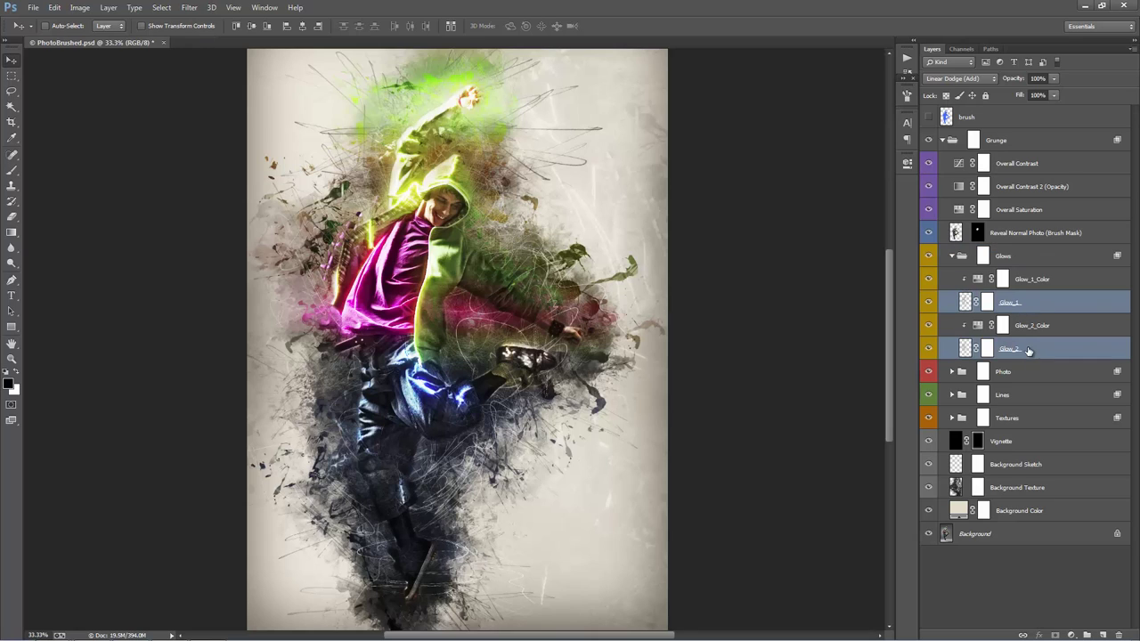
left_click(1040, 281, "ctrl")
left_click(1039, 280)
left_click(1047, 327, "ctrl")
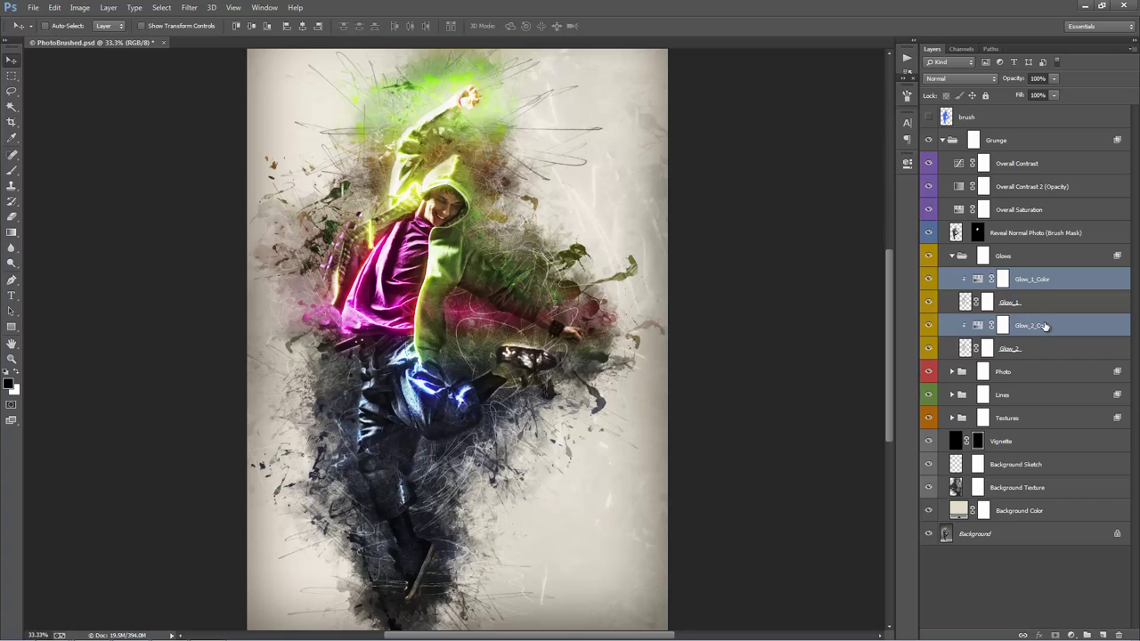
left_click(1037, 288)
left_click(1038, 307)
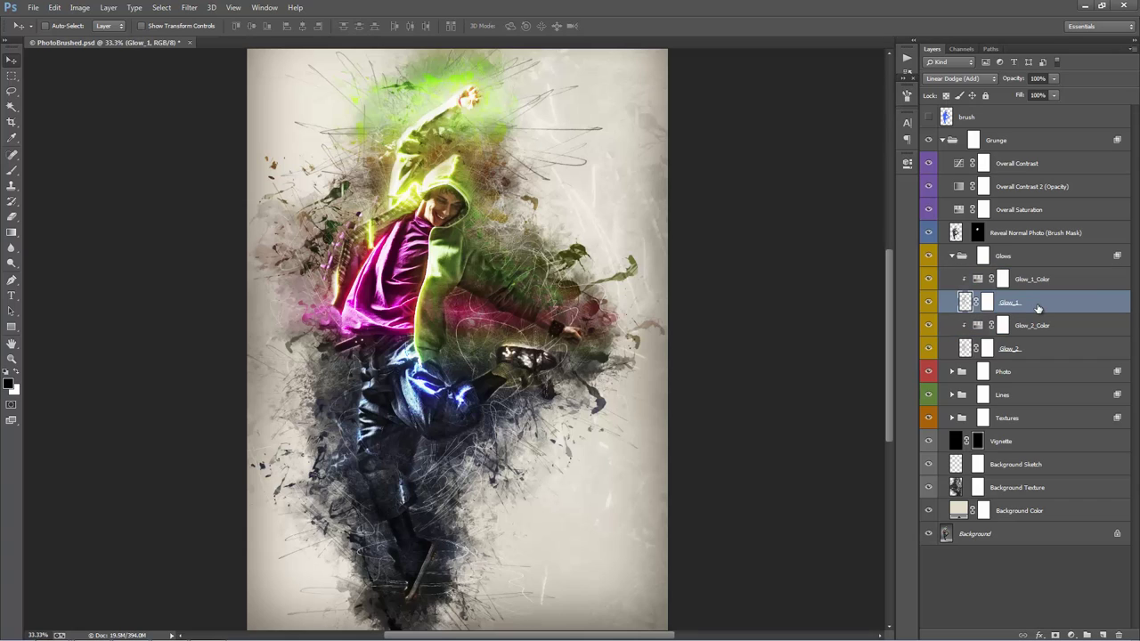
Toggle the visibility of the Glow_1 and Glow_2 layers to compare what each glow contributes
left_click(929, 304)
left_click(929, 304)
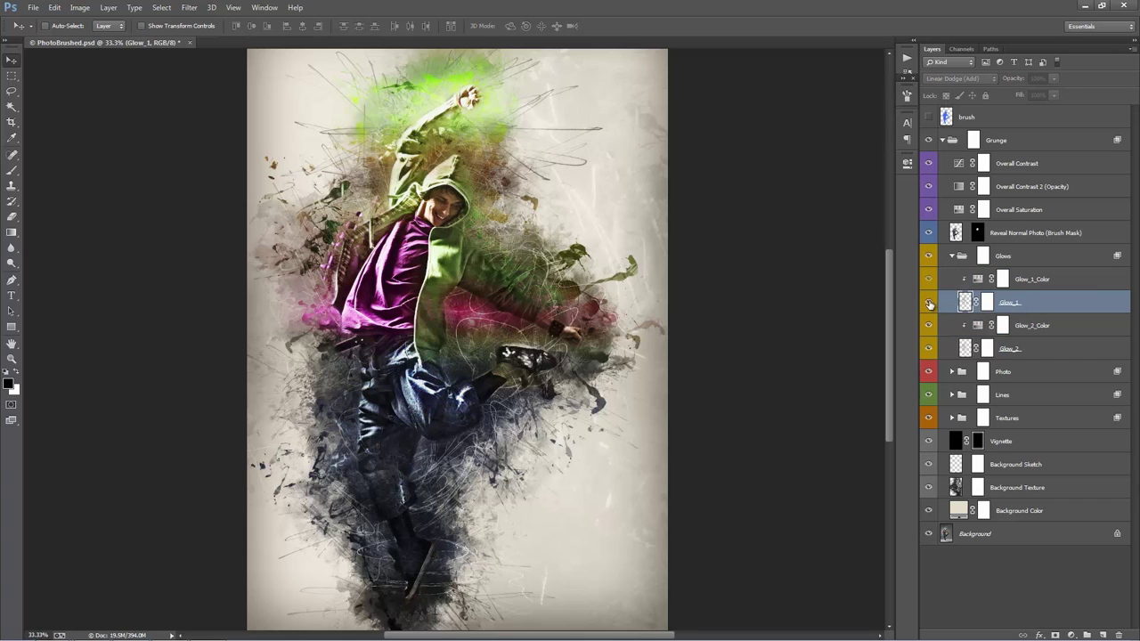
left_click(929, 303)
left_click(929, 303)
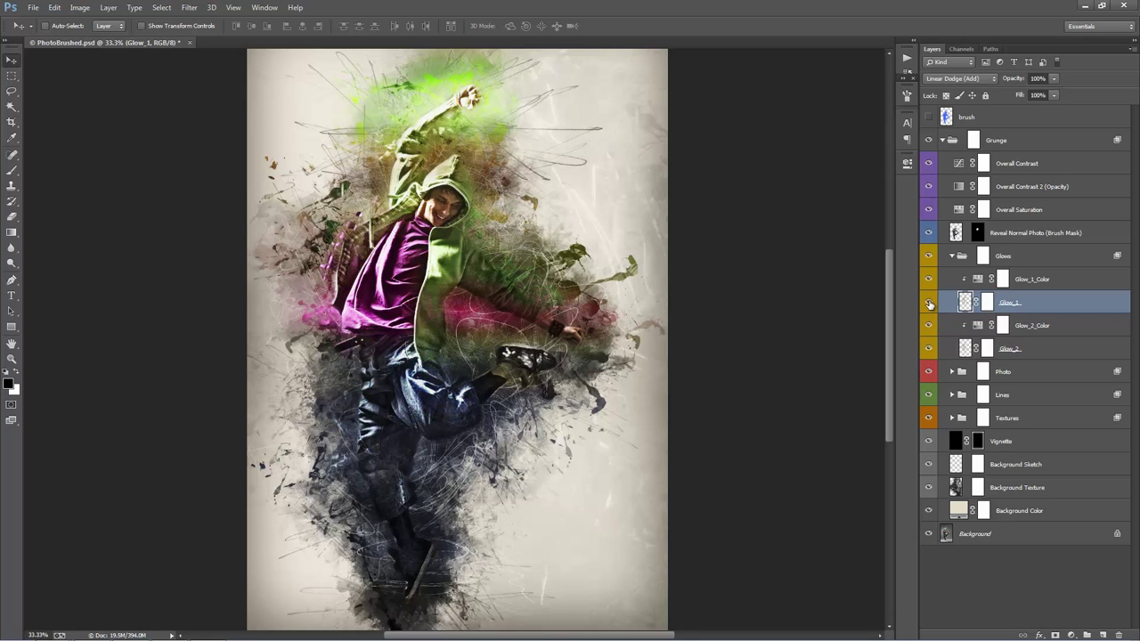
left_click(929, 349)
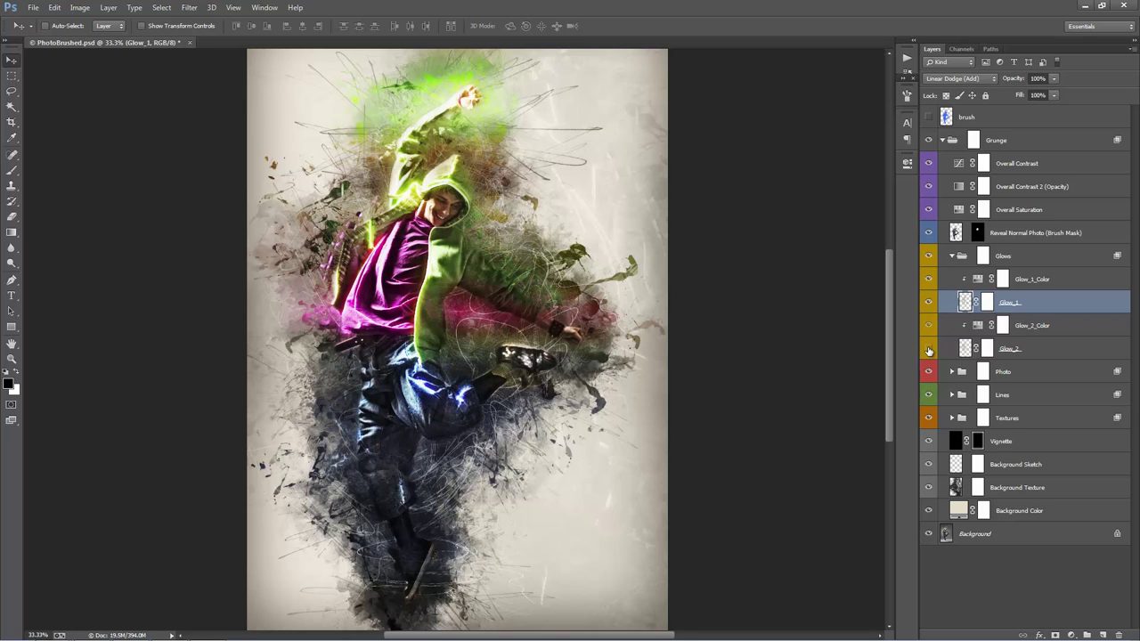
left_click(929, 349)
left_click(929, 349)
left_click(929, 349)
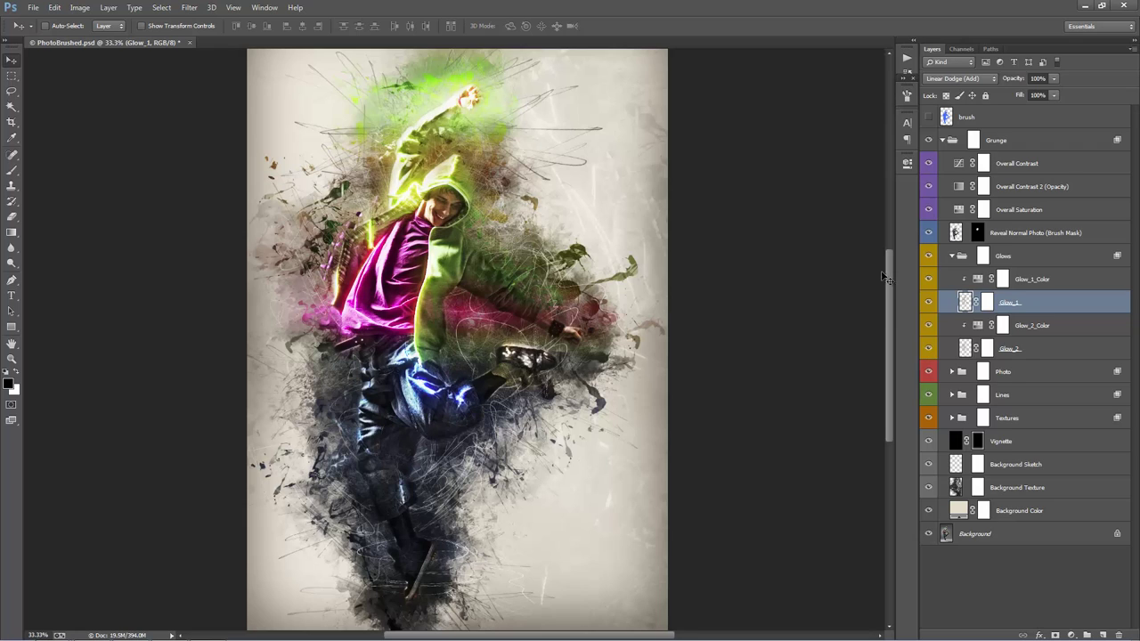
Try the Glow_1 layer at 0% opacity to view the image without its glow
left_click(1026, 351, "ctrl")
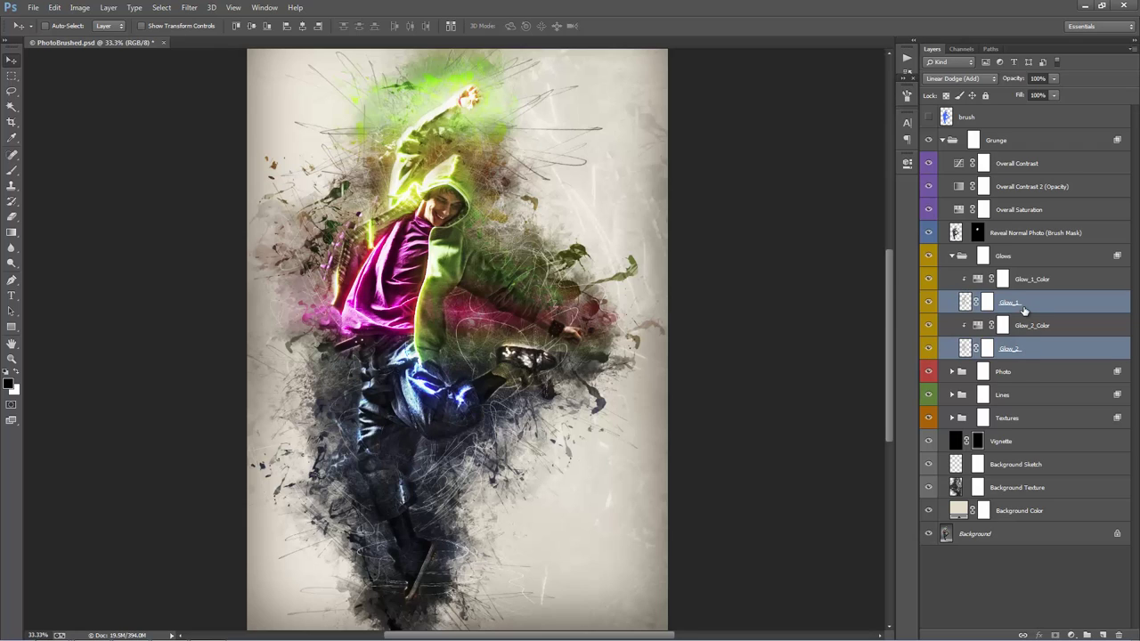
left_click(1022, 308)
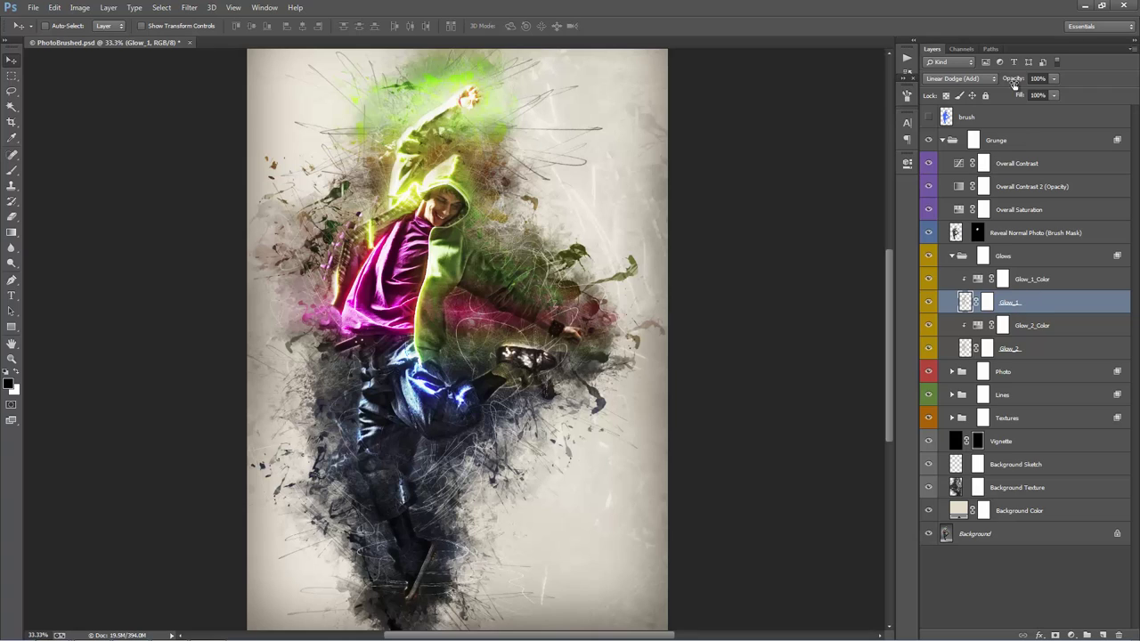
left_click_drag(1015, 82, 879, 82)
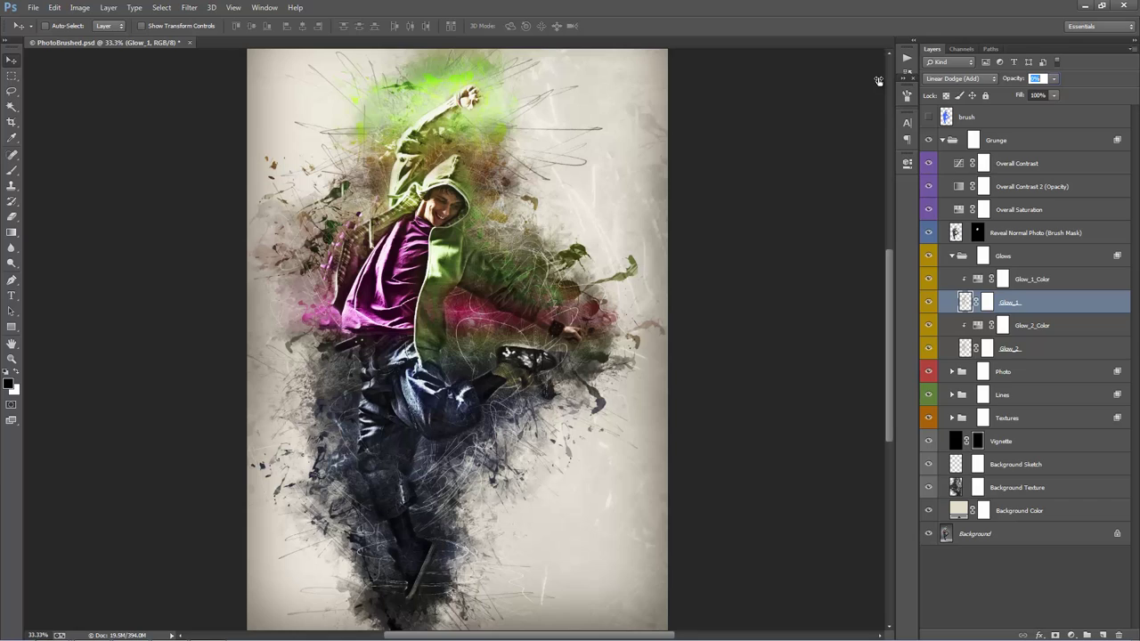
Set the Glow_2 layer's opacity to 100% and raise the Glow_1 layer's opacity to about 94%
left_click(1036, 350)
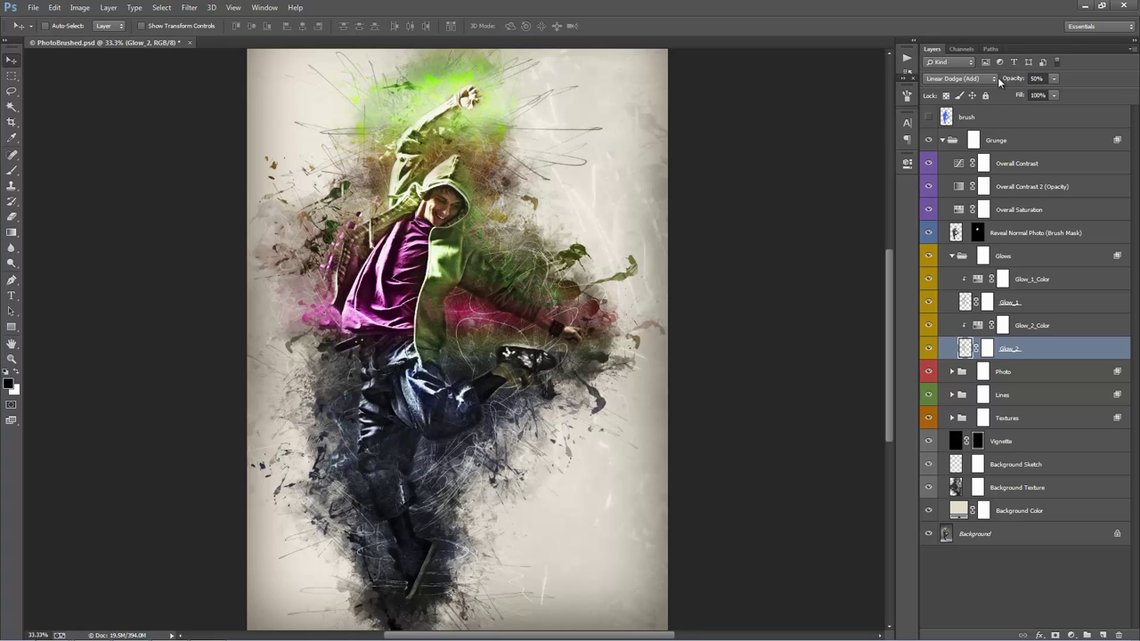
left_click_drag(999, 81, 1062, 88)
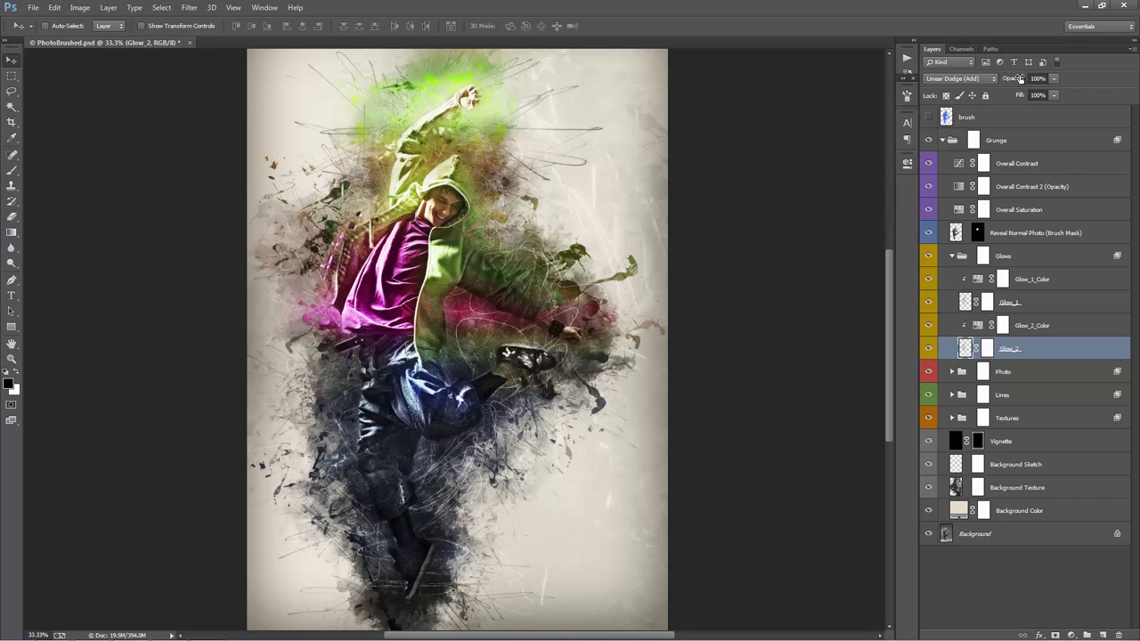
left_click_drag(1020, 78, 1119, 92)
left_click(1033, 298)
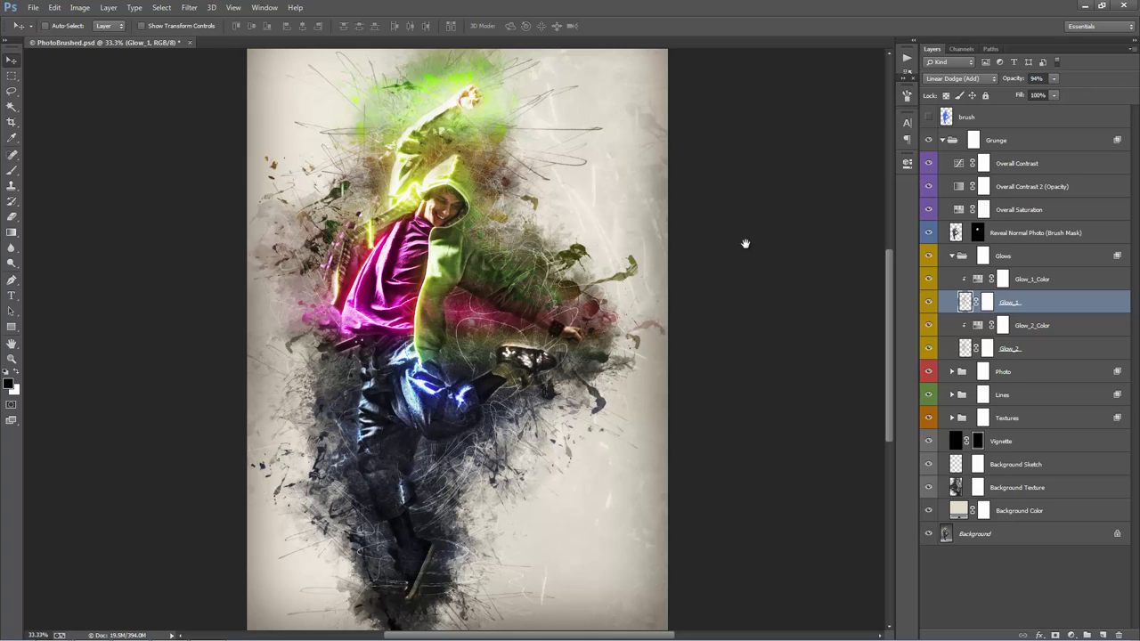
Shift the Glow_1_Color adjustment's hue to -18 and set its saturation to about +75
left_click(1024, 283)
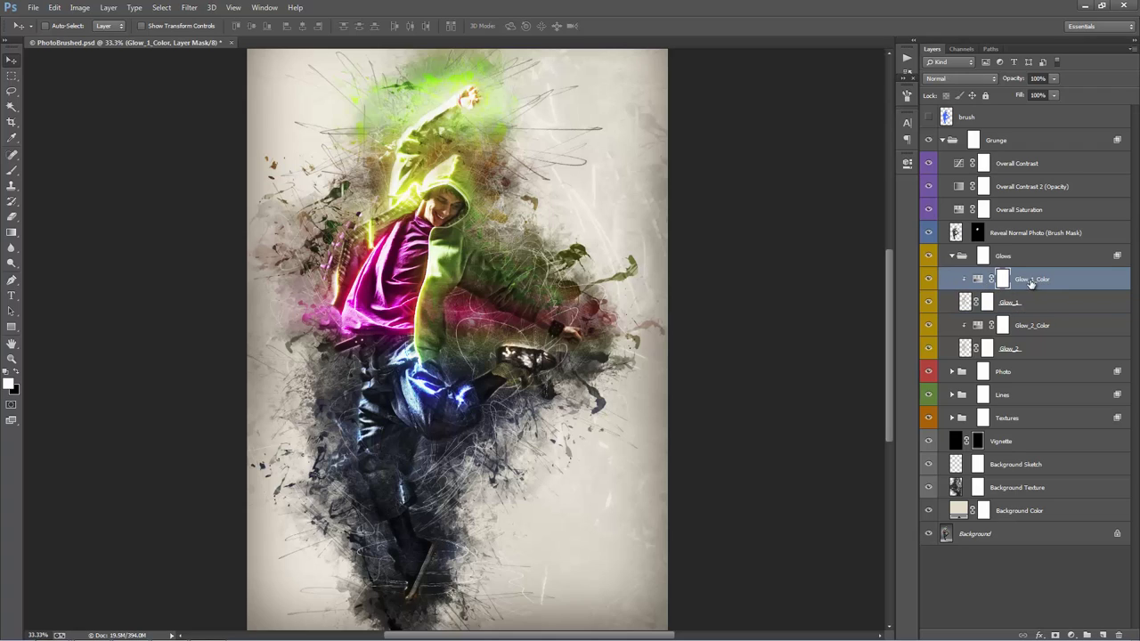
double_click(977, 279)
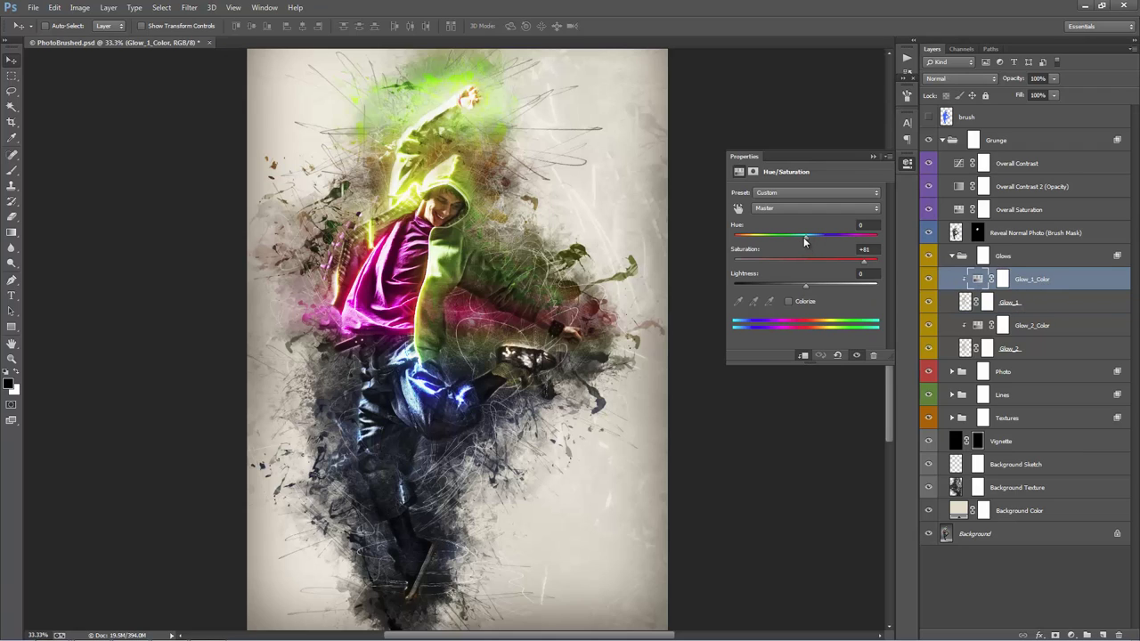
mouse_move(806, 235)
left_mouse_down()
mouse_move(862, 242)
mouse_move(743, 237)
mouse_move(817, 239)
mouse_move(795, 236)
left_mouse_up()
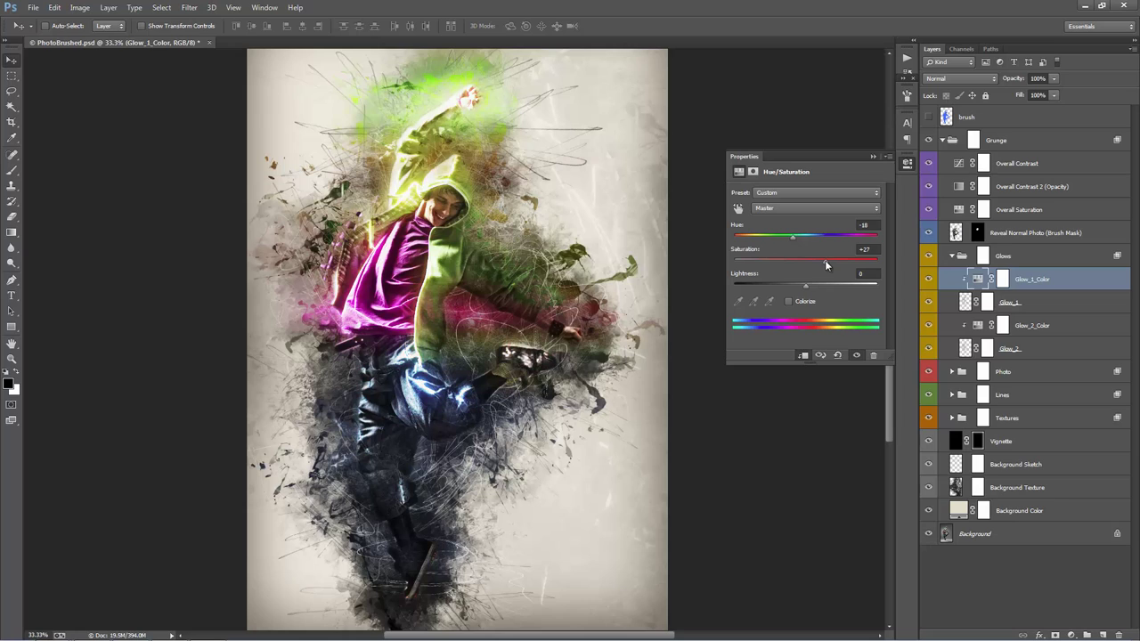
left_click_drag(816, 260, 868, 269)
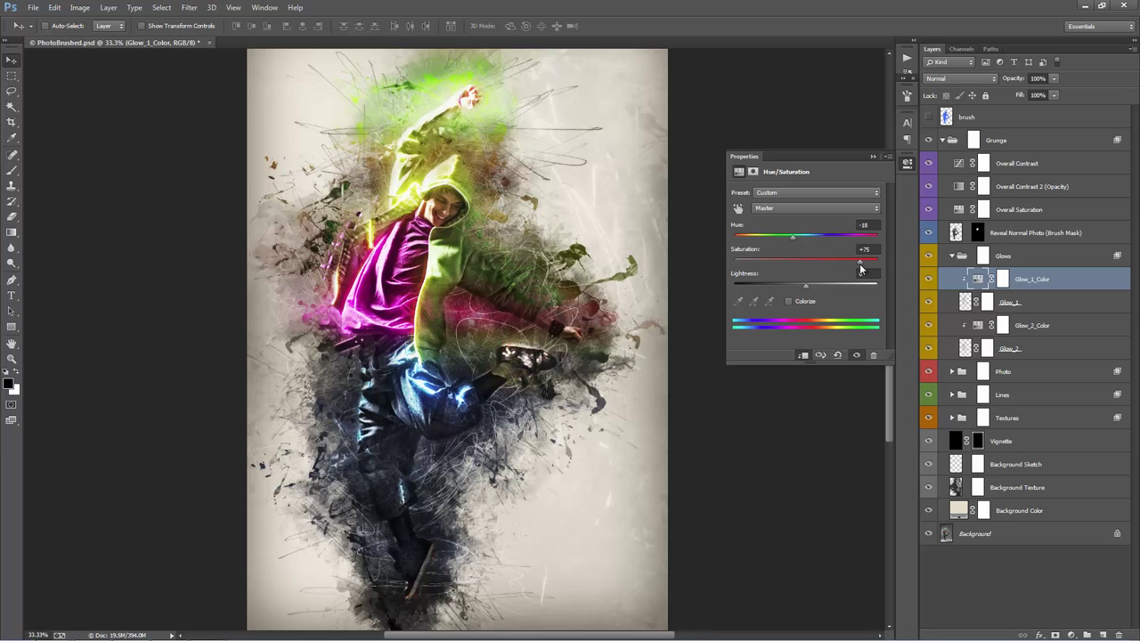
left_click(873, 156)
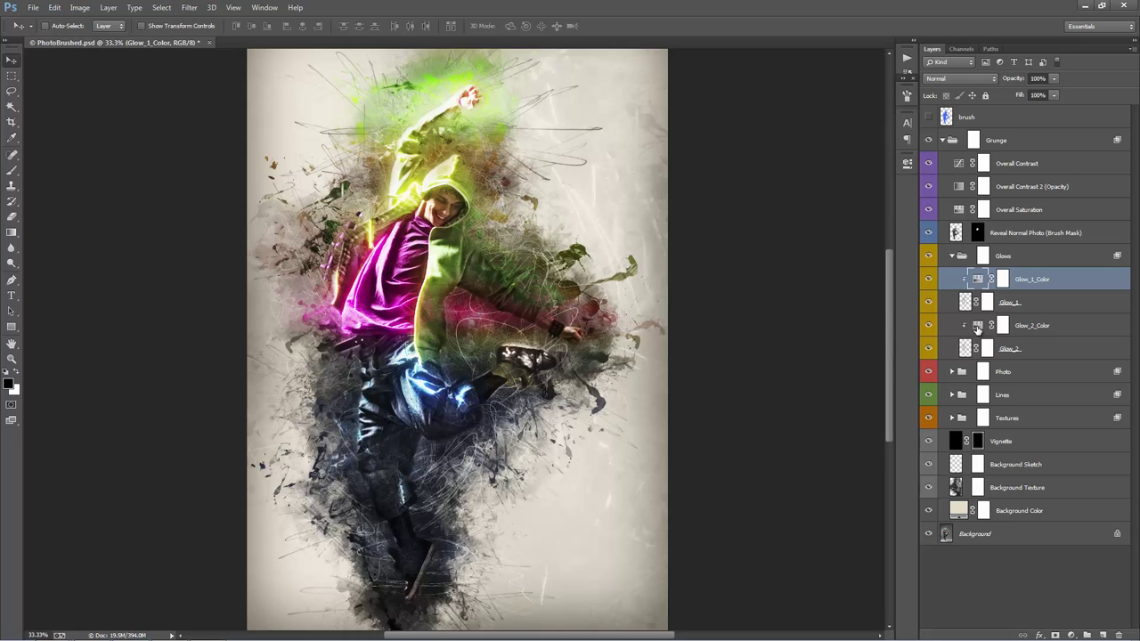
Shift the hue of the Glow_2_Color adjustment layer to +9
double_click(977, 328)
mouse_move(806, 236)
left_mouse_down()
mouse_move(869, 254)
mouse_move(782, 241)
mouse_move(812, 251)
left_mouse_up()
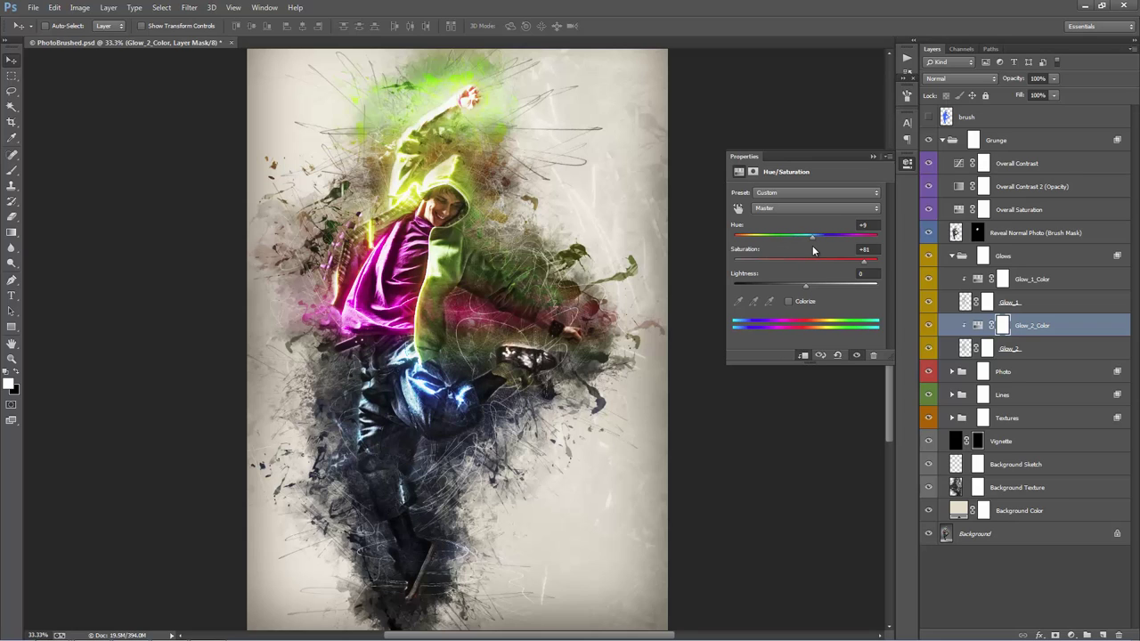
left_click(873, 157)
Collapse the Glows group and duplicate it to intensify the glow on the dancer
left_click(951, 256)
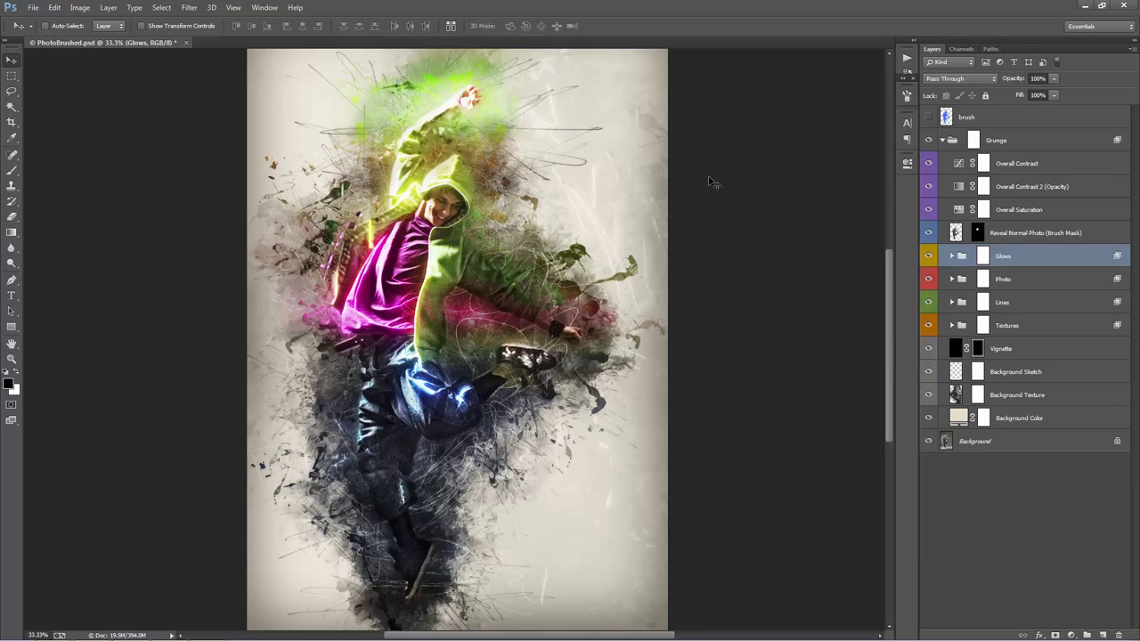
key("ctrl+backslash")
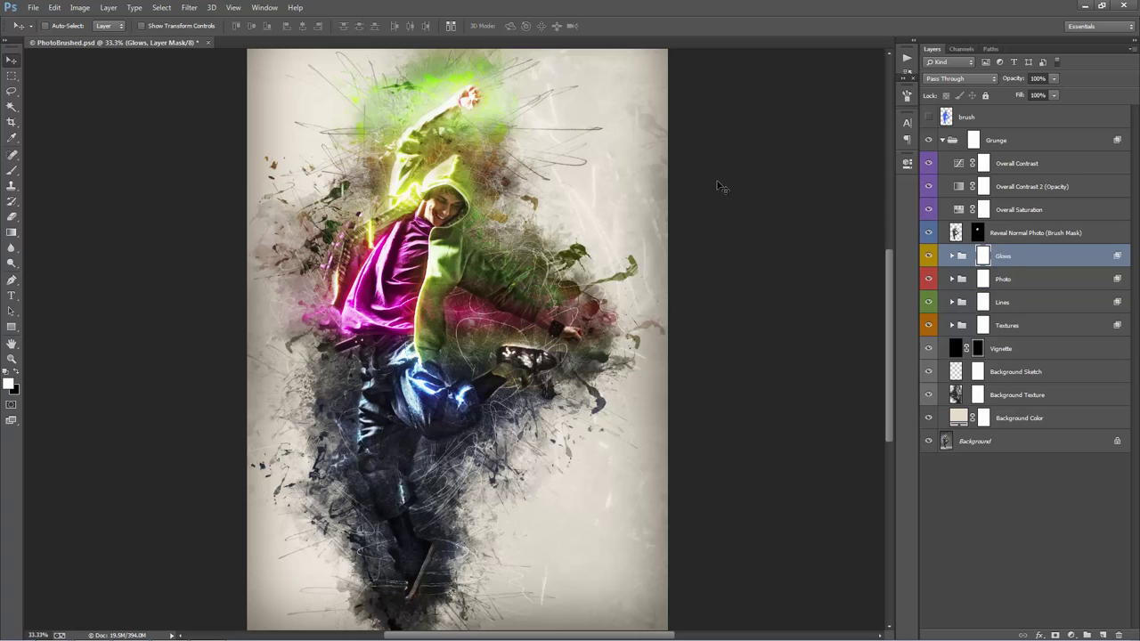
key("ctrl+j")
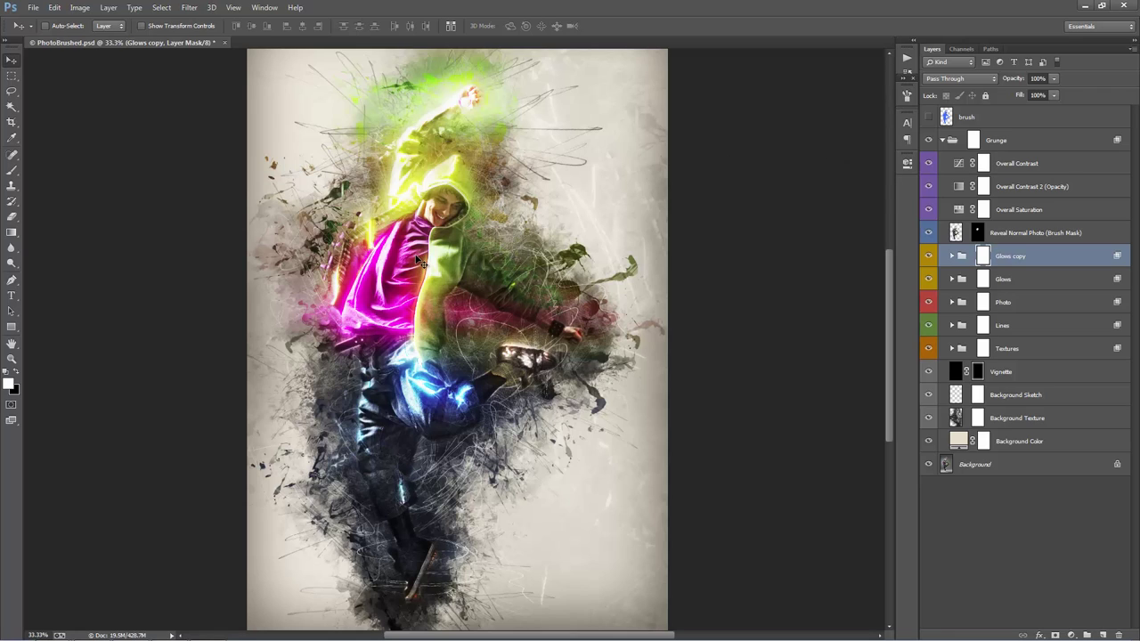
Try a reduced opacity on the duplicated Glows group and return it to 100%
left_click(1019, 81)
type("35")
key("Return")
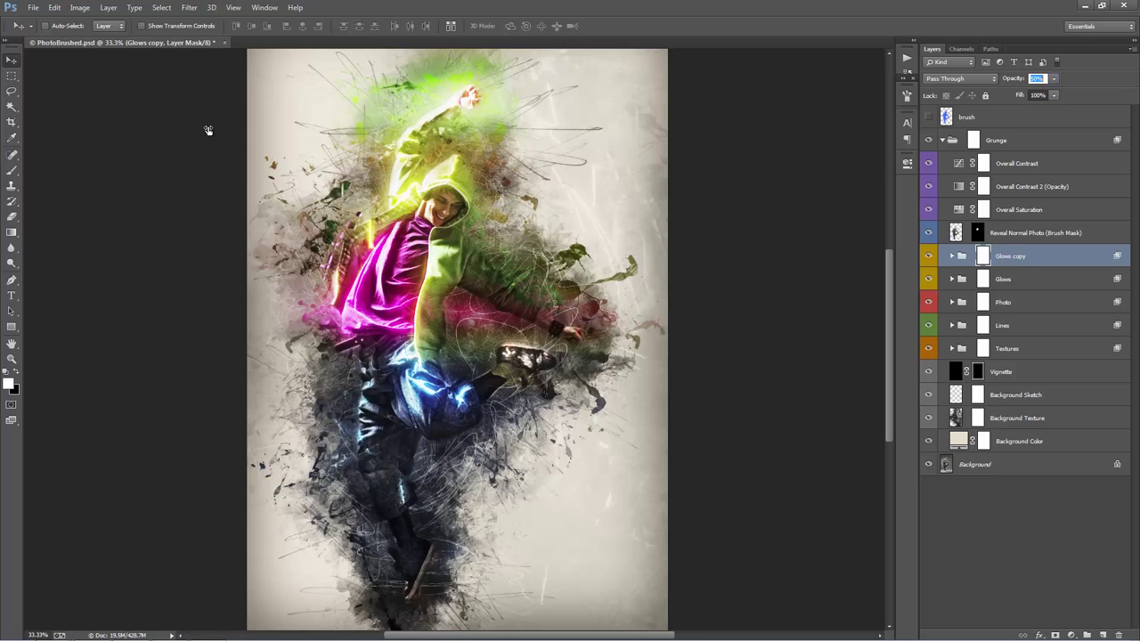
key("Return")
left_click_drag(1012, 78, 1104, 84)
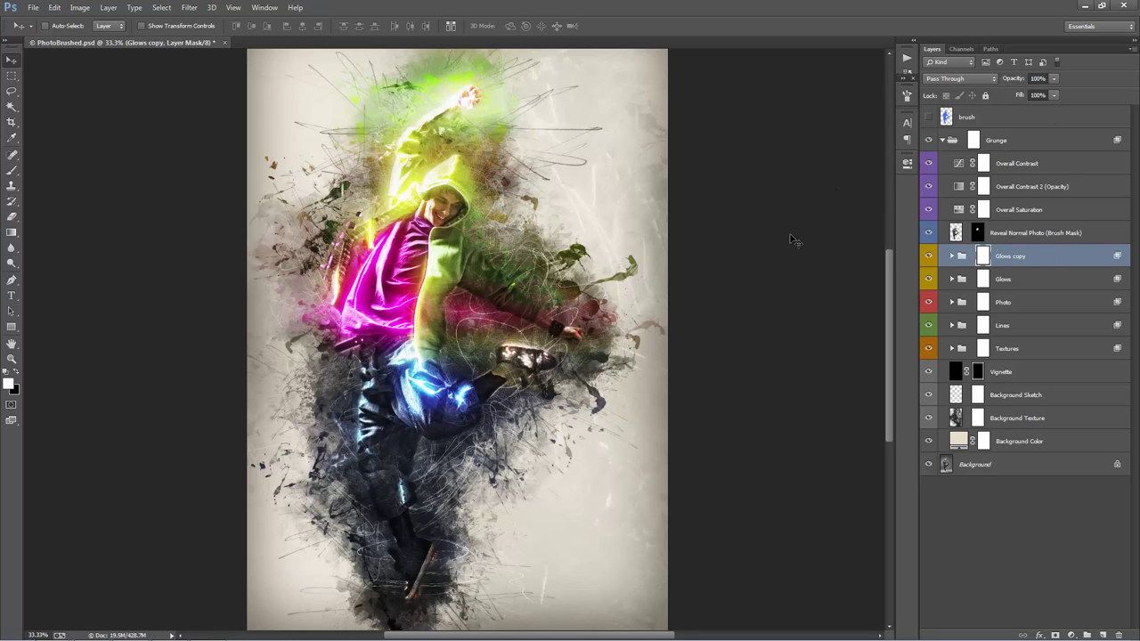
Merge the duplicated Glows group into a single layer and set its blend mode to Linear Dodge (Add)
key("ctrl+e")
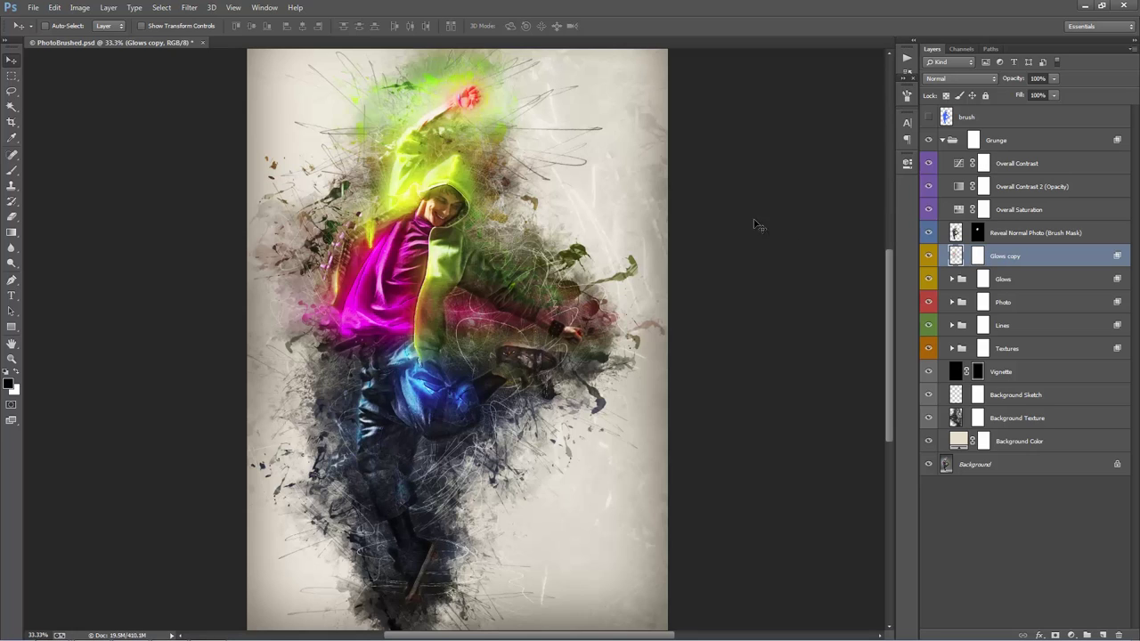
left_click(968, 79)
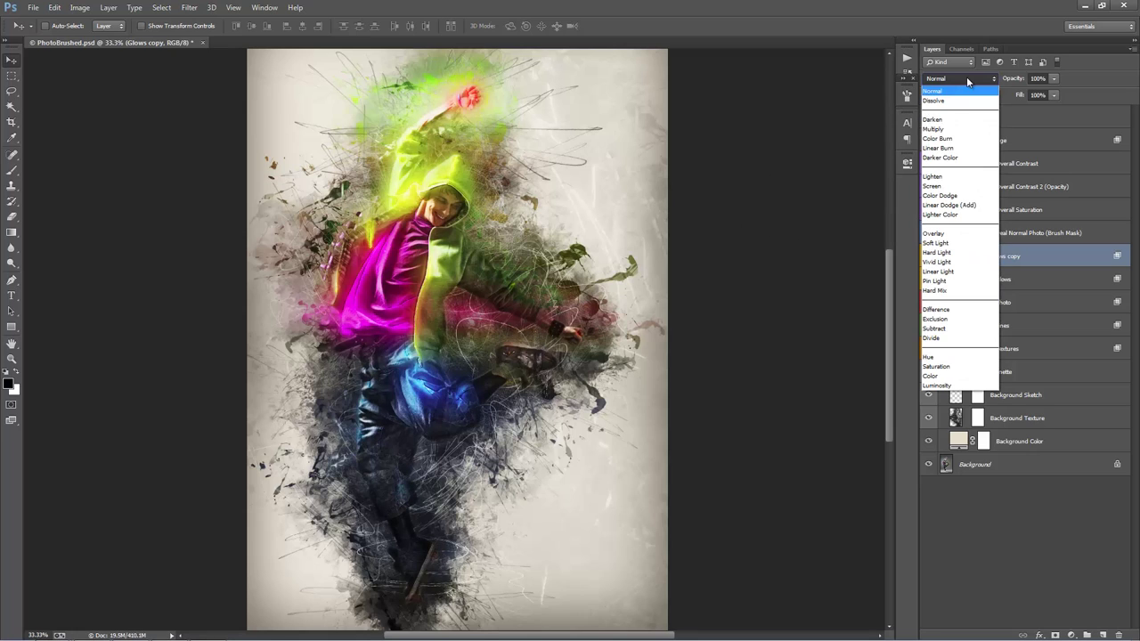
left_click(949, 205)
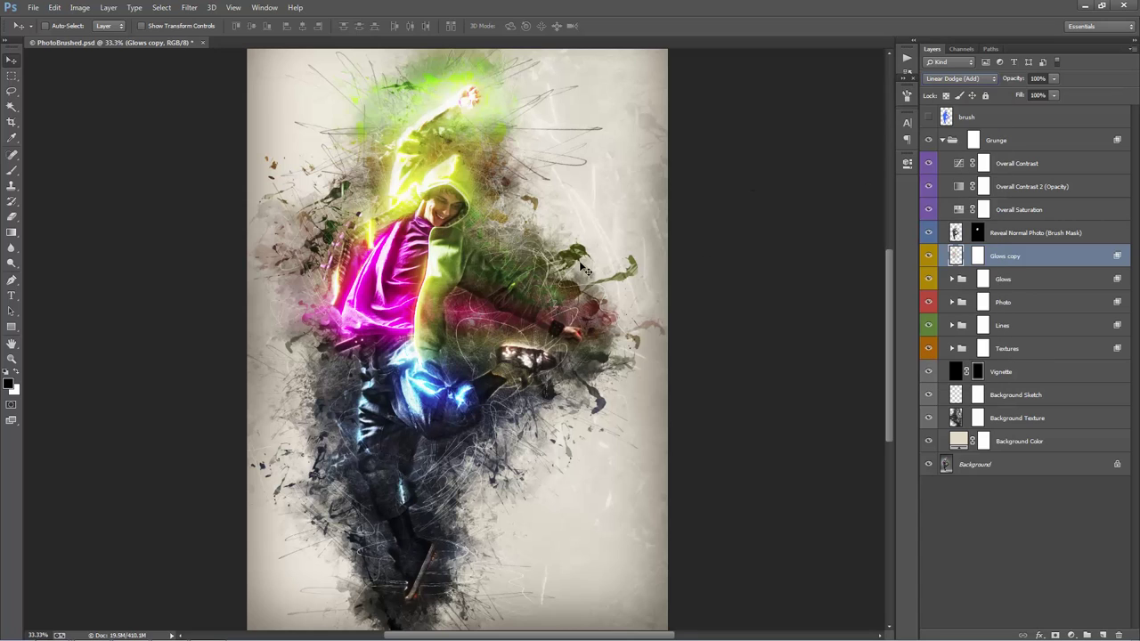
Enlarge the merged Glows copy layer to about 139%, rotate it about 12°, and reposition it over the dancer
left_click_drag(575, 277, 600, 301)
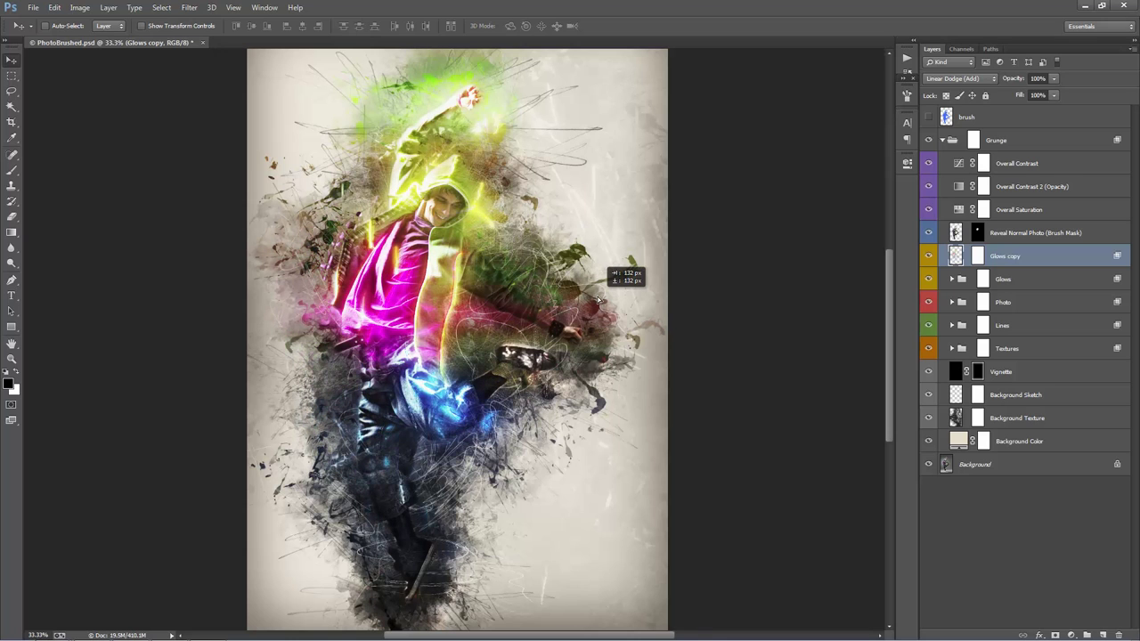
key("ctrl+minus")
key("ctrl+minus")
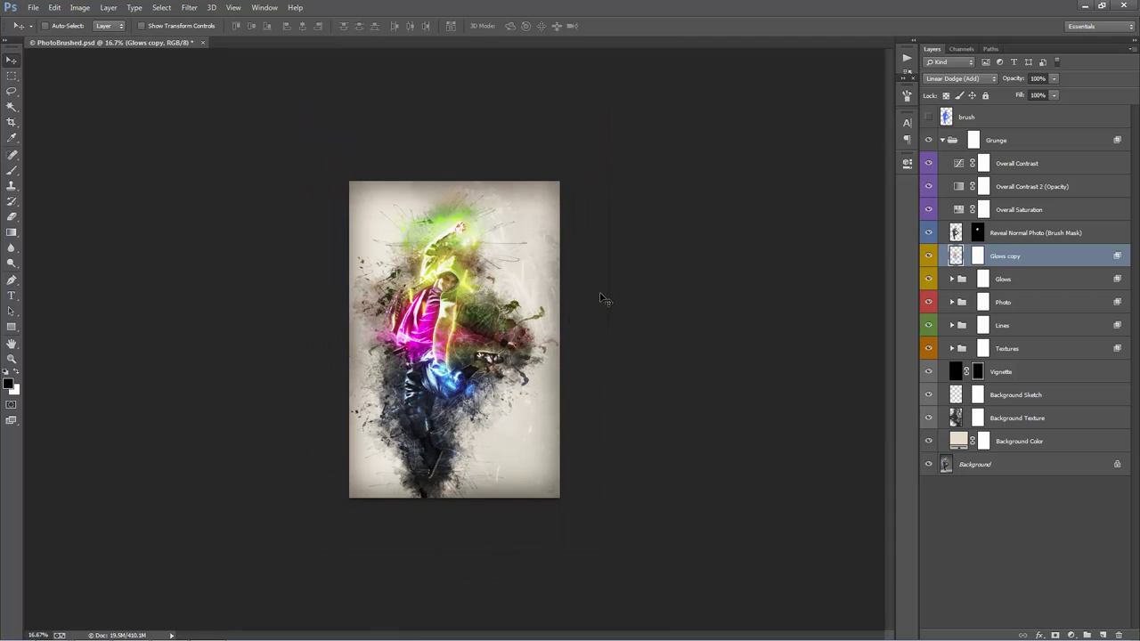
key("ctrl+t")
left_click_drag(545, 215, 575, 157)
left_click_drag(630, 195, 635, 254)
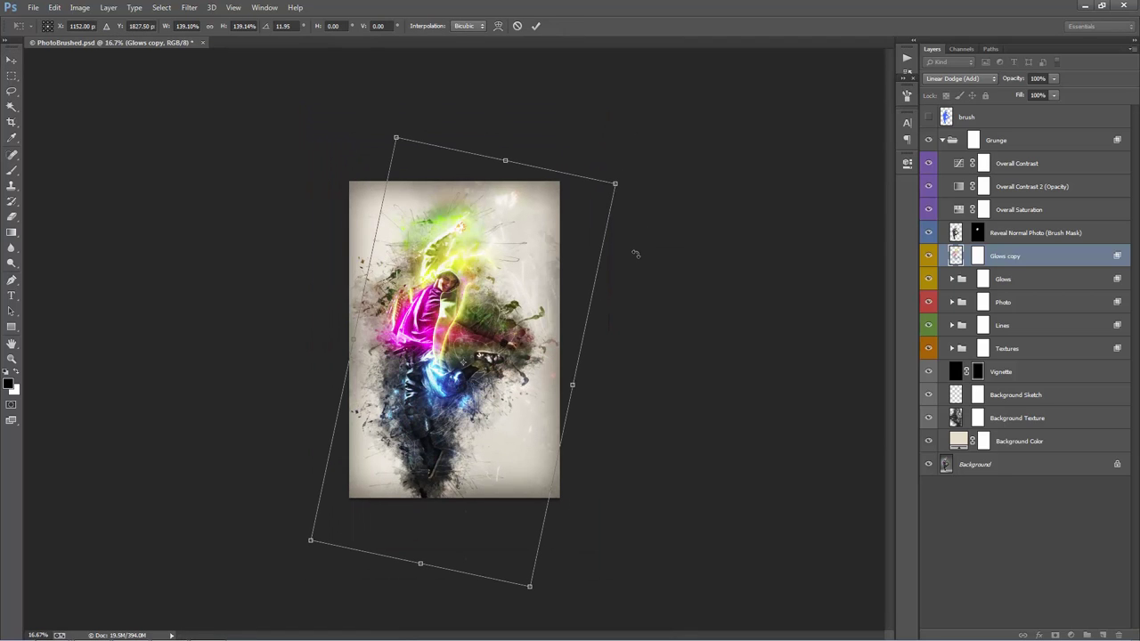
key("Return")
key("ctrl+plus")
key("ctrl+plus")
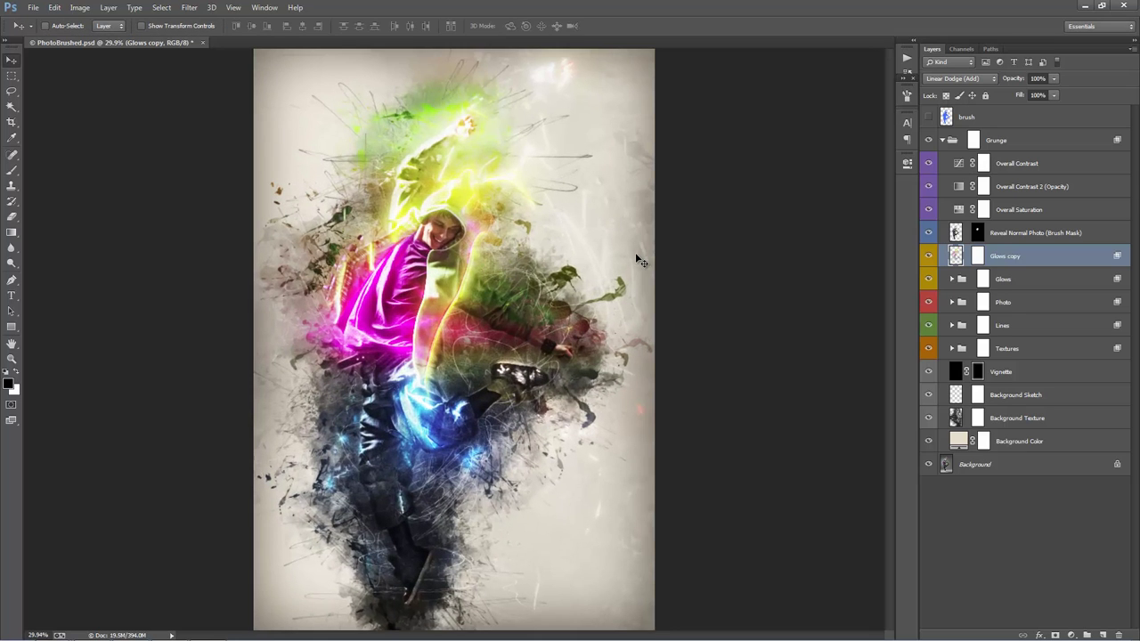
left_click_drag(640, 261, 491, 220)
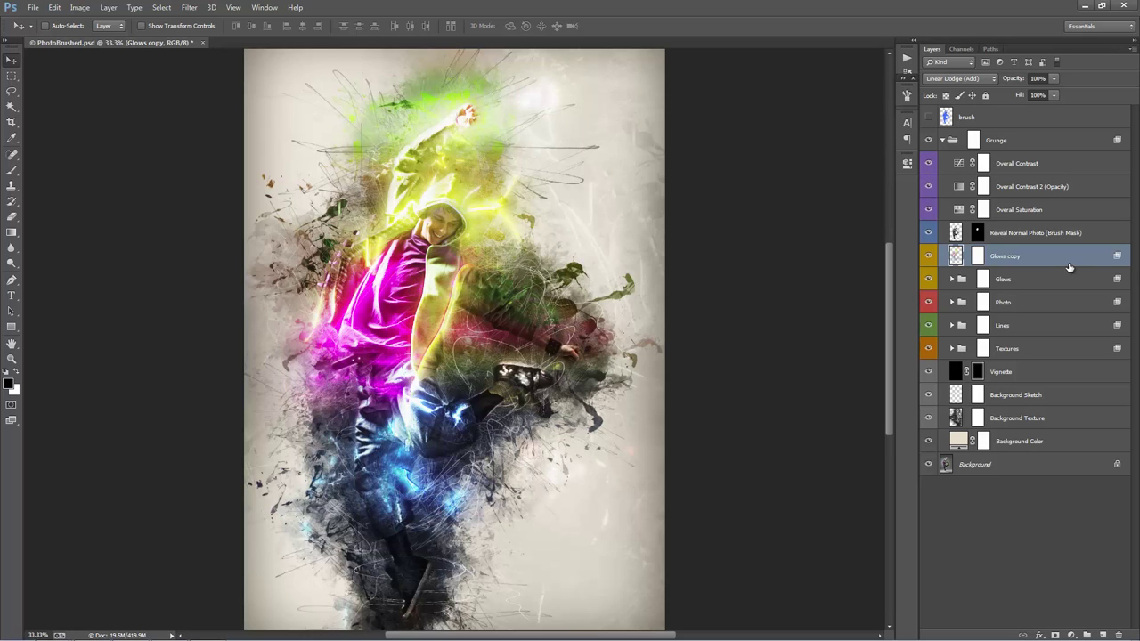
Try a negative hue shift on the merged Glows copy layer with Hue/Saturation
key("ctrl+u")
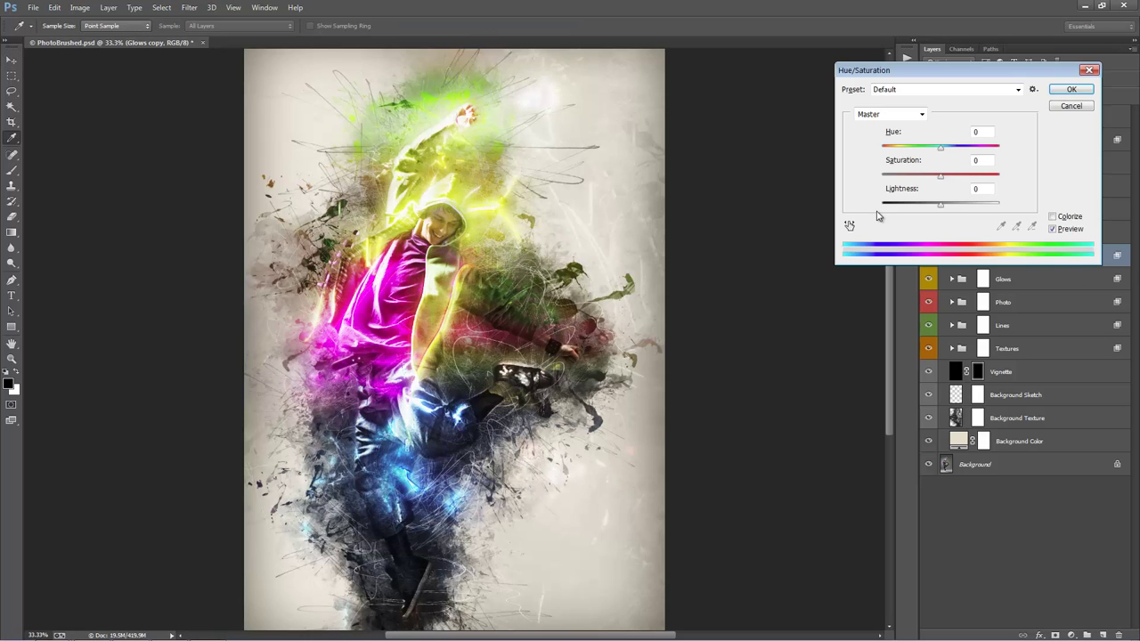
left_click_drag(958, 148, 923, 151)
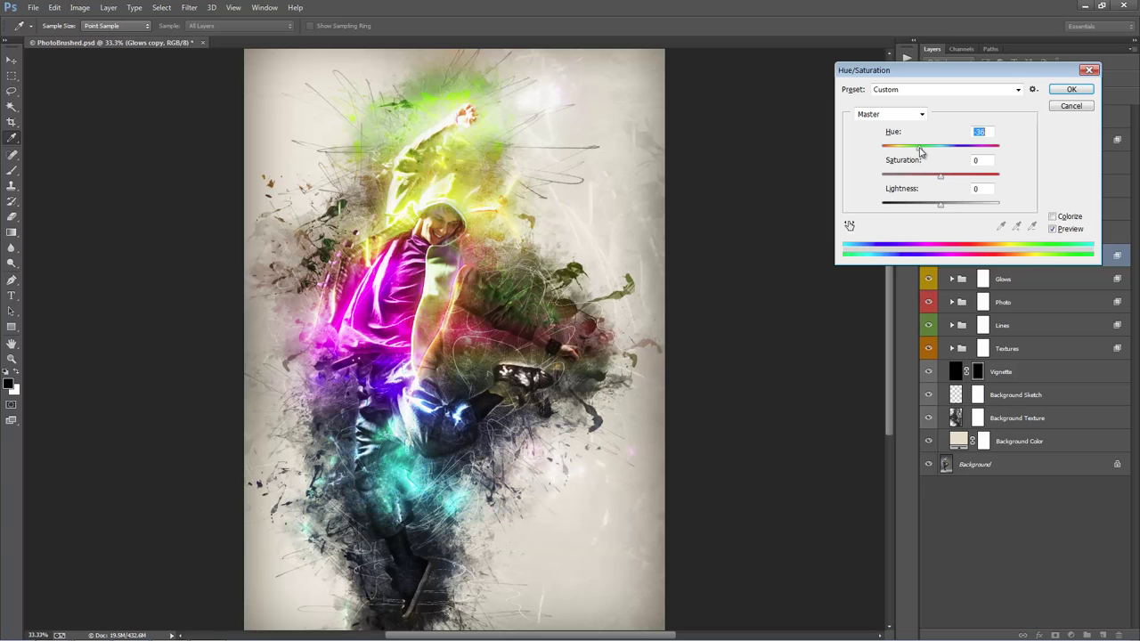
left_click(1072, 89)
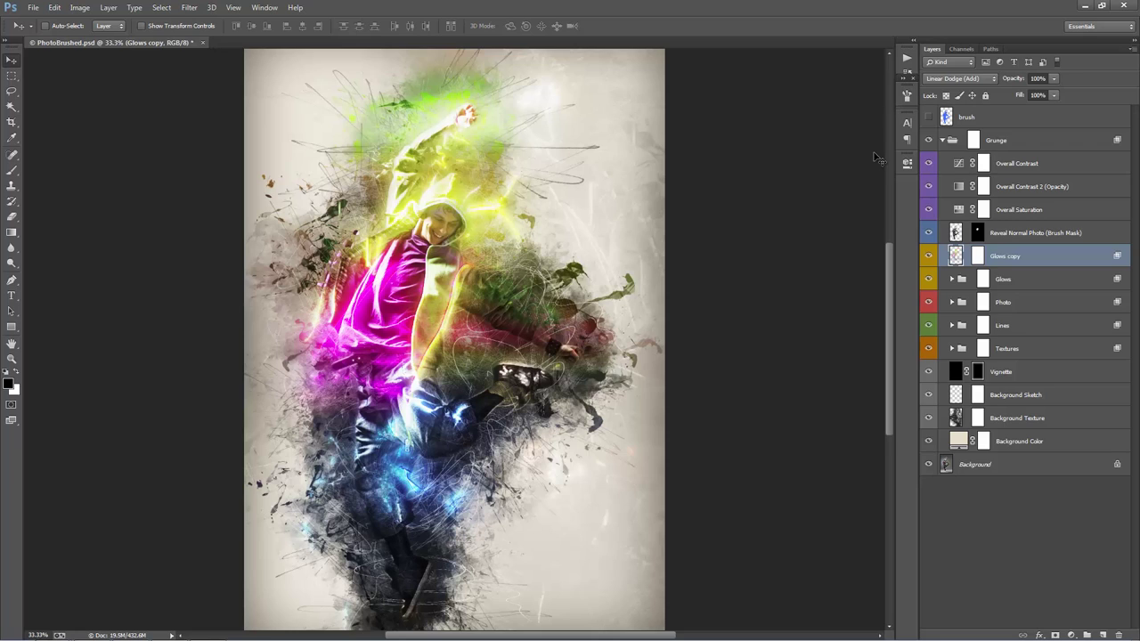
Delete the merged Glows copy layer and try adjusting the opacity of Glow_1 inside the Glows group
key("Delete")
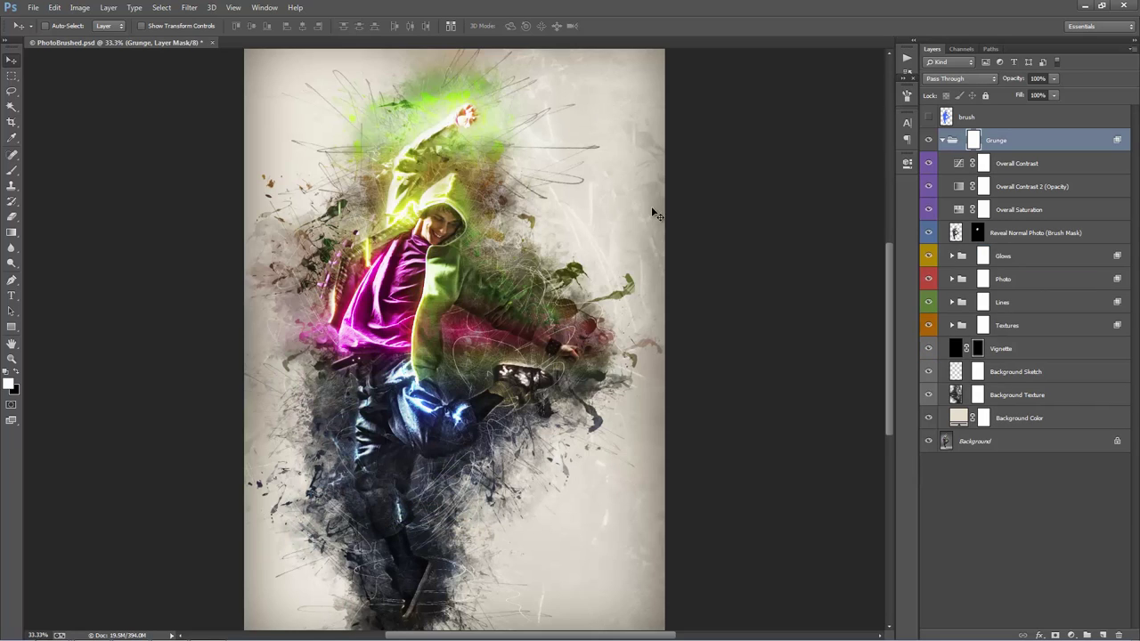
left_click(977, 257)
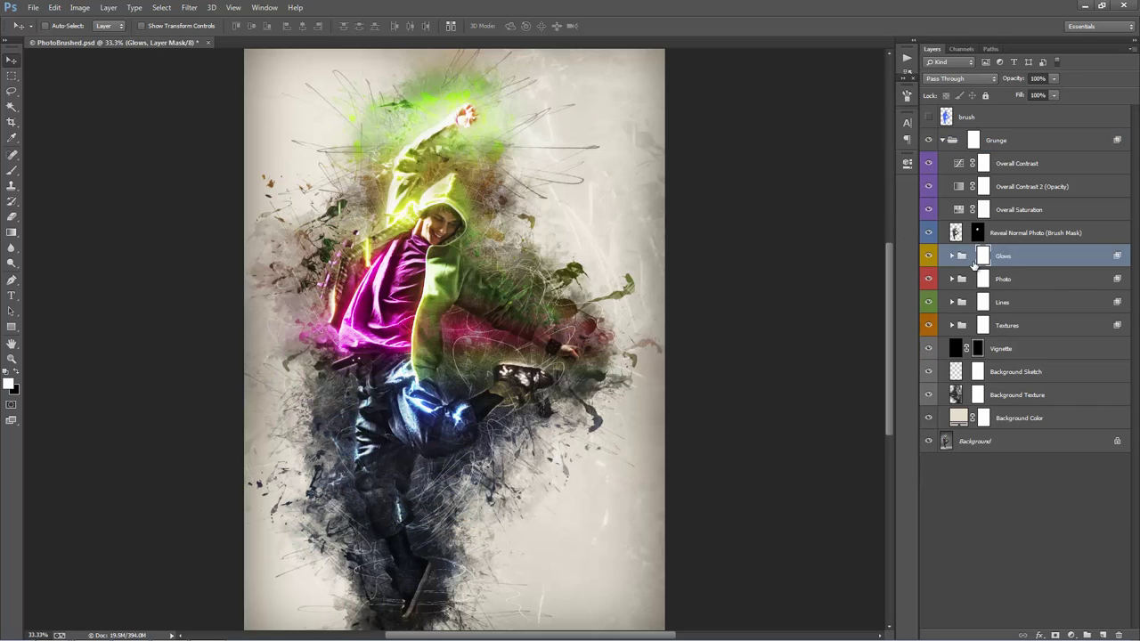
left_click(951, 256)
left_click(1041, 302)
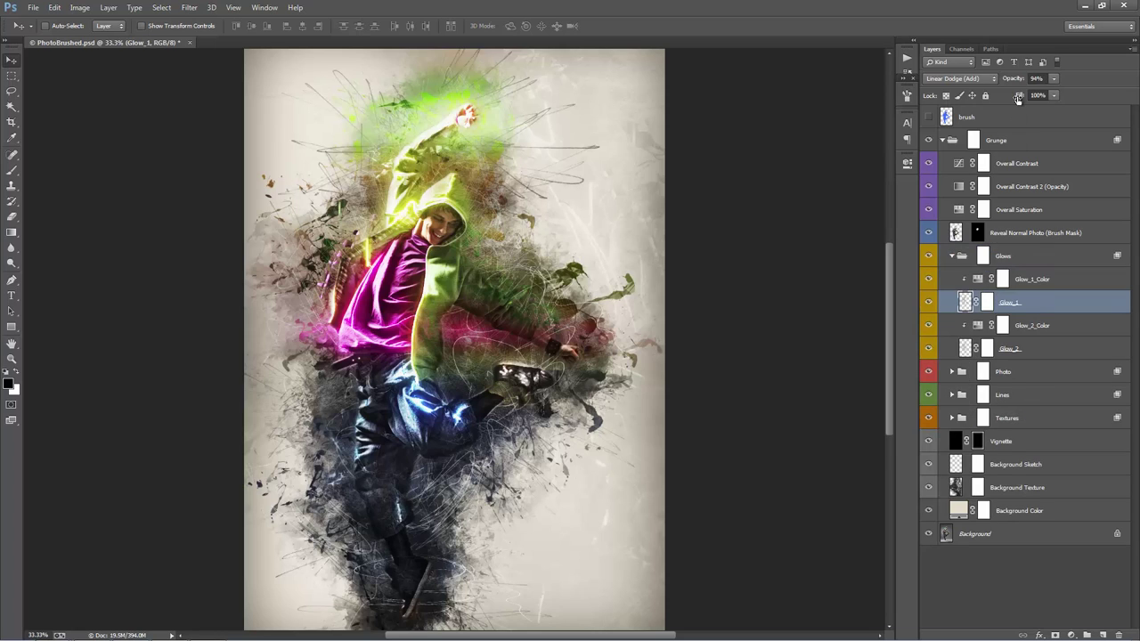
left_click_drag(1013, 80, 1020, 79)
left_click(952, 256)
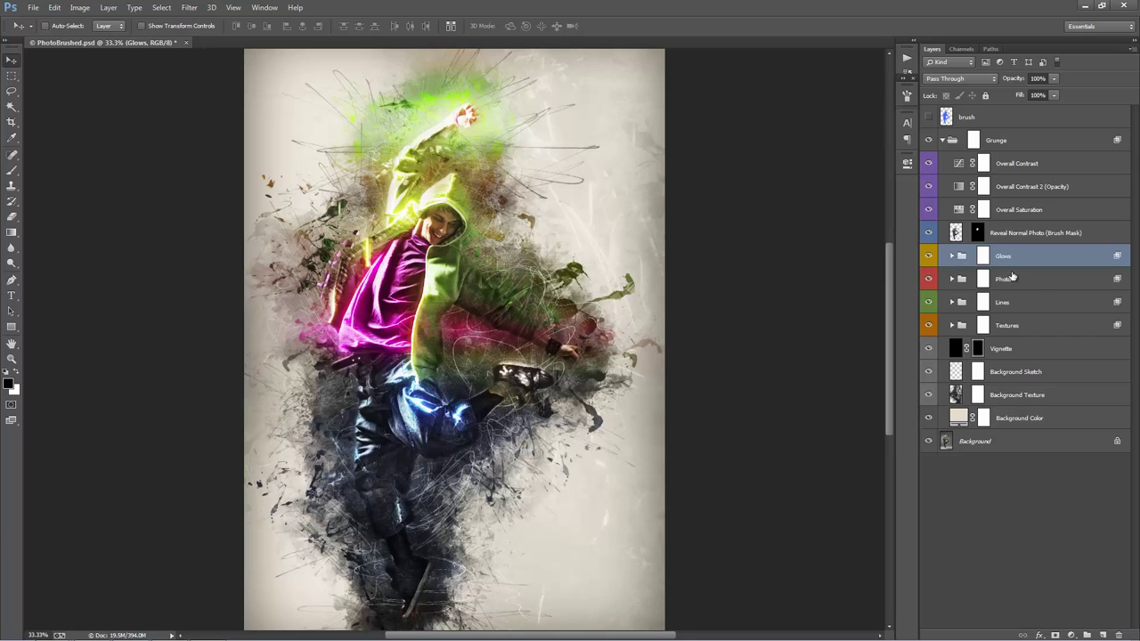
Toggle the visibility of the Photo group to examine its contribution, leaving it hidden
left_click(1035, 282)
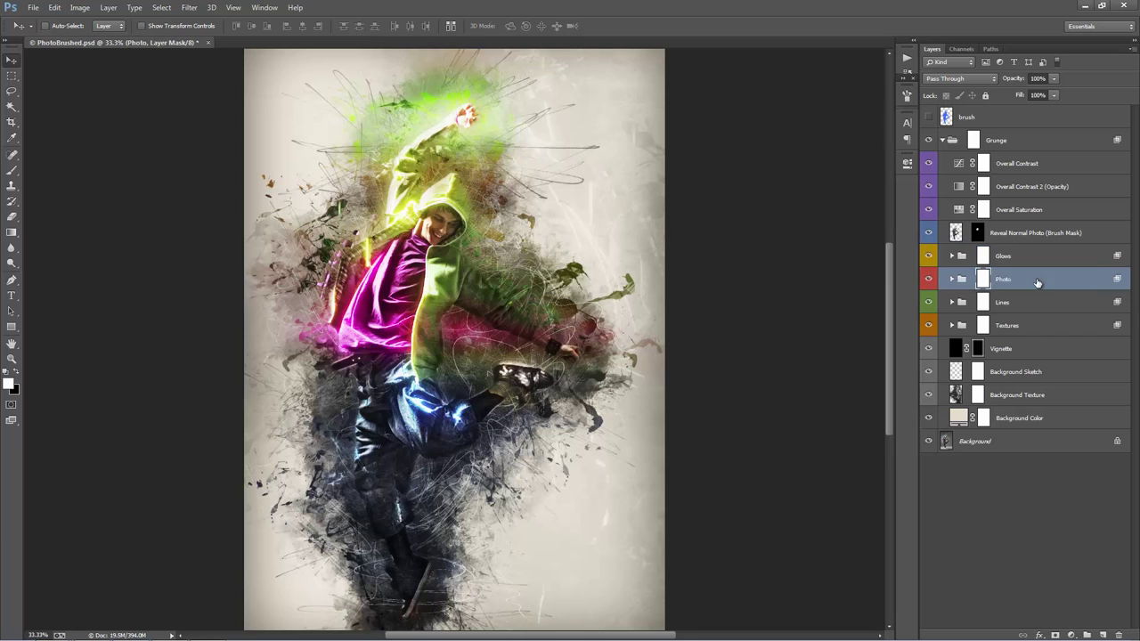
left_click(929, 279)
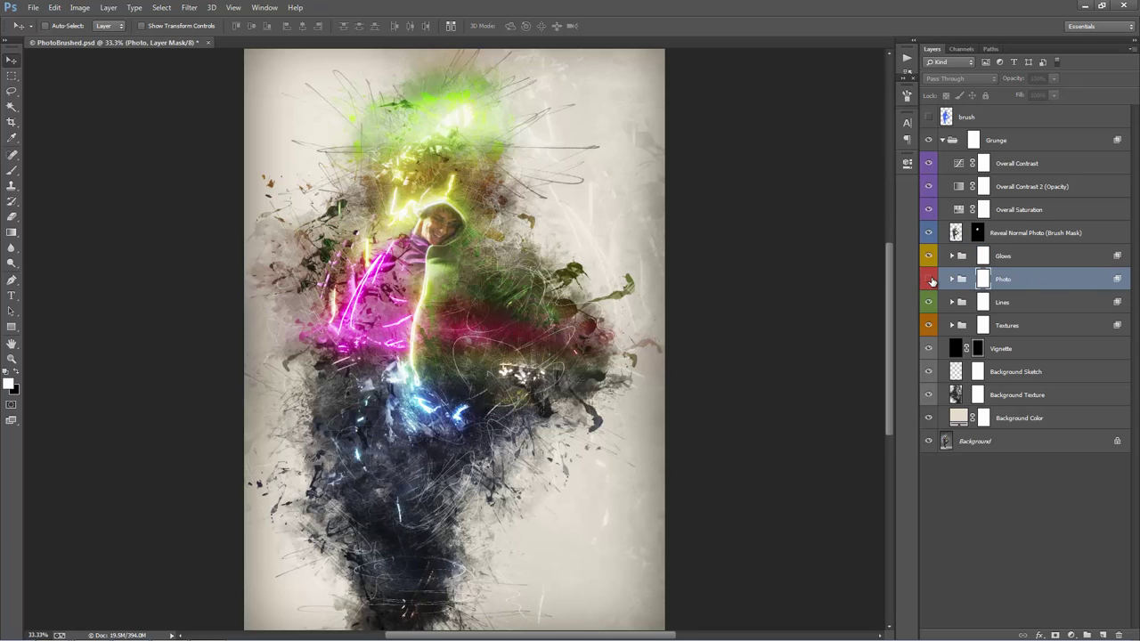
left_click(930, 281)
left_click(930, 281)
Hide the Reveal Normal Photo (Brush Mask) layer and show the Photo group again
left_click(1014, 235)
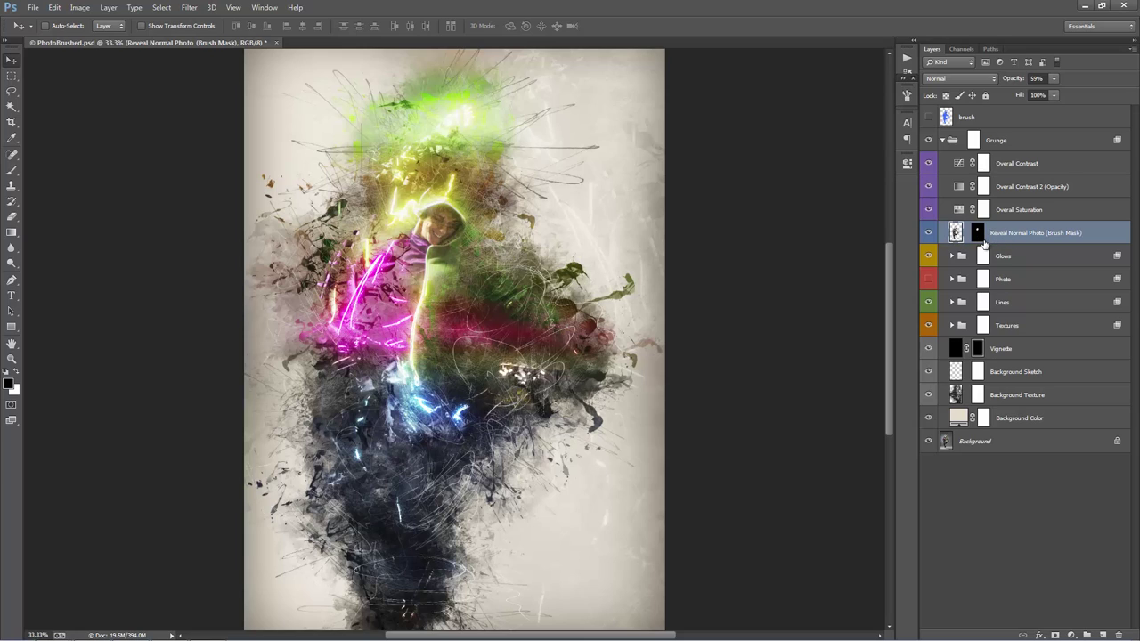
left_click(928, 232)
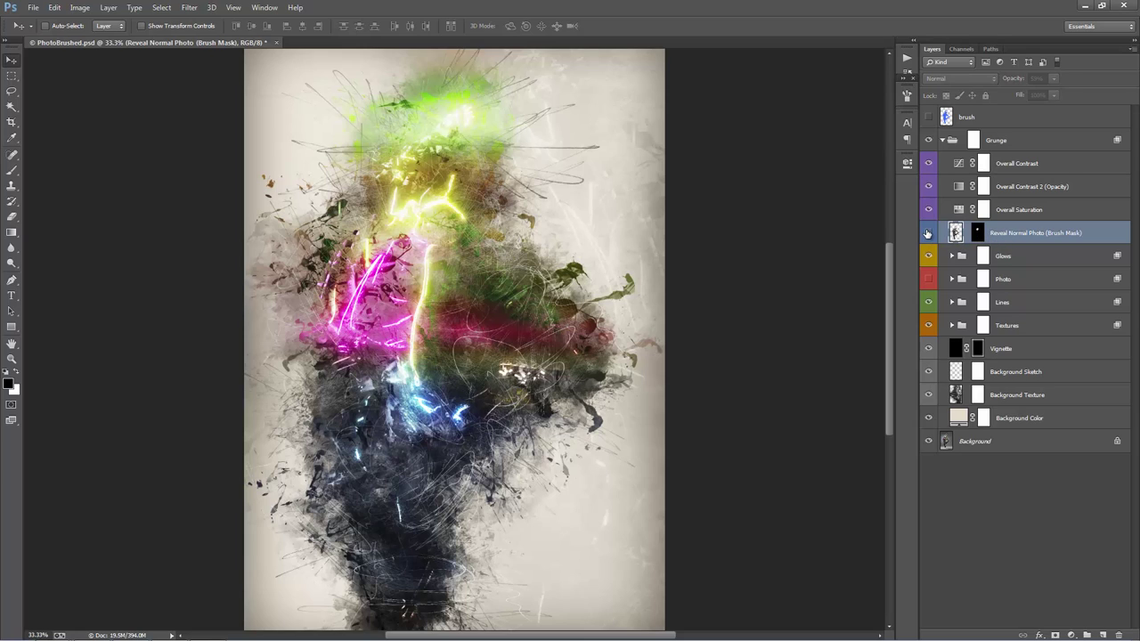
left_click(929, 232)
left_click(928, 232)
left_click(928, 279)
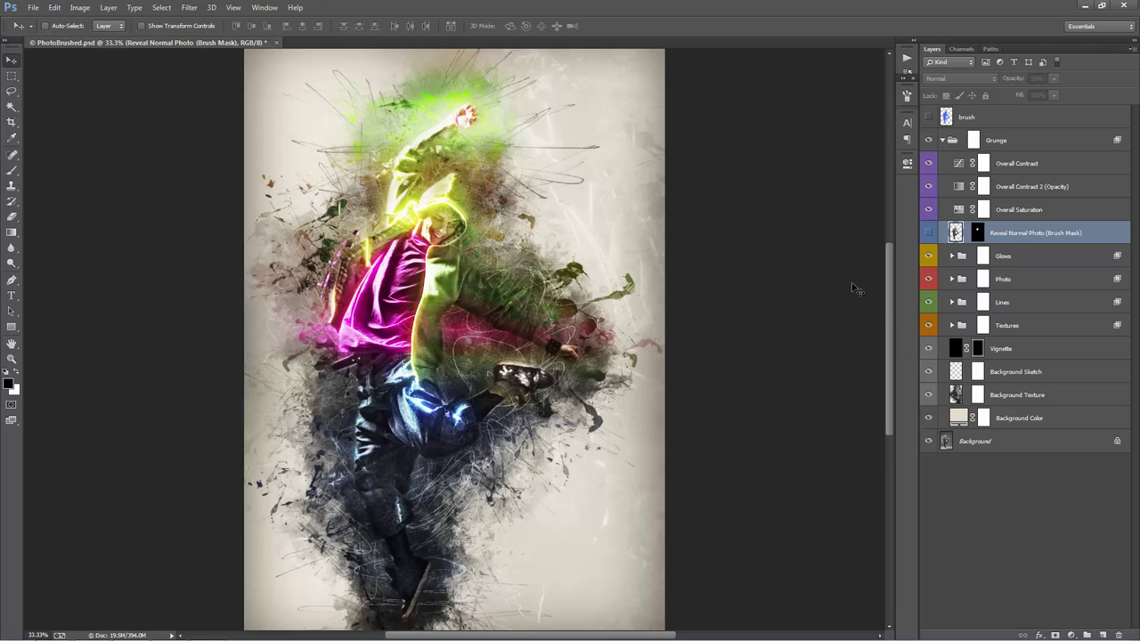
Expand the Photo group and compare the artwork with and without the Base Photo layer
left_click(952, 278)
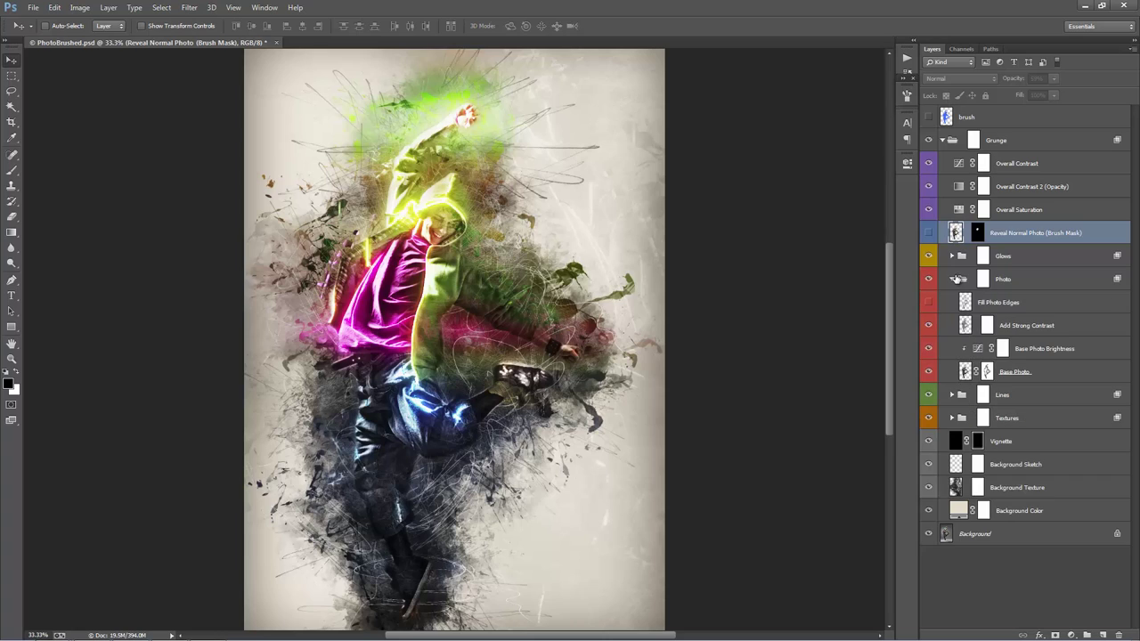
left_click(1030, 301)
left_click(1039, 370)
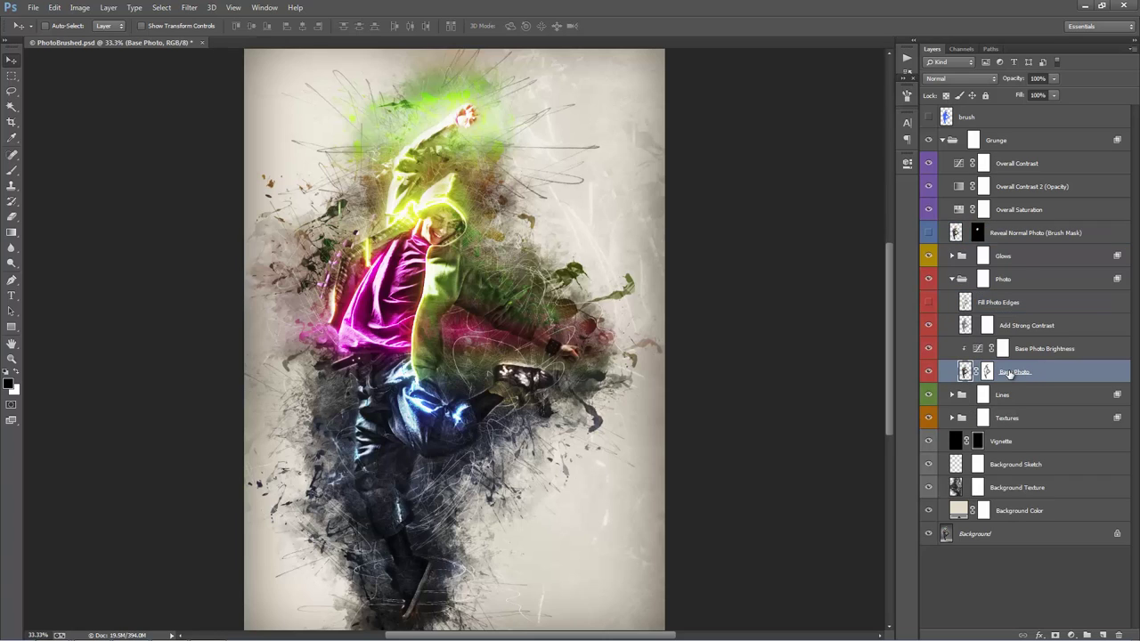
left_click(928, 372)
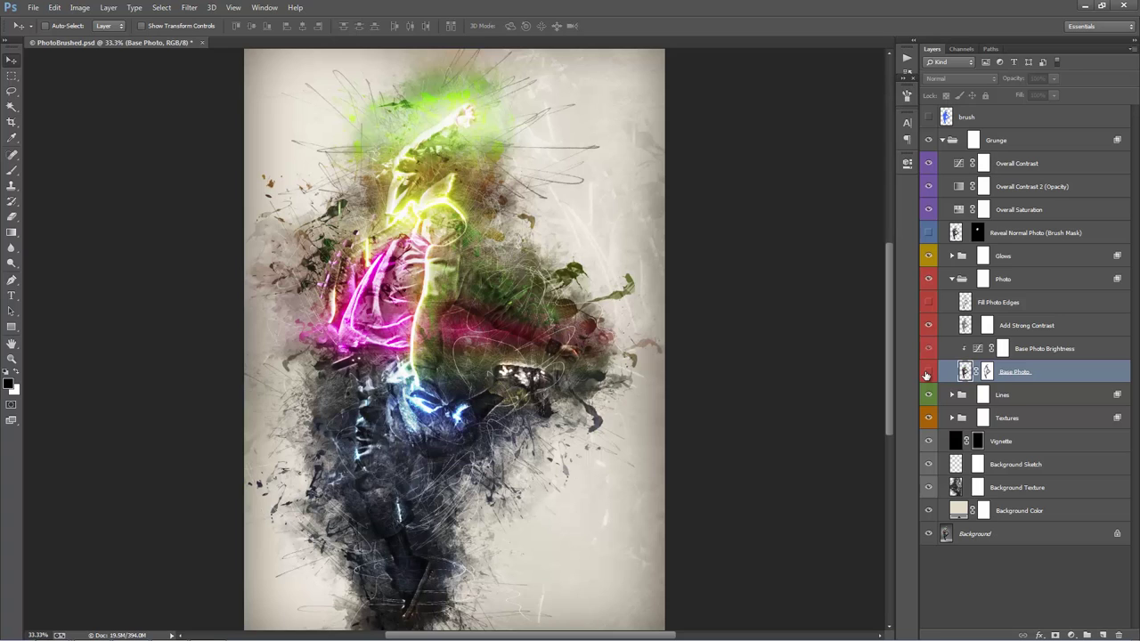
left_click(927, 375)
left_click(927, 374)
left_click(926, 375)
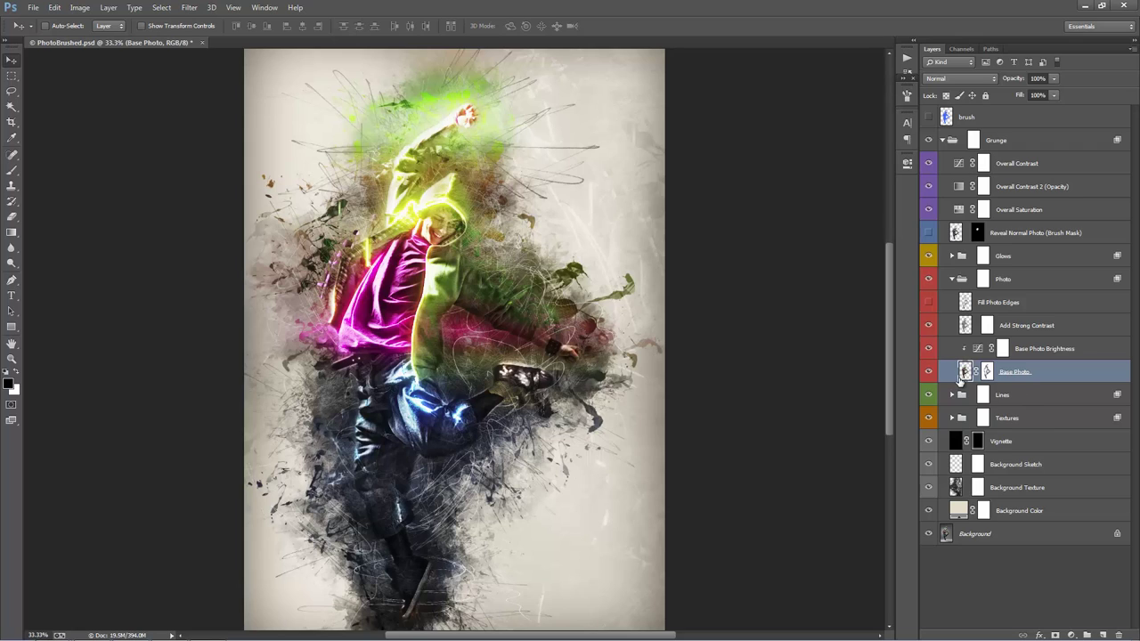
left_click(929, 375)
left_click(929, 375)
Compare the artwork with and without the Add Strong Contrast layer and try out its opacity, keeping it at 60%
left_click(1032, 329)
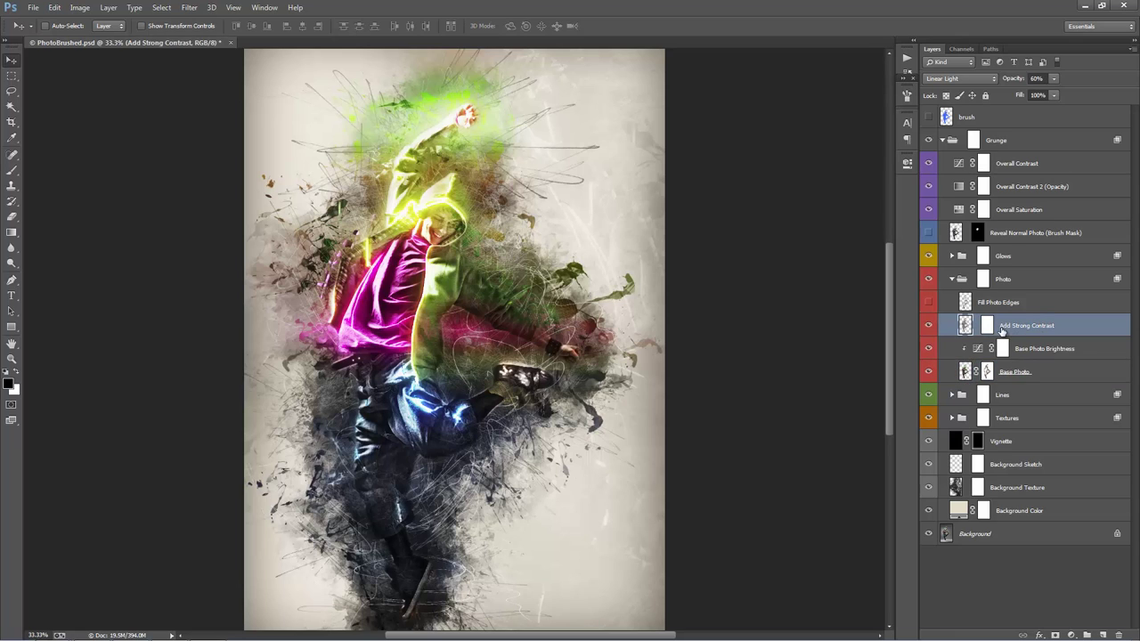
left_click(929, 326)
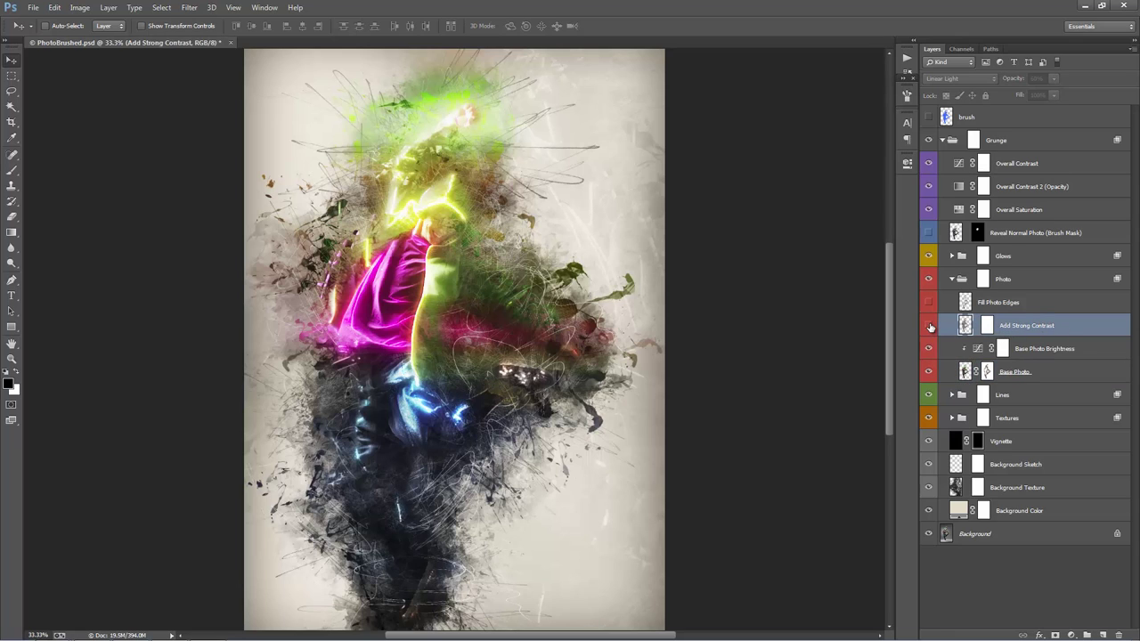
left_click(929, 326)
left_click(929, 326)
left_click(929, 326)
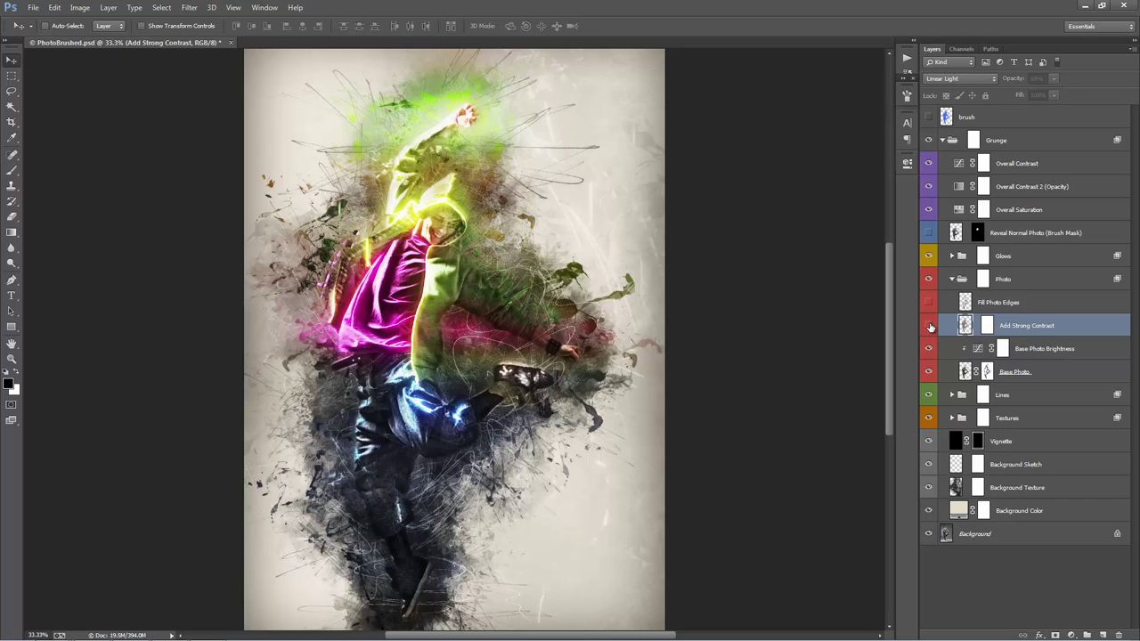
left_click(929, 326)
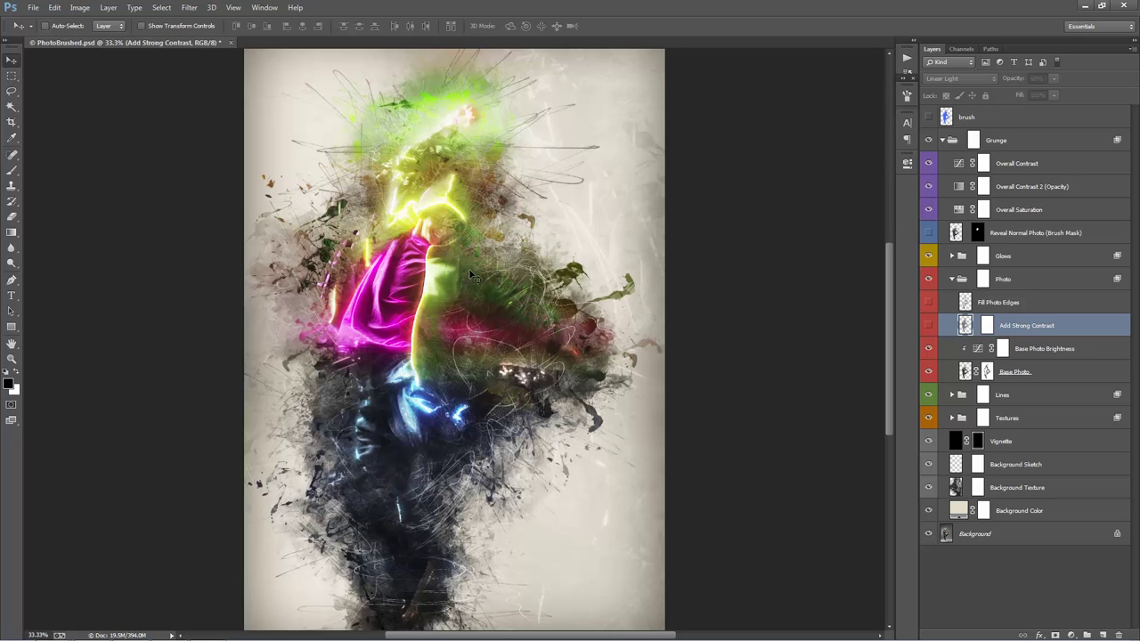
left_click(929, 325)
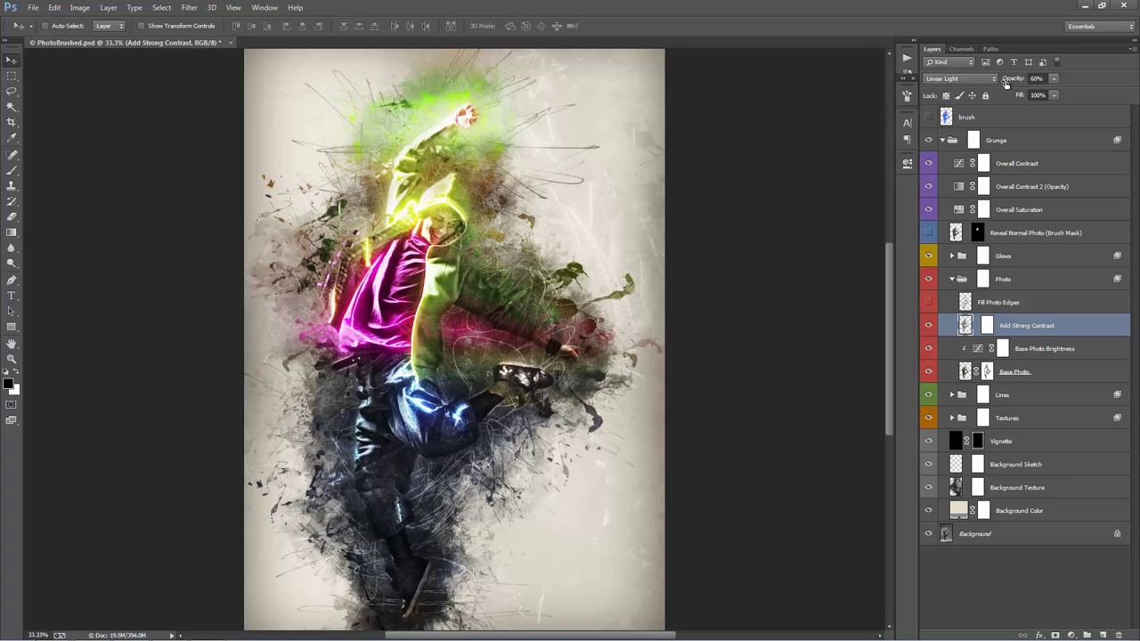
left_click_drag(1006, 81, 689, 117)
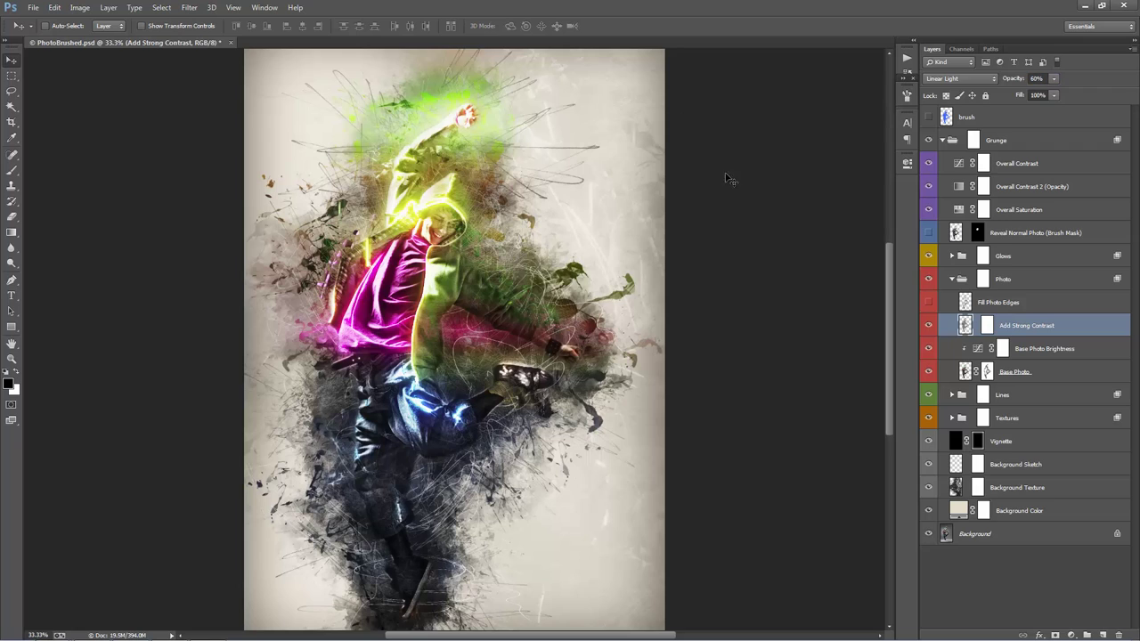
Turn on the Fill Photo Edges layer in the Photo group, comparing the dancer's edges with and without it
left_click(928, 303)
left_click(928, 304)
scroll(523, 317, "down", 1)
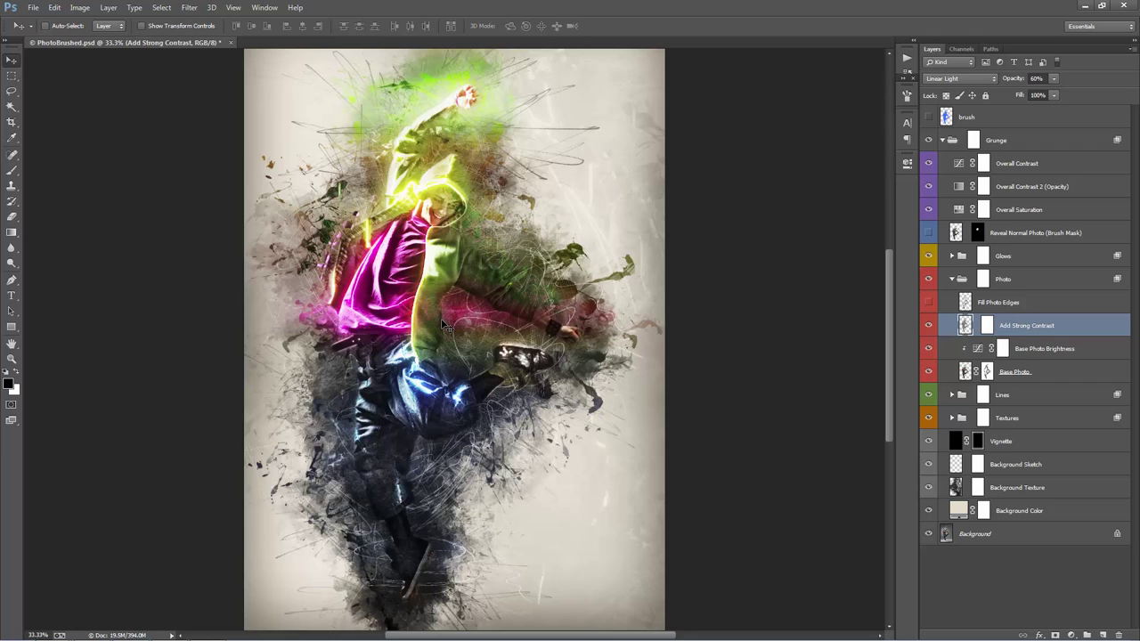
left_click(1005, 307)
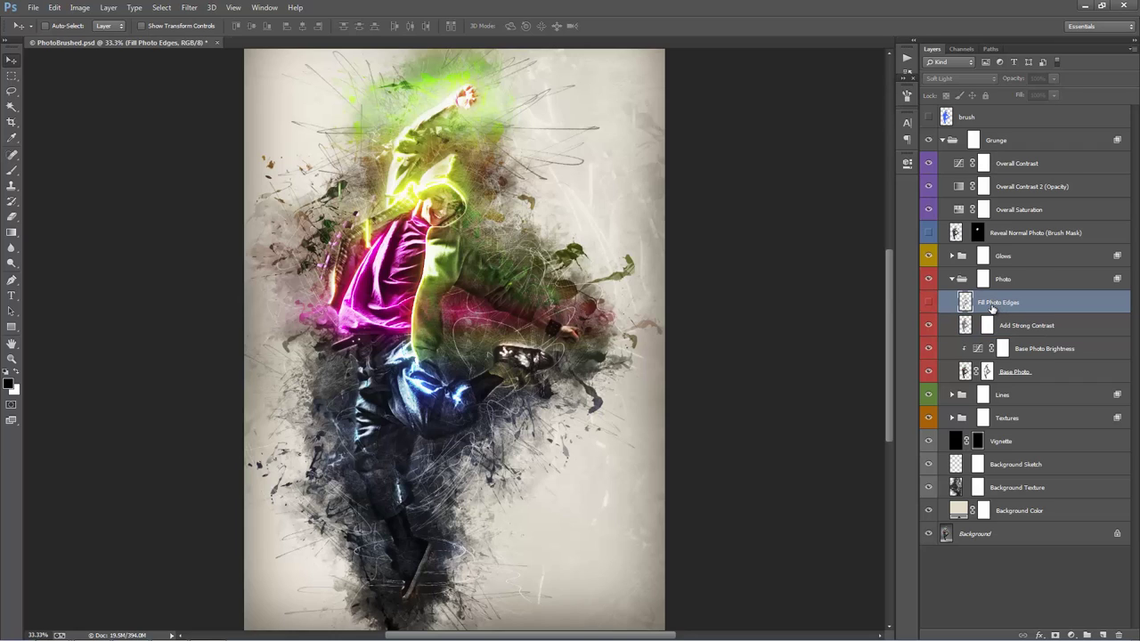
left_click(930, 305)
left_click(930, 306)
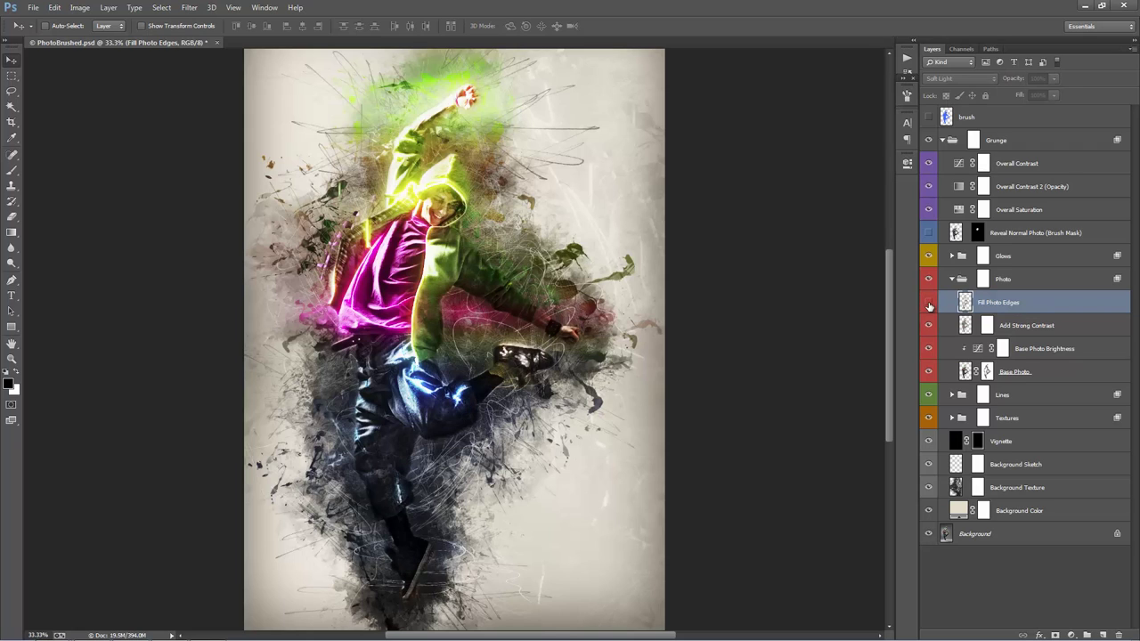
left_click(930, 306)
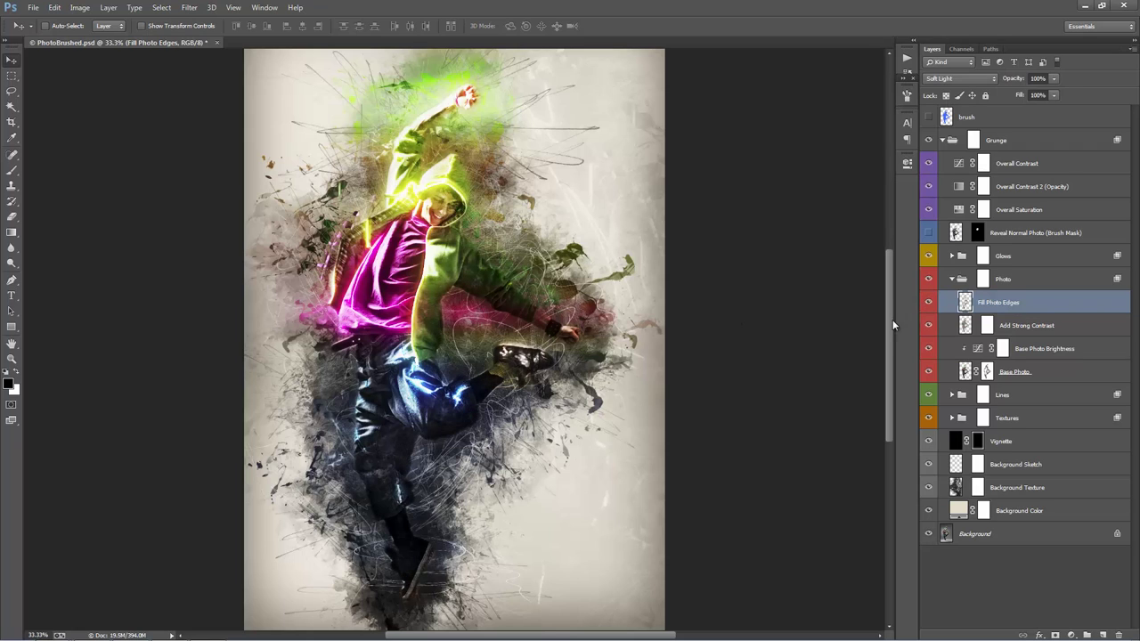
left_click(930, 304)
left_click(930, 303)
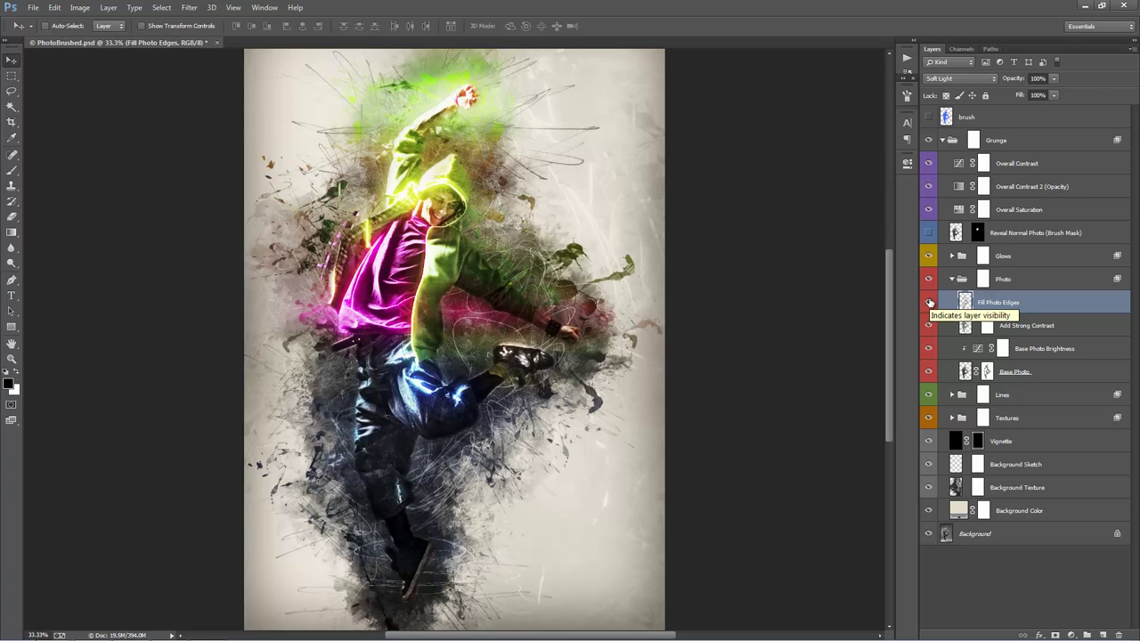
Hide the Fill Photo Edges layer in the Photo group
left_click(930, 304)
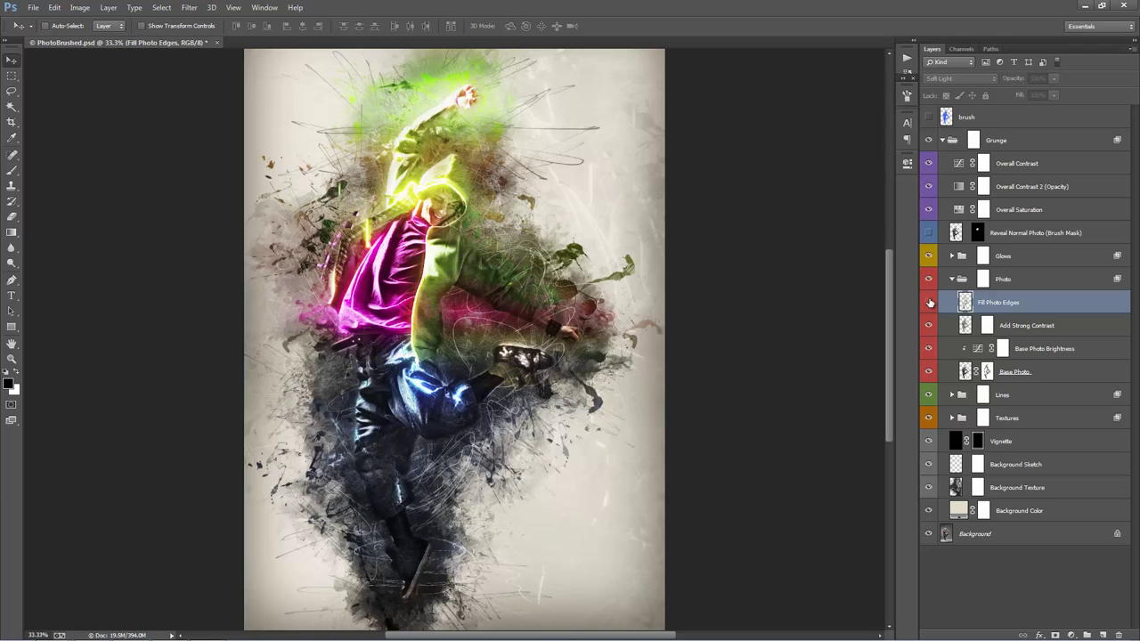
left_click(930, 303)
Open the Base Photo Brightness curves adjustment and try bending the curve at its midtones
left_click(1033, 323)
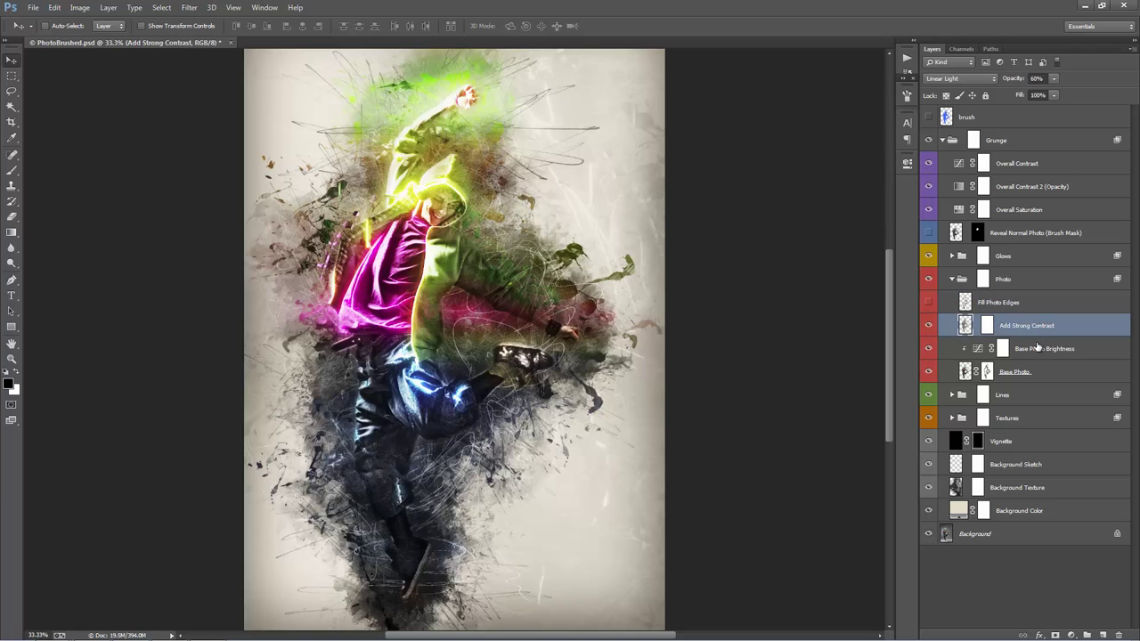
left_click(1039, 349)
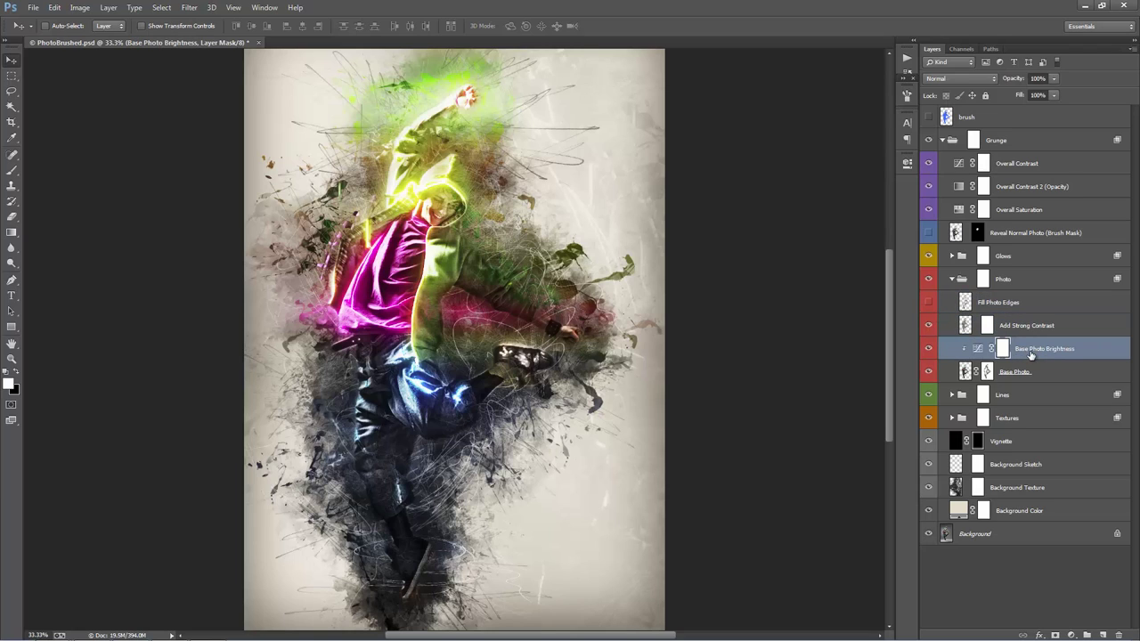
double_click(978, 349)
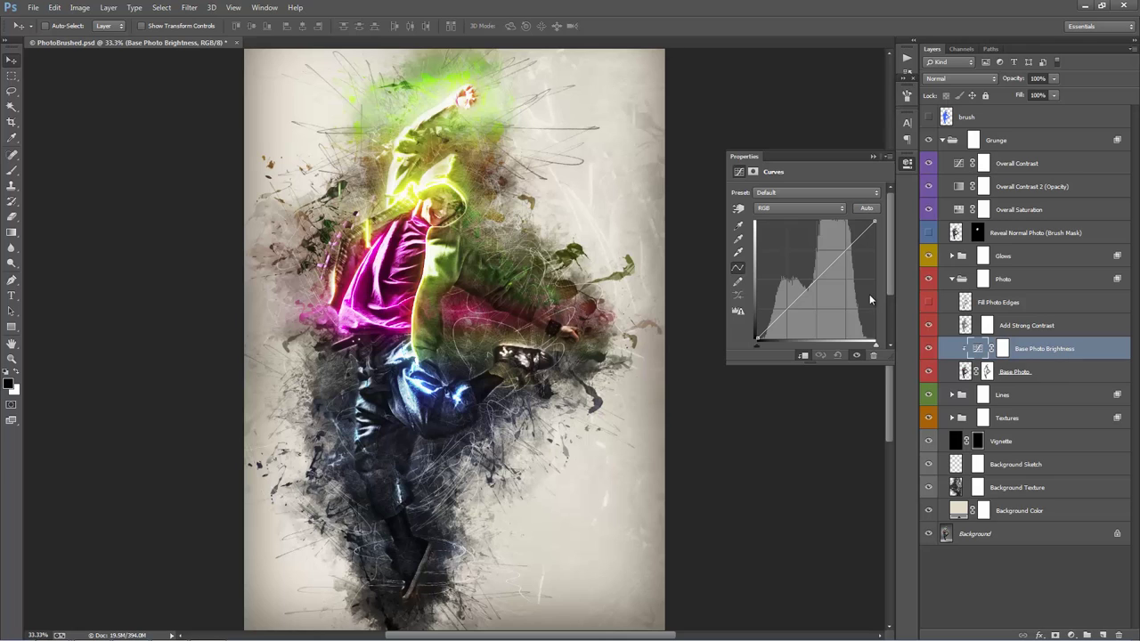
mouse_move(815, 281)
left_mouse_down()
mouse_move(812, 273)
mouse_move(821, 290)
mouse_move(799, 272)
mouse_move(808, 286)
left_mouse_up()
left_click(873, 157)
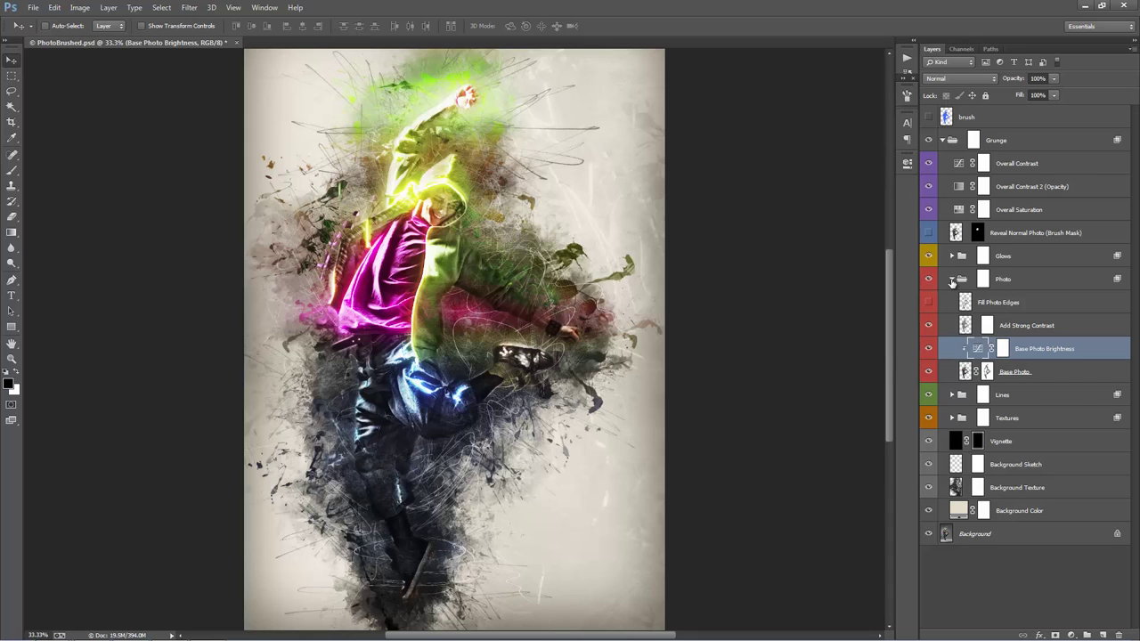
Collapse the Photo group and compare the artwork with and without it
left_click(952, 278)
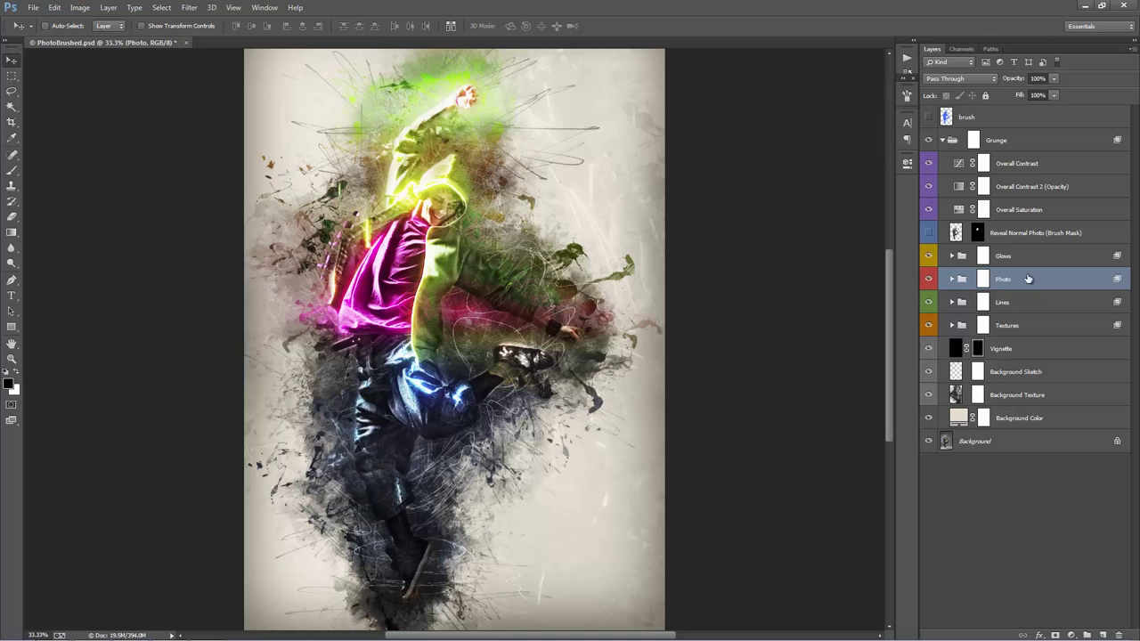
left_click(928, 279)
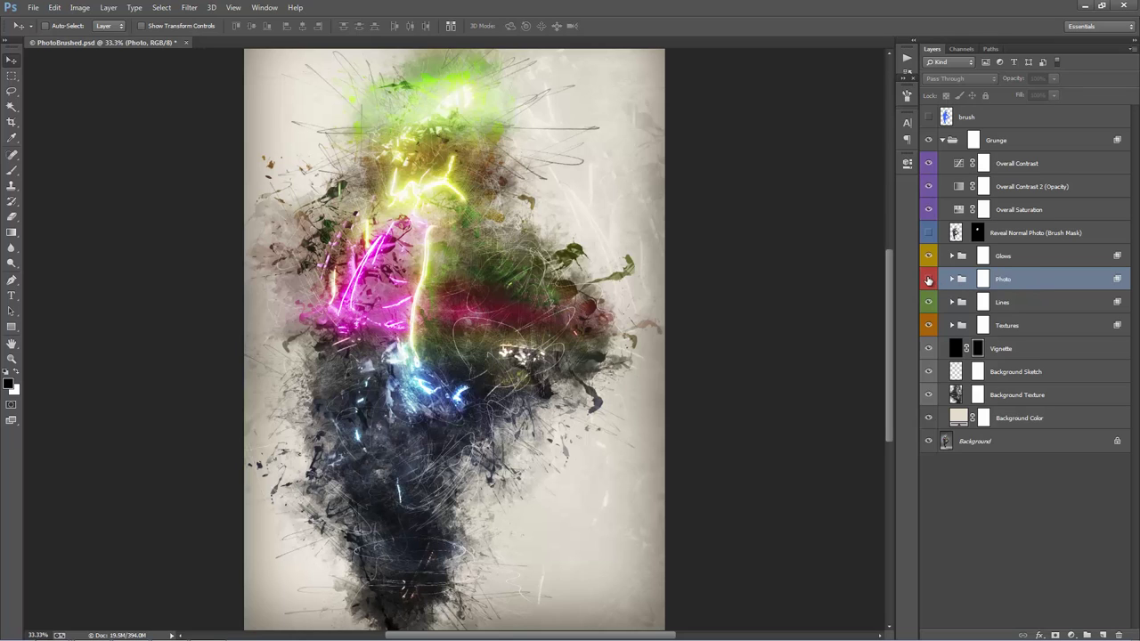
left_click(928, 280)
left_click(928, 280)
left_click(928, 280)
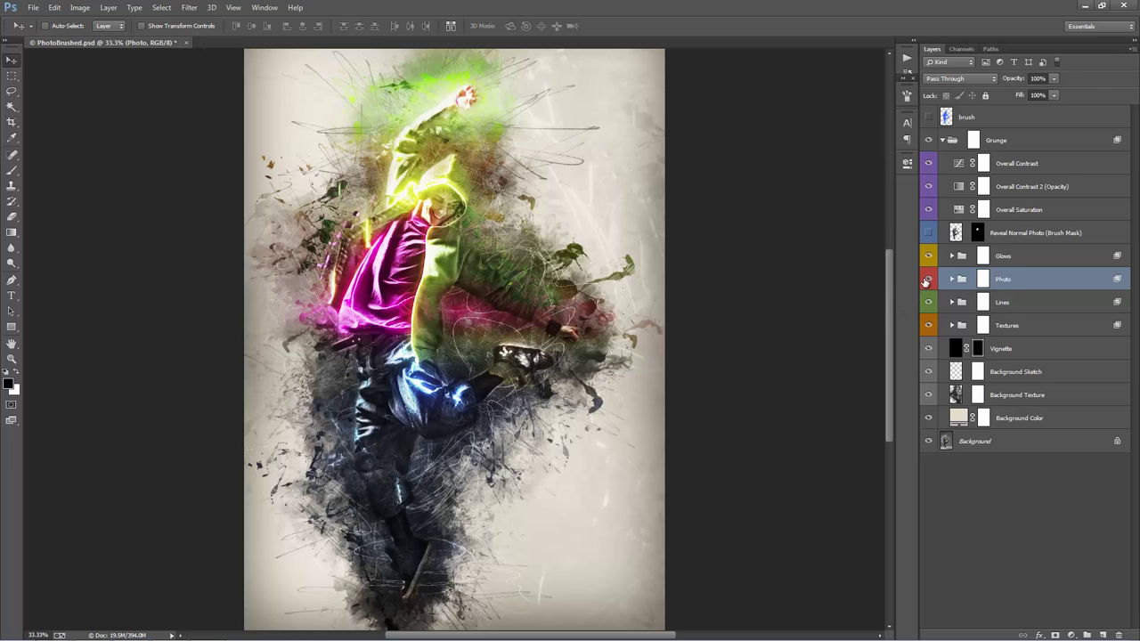
left_click(927, 281)
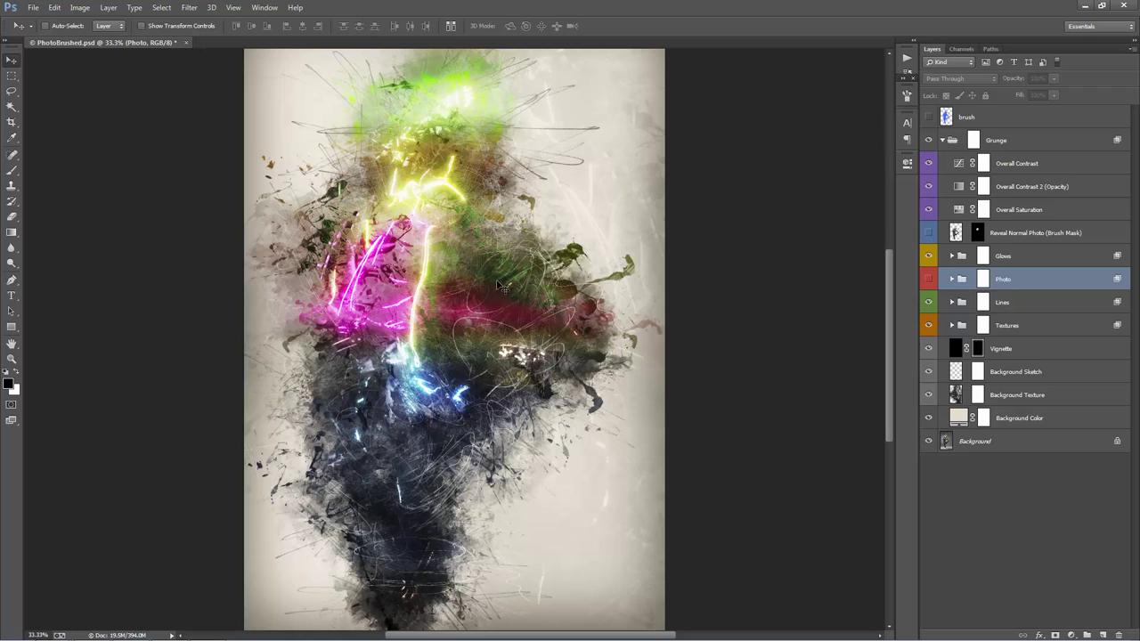
left_click(930, 278)
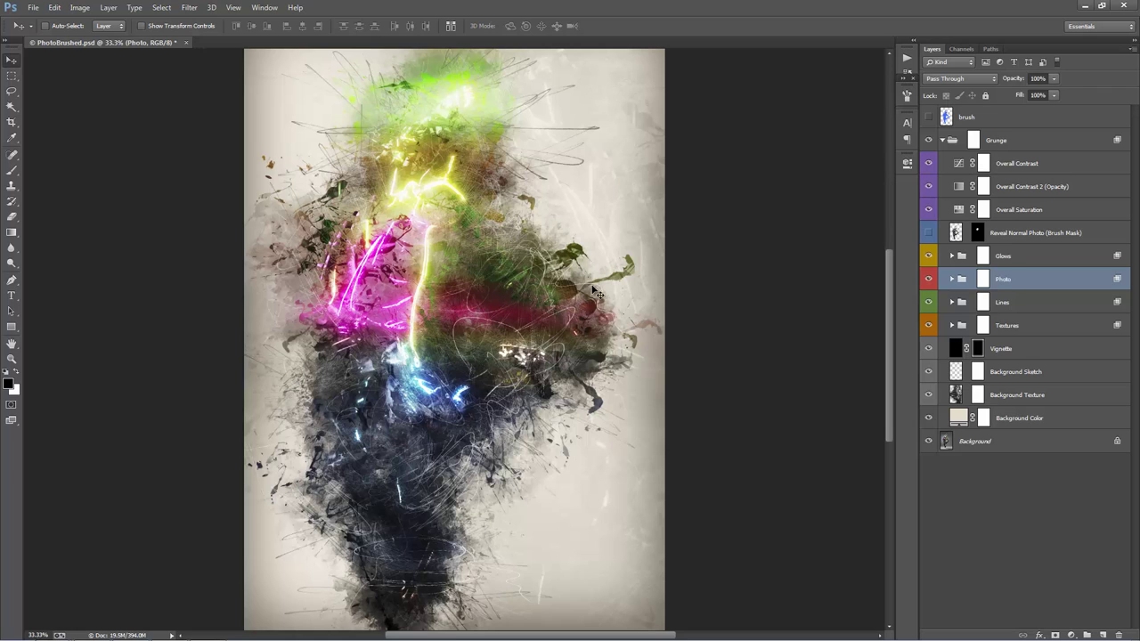
left_click(927, 282)
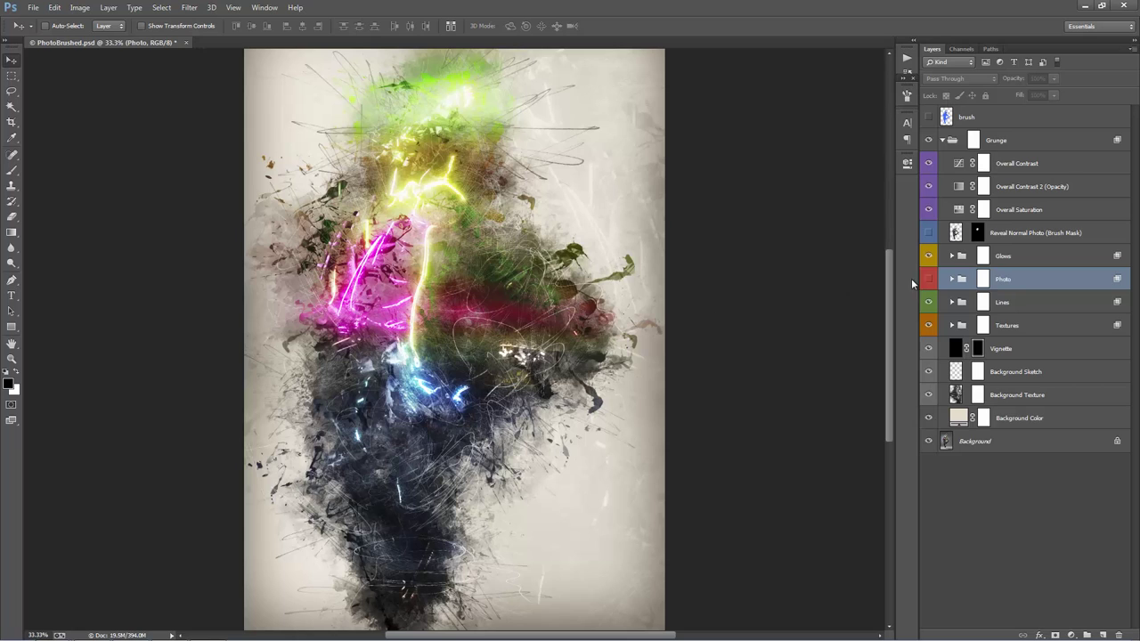
left_click(928, 279)
Paint black on the Photo group's mask with a 300 px brush over the dancer's outstretched arm, raised leg and lower leg
left_click(985, 281)
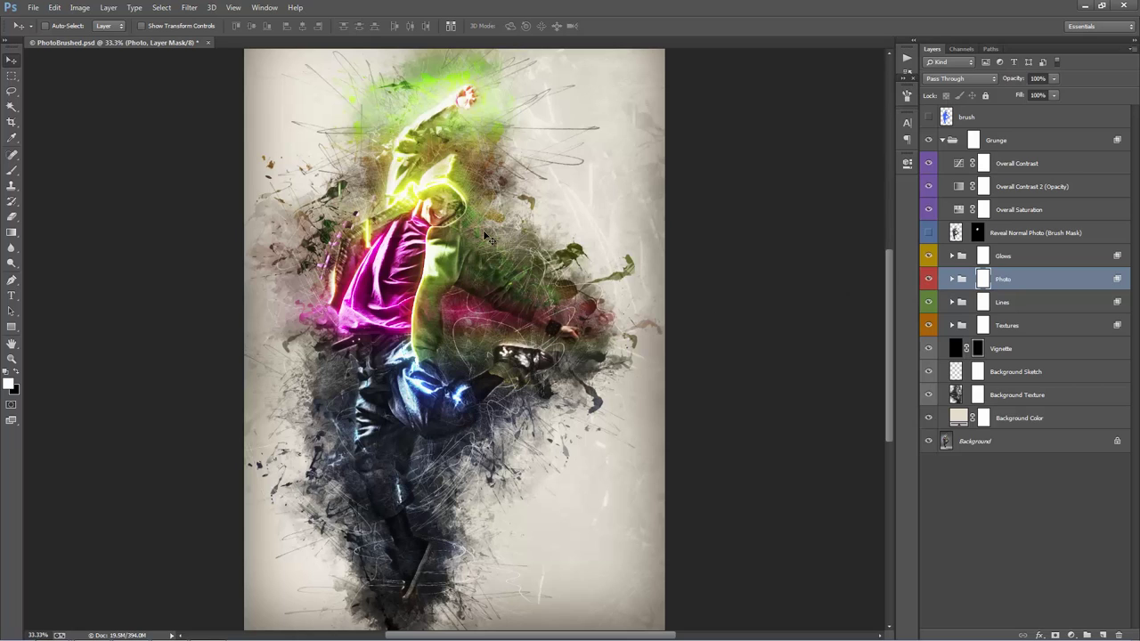
left_click(17, 373)
key("b")
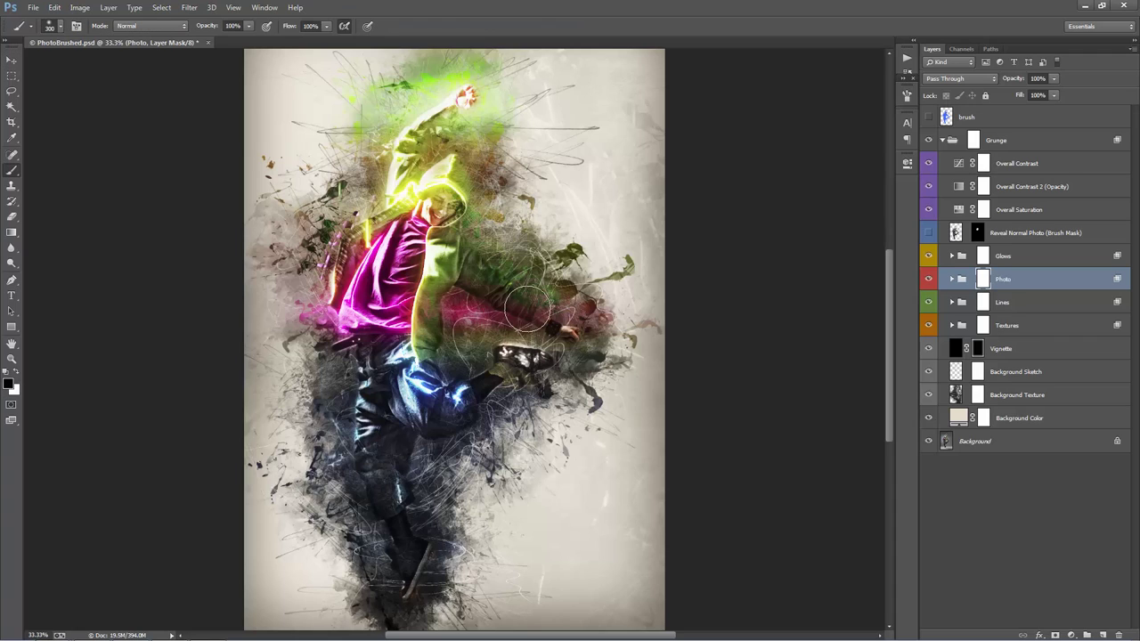
mouse_move(528, 307)
left_mouse_down()
mouse_move(505, 256)
mouse_move(488, 303)
mouse_move(506, 255)
mouse_move(478, 310)
mouse_move(496, 263)
mouse_move(506, 303)
mouse_move(520, 275)
mouse_move(513, 264)
mouse_move(492, 299)
mouse_move(515, 234)
mouse_move(579, 230)
mouse_move(616, 264)
mouse_move(569, 284)
mouse_move(502, 258)
mouse_move(461, 271)
mouse_move(516, 251)
mouse_move(477, 241)
mouse_move(569, 283)
mouse_move(541, 259)
mouse_move(469, 289)
mouse_move(509, 318)
mouse_move(518, 241)
mouse_move(514, 330)
mouse_move(520, 277)
mouse_move(516, 312)
mouse_move(496, 285)
mouse_move(514, 260)
mouse_move(523, 265)
mouse_move(371, 202)
mouse_move(333, 374)
mouse_move(346, 496)
mouse_move(327, 403)
mouse_move(356, 461)
mouse_move(462, 484)
mouse_move(411, 473)
mouse_move(381, 486)
mouse_move(431, 487)
mouse_move(331, 492)
mouse_move(430, 452)
mouse_move(472, 356)
left_mouse_up()
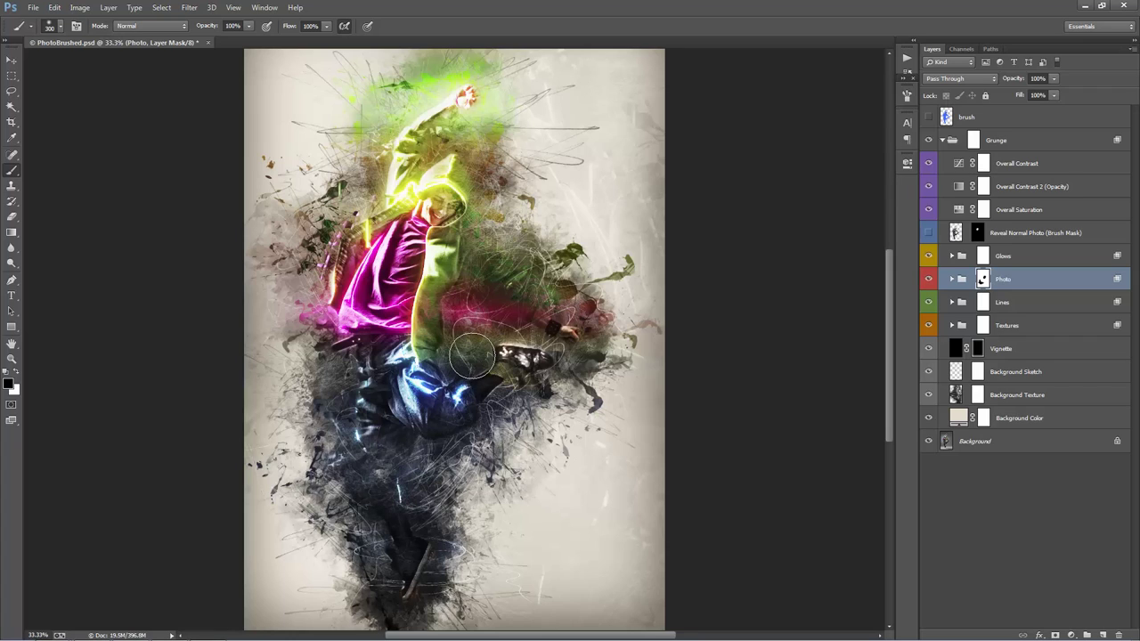
Mask out further small parts of the dancer's edges in the Photo group, using brush sizes of 150 and 200 px
key("bracketleft")
key("bracketleft")
key("bracketleft")
key("bracketleft")
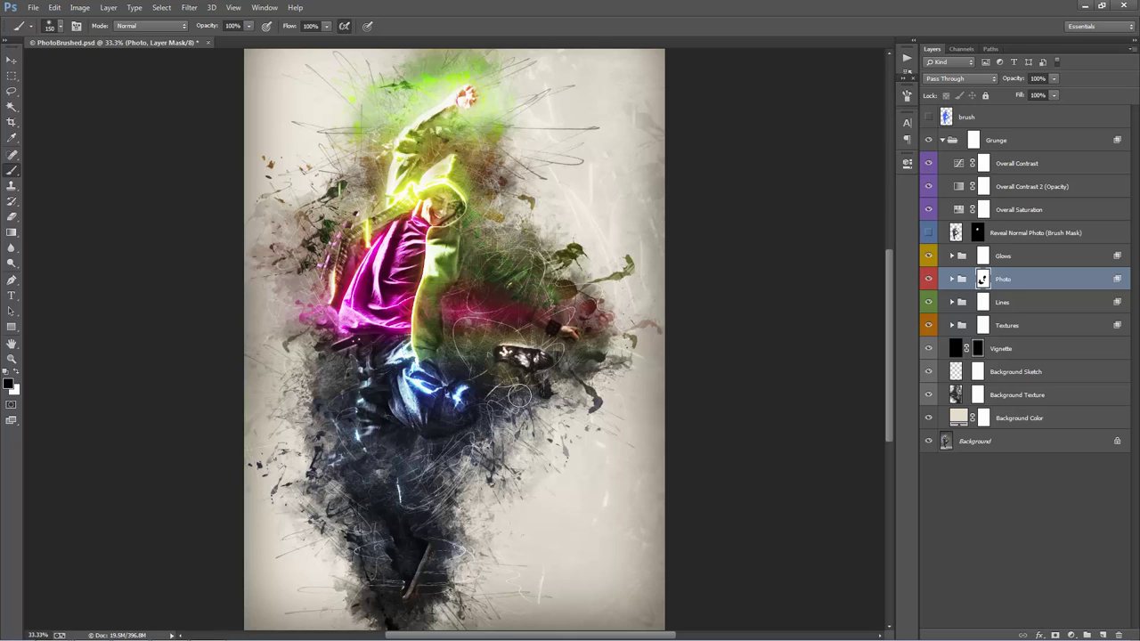
key("bracketright")
key("bracketright")
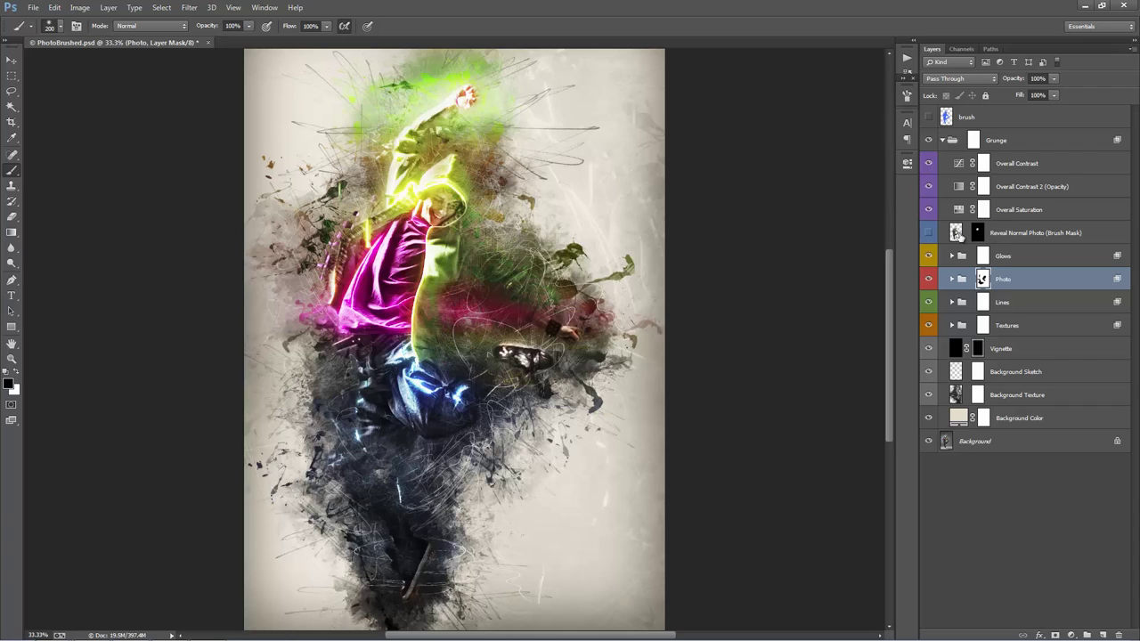
Show the Reveal Normal Photo (Brush Mask) layer again and select the Photo group
left_click(931, 232)
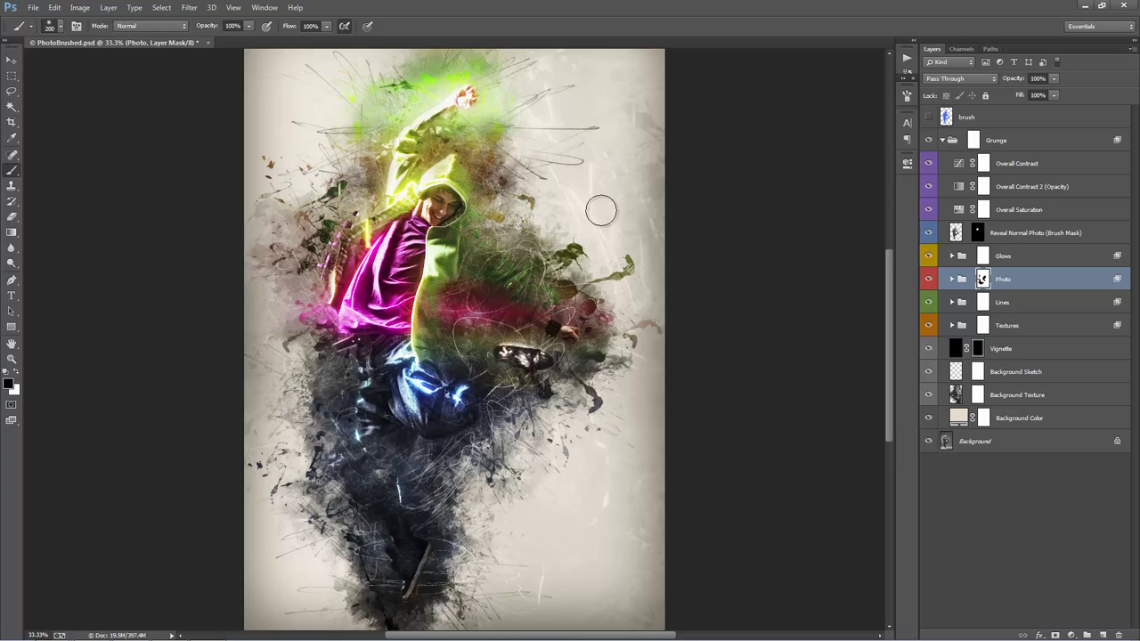
left_click(1009, 290)
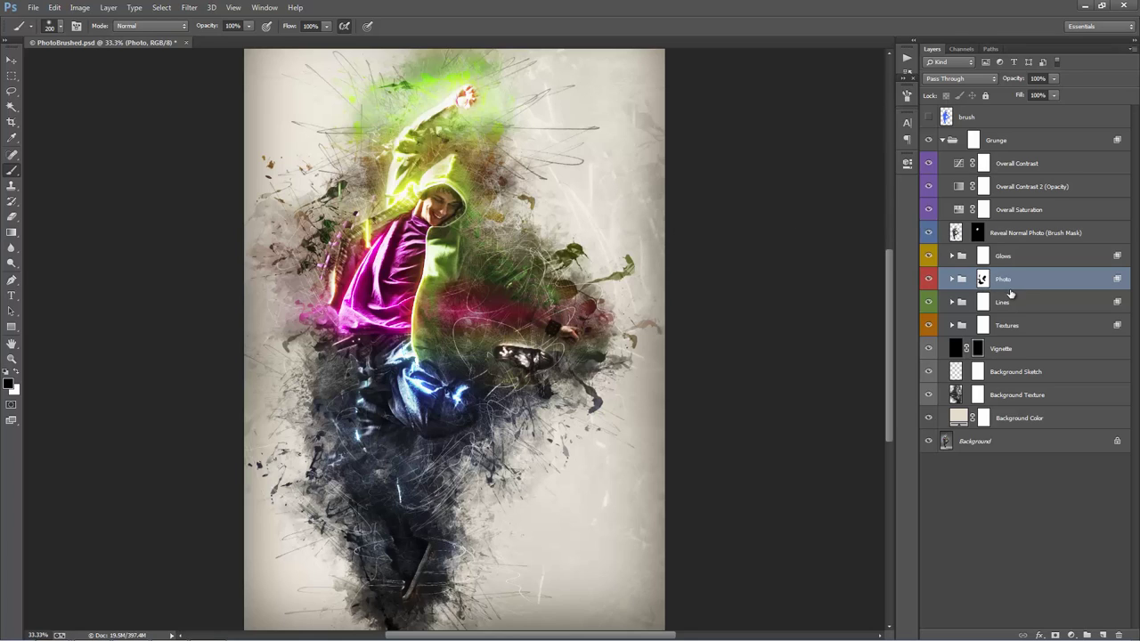
Compare the artwork with and without the Lines group and expand the group to see its layers
left_click(1001, 304)
left_click(928, 304)
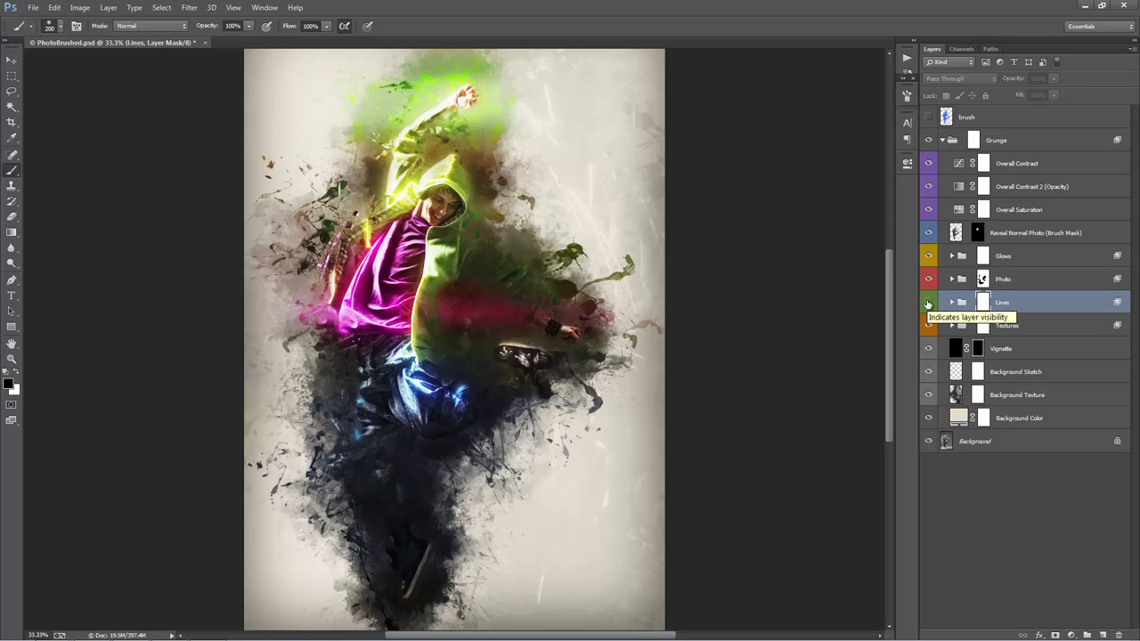
key("v")
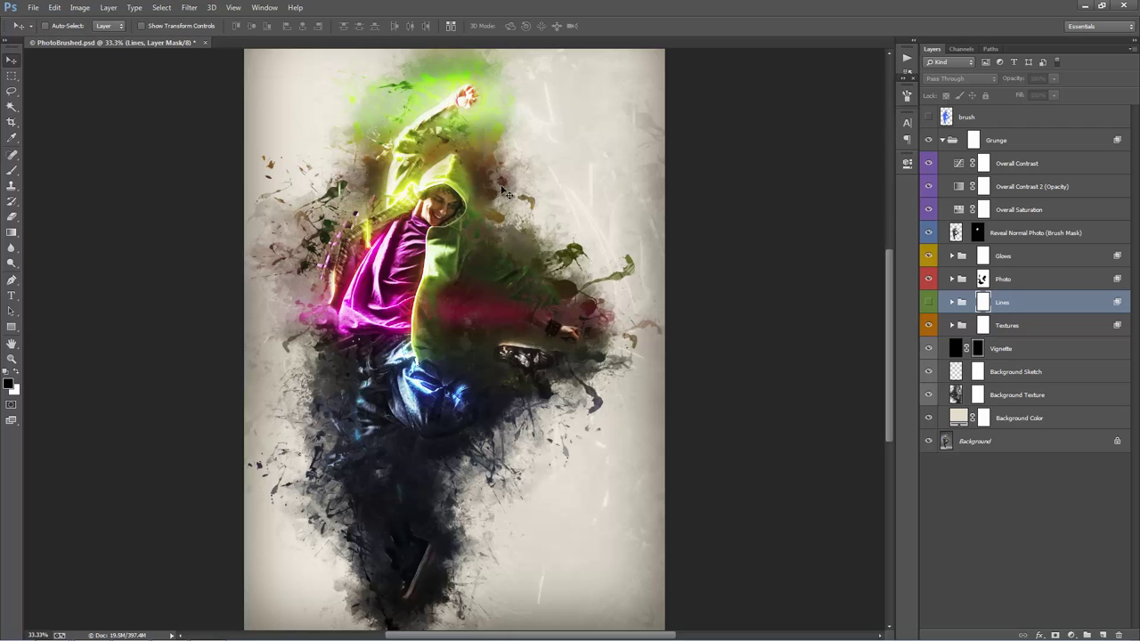
left_click(929, 302)
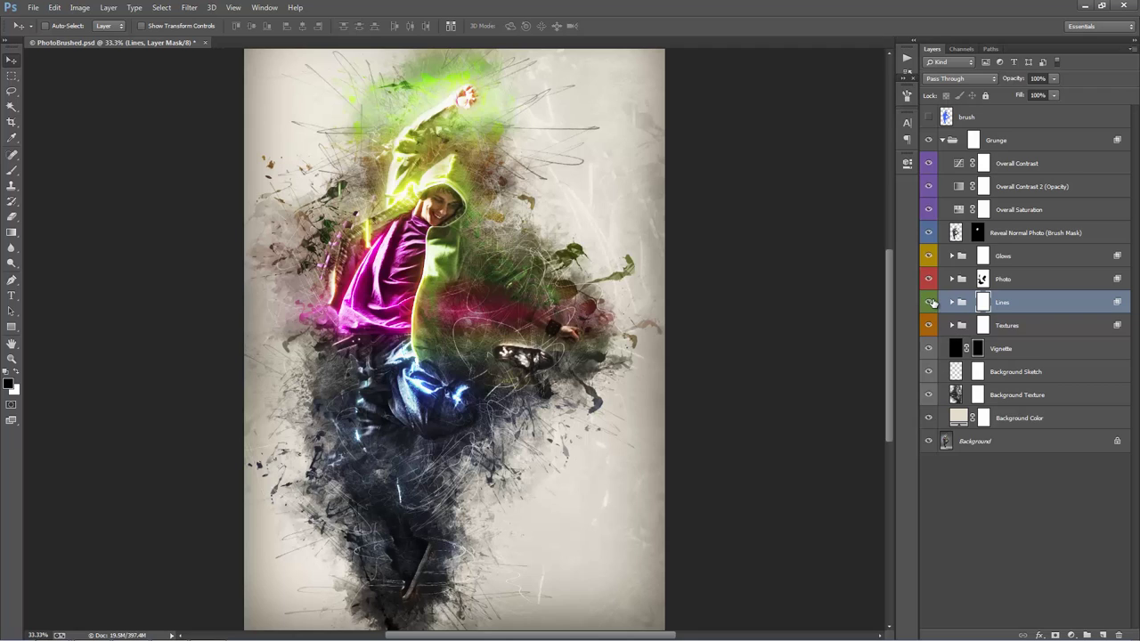
left_click(930, 302)
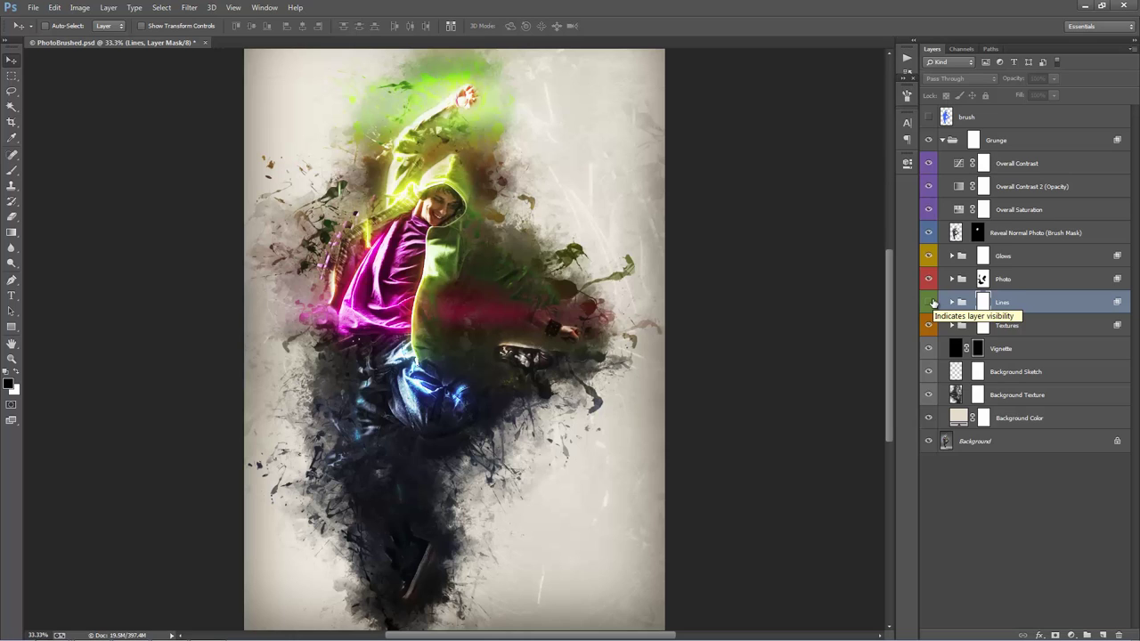
left_click(930, 302)
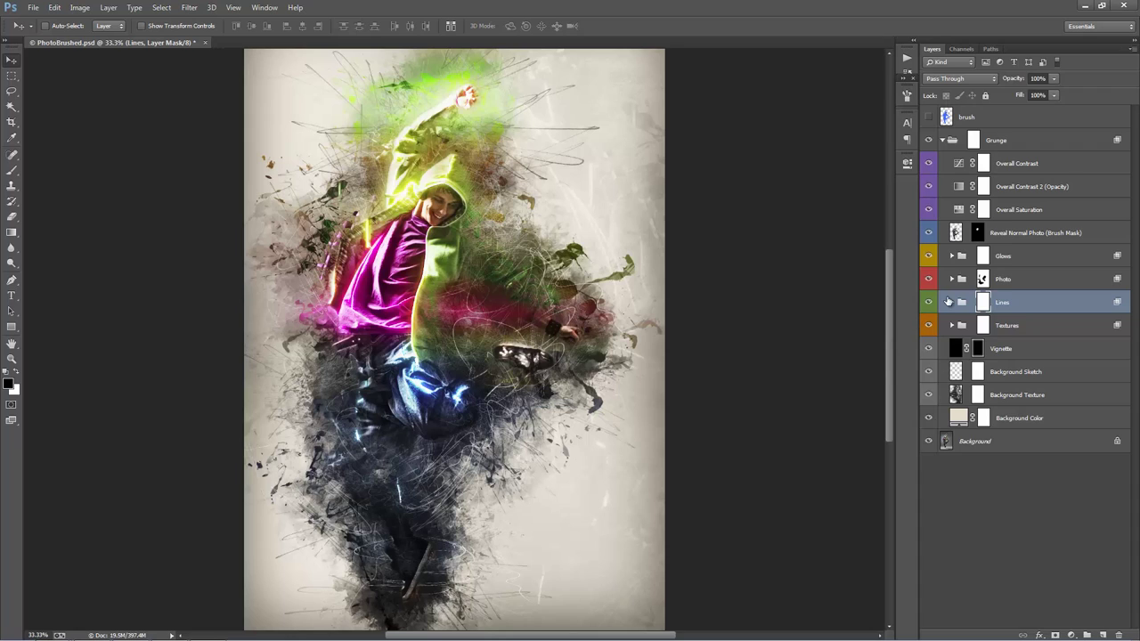
left_click(952, 304)
scroll(1016, 277, "down", 2)
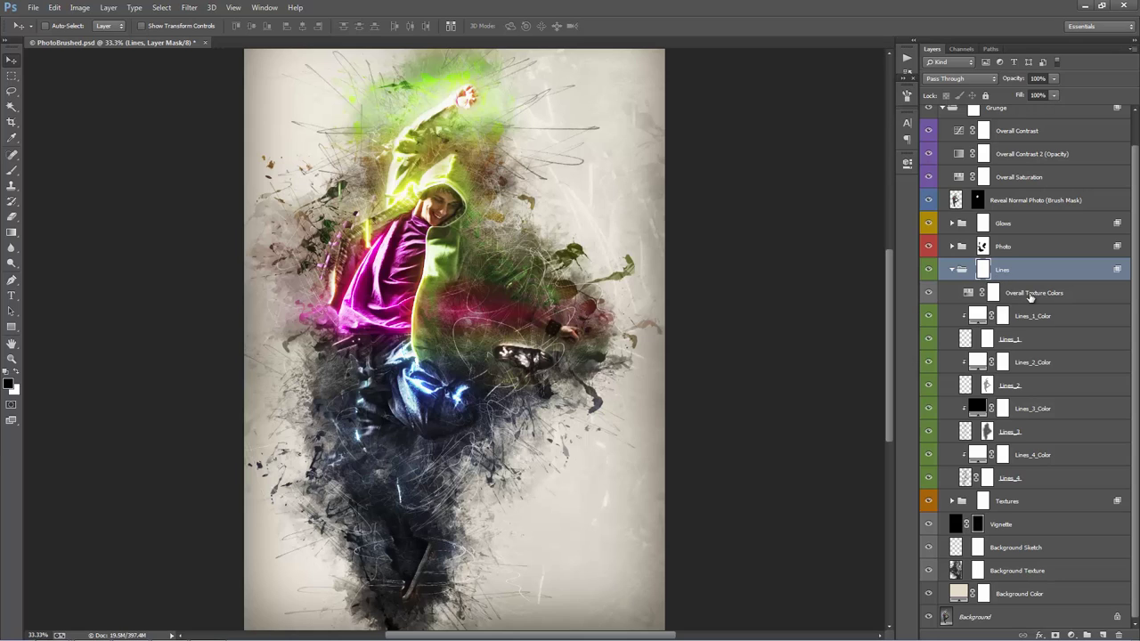
Raise the saturation of the Overall Texture Colors adjustment in the Lines group to +43
left_click(1031, 296)
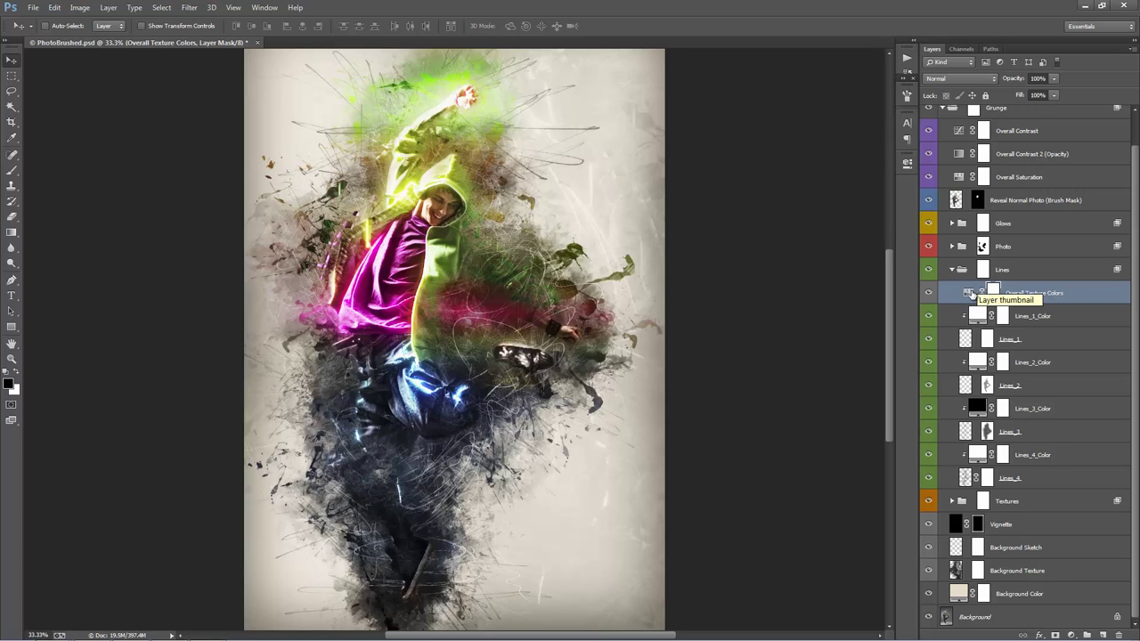
double_click(969, 293)
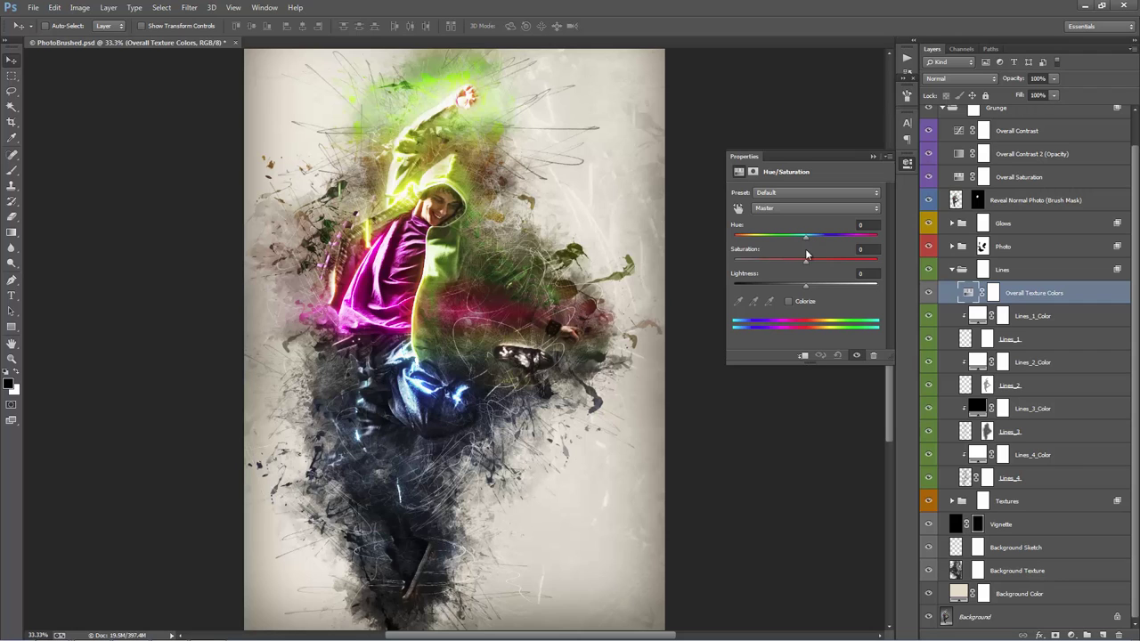
left_click_drag(806, 265, 830, 267)
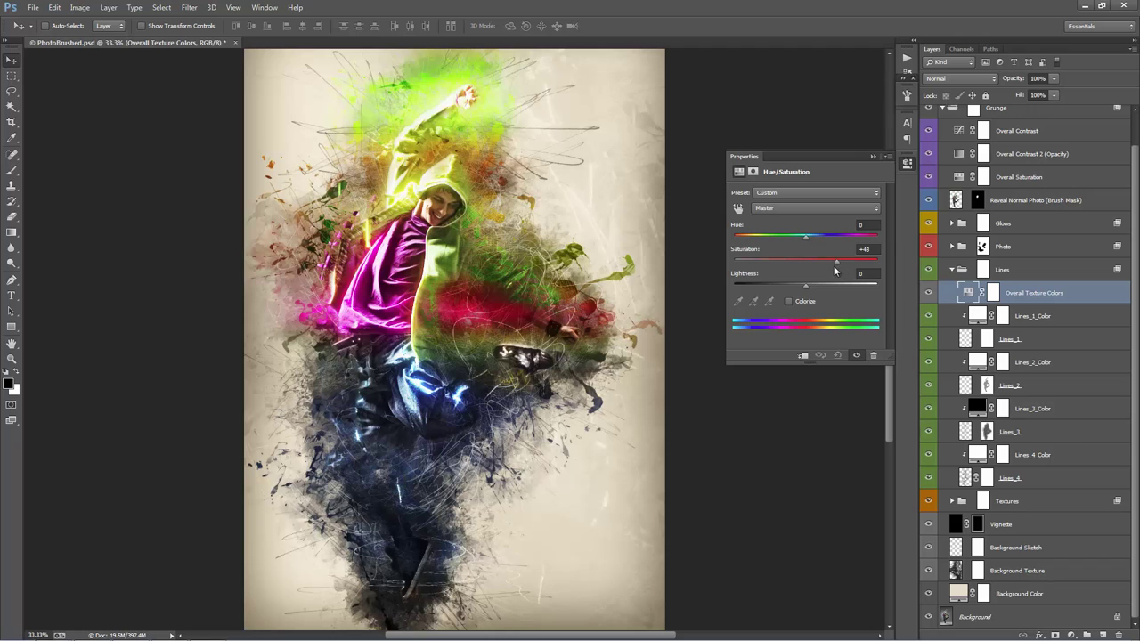
left_click_drag(810, 265, 838, 267)
left_click(873, 157)
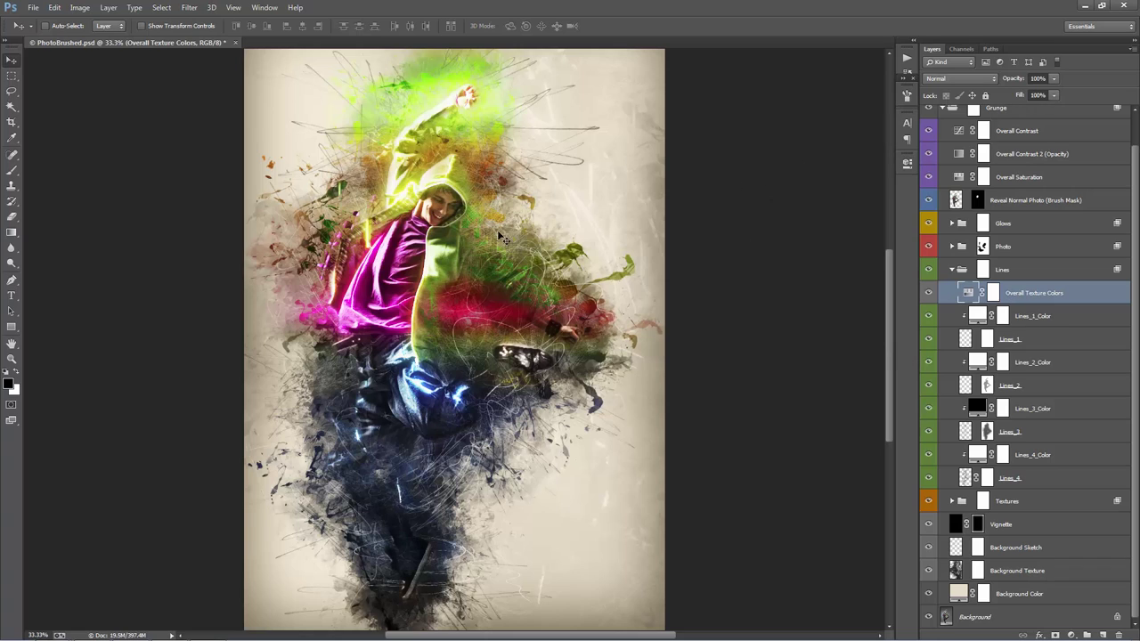
Move the Overall Texture Colors layer above the collapsed Lines group and set its hue to +3 and saturation to +12
left_click_drag(1017, 294, 1026, 261)
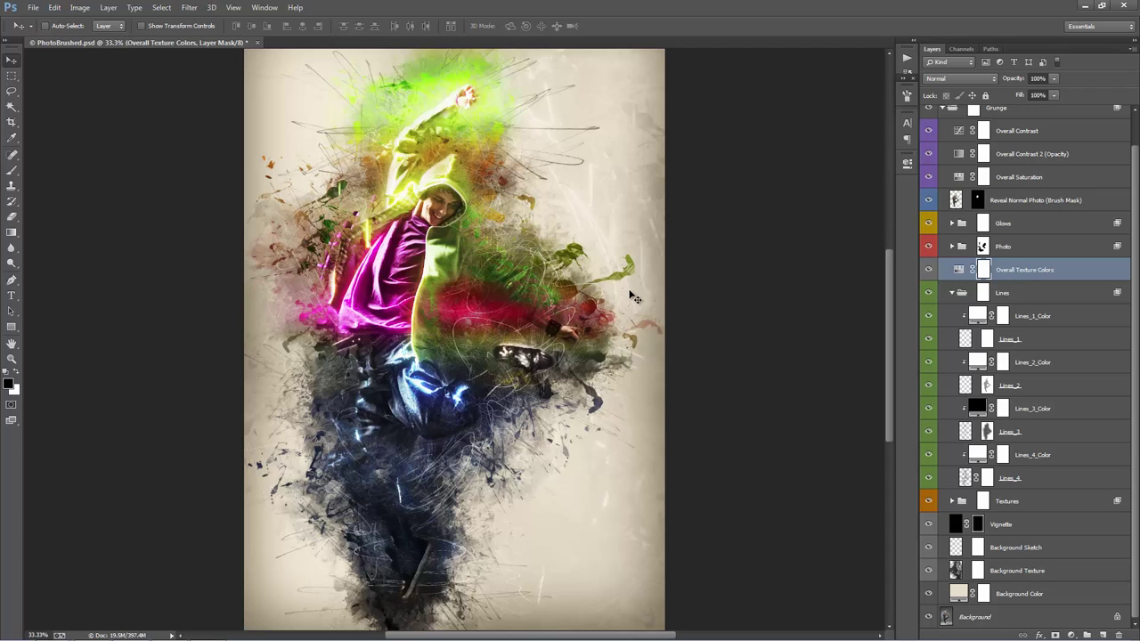
left_click(952, 293)
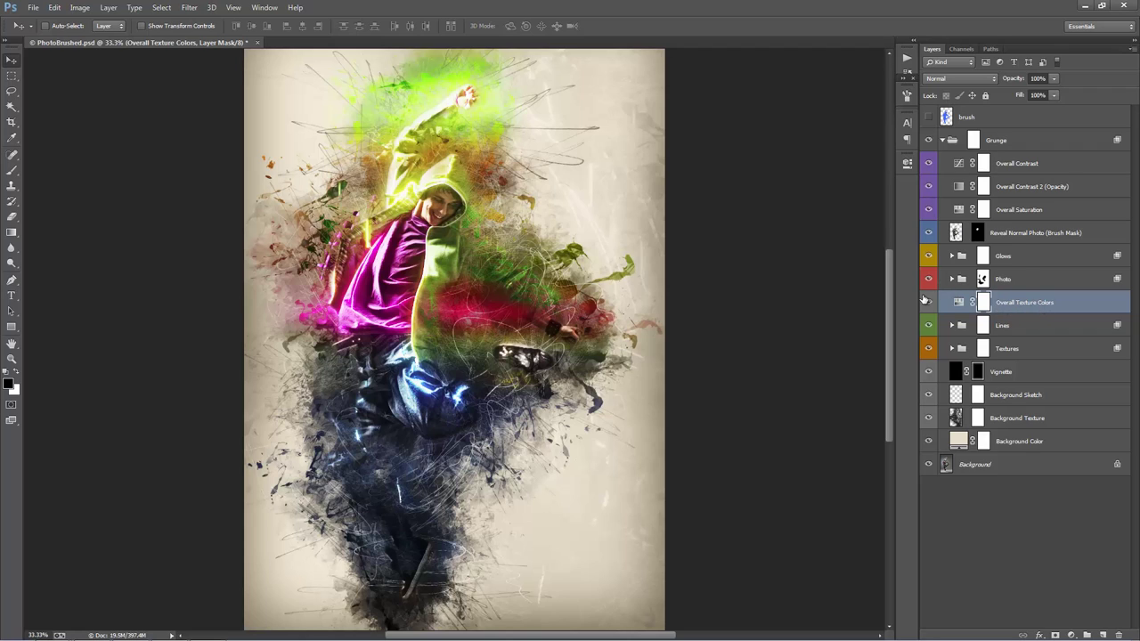
double_click(958, 304)
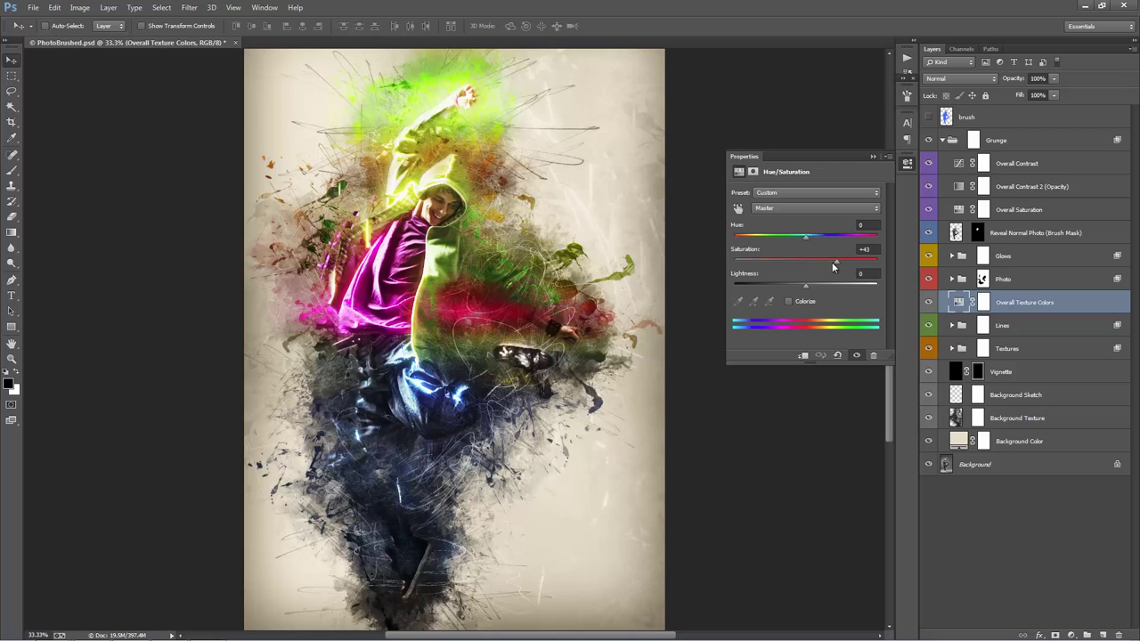
mouse_move(809, 266)
left_mouse_down()
mouse_move(849, 269)
mouse_move(827, 266)
mouse_move(825, 239)
mouse_move(855, 249)
mouse_move(771, 241)
mouse_move(810, 239)
mouse_move(756, 258)
mouse_move(817, 269)
left_mouse_up()
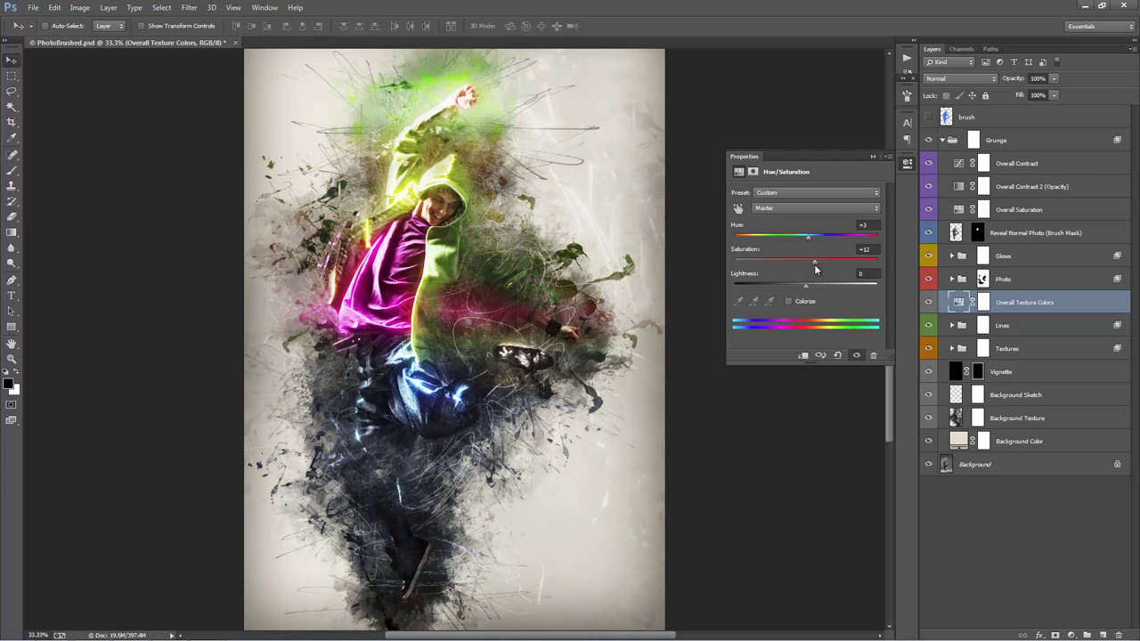
Try out Colorize on the Overall Texture Colors adjustment with different hue and saturation values, and turn it off again
left_click(789, 302)
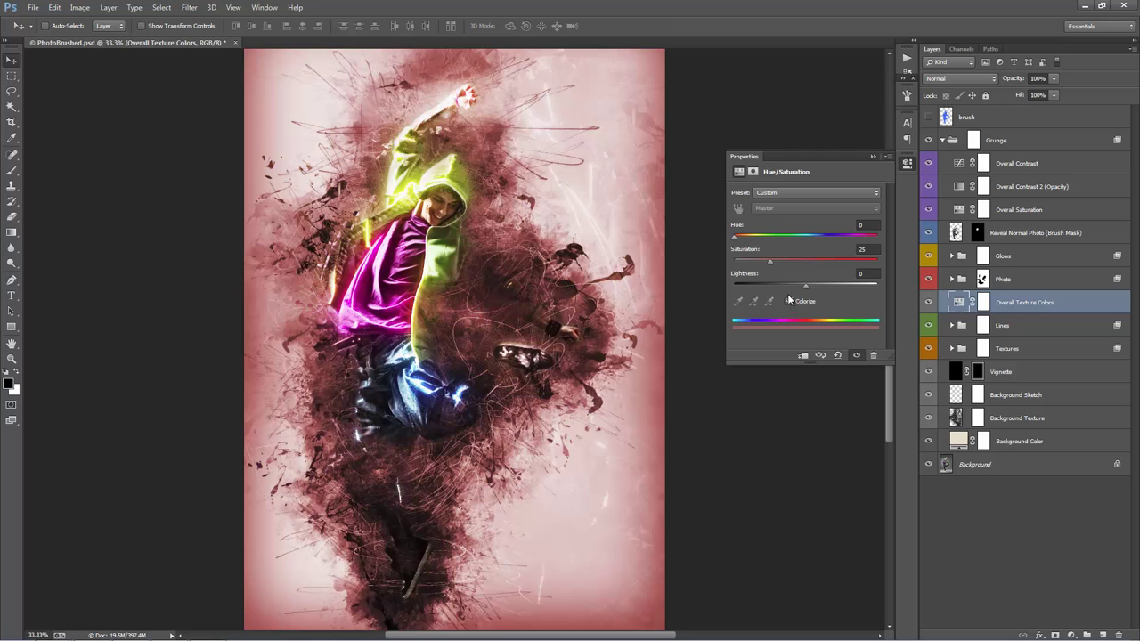
left_click_drag(770, 265, 878, 255)
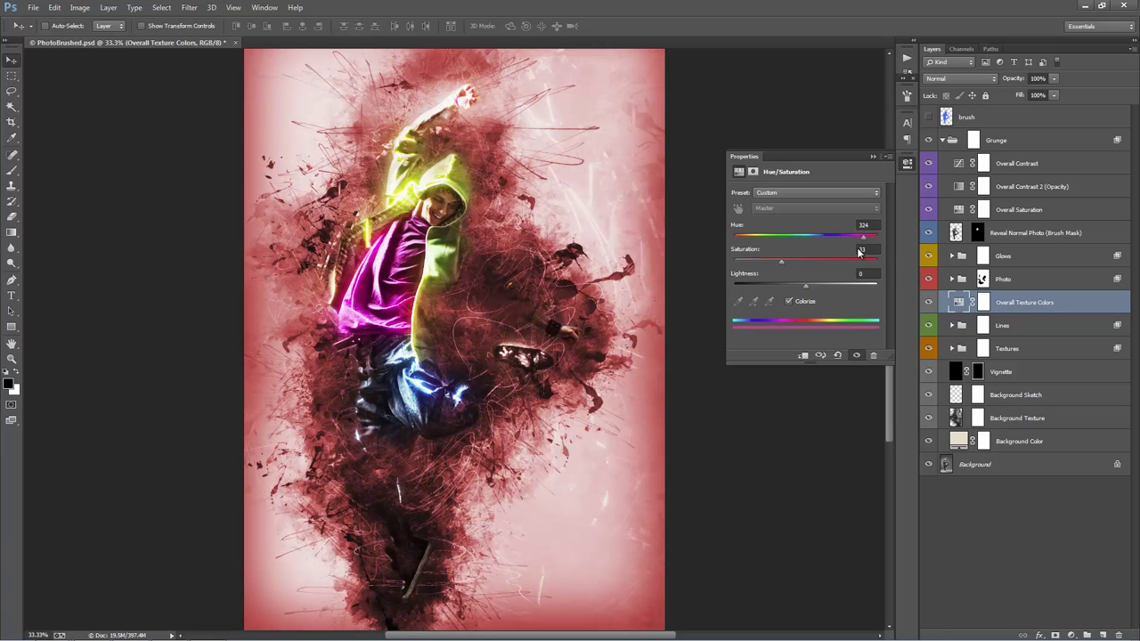
left_click(802, 299)
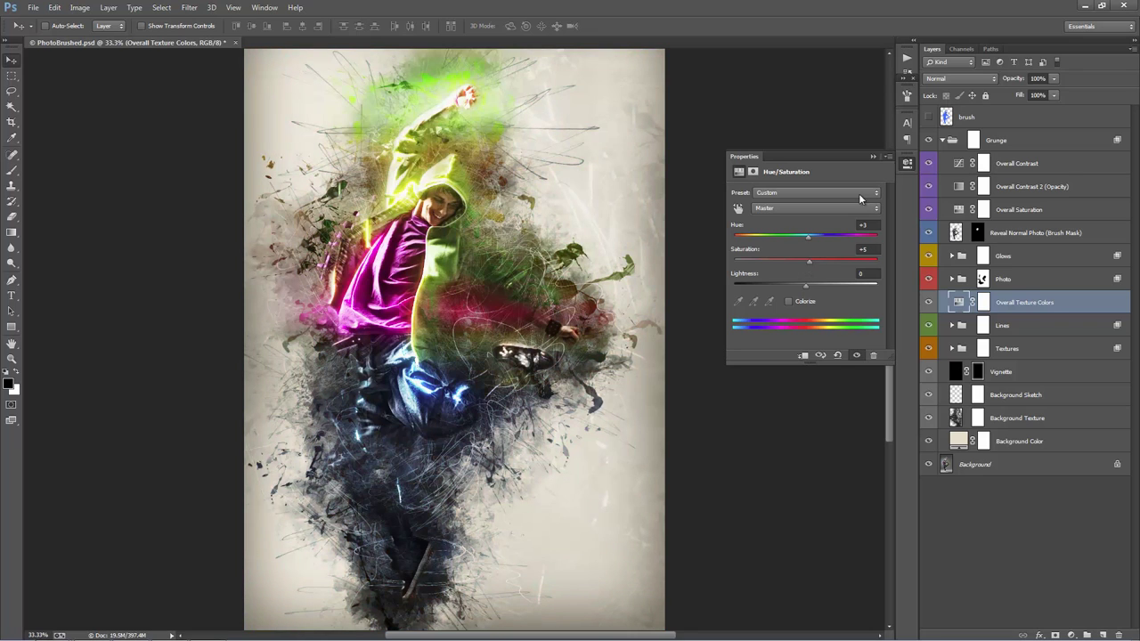
Close the Overall Texture Colors adjustment settings and expand the Lines group to show its layers
left_click(872, 157)
double_click(1014, 328)
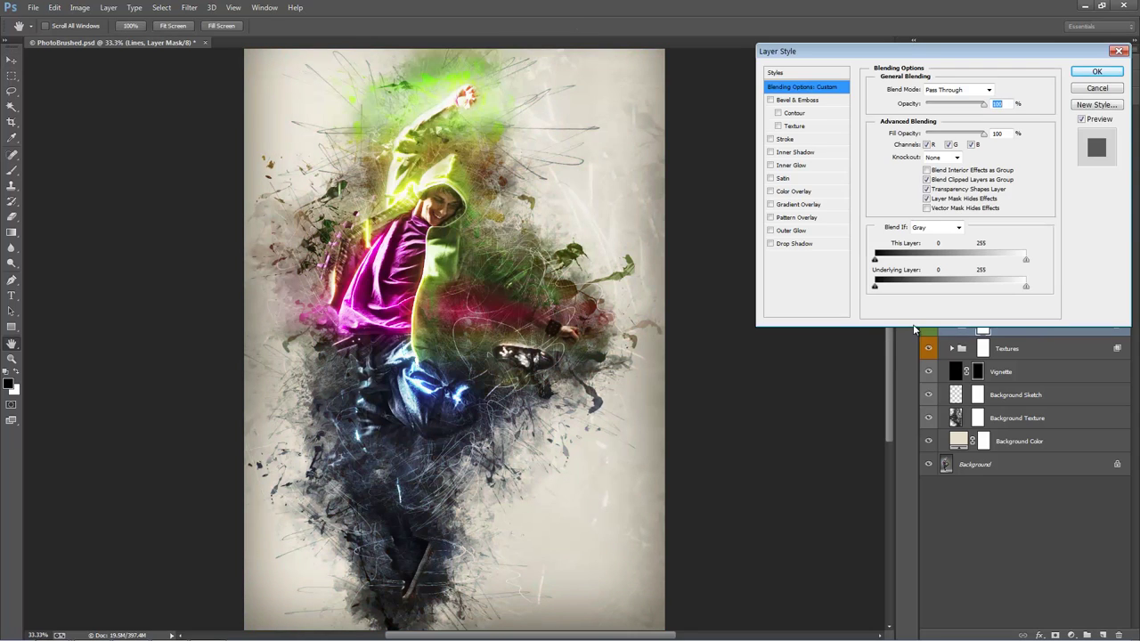
left_click(1098, 88)
left_click(958, 328)
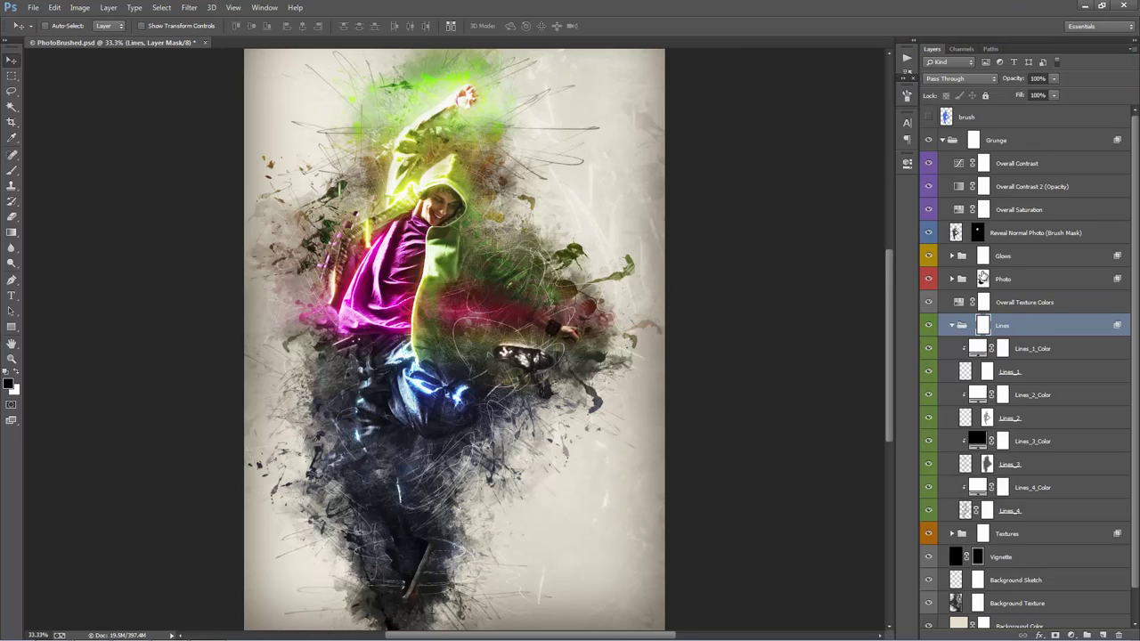
Point out the four line layers by selecting Lines_1, Lines_2, Lines_3 and Lines_4 together
left_click(1033, 338)
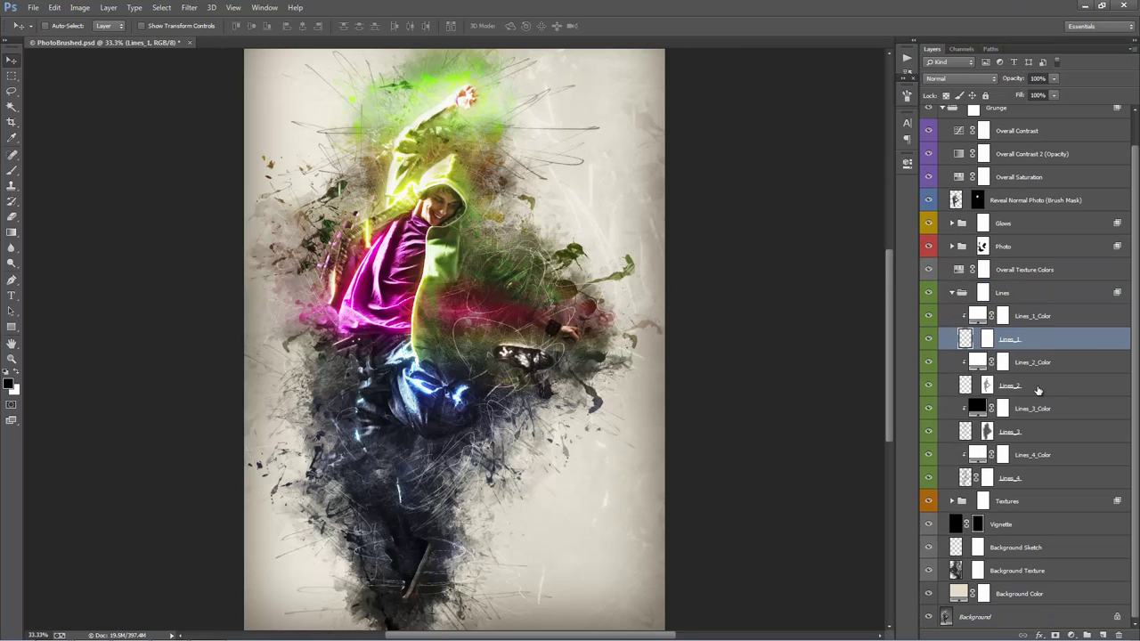
left_click(1033, 385, "ctrl")
left_click(1033, 432, "ctrl")
left_click(1033, 478, "ctrl")
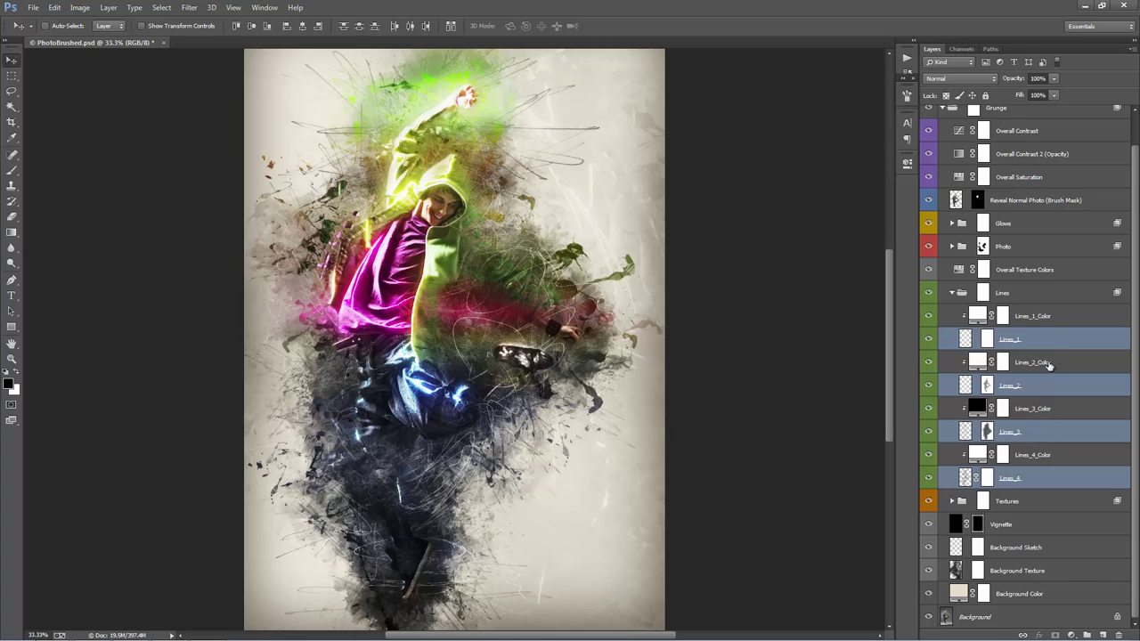
Go through the clipped color fill layers one by one, from Lines_1_Color to Lines_4_Color
left_click(1035, 316)
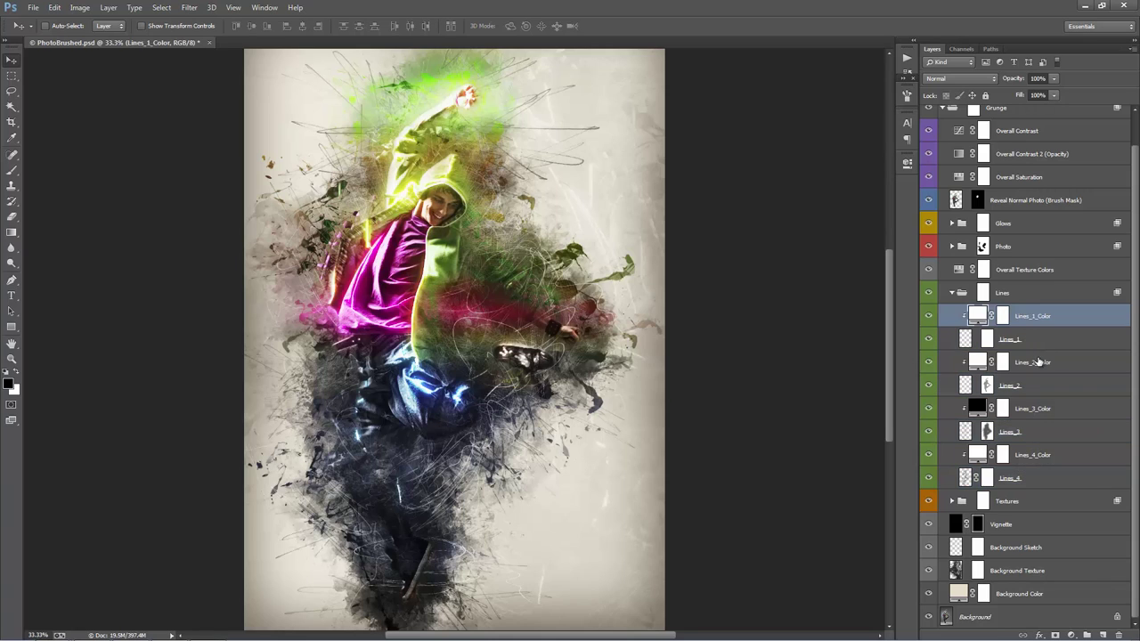
left_click(1038, 362)
left_click(1042, 408)
left_click(1042, 454)
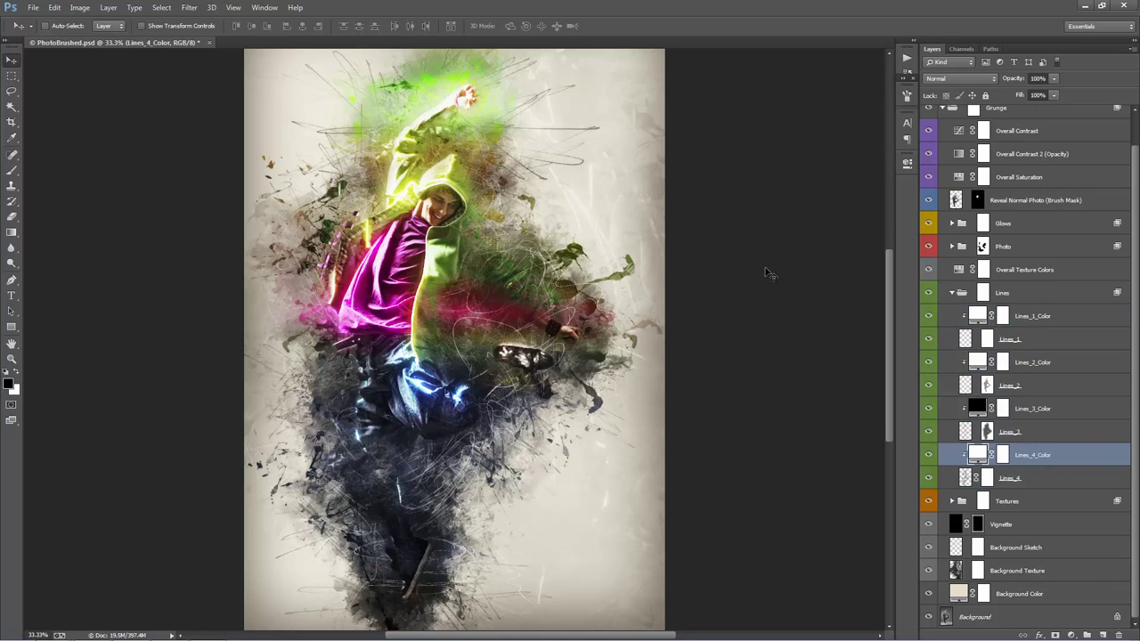
Compare the artwork with and without the Lines_1 layer by toggling its visibility, leaving it shown
left_click_drag(648, 255, 685, 260)
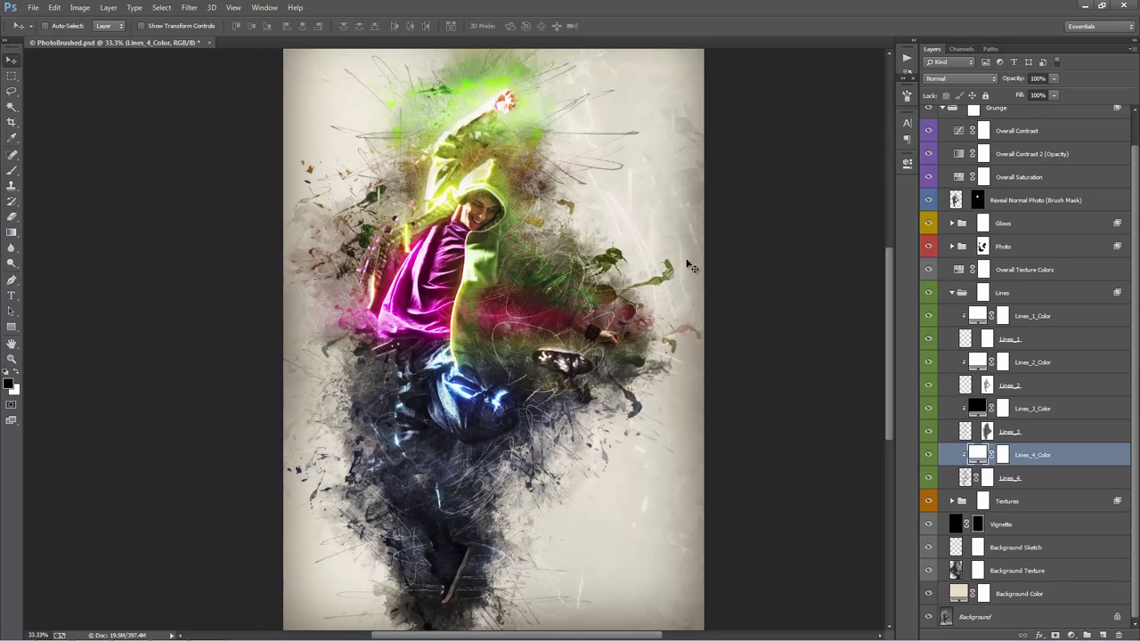
left_click(1067, 342)
left_click(931, 341)
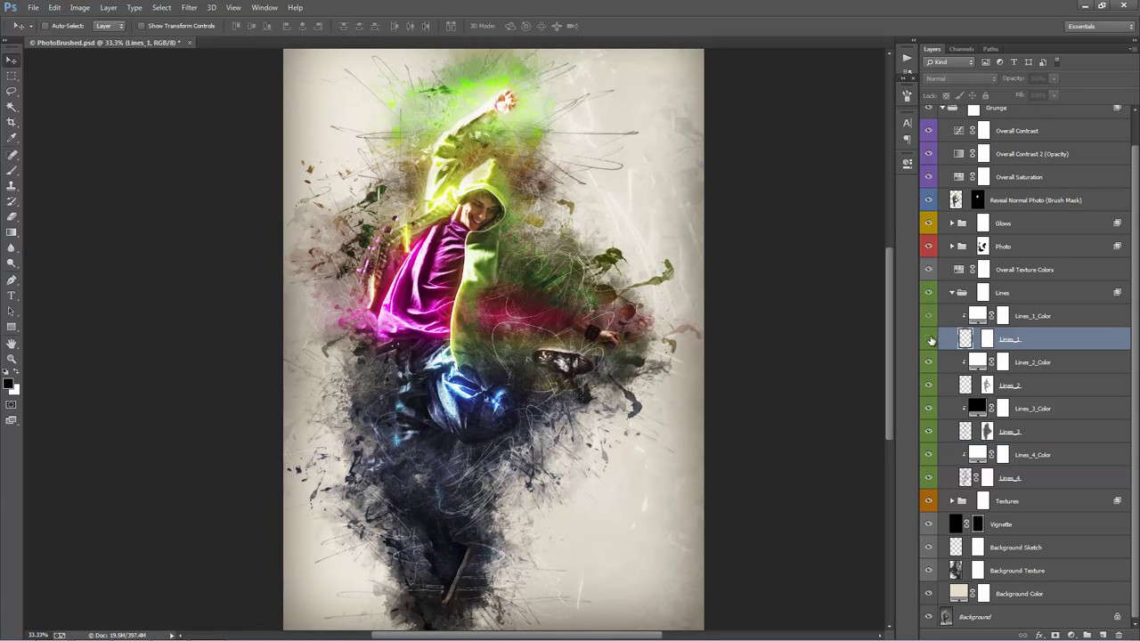
left_click(931, 341)
left_click(930, 341)
left_click(931, 341)
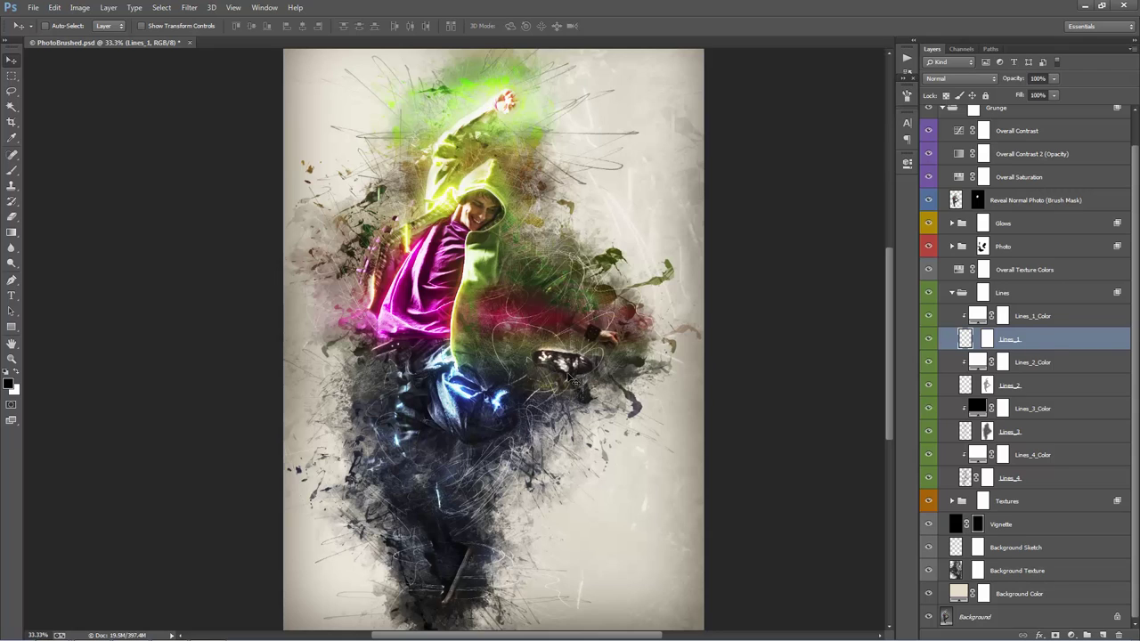
Set the fill color of the Lines_1_Color layer to bright blue (#00b4ff)
left_click_drag(570, 367, 545, 342)
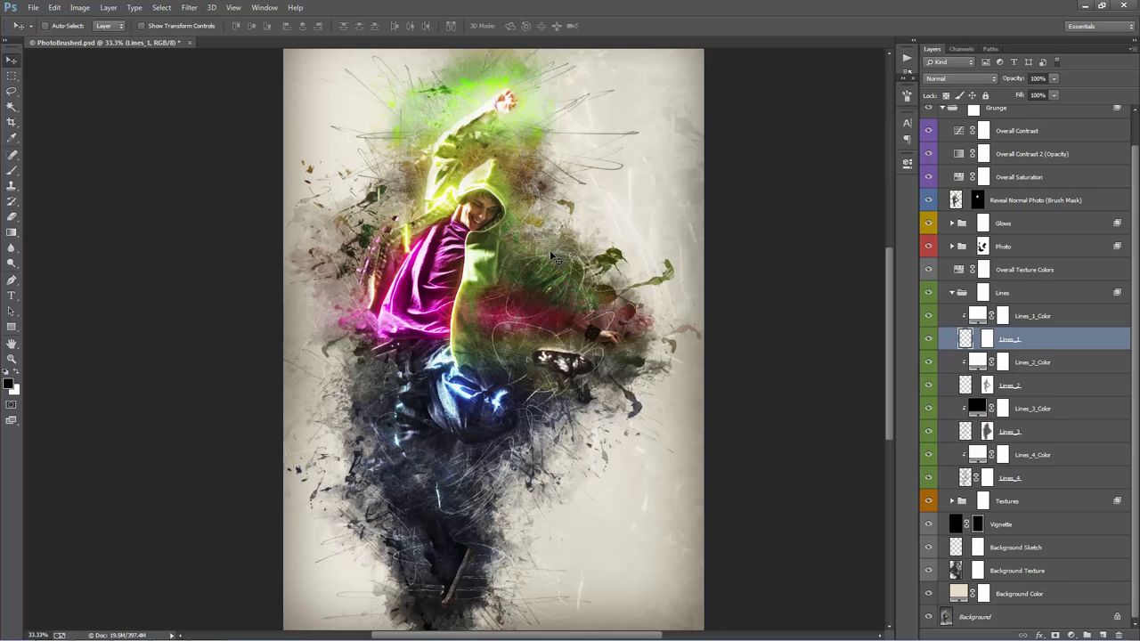
left_click(986, 339)
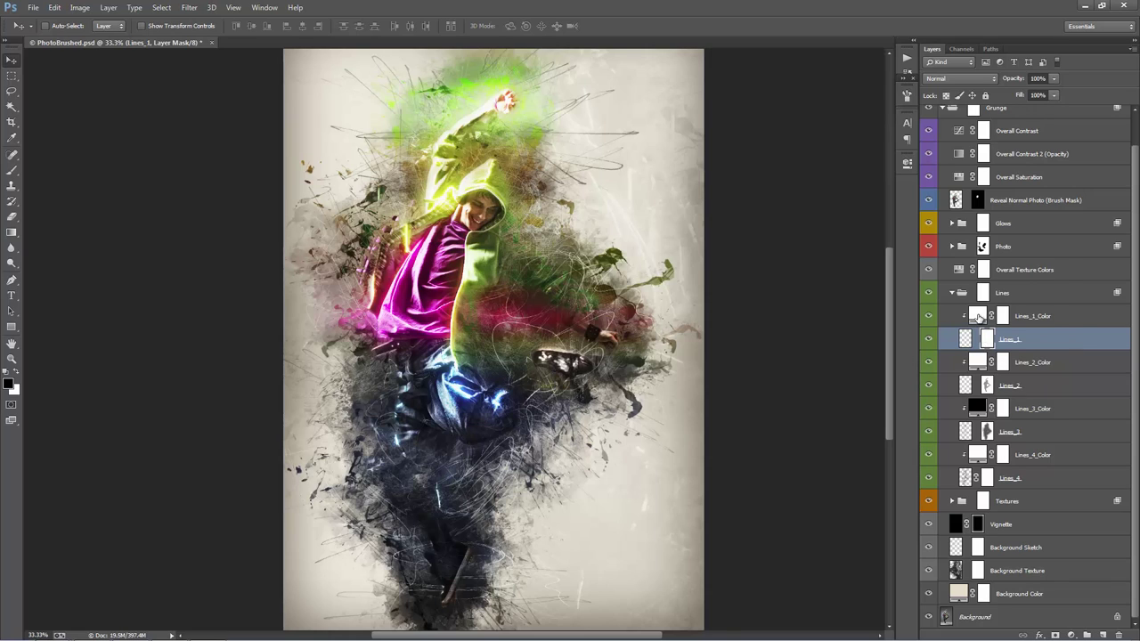
double_click(978, 317)
type("ff0000")
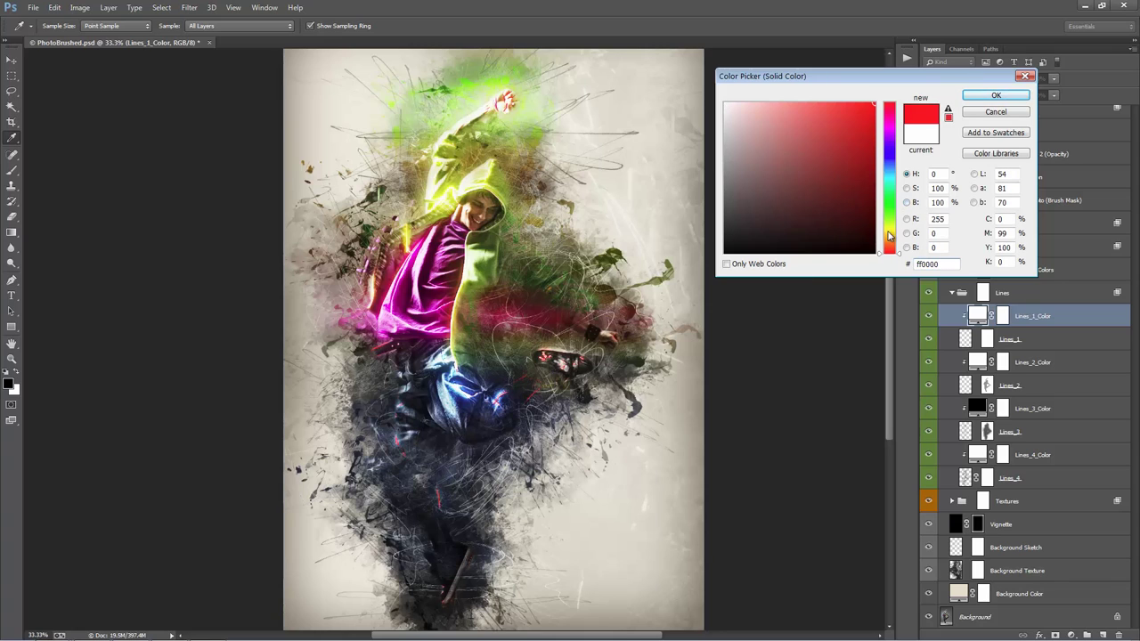
left_click_drag(891, 237, 898, 173)
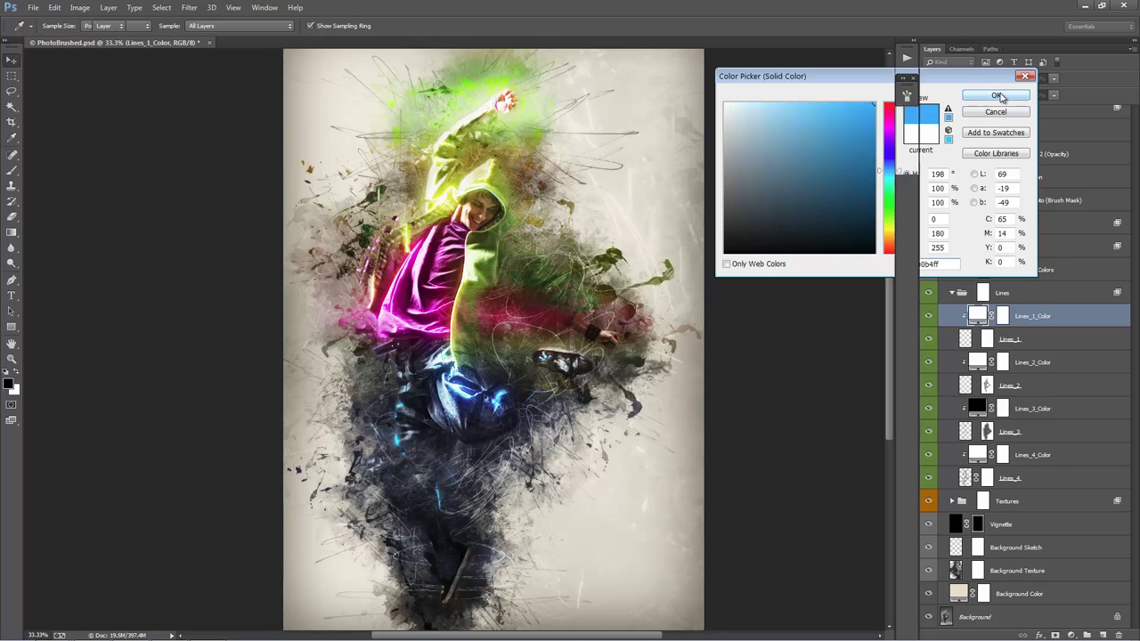
left_click(996, 95)
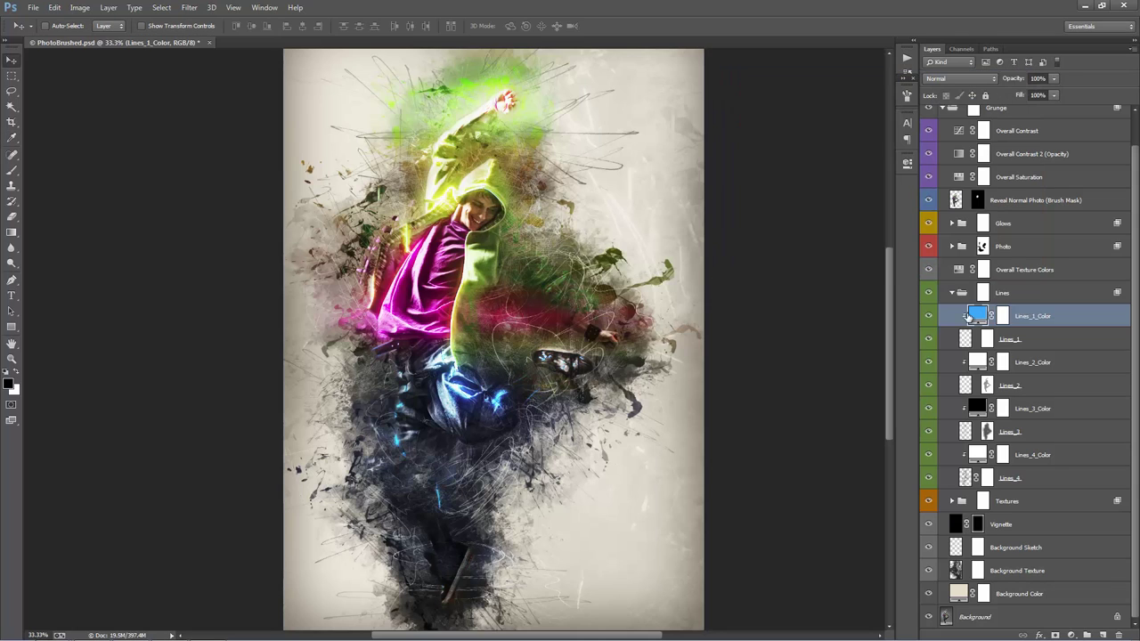
Compare the artwork with and without Lines_2, and set the Lines_2_Color fill to pale green (#e9ffc6)
left_click(928, 385)
left_click(928, 385)
left_click(928, 384)
left_click(929, 385)
double_click(980, 362)
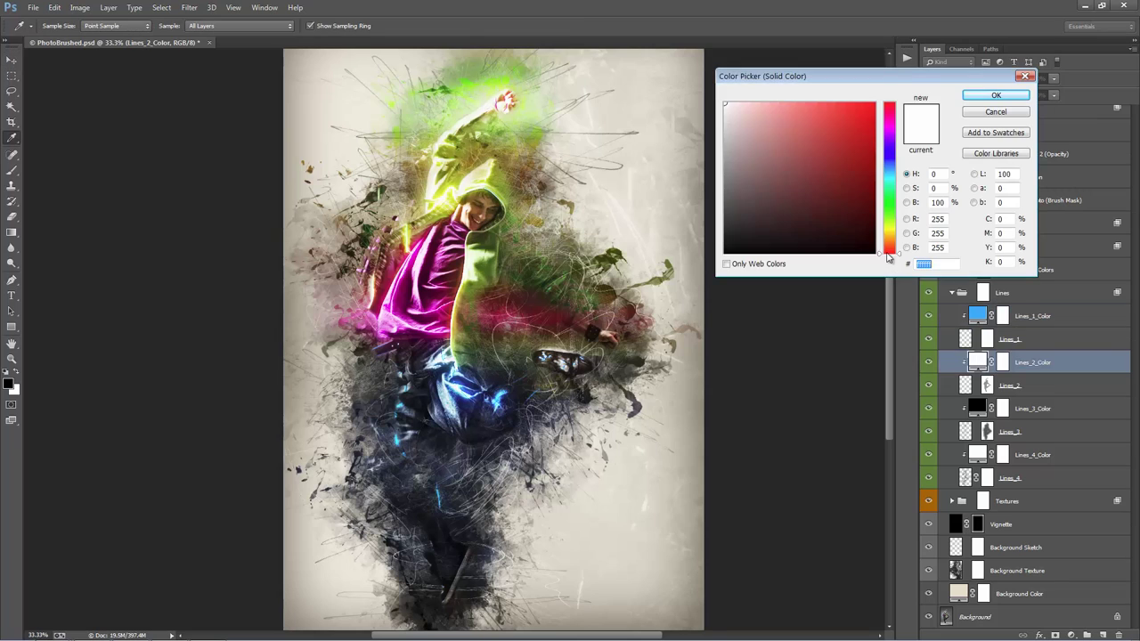
left_click(889, 224)
left_click(870, 107)
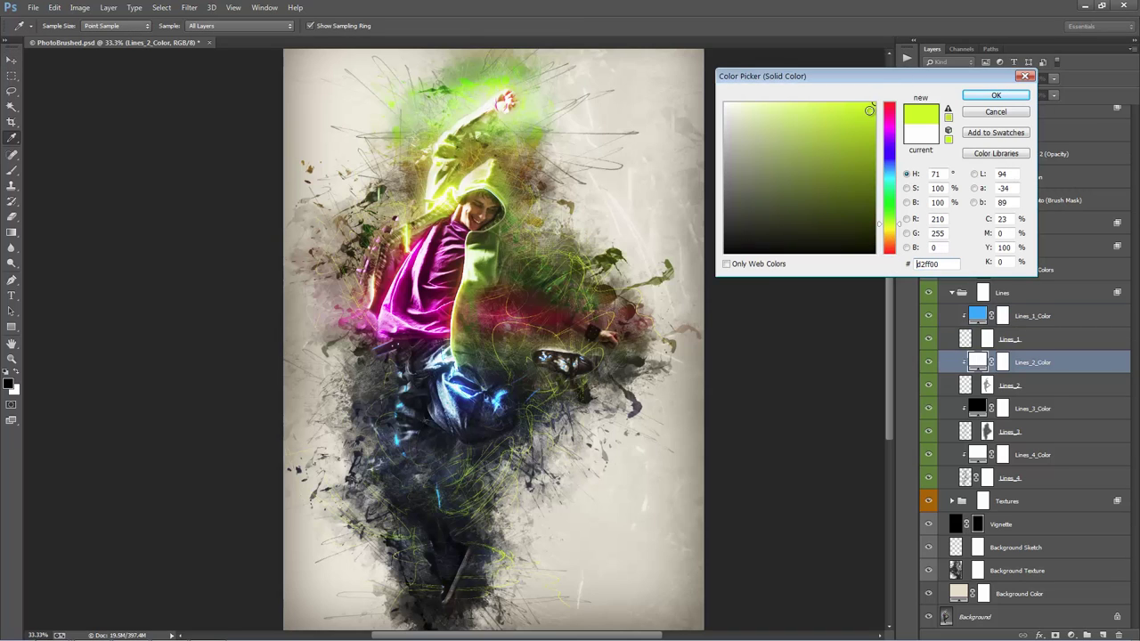
left_click(886, 195)
left_click(888, 168)
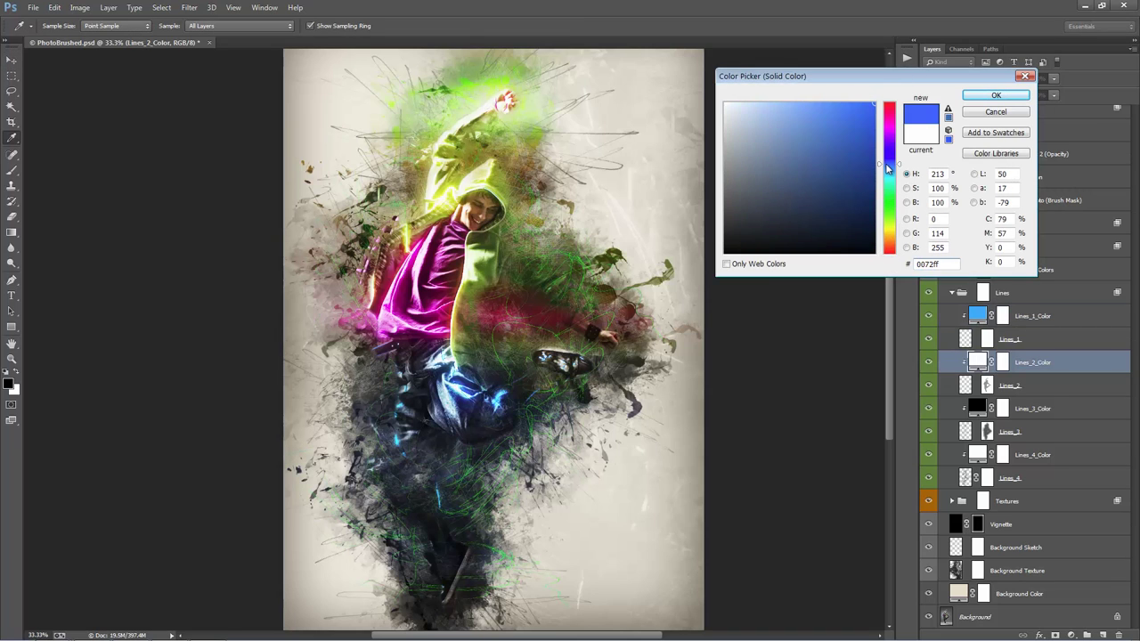
left_click_drag(887, 168, 887, 110)
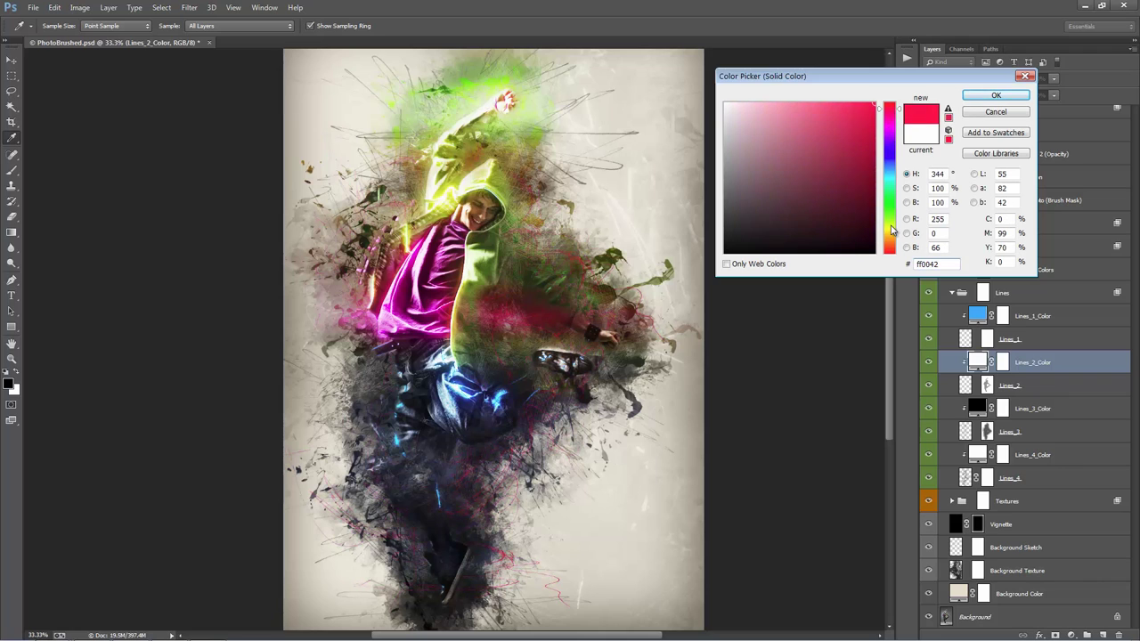
mouse_move(891, 225)
left_mouse_down()
mouse_move(891, 239)
mouse_move(892, 223)
left_mouse_up()
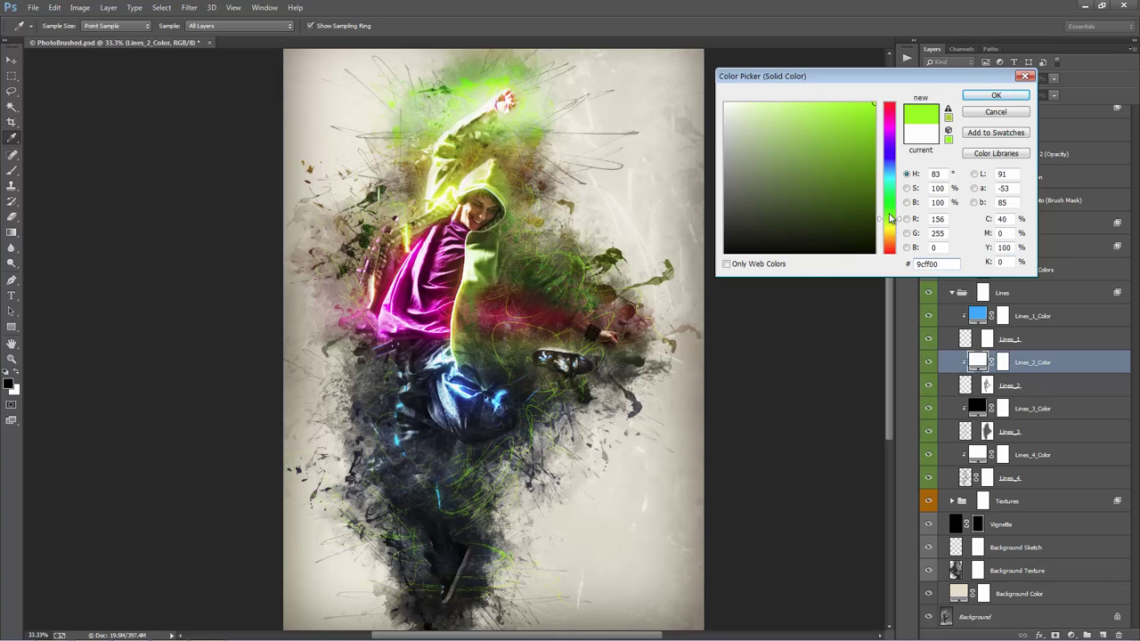
left_click_drag(824, 190, 875, 103)
left_click_drag(807, 142, 755, 79)
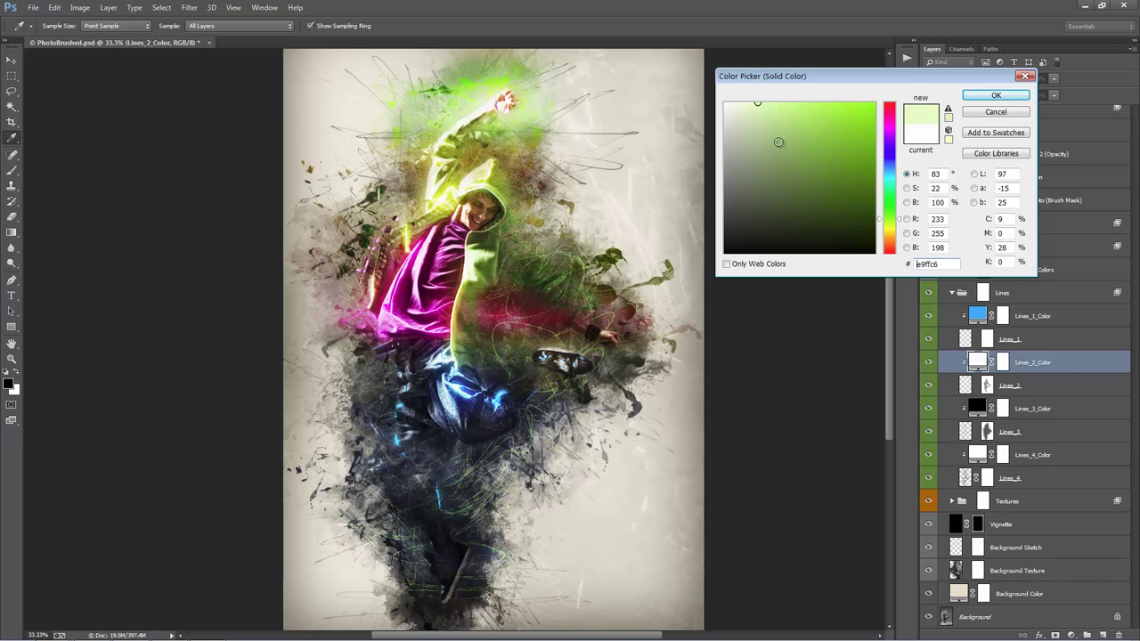
left_click(996, 96)
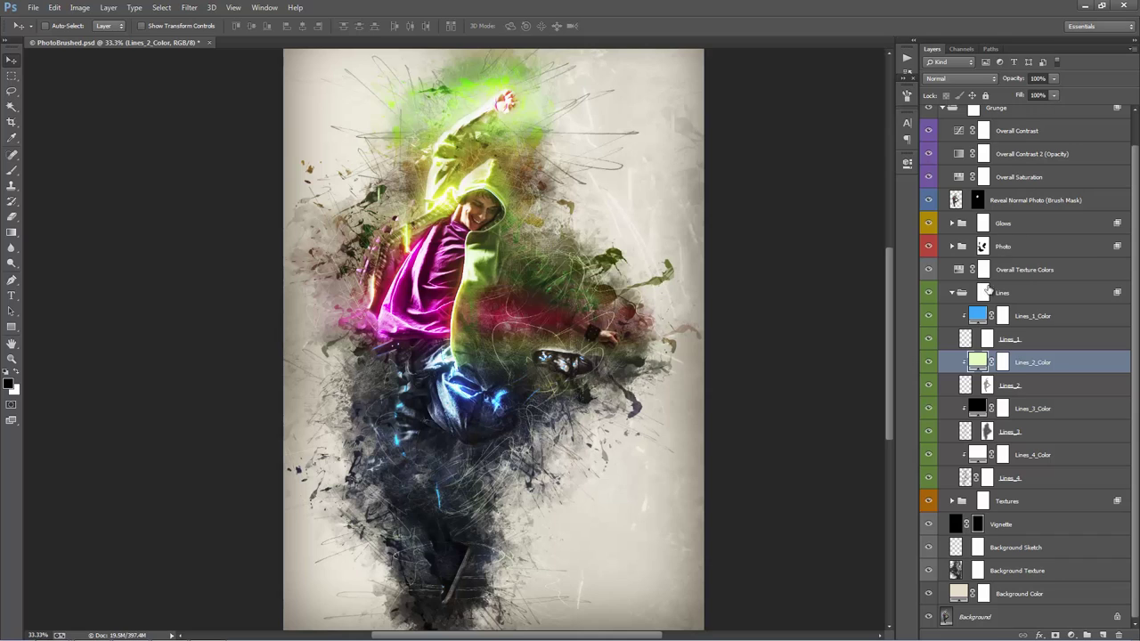
Duplicate the Lines_2 layer directly below the original and move the copied lines up towards the raised arm
left_click(1021, 385)
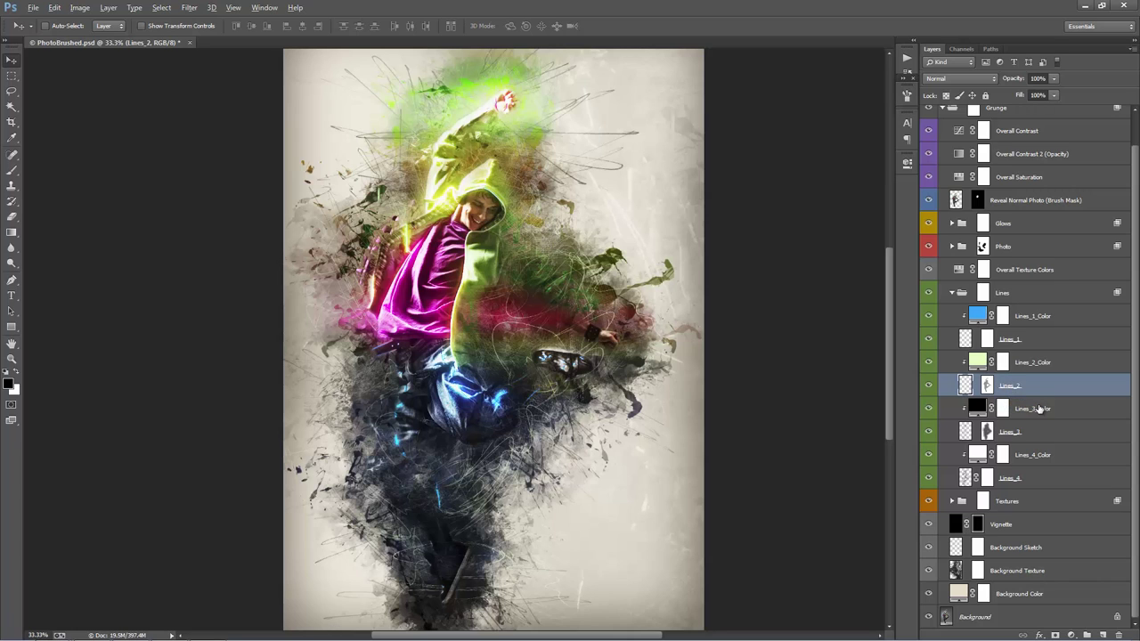
left_click_drag(1007, 392, 1021, 409)
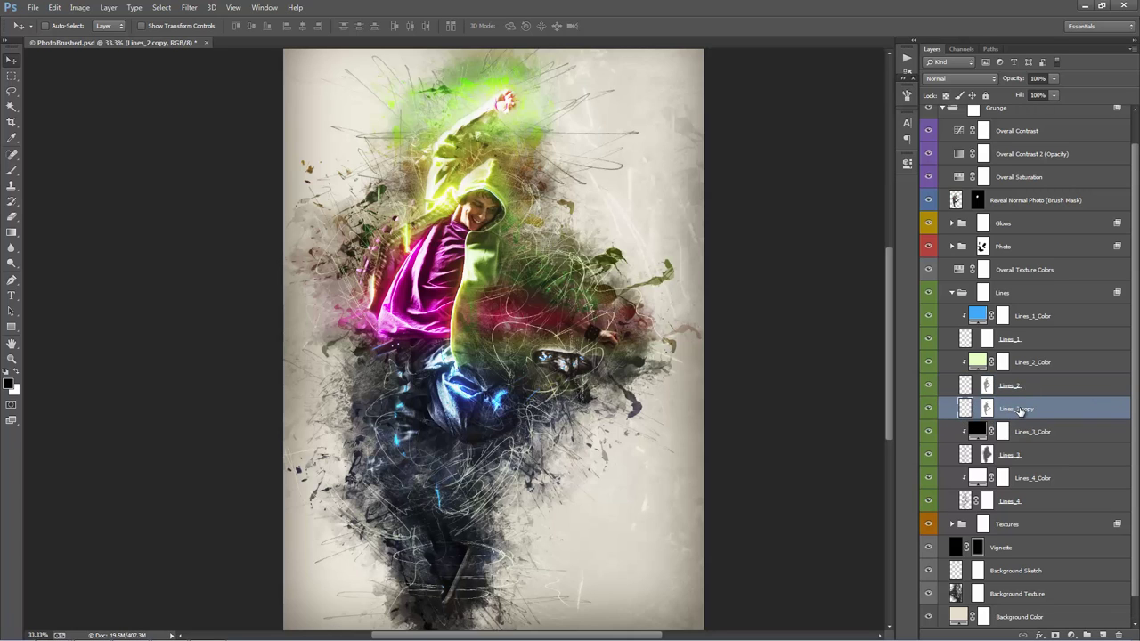
left_click_drag(554, 359, 539, 225)
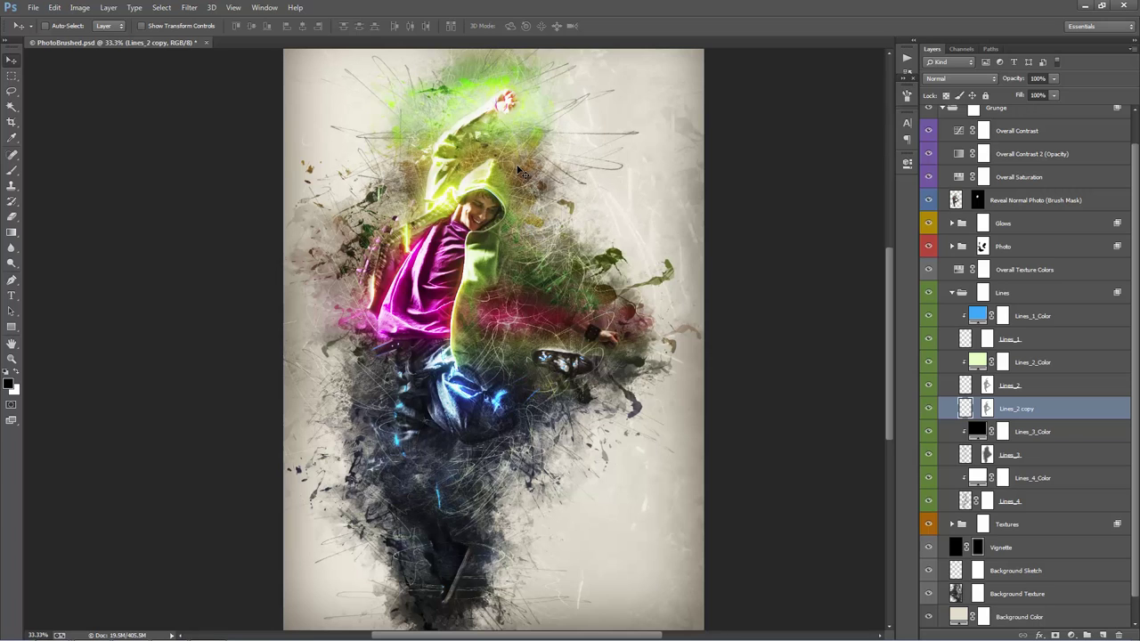
Duplicate Lines_2_Color directly above the Lines_2 copy layer and clip the duplicate to that layer
left_click(1033, 372)
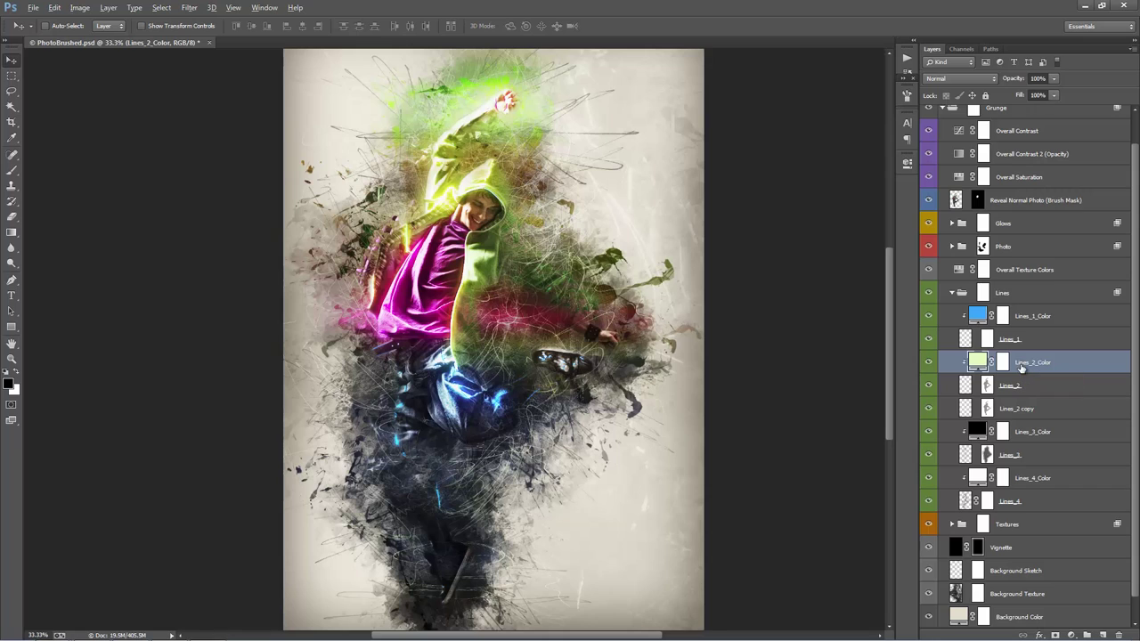
left_click_drag(1020, 362, 1021, 399)
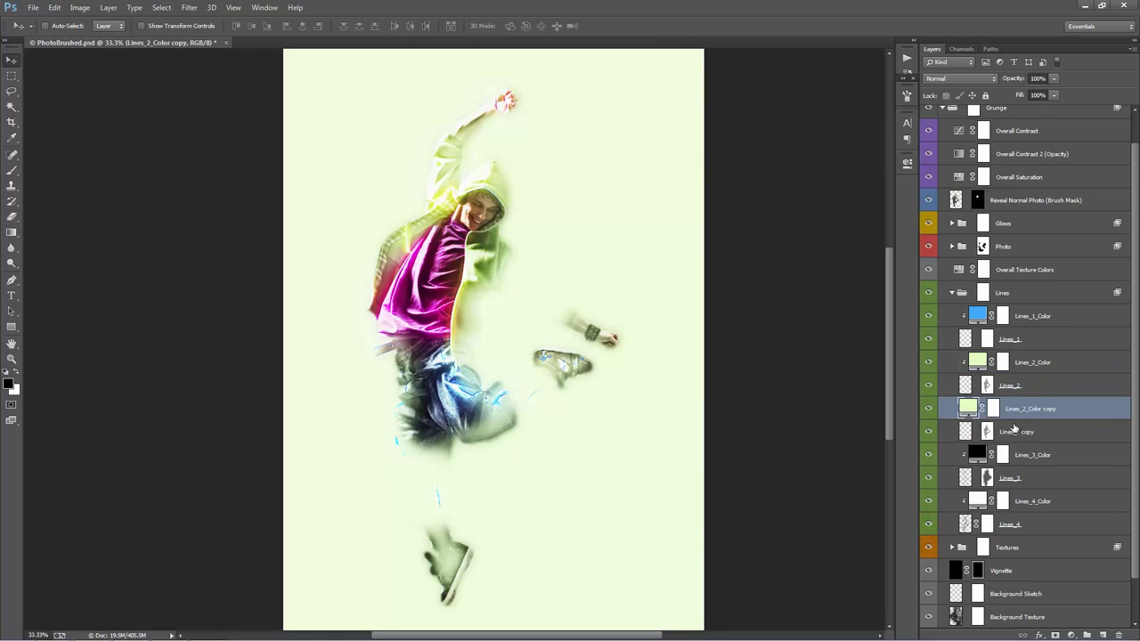
left_click(1031, 431)
left_click(1031, 417)
left_click(967, 415, "alt")
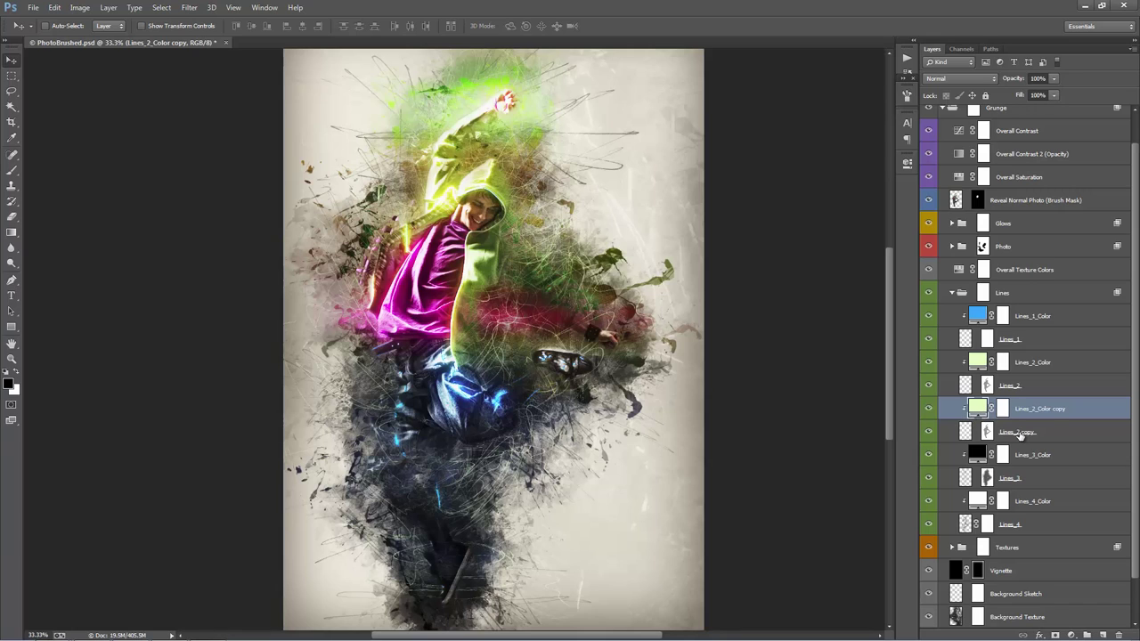
Try a red fill (#ff0000) on Lines_2_Color copy without applying it, and delete both duplicated layers
double_click(978, 408)
mouse_move(889, 122)
left_mouse_down()
mouse_move(895, 89)
mouse_move(880, 98)
left_mouse_up()
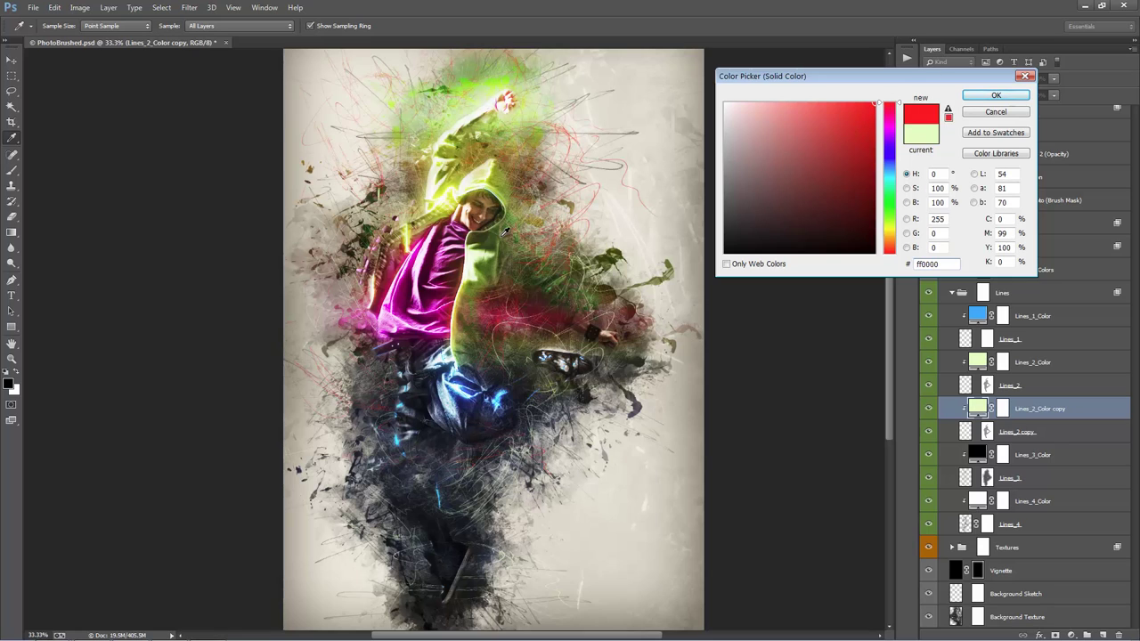
left_click(998, 113)
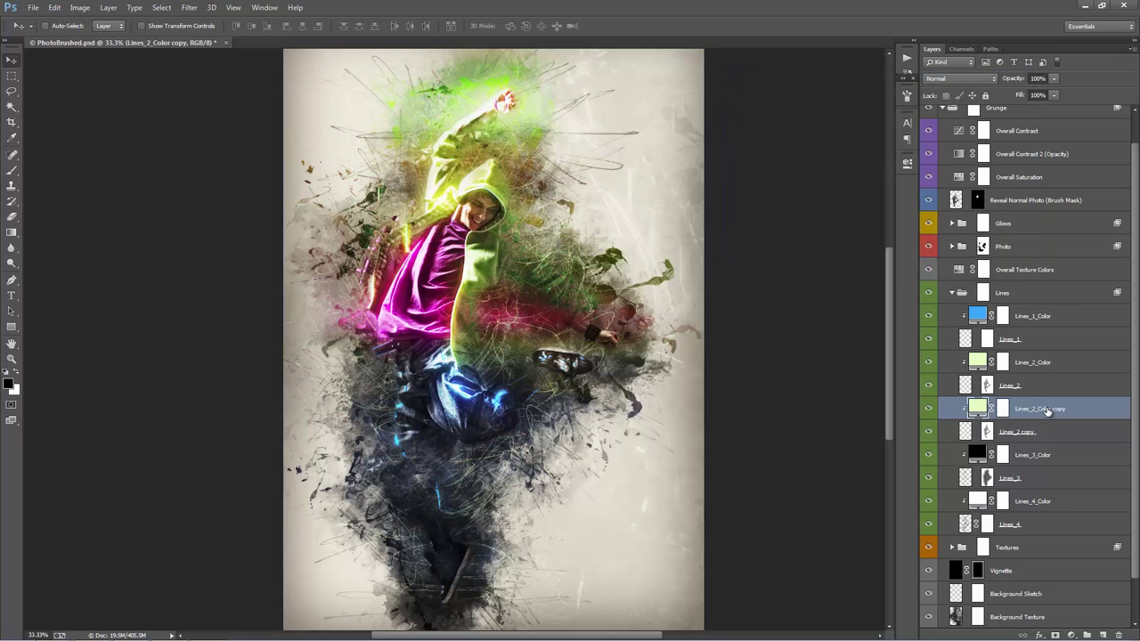
key("Delete")
key("Delete")
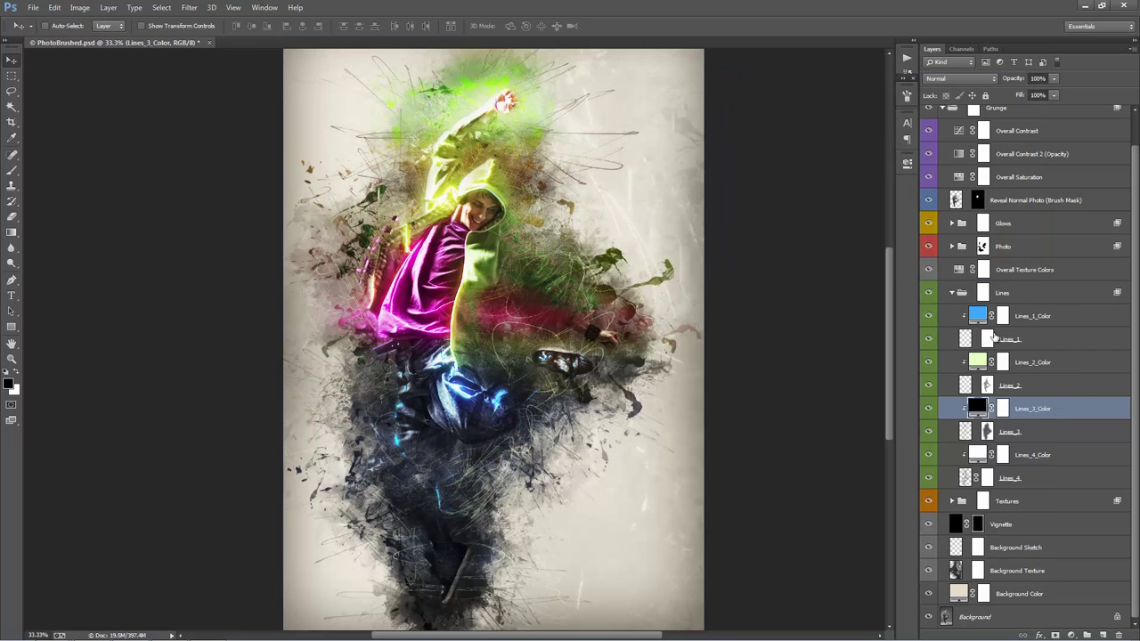
Toggle the visibility of the Lines_3 and Lines_4 layers to examine what each one adds to the artwork
left_click(1043, 434)
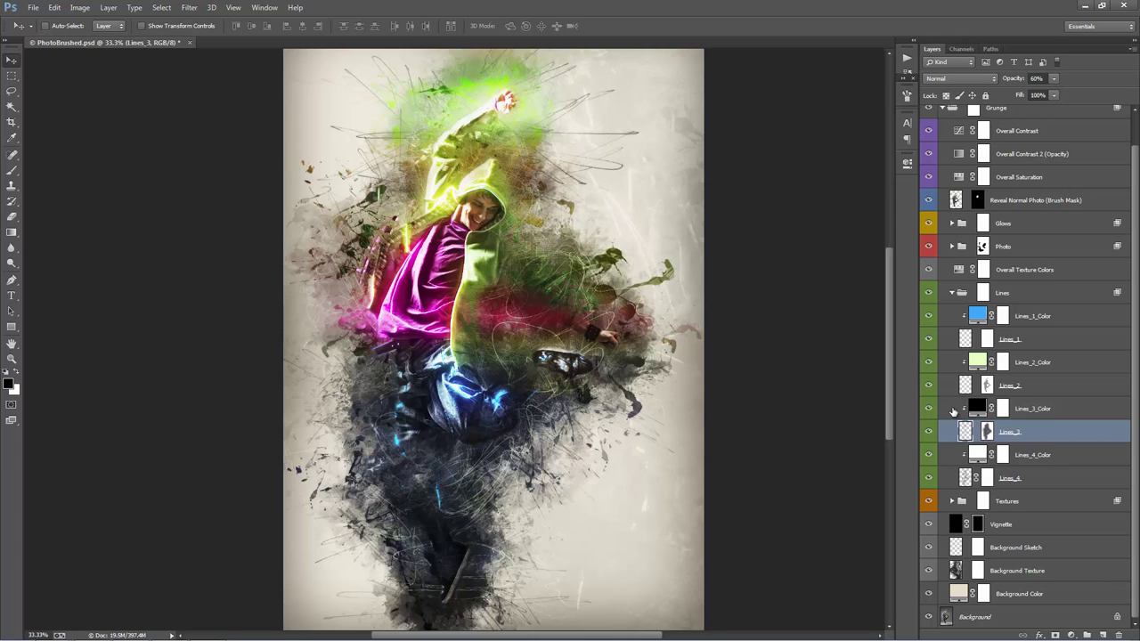
left_click(928, 431)
left_click(929, 431)
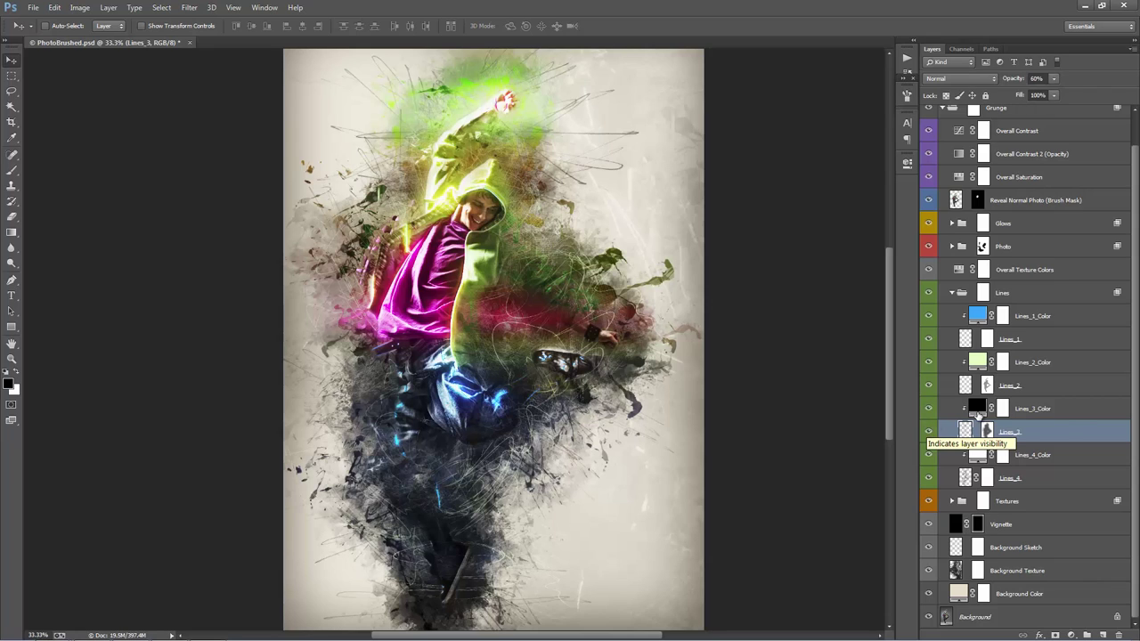
left_click(933, 478)
left_click(929, 478)
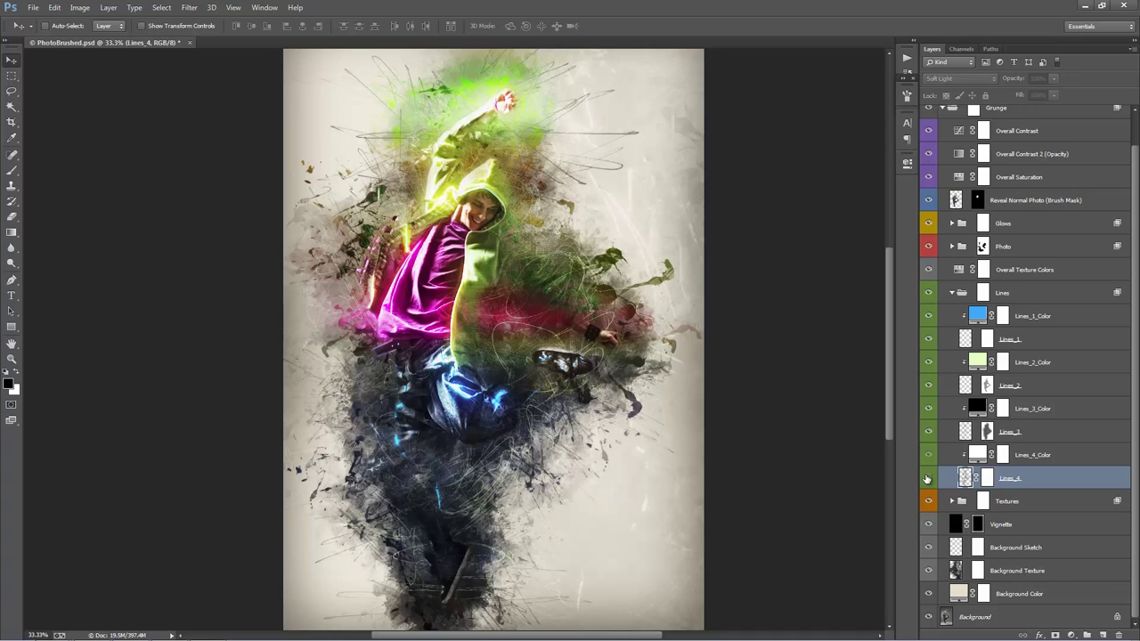
left_click(928, 478)
left_click(928, 478)
left_click(928, 479)
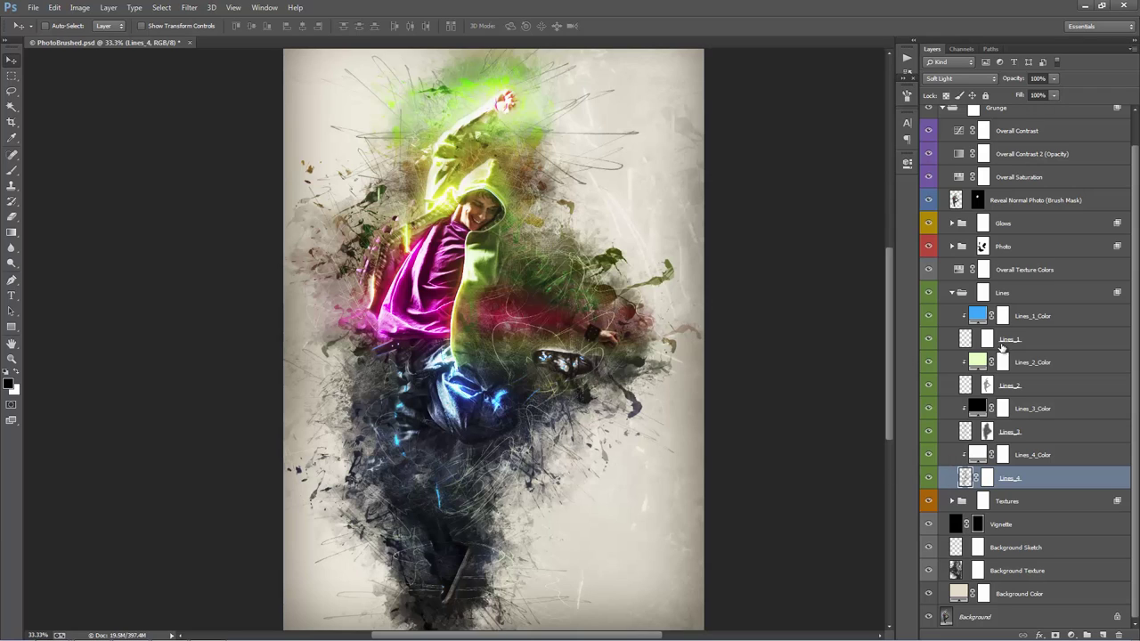
Collapse the Lines group and examine the Textures group by toggling its visibility and expanding it
left_click(953, 293)
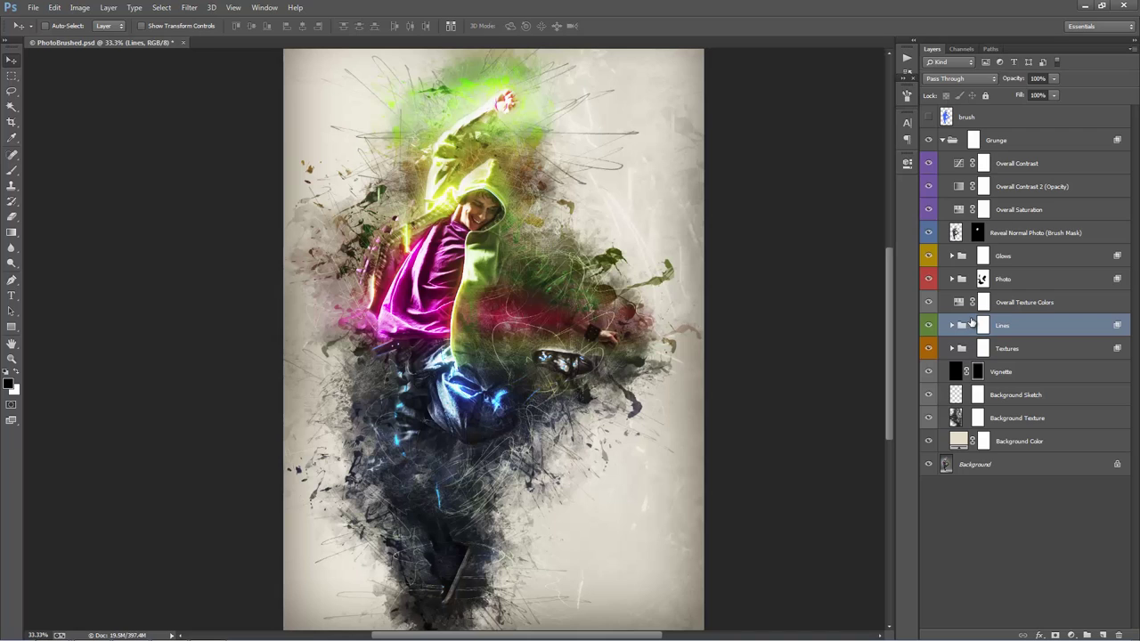
left_click(1010, 349)
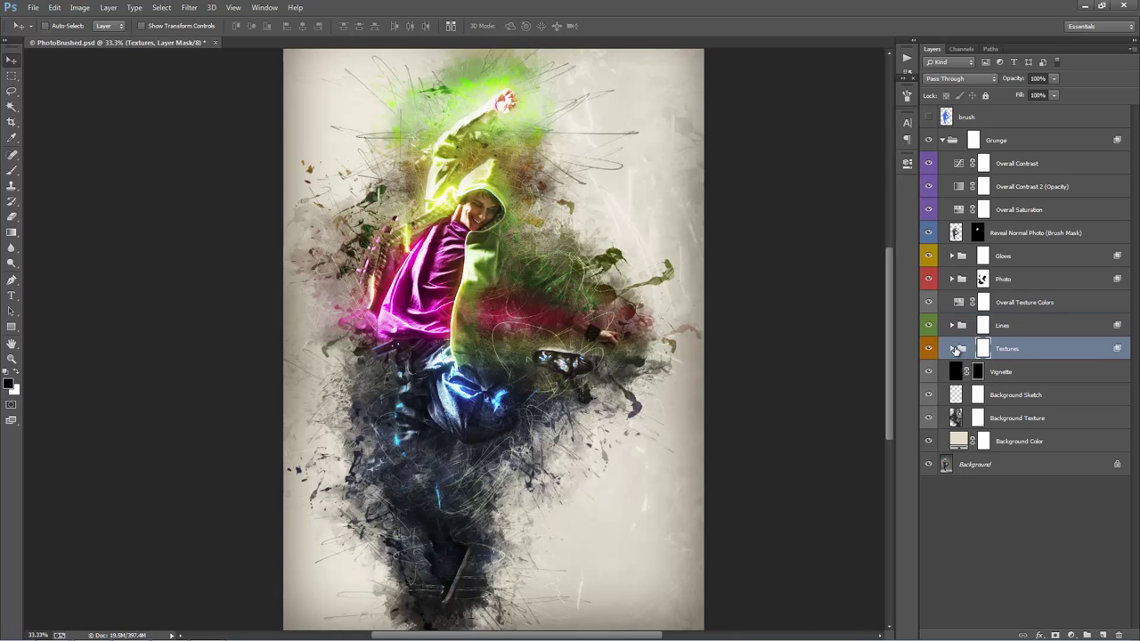
left_click(931, 349)
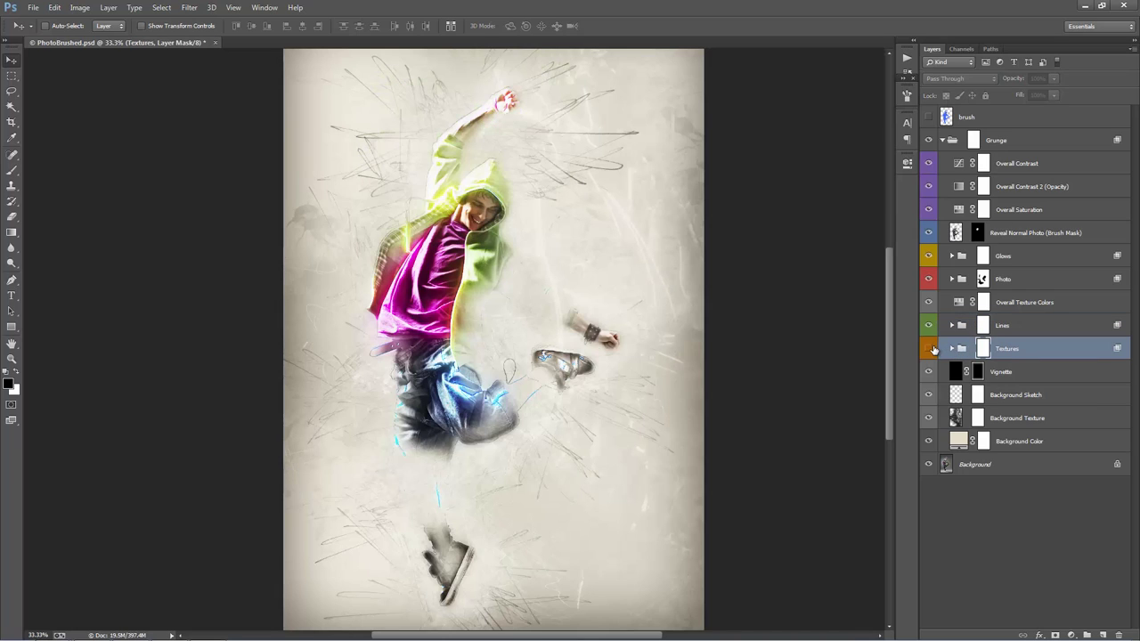
left_click(931, 349)
left_click(931, 349)
left_click(931, 349)
left_click(951, 349)
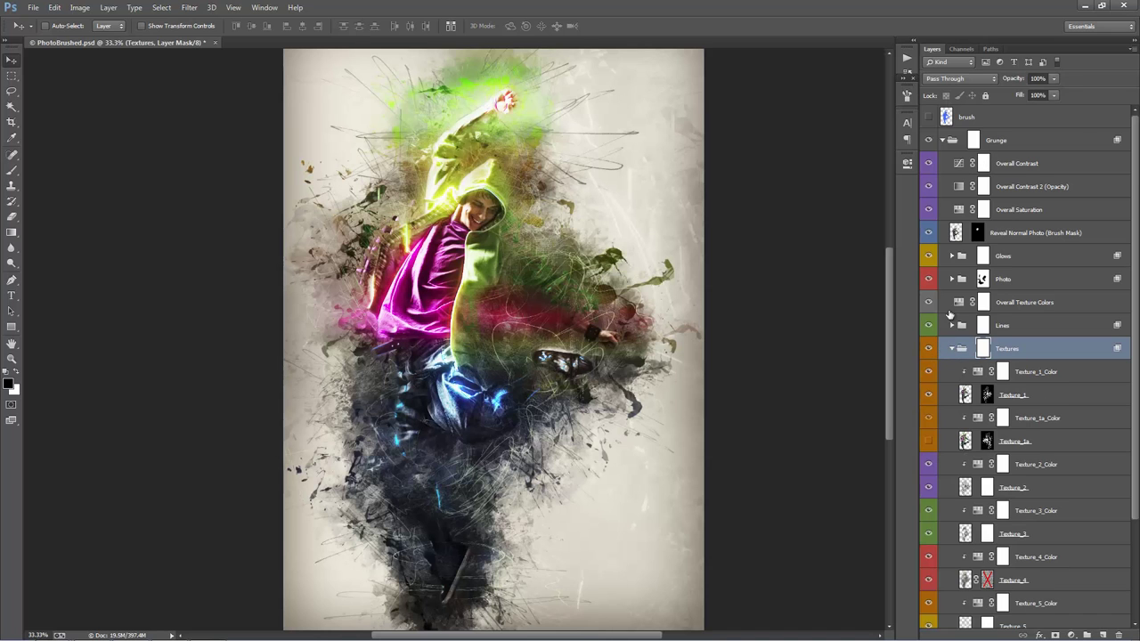
Select the Texture_1, Texture_1a, Texture_2, Texture_3, Texture_4 and Texture_5 layers together
scroll(949, 315, "down", 3)
left_click(1022, 272)
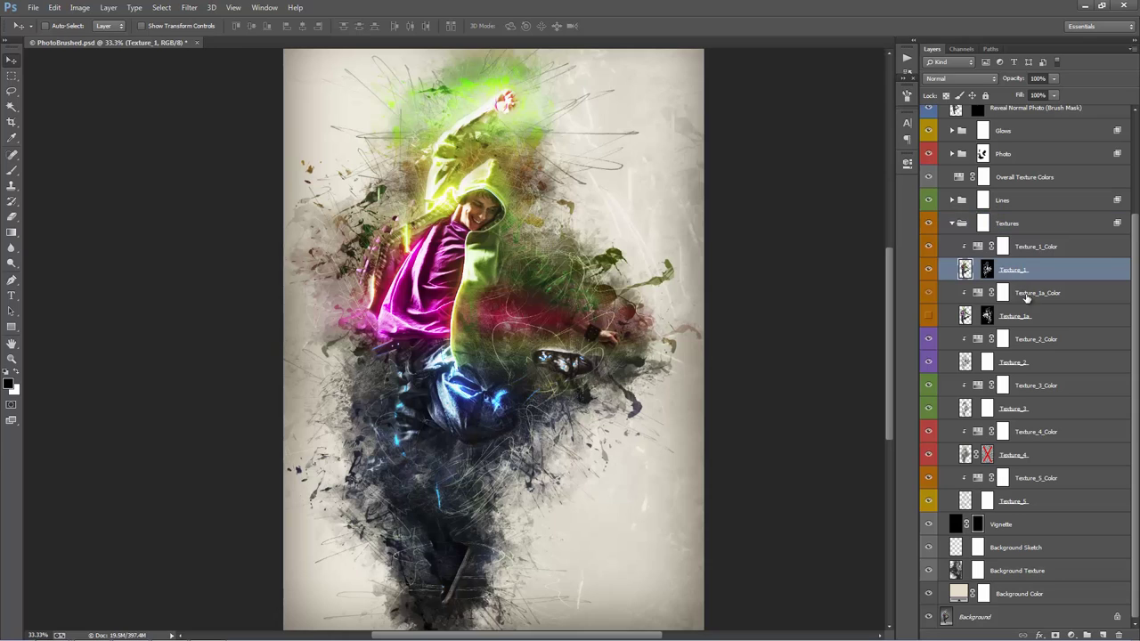
left_click(1032, 316, "ctrl")
left_click(1040, 354, "ctrl")
left_click(1037, 410, "ctrl")
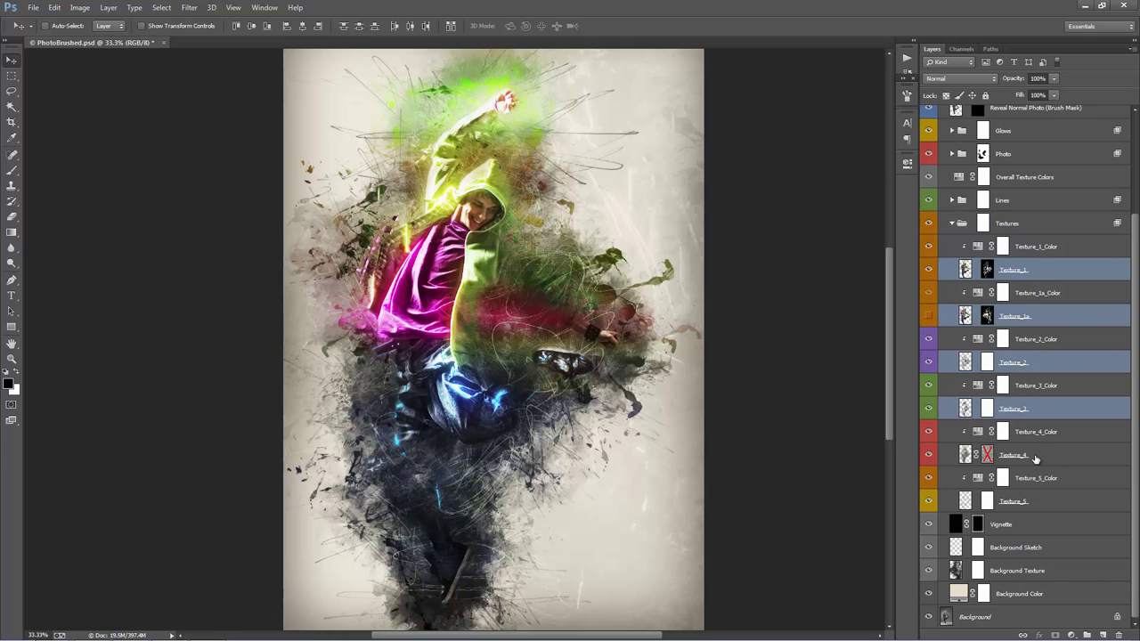
left_click(1035, 456, "ctrl")
left_click(1049, 498, "ctrl")
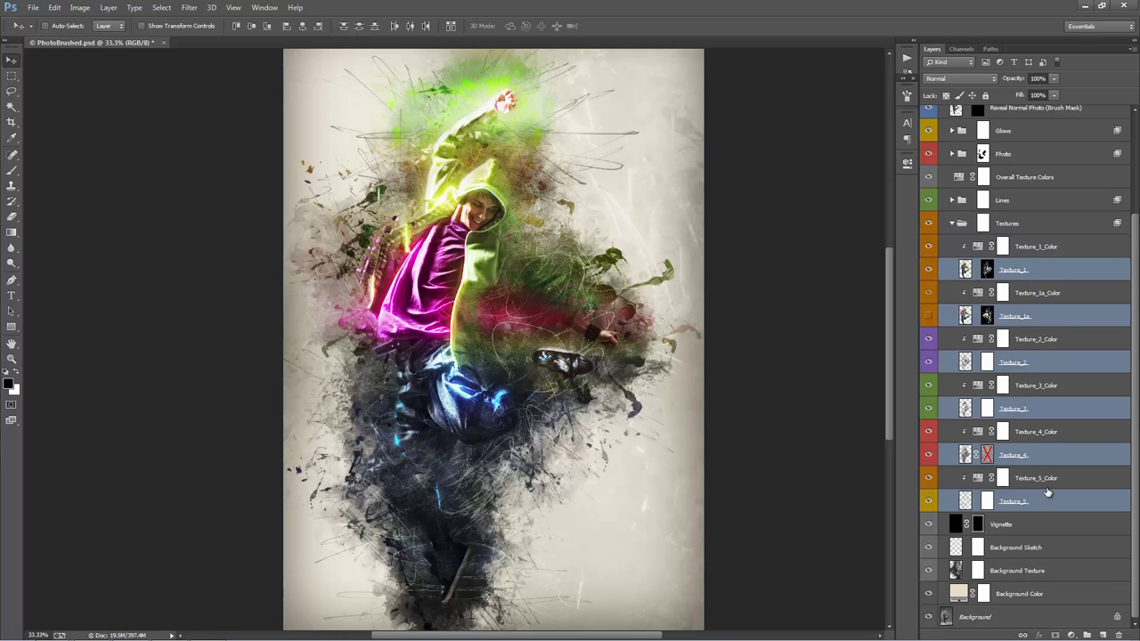
Select only the Texture_1 layer and toggle its visibility to examine its effect, leaving it shown
left_click(1030, 269)
left_click(927, 270)
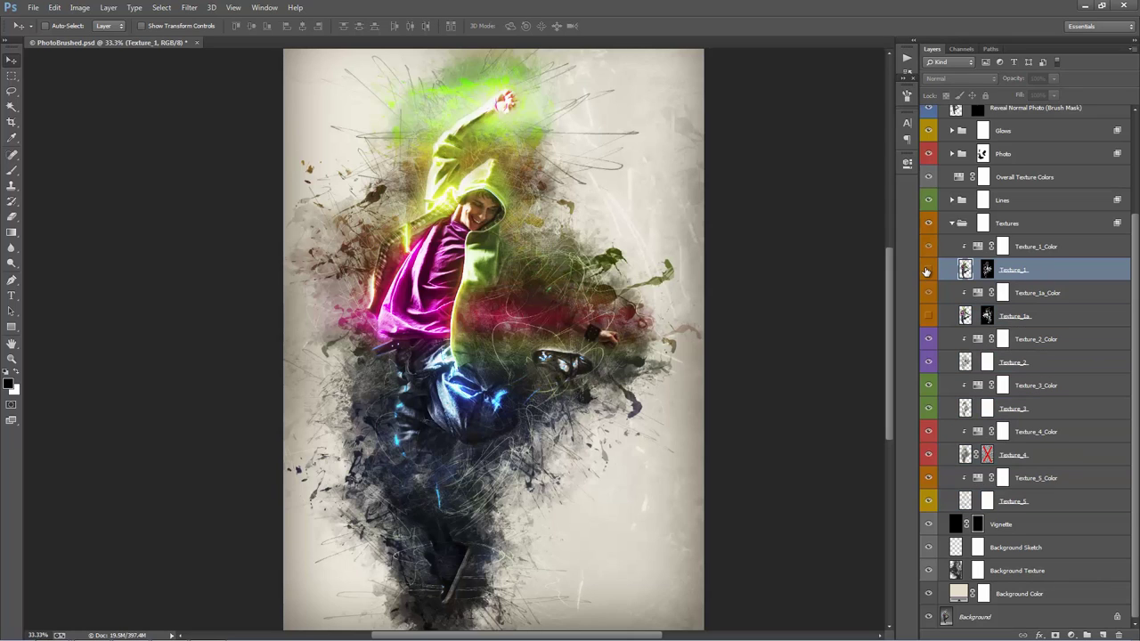
left_click(927, 270)
left_click(928, 270)
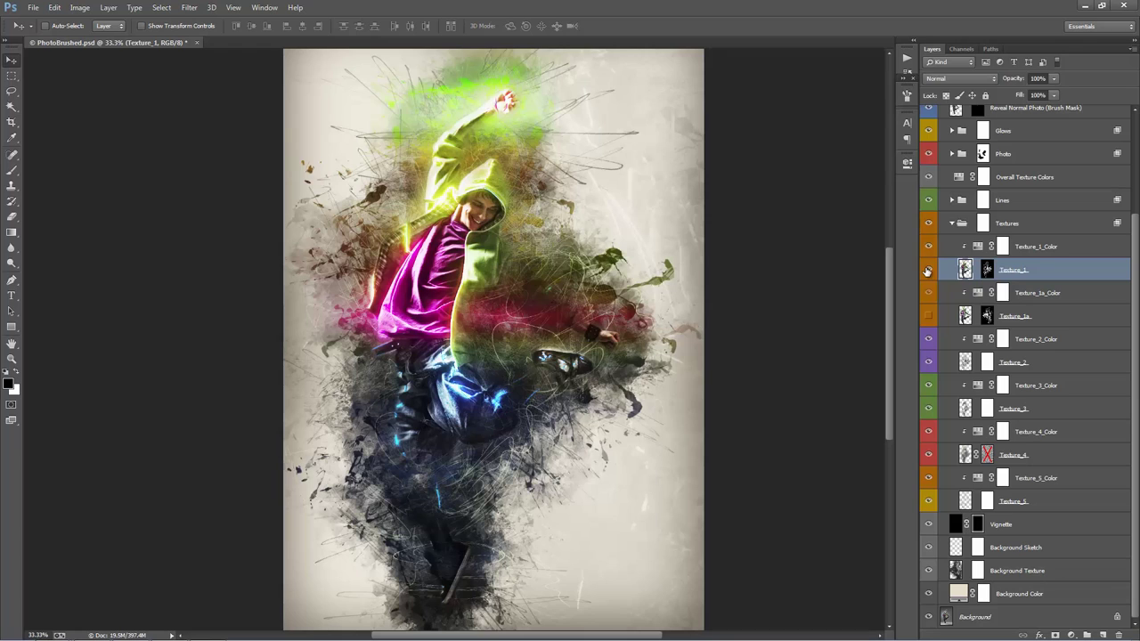
left_click(927, 270)
left_click(927, 270)
left_click(927, 270)
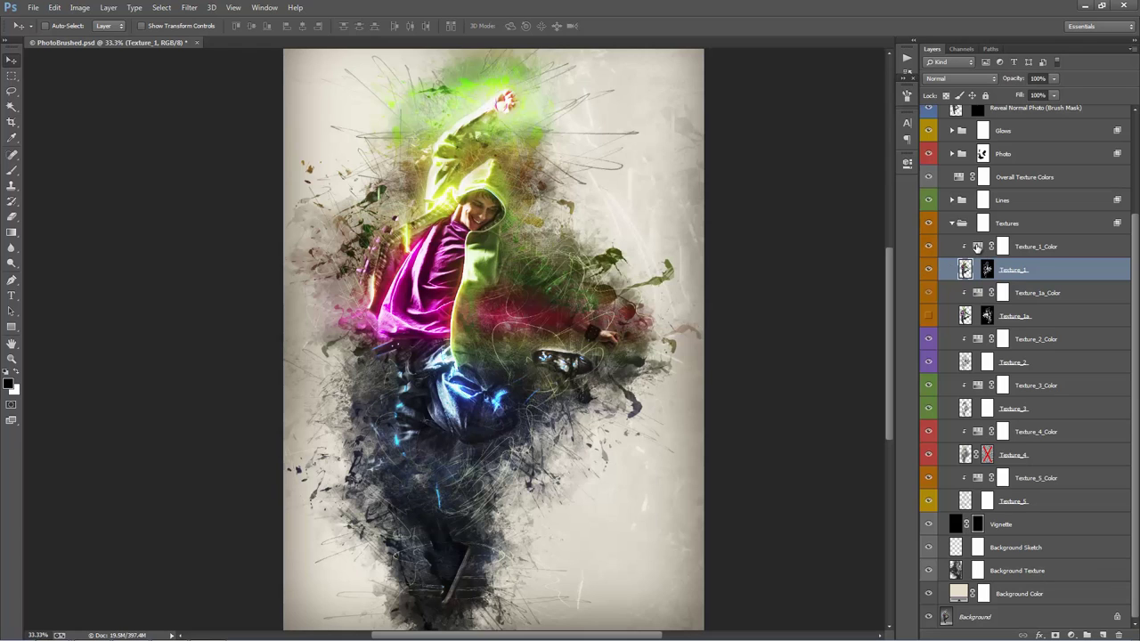
left_click(1038, 251)
left_click(1048, 313)
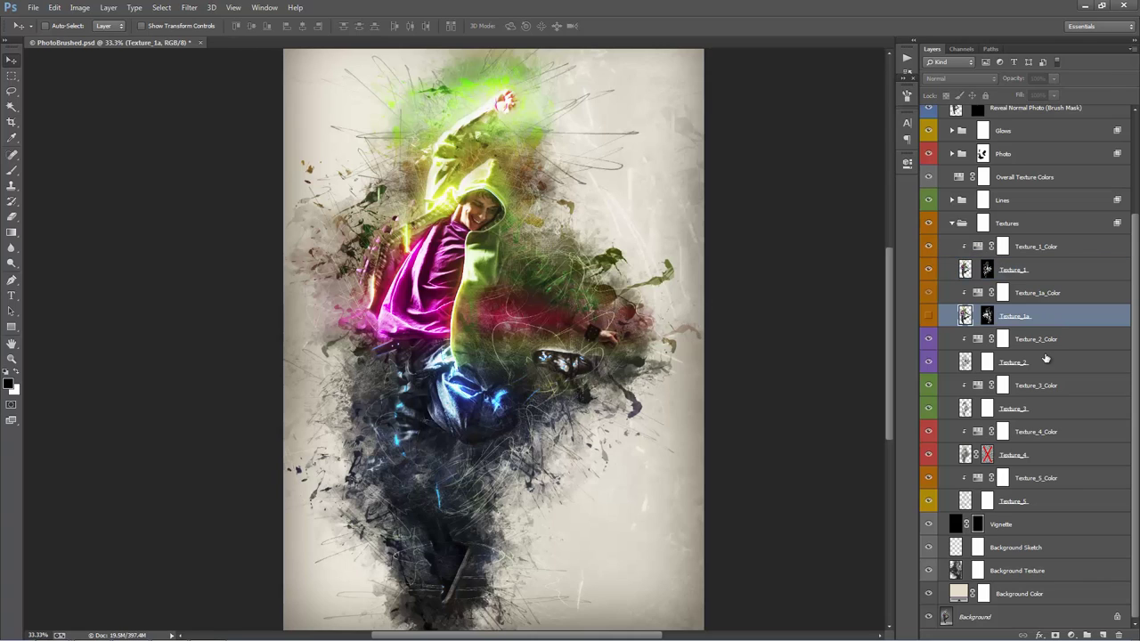
left_click(1047, 359)
left_click(1038, 295)
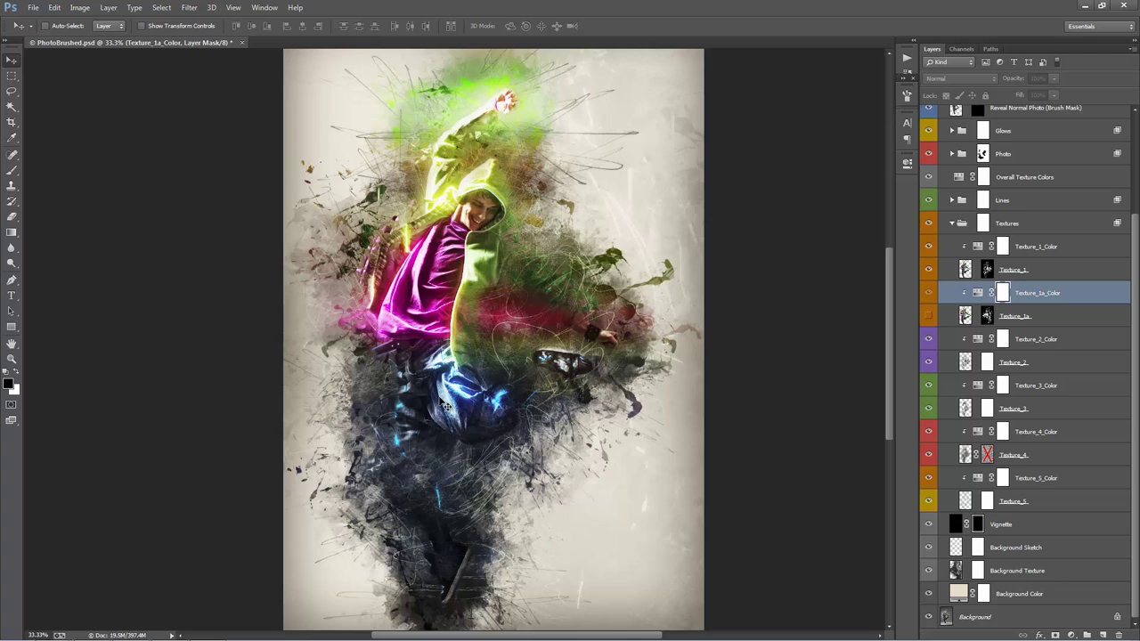
Try strongly shifted hues on the Texture_1_Color Hue/Saturation layer, starting at +176, with the saturation at +88
left_click(1016, 269)
double_click(979, 248)
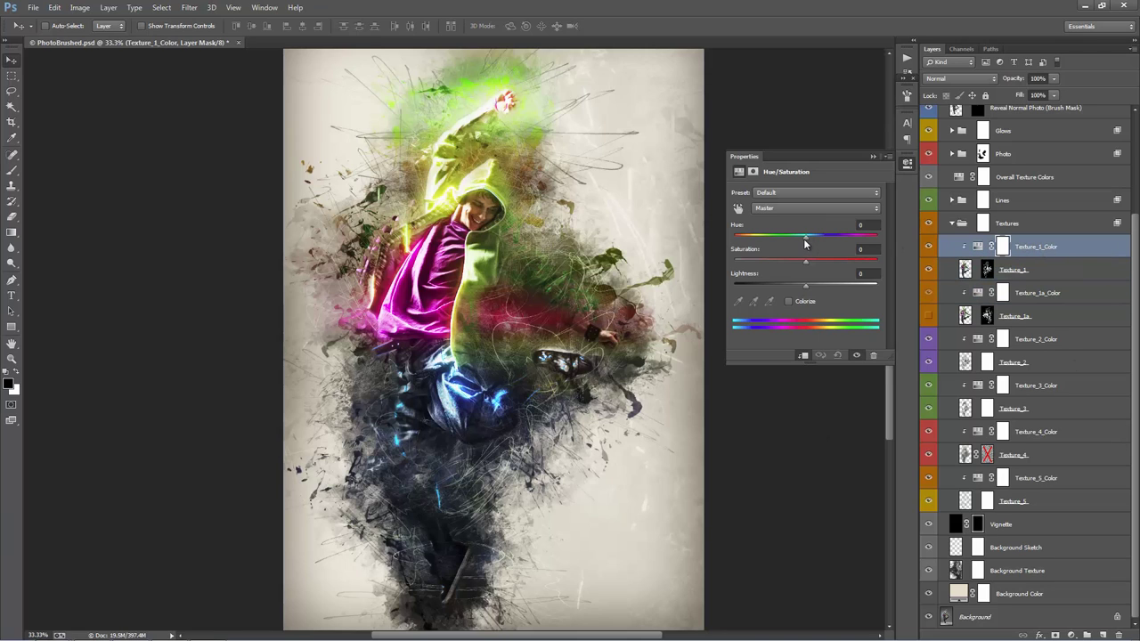
left_click_drag(807, 239, 876, 240)
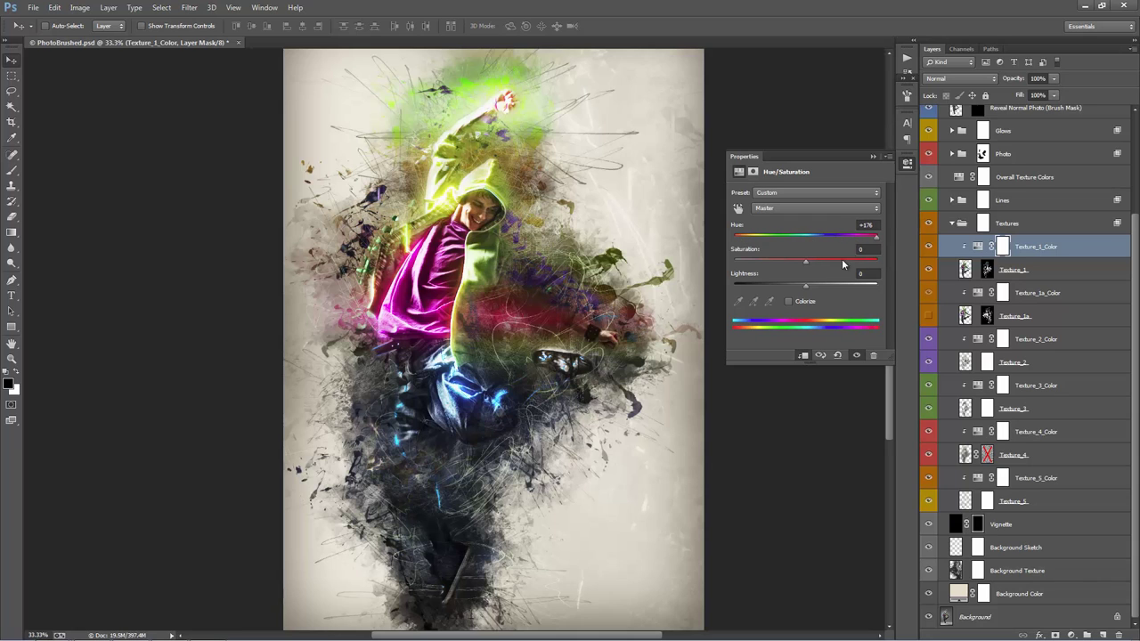
left_click_drag(813, 268, 871, 274)
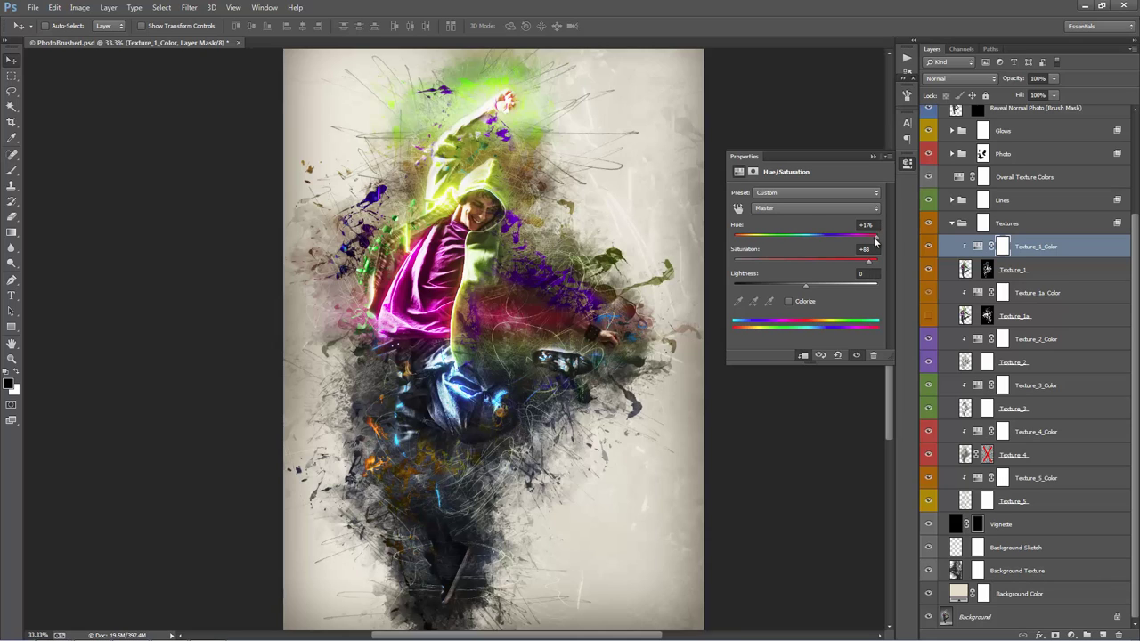
left_click_drag(876, 240, 732, 239)
left_click(872, 158)
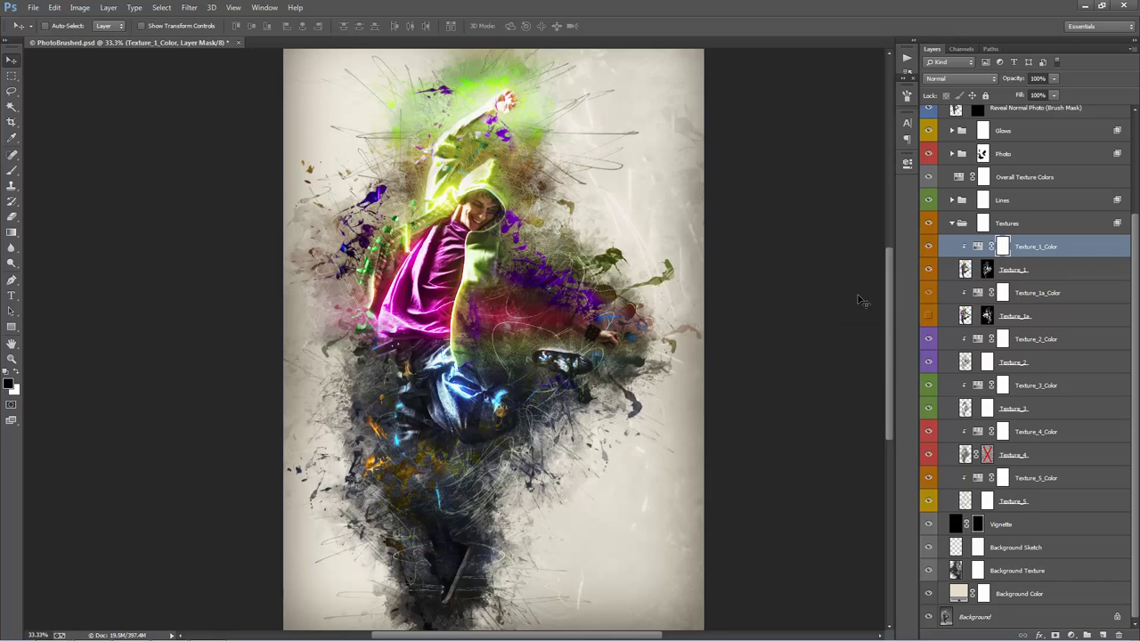
Select the Texture_1a layer and toggle its visibility to examine its effect, leaving it hidden
left_click(1024, 300)
left_click(1020, 320)
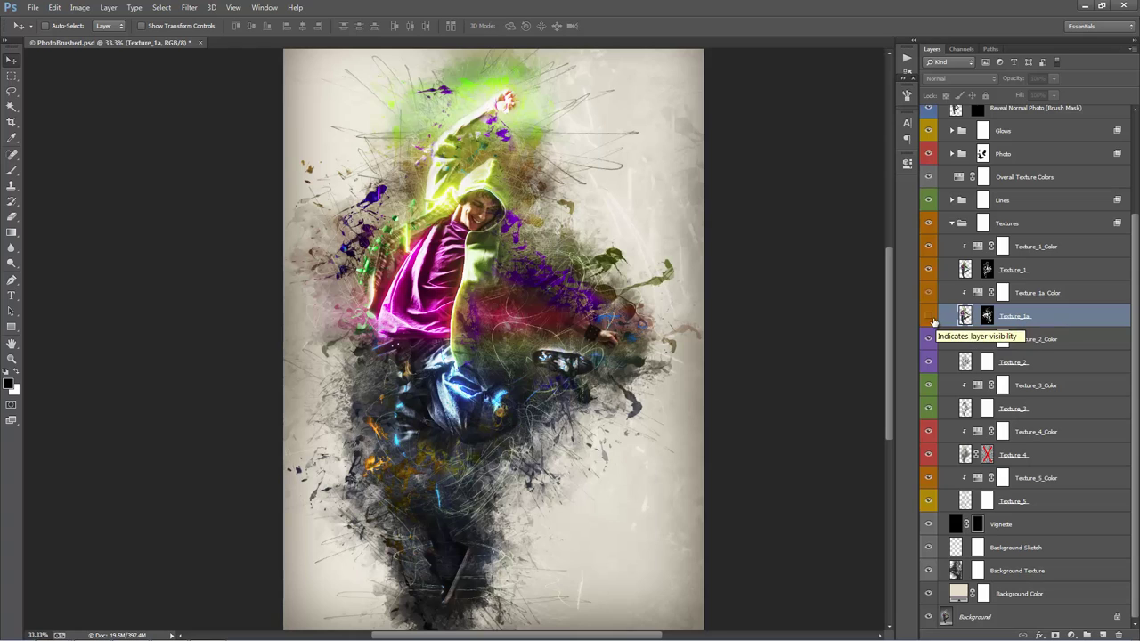
left_click(930, 316)
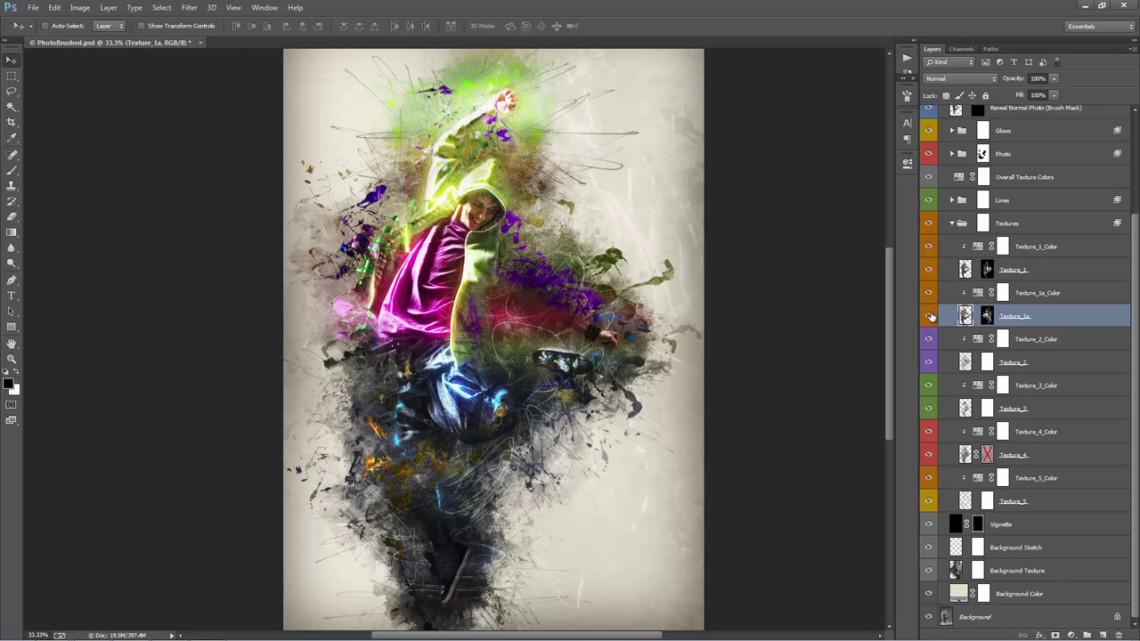
left_click(930, 316)
left_click(930, 316)
left_click(930, 316)
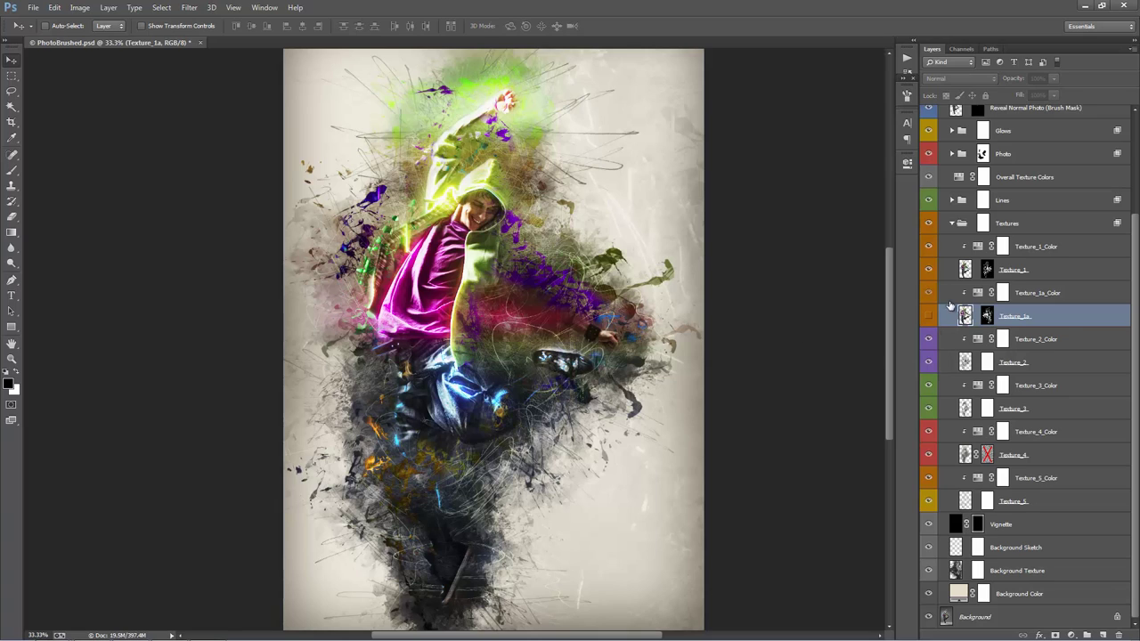
Select the Texture_2 layer and toggle its visibility repeatedly to examine what it adds, leaving it shown
left_click(1037, 361)
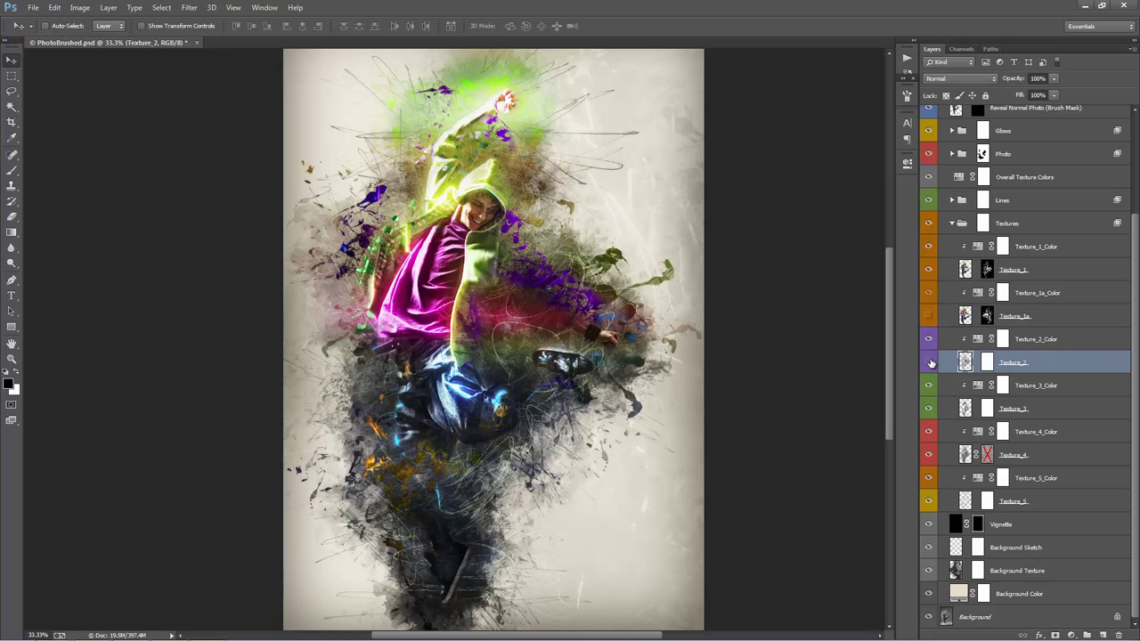
left_click(930, 363)
left_click(931, 363)
left_click(930, 362)
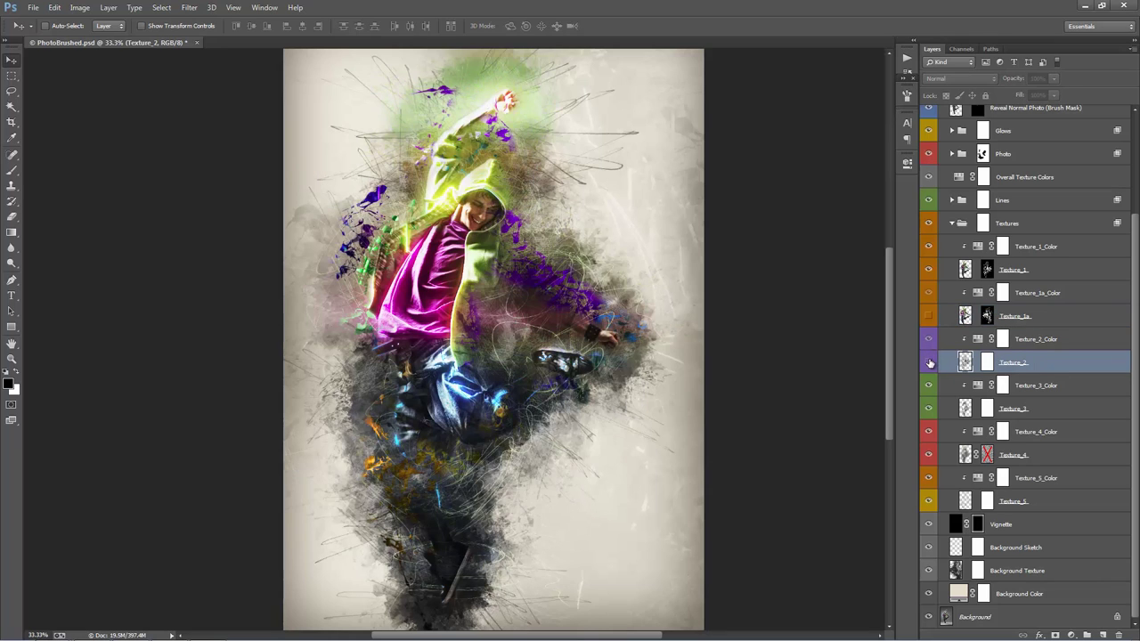
left_click(930, 362)
left_click(930, 362)
left_click(930, 362)
Set the Texture_2_Color saturation to +74 and bring Texture_1_Color back to hue -1 and saturation -2
double_click(979, 341)
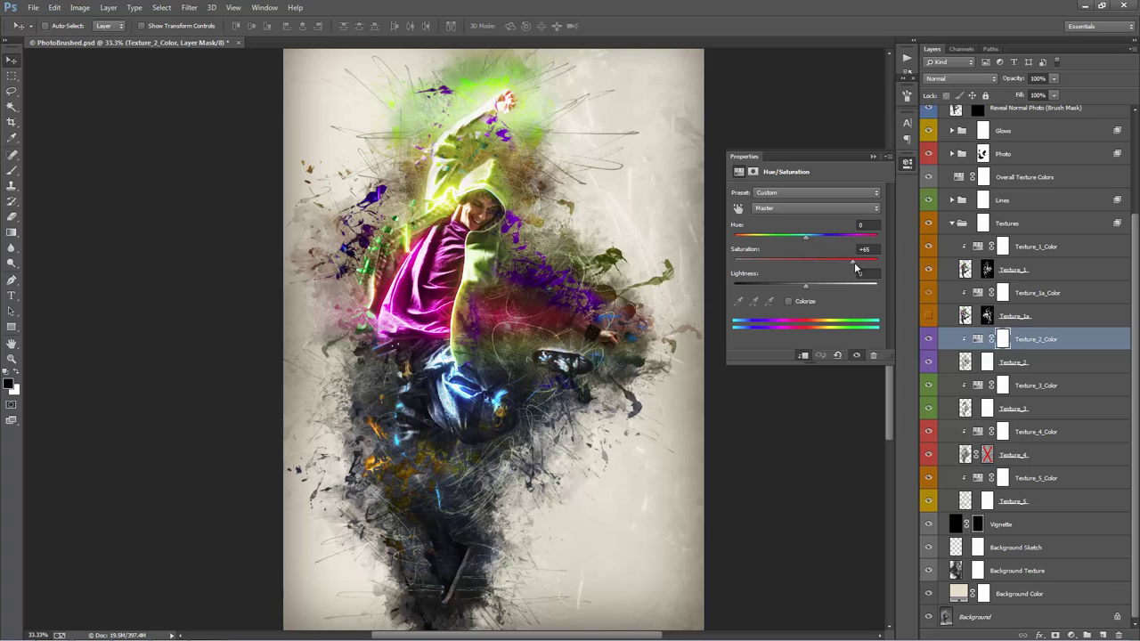
left_click_drag(807, 267, 864, 273)
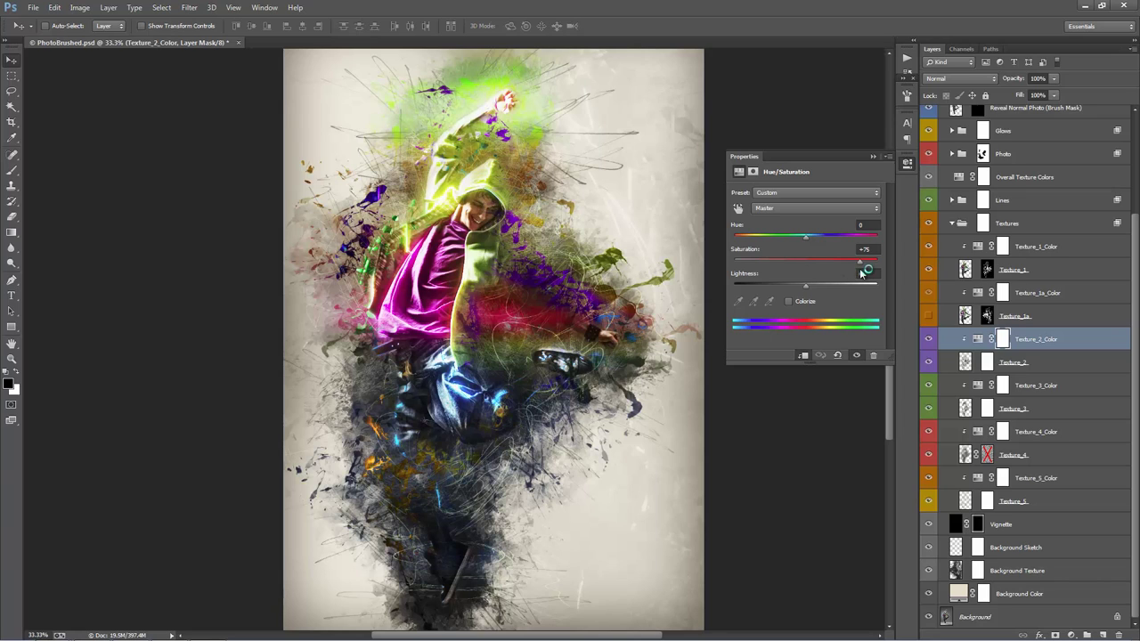
left_click(979, 246)
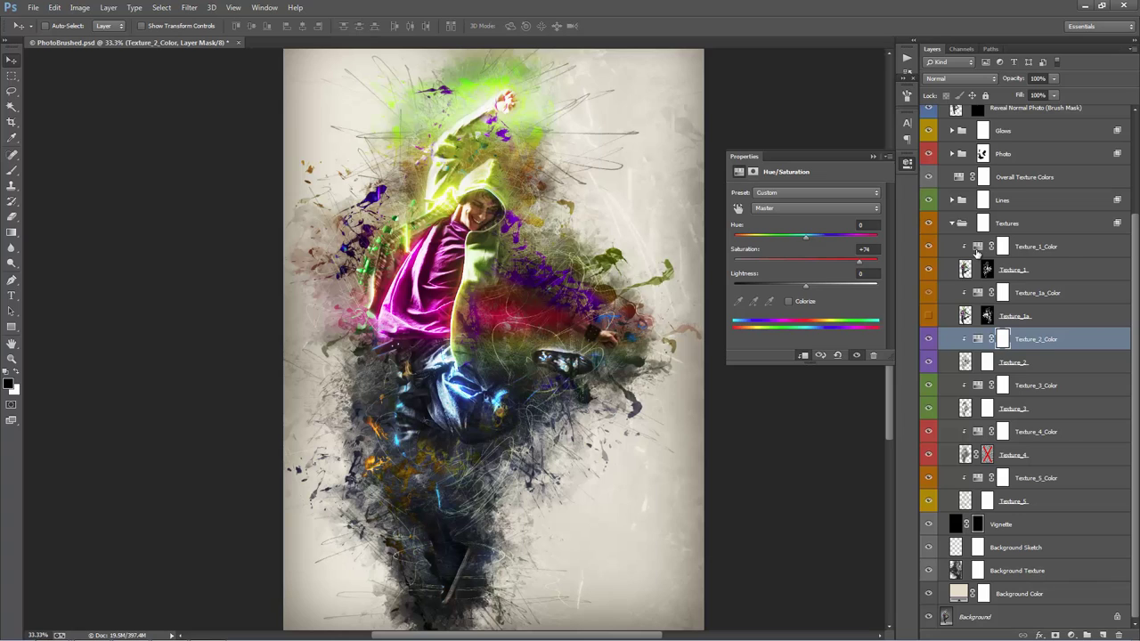
left_click(805, 260)
left_click(805, 237)
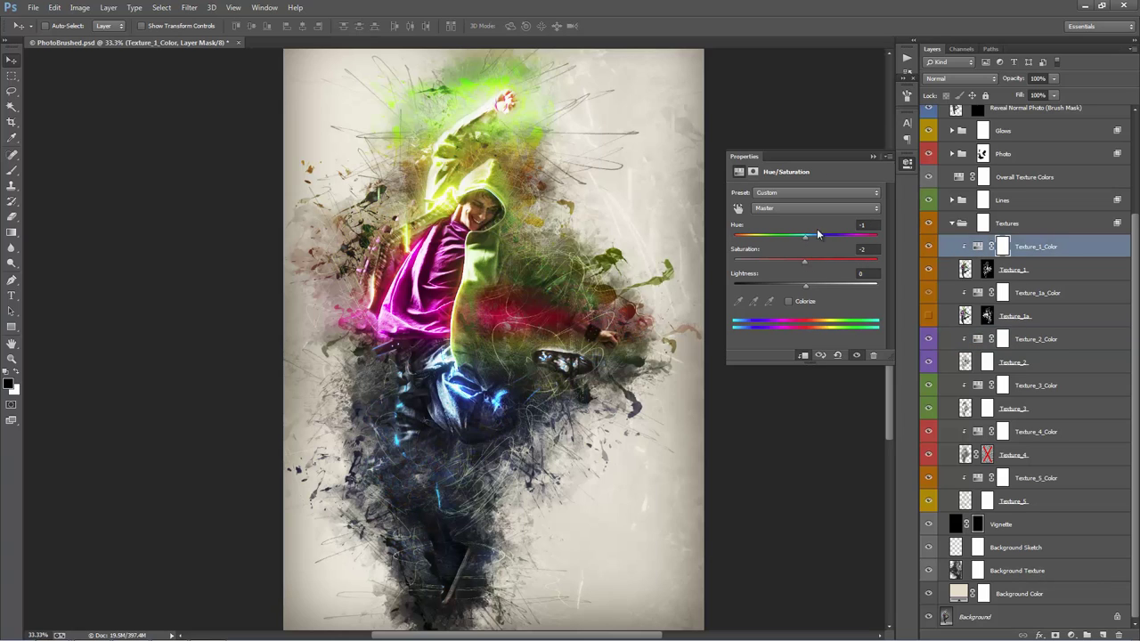
left_click(874, 157)
Reopen the Texture_2_Color Hue/Saturation adjustment and fine-tune its hue close to neutral
left_click(1036, 339)
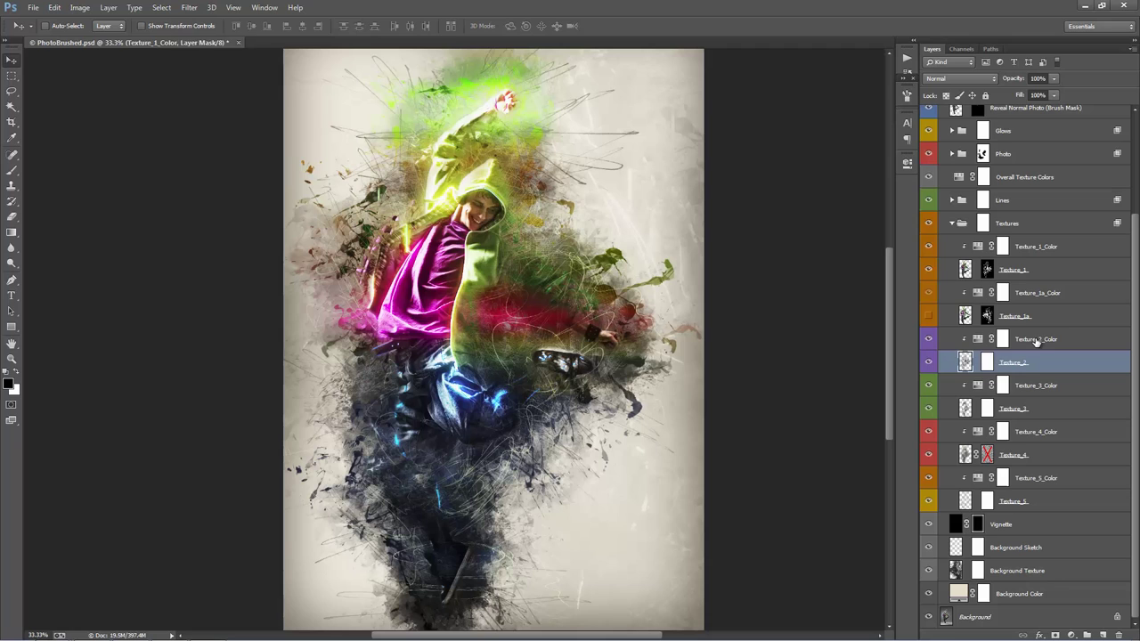
double_click(978, 339)
mouse_move(806, 237)
left_mouse_down()
mouse_move(859, 237)
mouse_move(736, 238)
mouse_move(808, 243)
left_mouse_up()
left_click(872, 157)
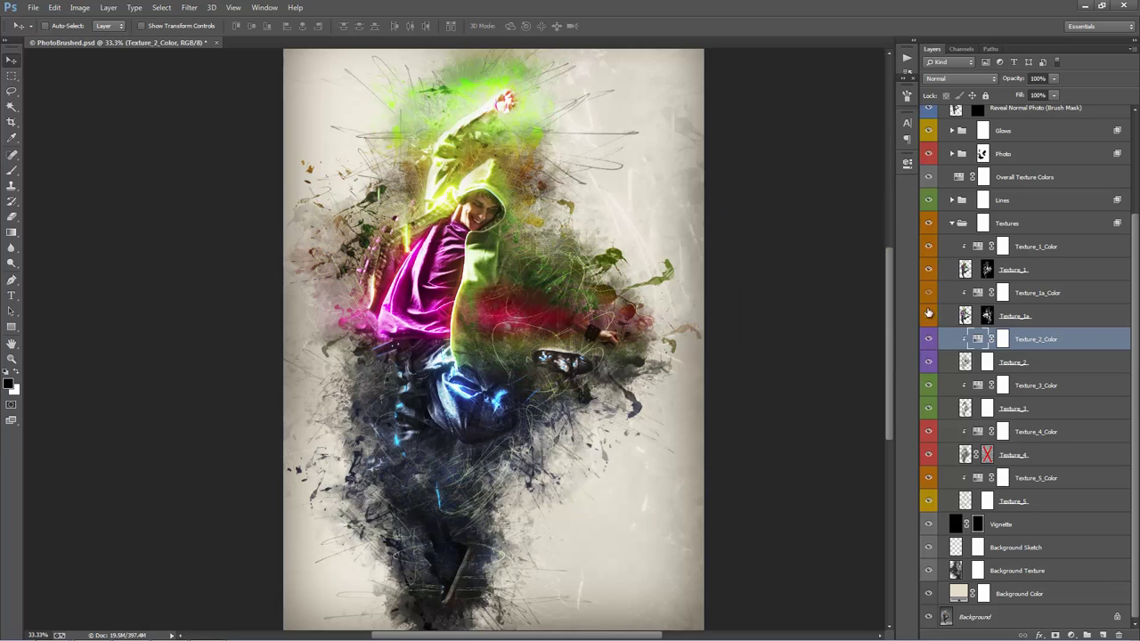
Hide and show the Texture_2 layer to compare the splatter with and without it, and select that layer
left_click(928, 362)
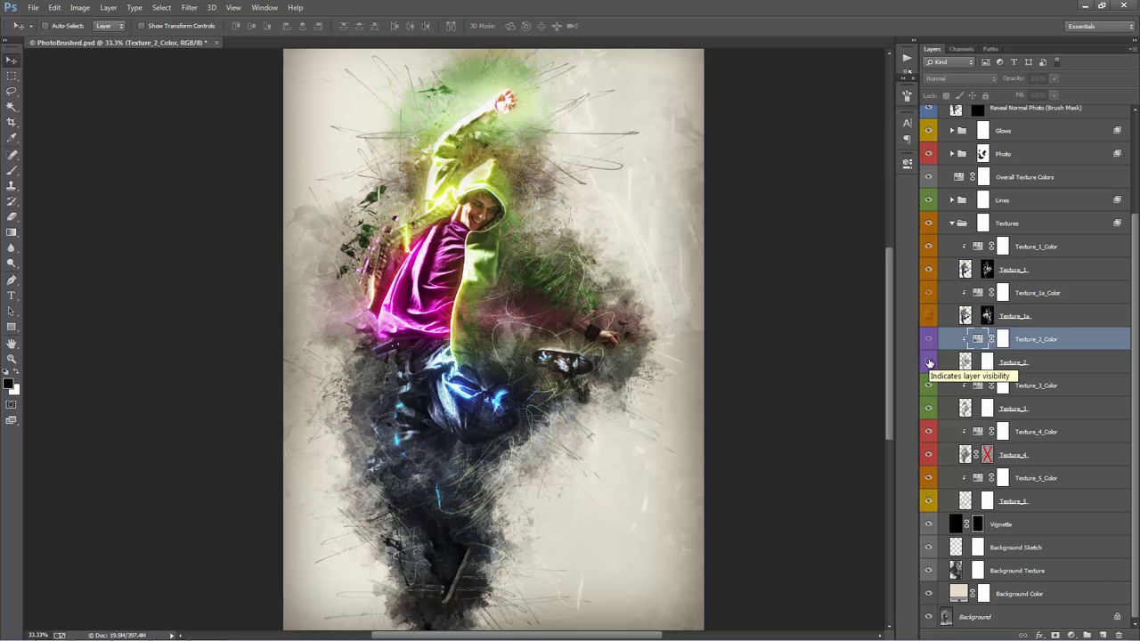
left_click(929, 362)
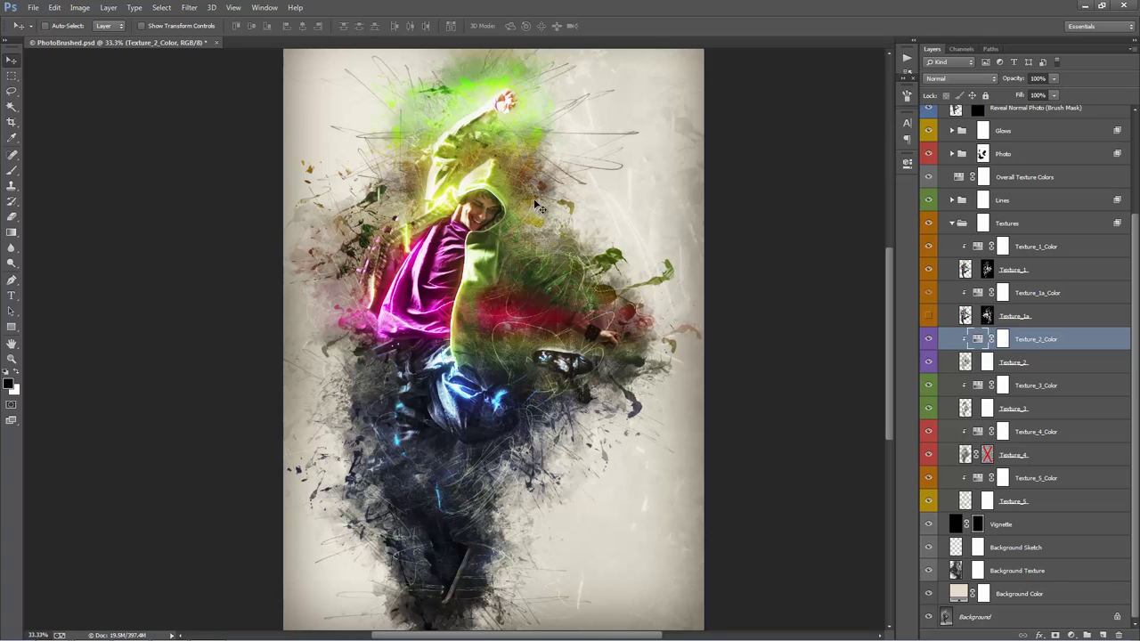
left_click(1047, 366)
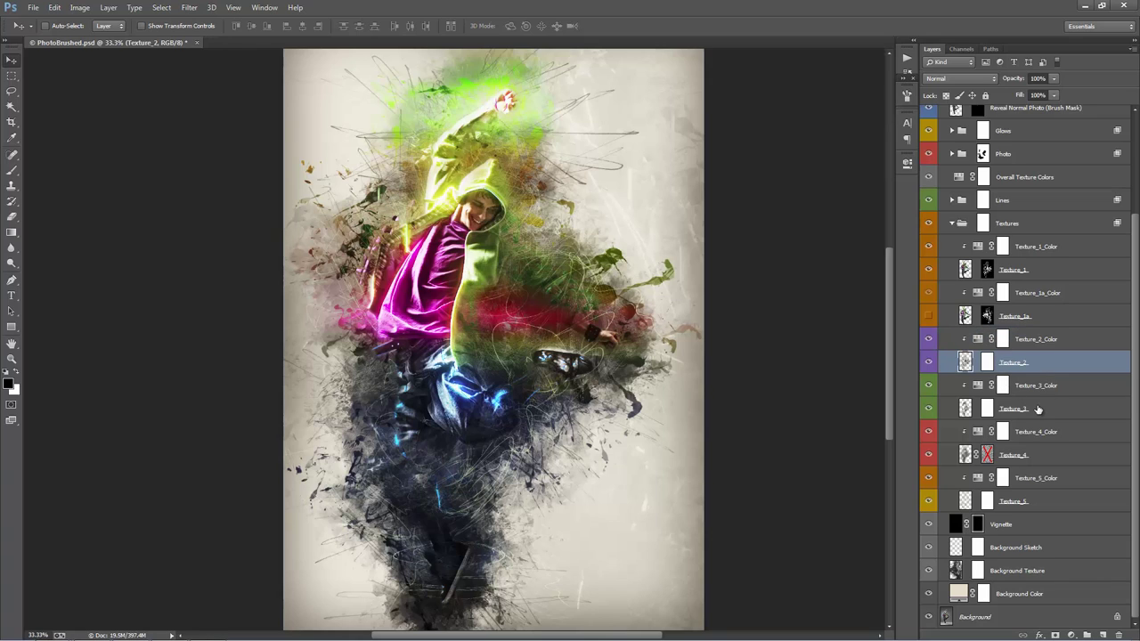
Select the Texture_3 layer and toggle its visibility to examine its effect, leaving it shown
left_click(1038, 408)
left_click(929, 408)
left_click(929, 409)
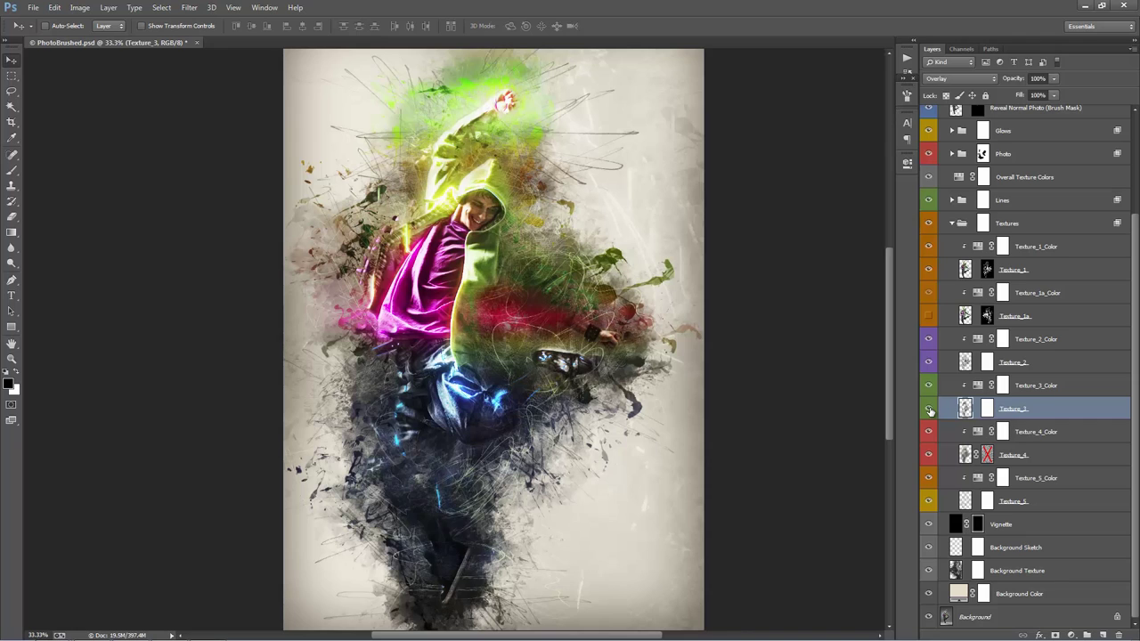
left_click(929, 408)
left_click(929, 409)
Select the Texture_4_Color adjustment and toggle the Texture_4 layer's visibility to examine its effect, leaving it shown
left_click(1004, 431)
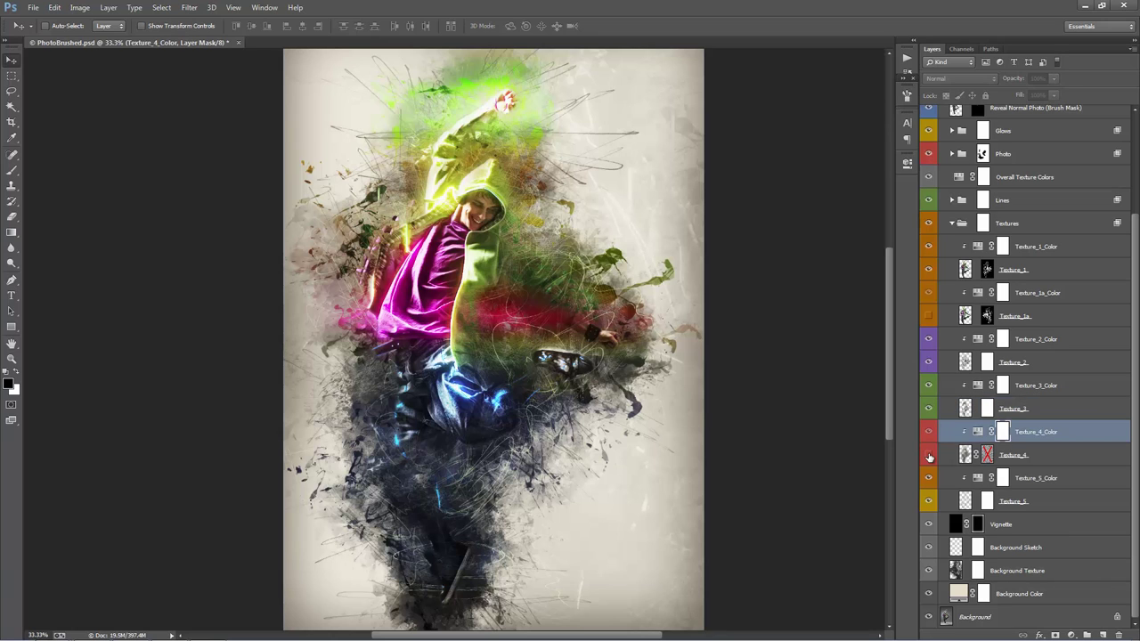
left_click(929, 455)
left_click(929, 455)
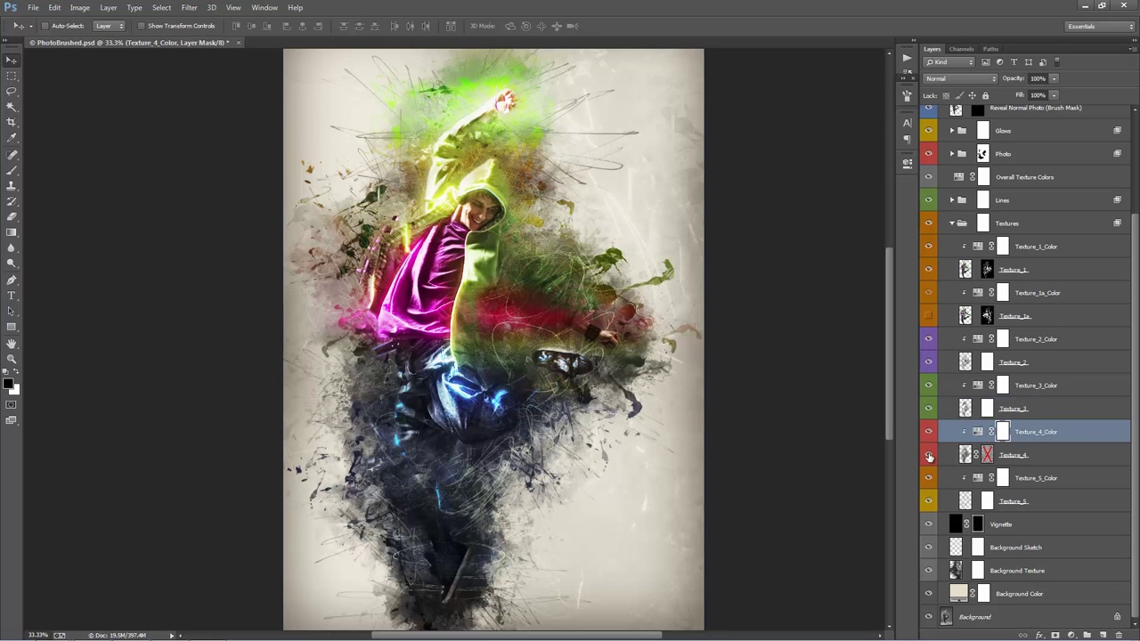
Enable and disable the Texture_4 layer mask repeatedly to compare the artwork, leaving the mask disabled
left_click(1031, 454)
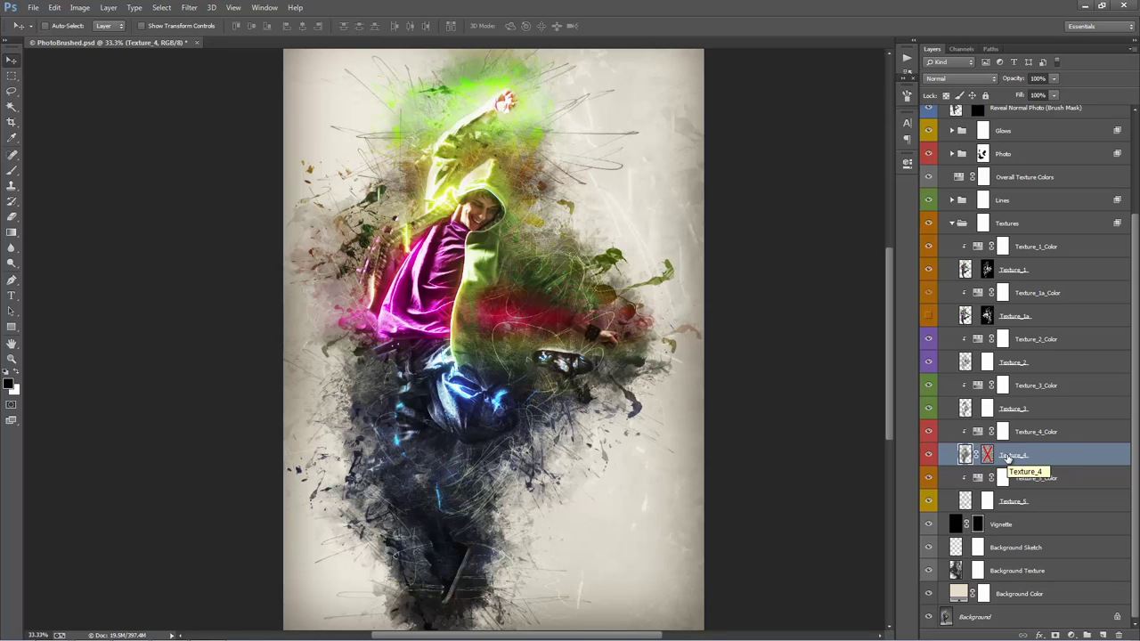
left_click(987, 457)
left_click(987, 456, "shift")
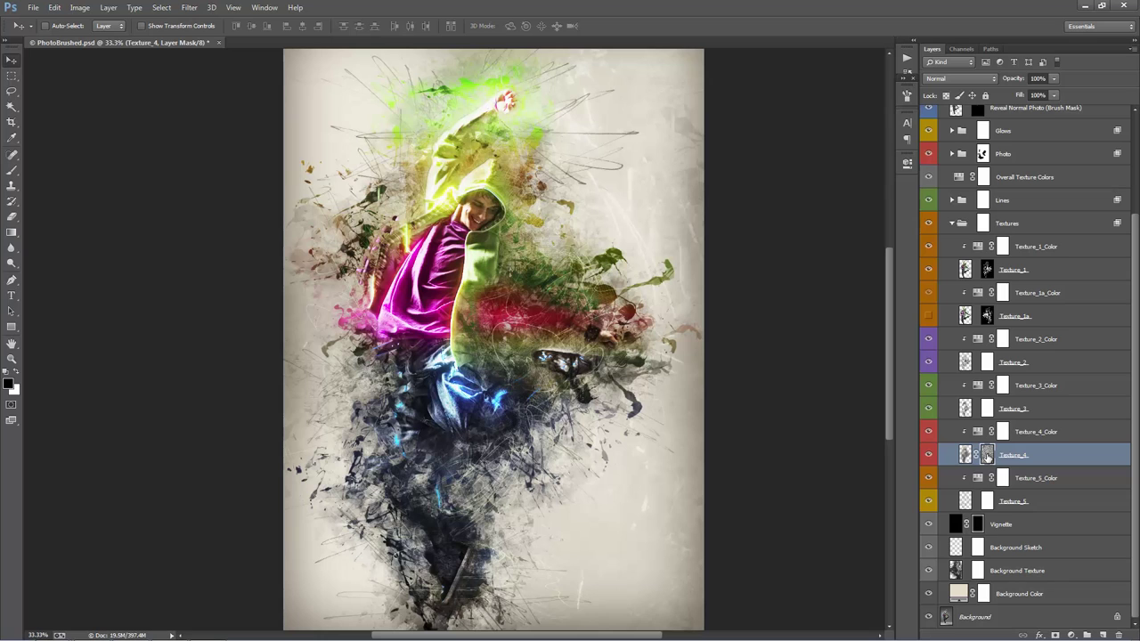
left_click(987, 455, "shift")
left_click(987, 456, "shift")
left_click(987, 455, "shift")
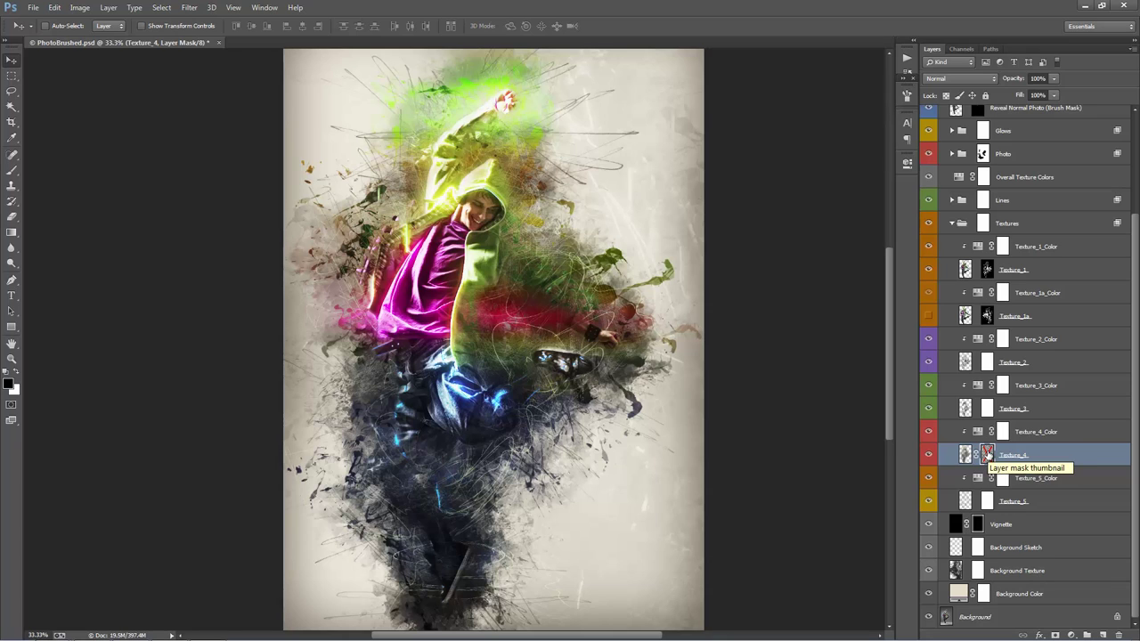
left_click(987, 454, "shift")
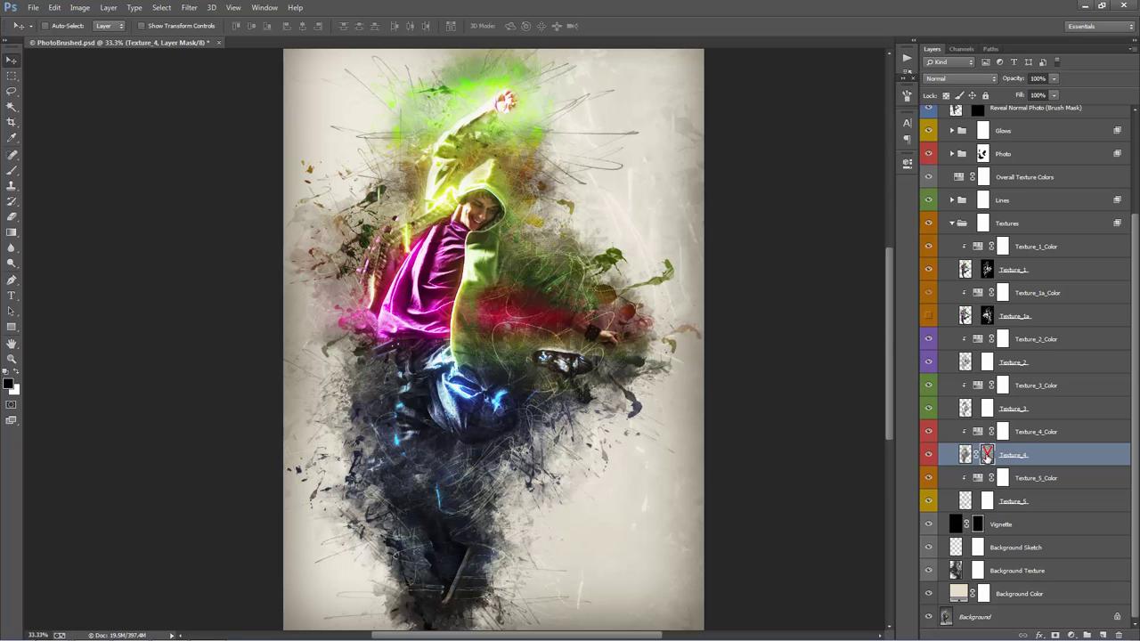
left_click(987, 456, "shift")
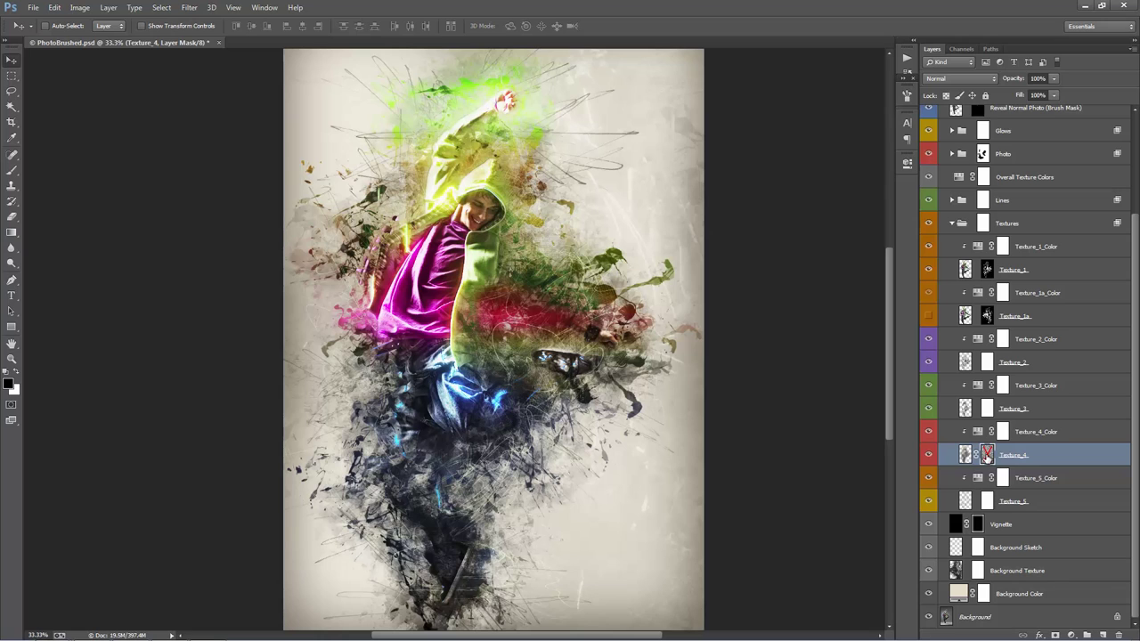
left_click(987, 455, "shift")
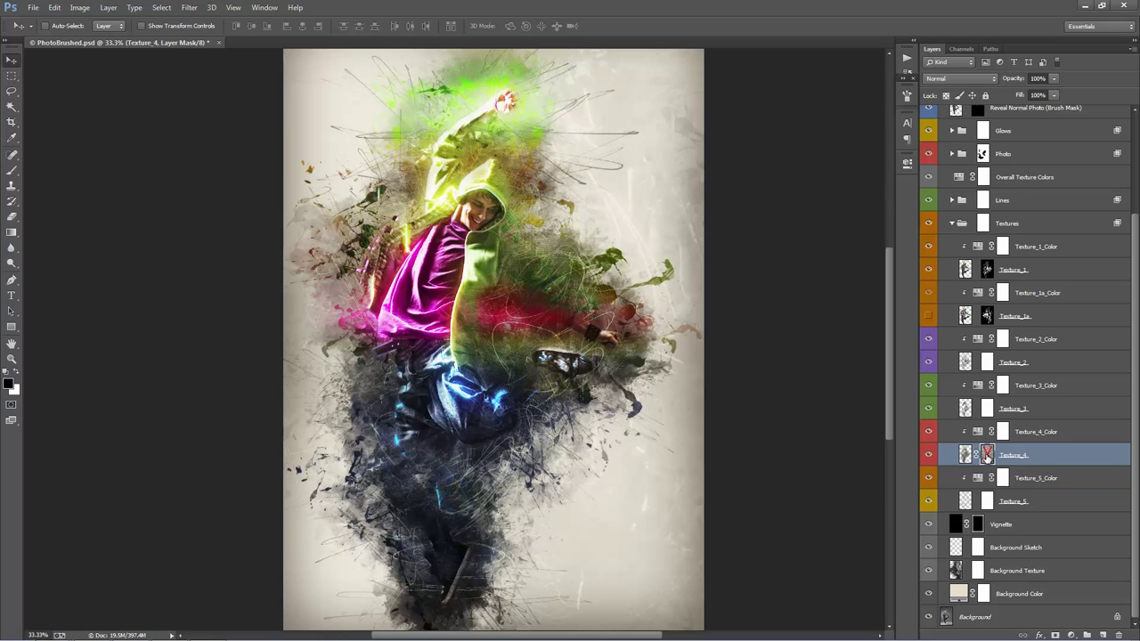
left_click(987, 455, "shift")
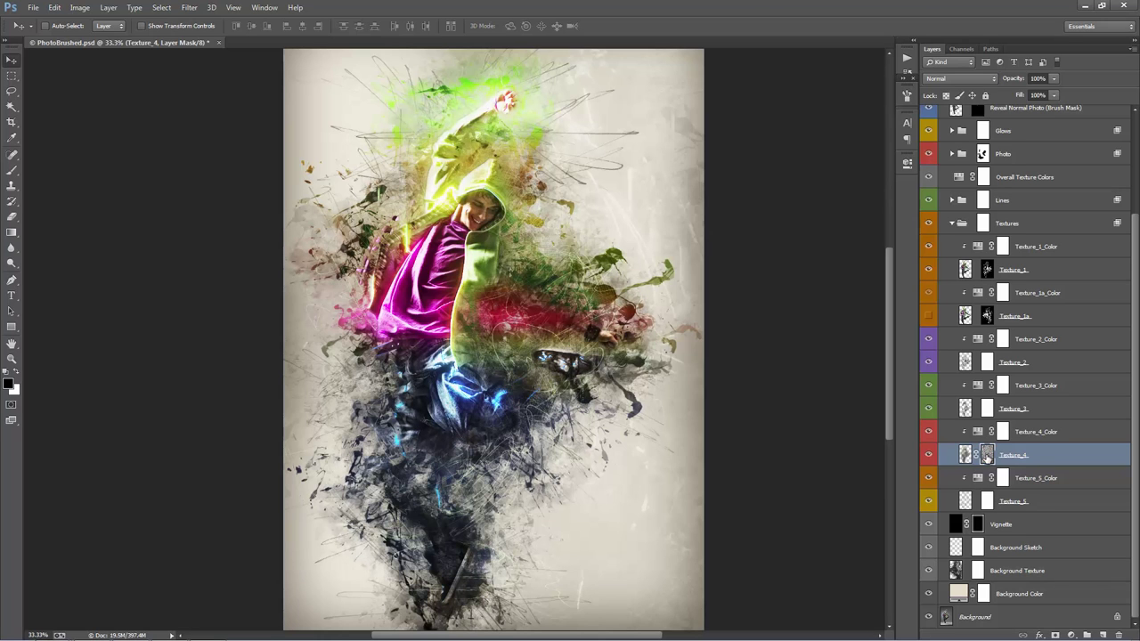
left_click(987, 455, "shift")
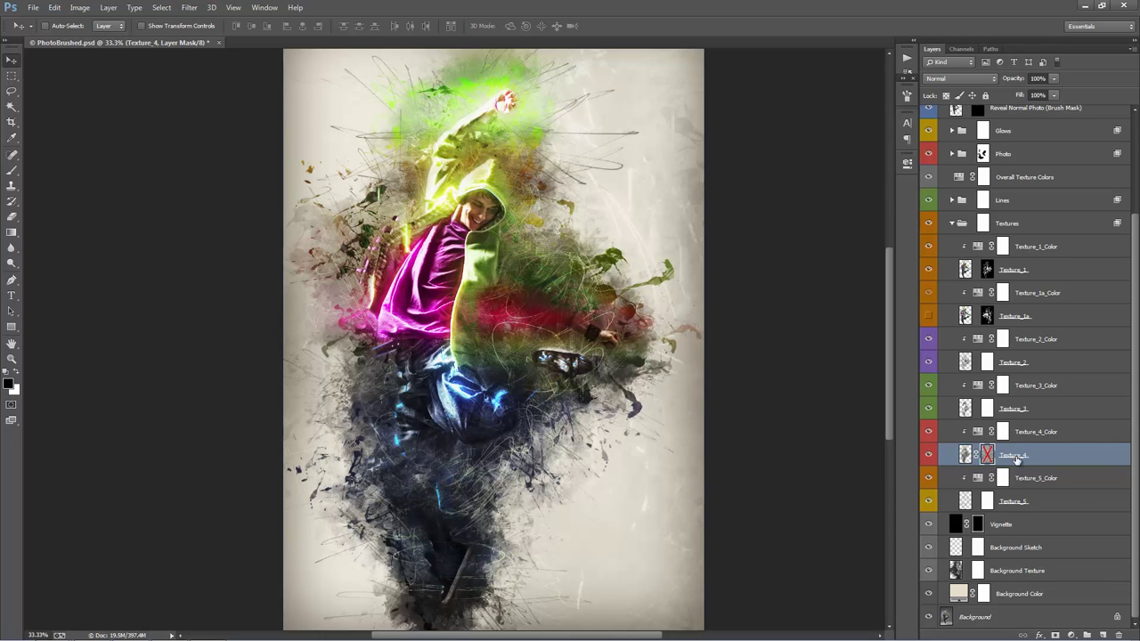
Toggle the Texture_5 layer's visibility to examine its effect, leave it shown, and set its opacity to 100%
left_click(1016, 502)
left_click(930, 501)
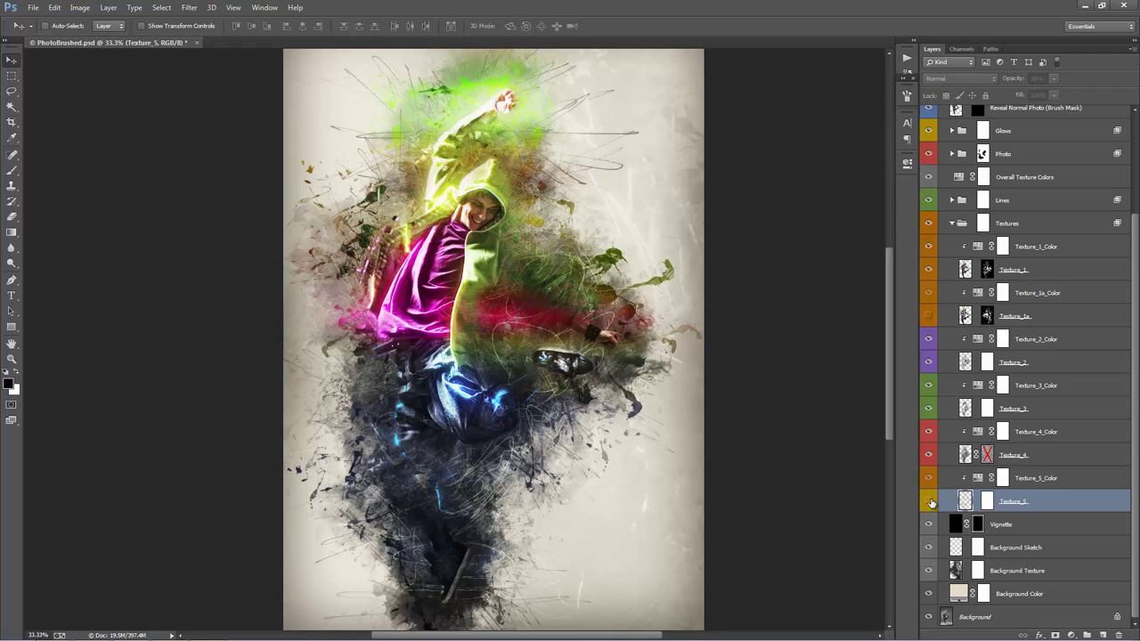
left_click(930, 502)
left_click(929, 502)
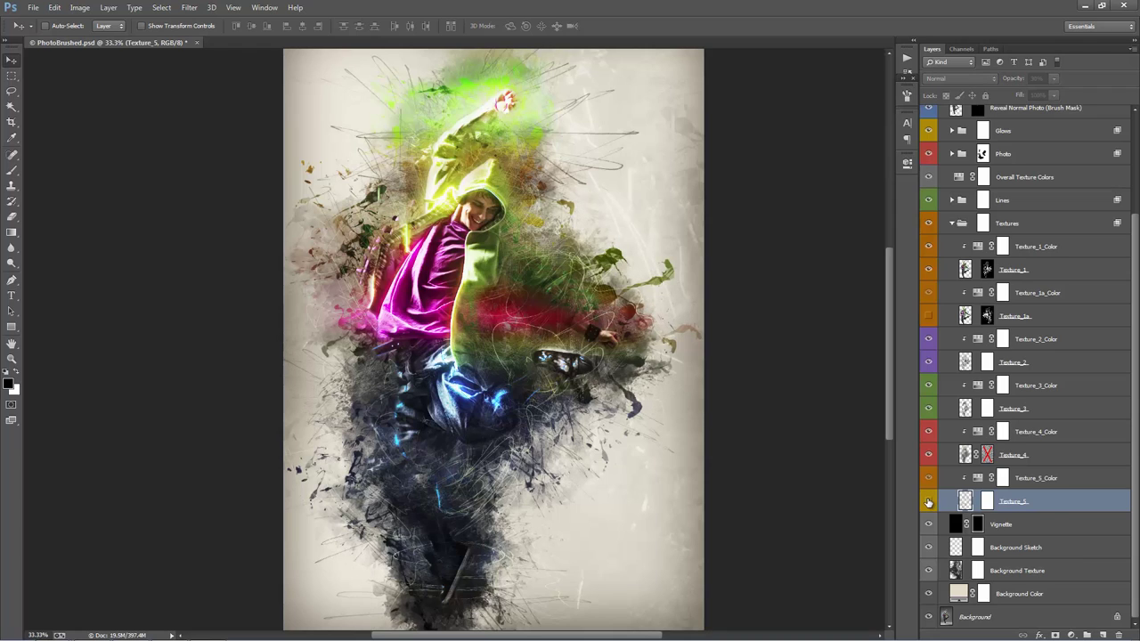
left_click(929, 501)
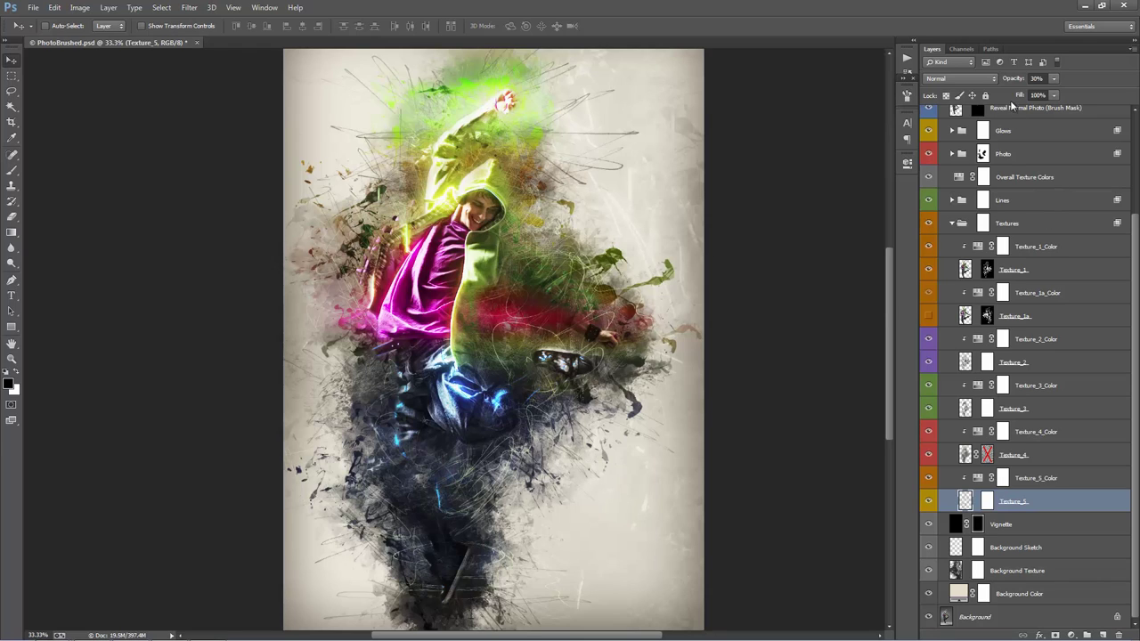
key("0")
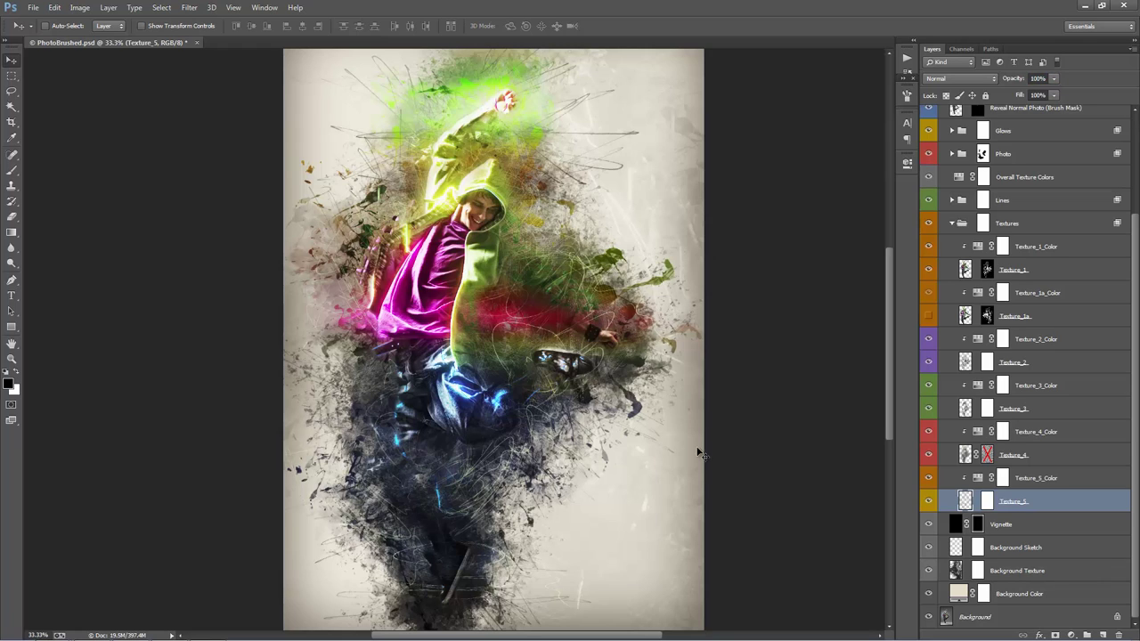
Collapse the Textures group in the layer stack
left_click(1024, 361)
scroll(1006, 327, "up", 1)
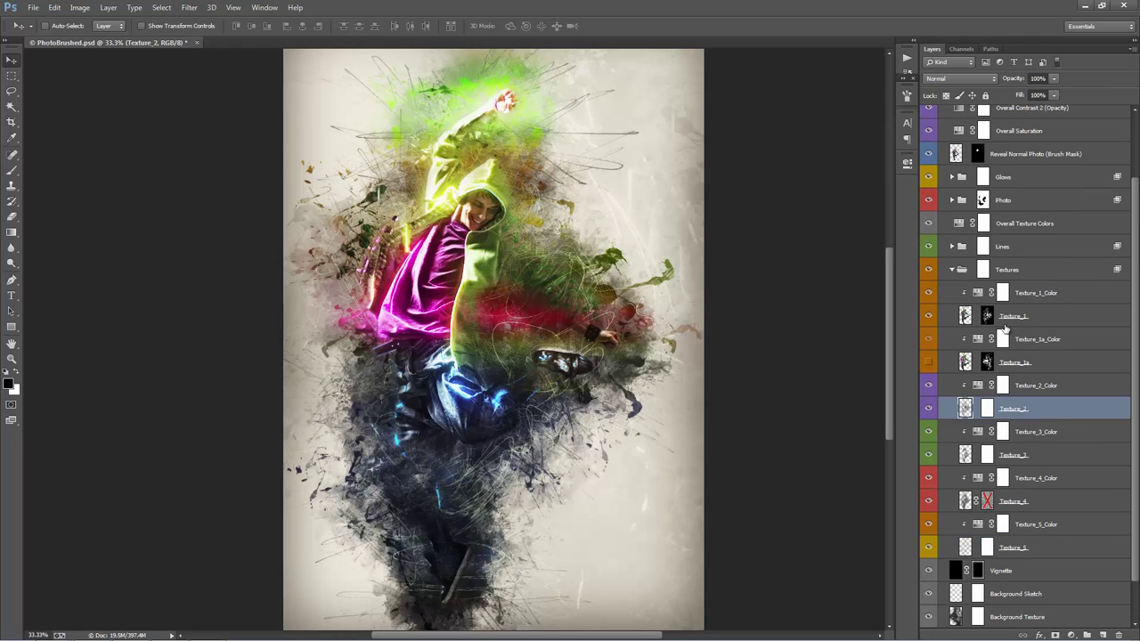
left_click(953, 275)
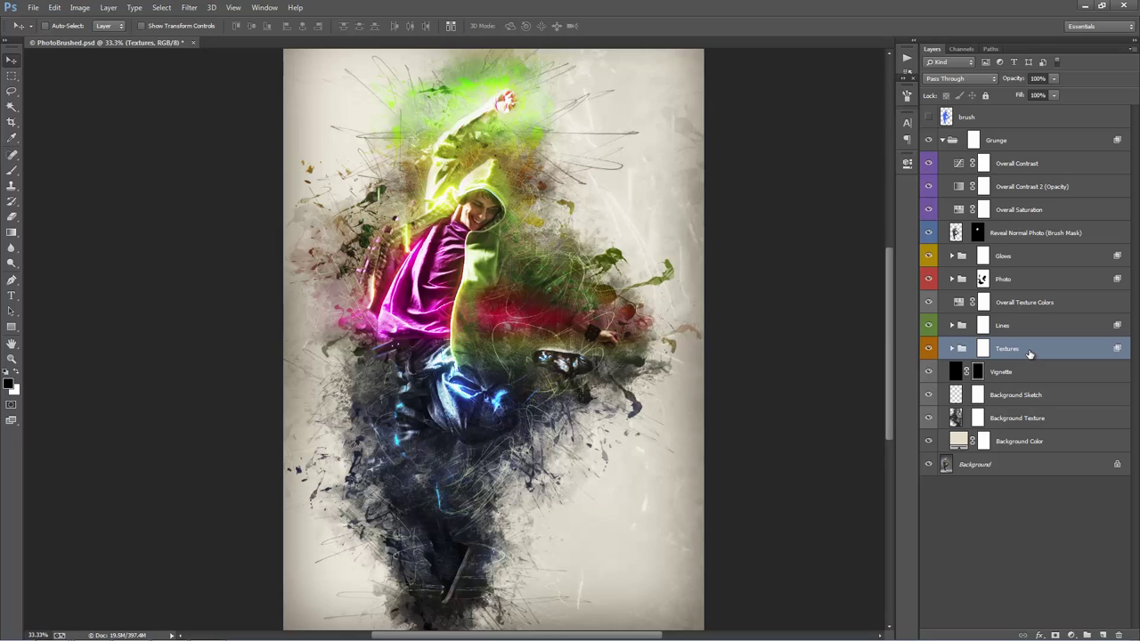
Try duplicating the whole Textures group, and undo the duplication
key("ctrl+j")
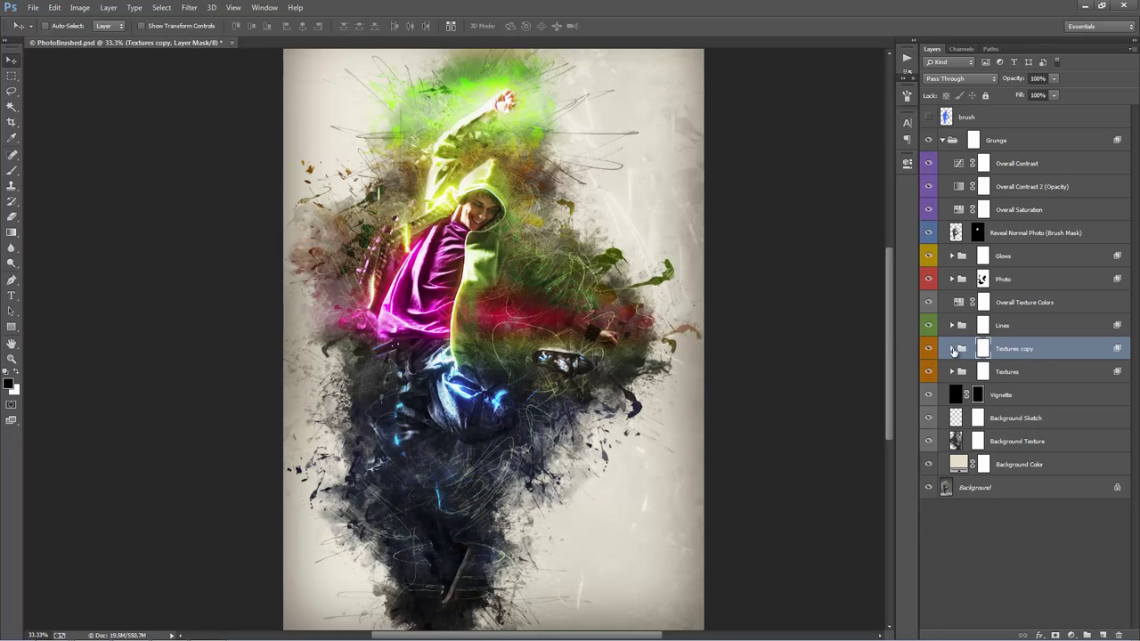
key("ctrl+z")
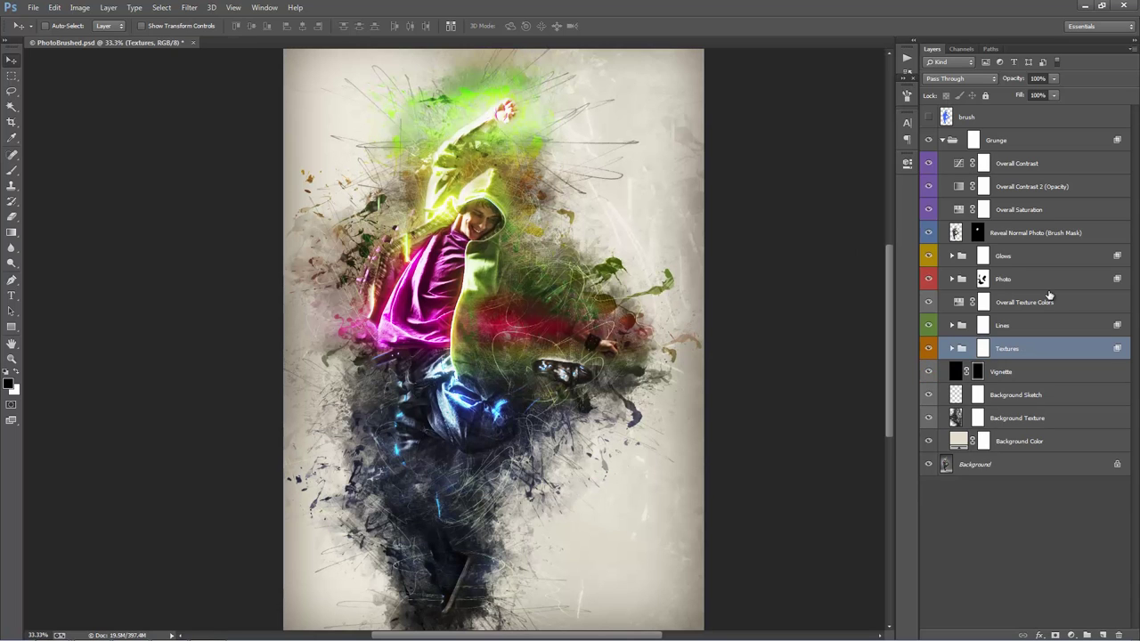
Select the Vignette layer and toggle its visibility to examine its effect, leaving it shown
left_click(1015, 372)
left_click_drag(739, 305, 752, 339)
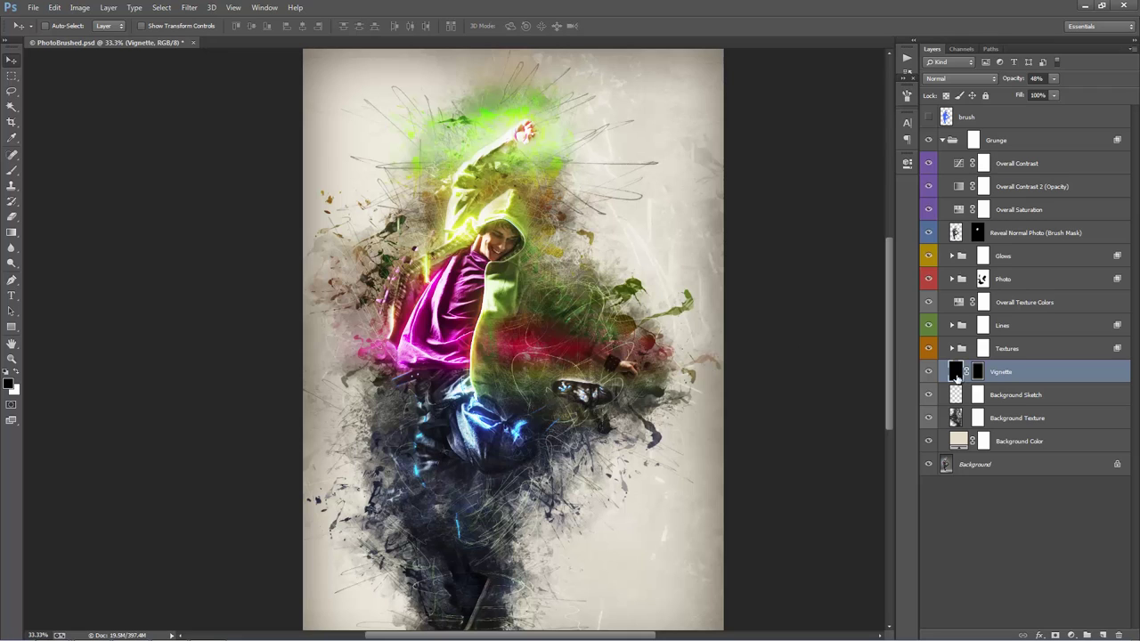
left_click(929, 371)
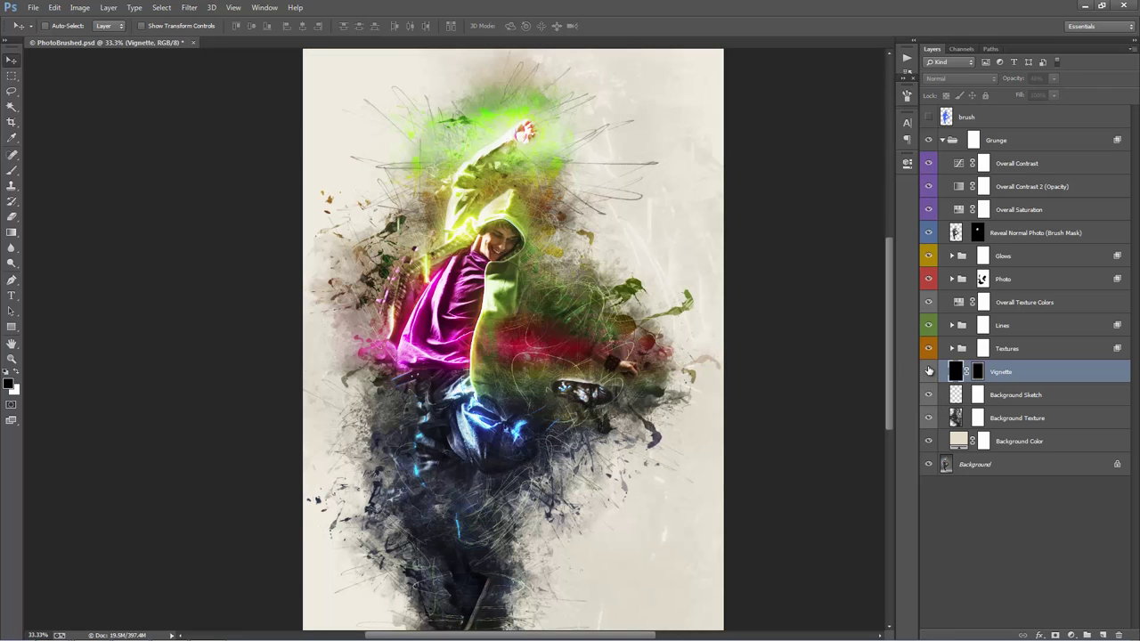
left_click(929, 371)
left_click(929, 371)
left_click(929, 371)
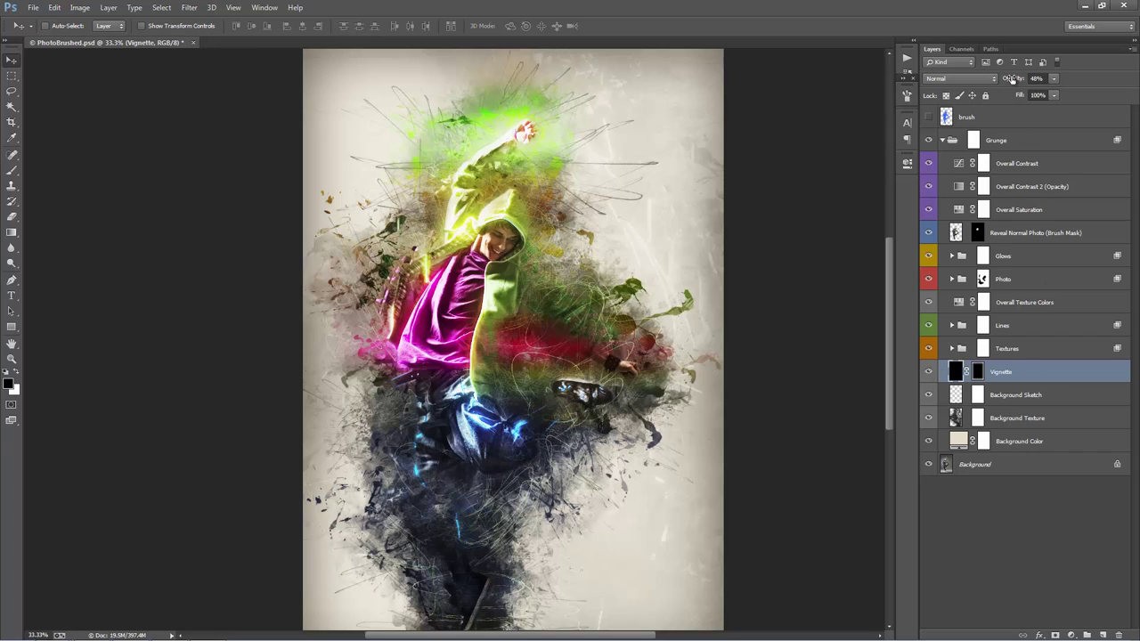
Try different opacities for the Vignette layer and settle on 55%
left_click_drag(1010, 80, 1036, 86)
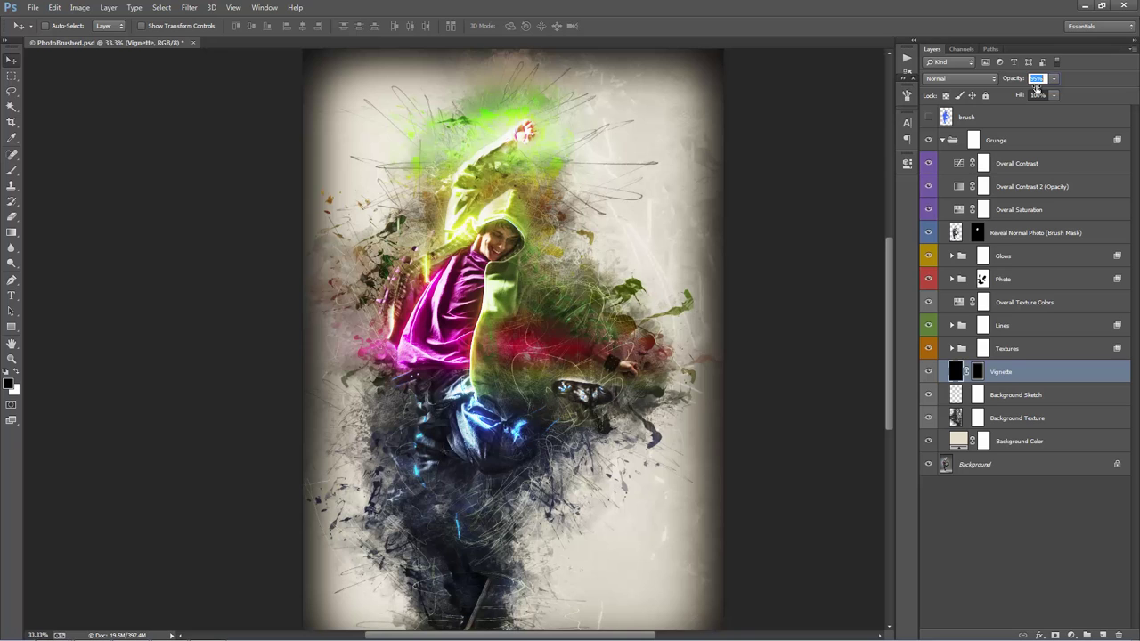
type("30")
key("Return")
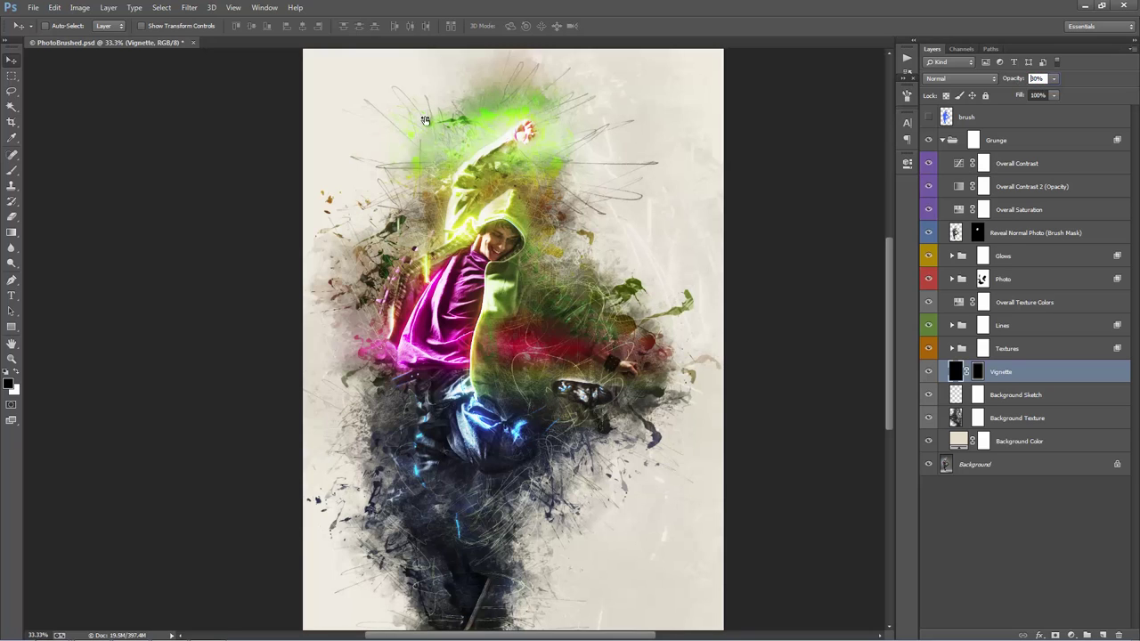
type("45")
key("Return")
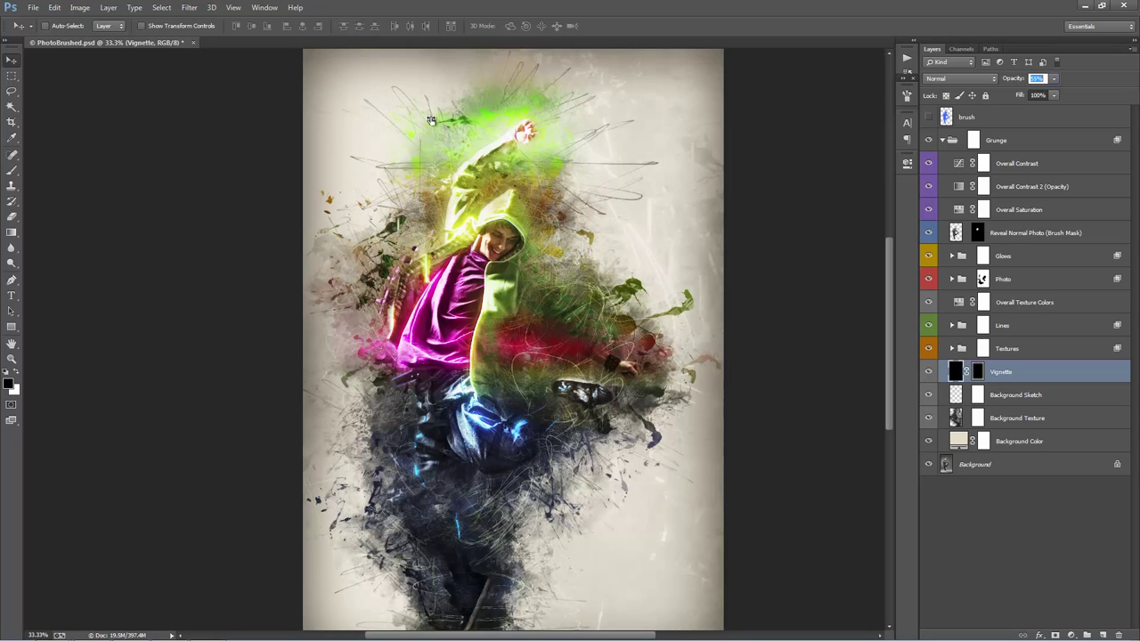
scroll(553, 185, "down", 2)
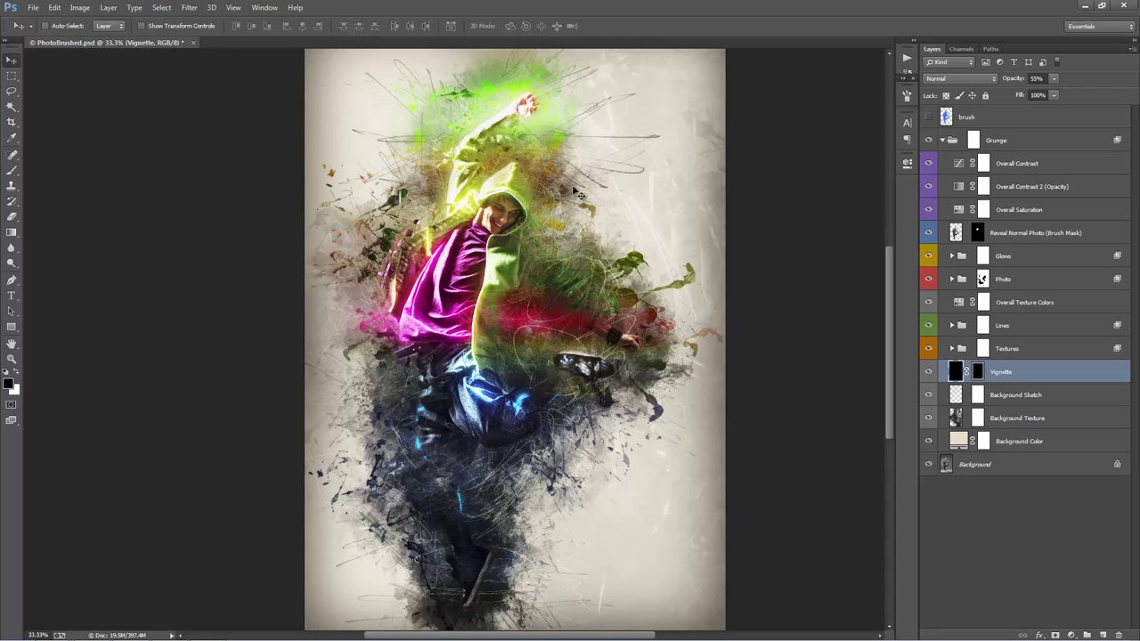
Select the Background Sketch layer and toggle its visibility to examine its effect, leaving it shown
left_click(1023, 394)
left_click(929, 395)
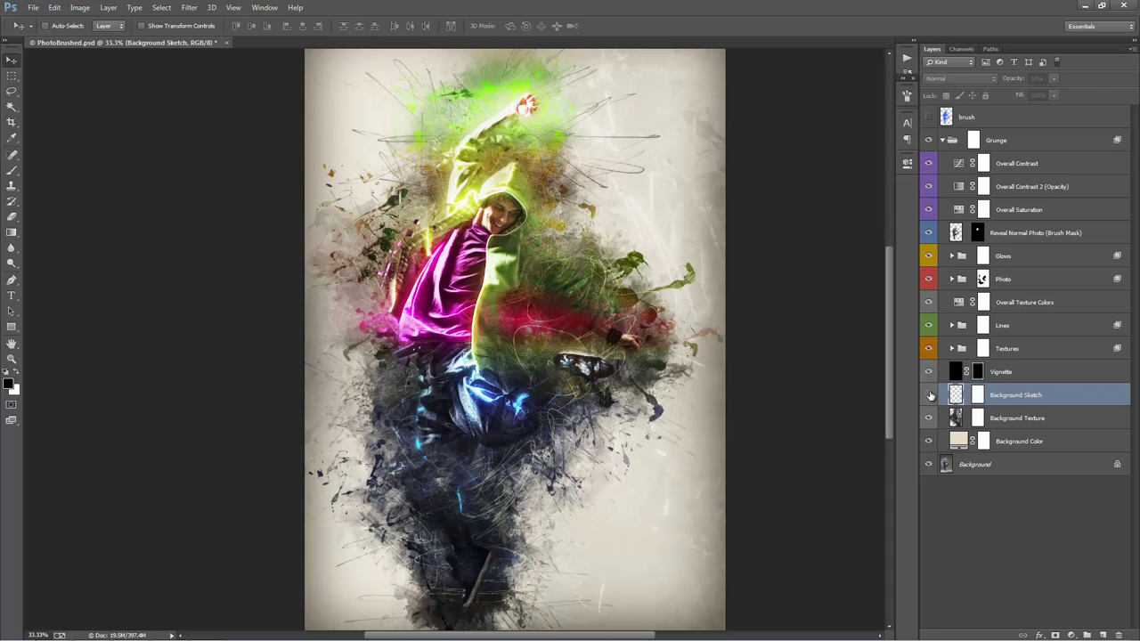
left_click(929, 395)
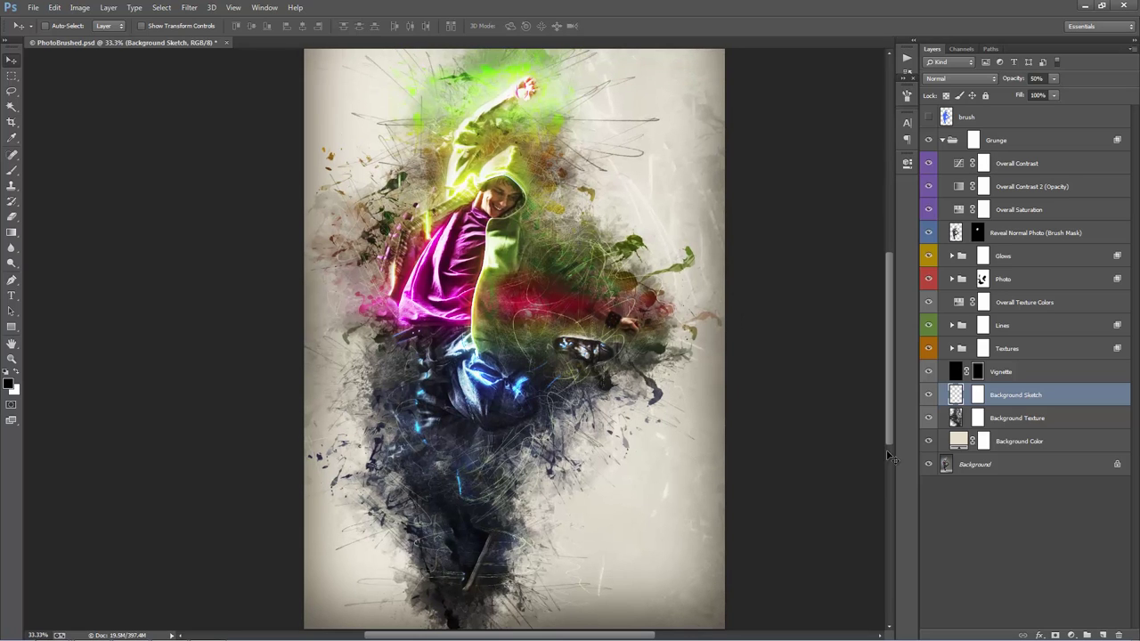
Collapse the Grunge group, hide and reshow it to compare with the original photo, and expand it again
left_click(942, 140)
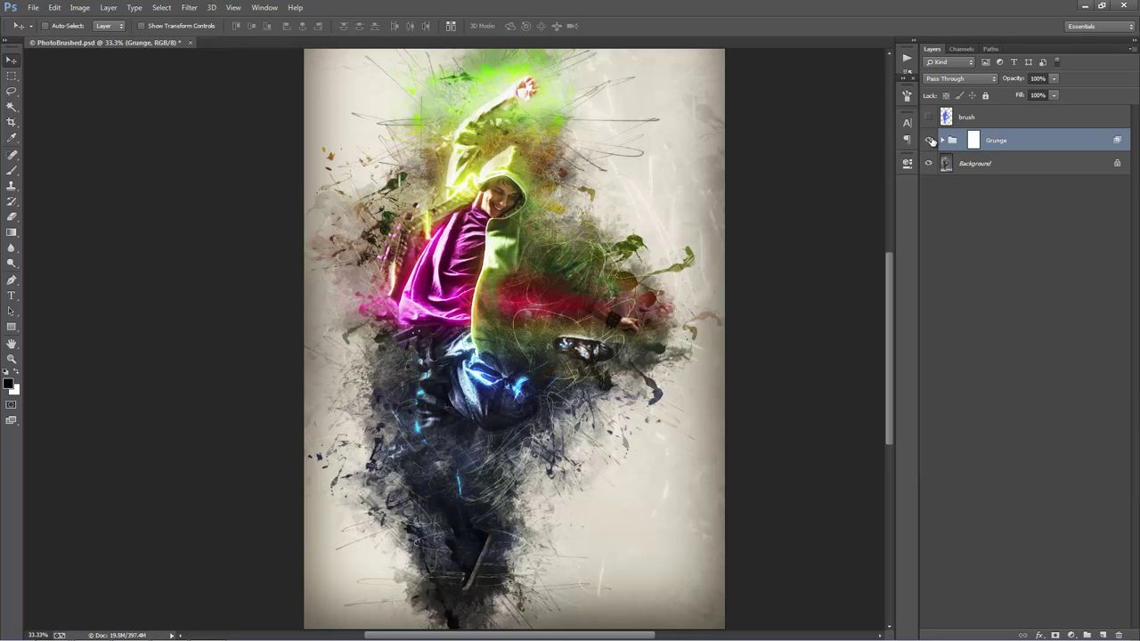
left_click(929, 140)
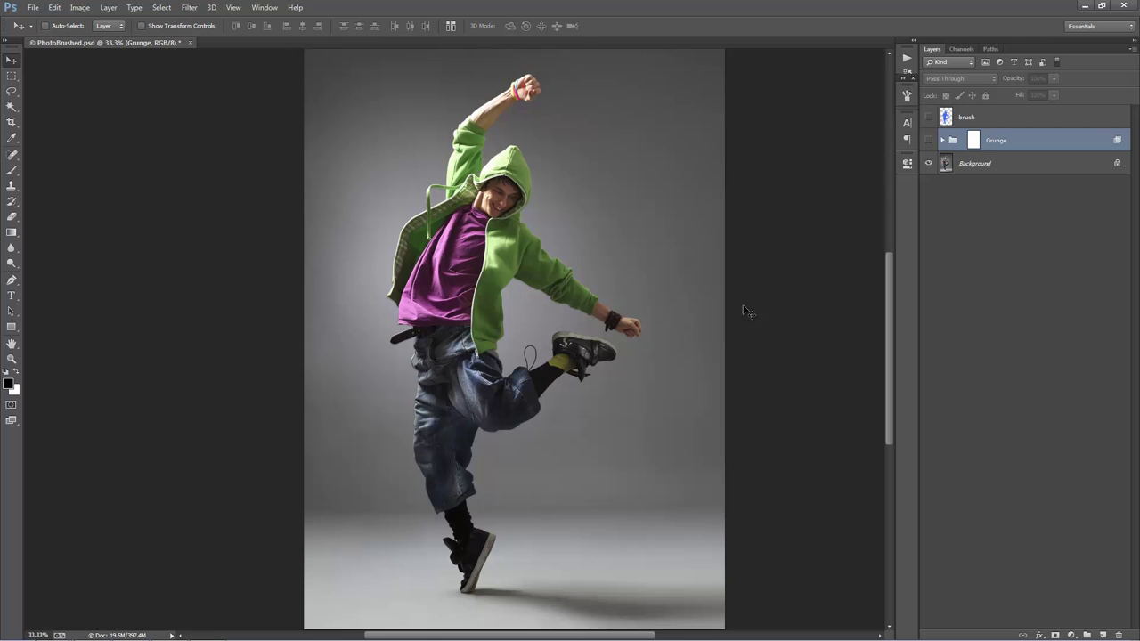
left_click(929, 140)
left_click(943, 140)
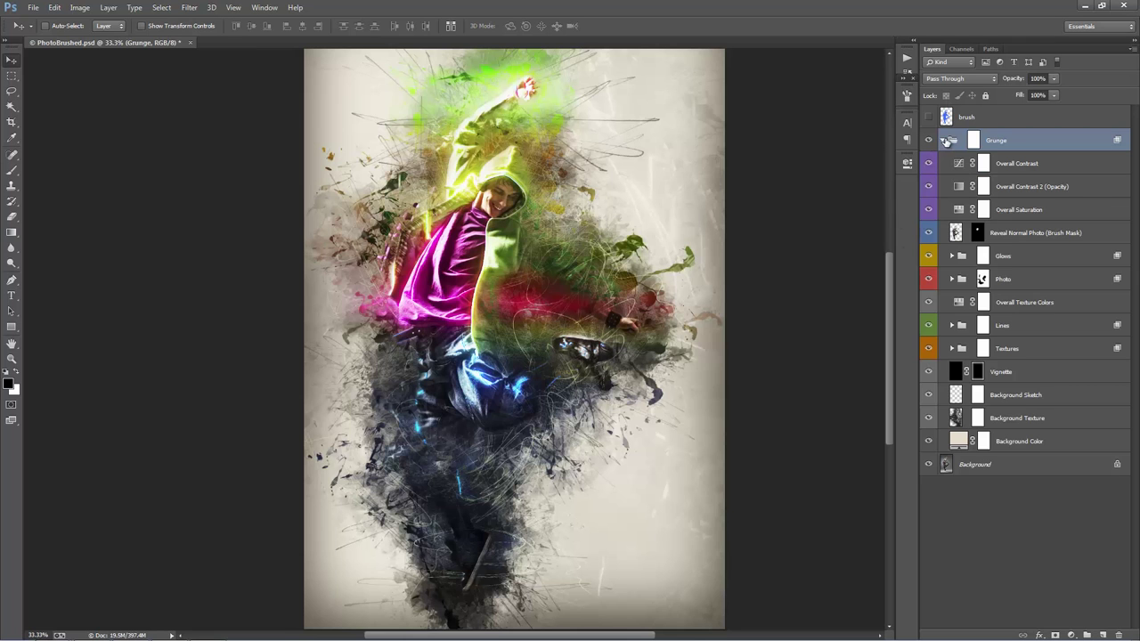
Select the Background Texture layer and toggle its visibility repeatedly to examine its effect, leaving it shown
left_click(1024, 397)
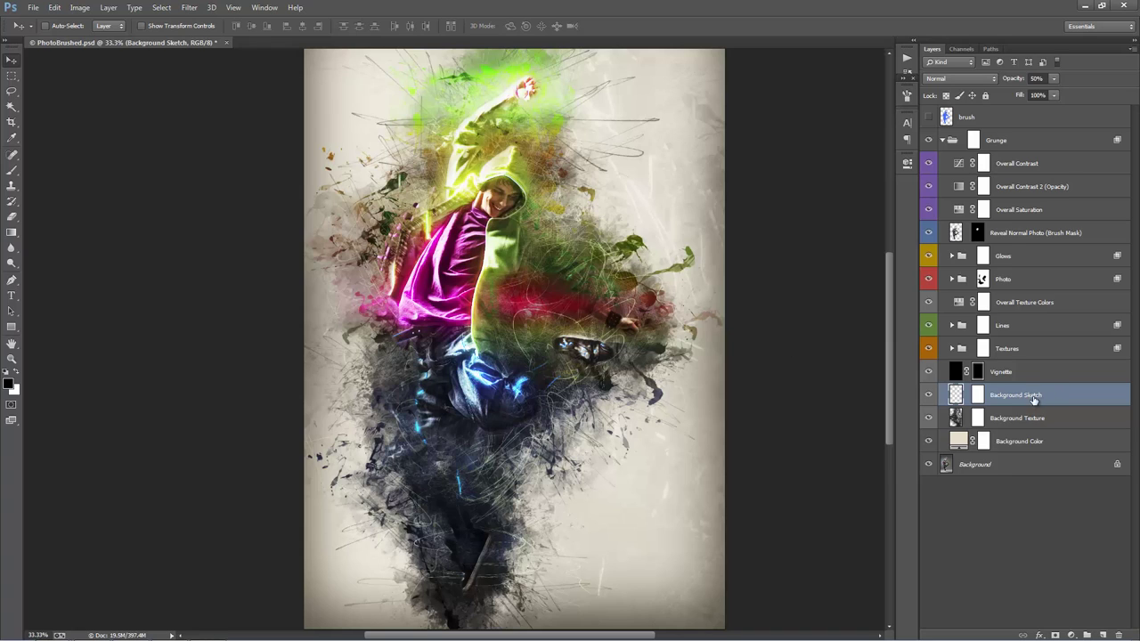
left_click(1014, 419)
left_click(928, 418)
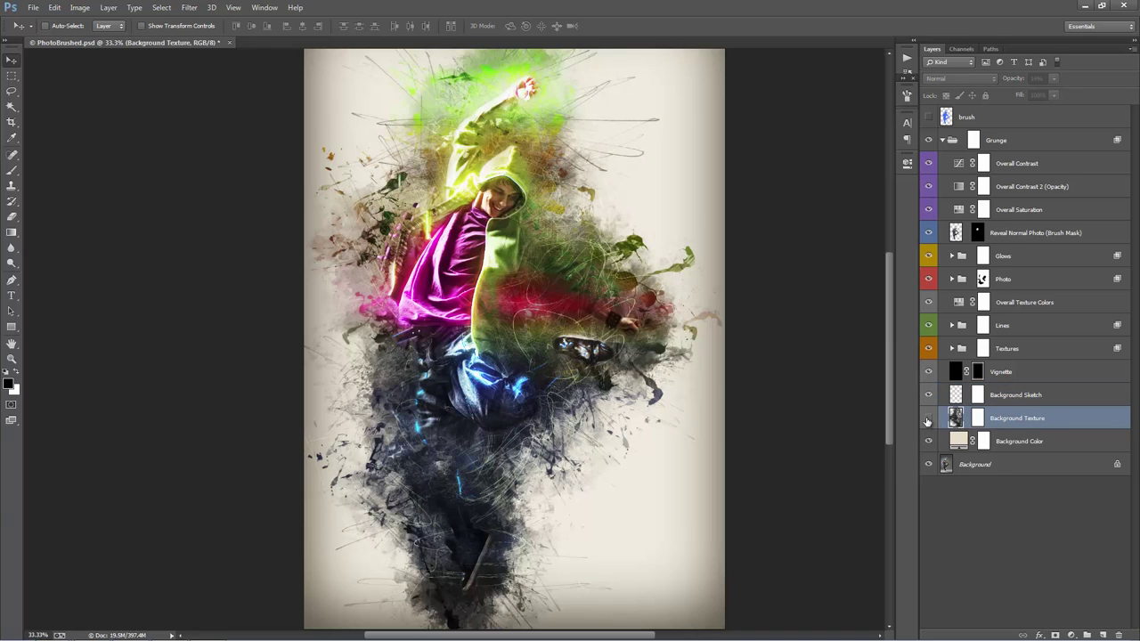
left_click(928, 418)
left_click(928, 417)
left_click(928, 417)
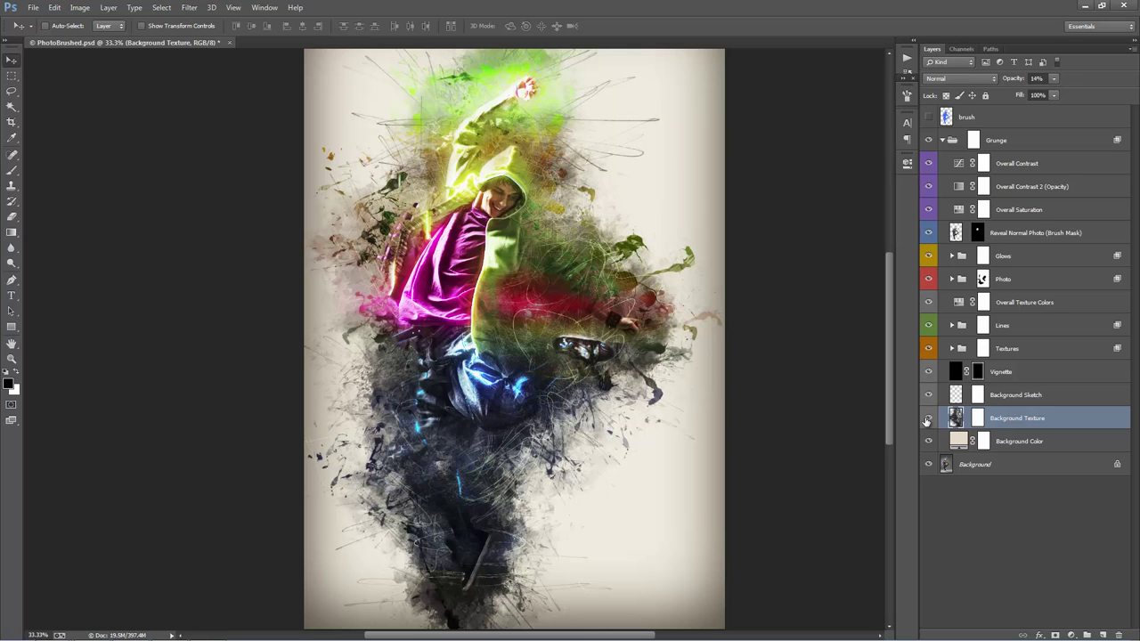
left_click(928, 418)
left_click(928, 418)
left_click(928, 418)
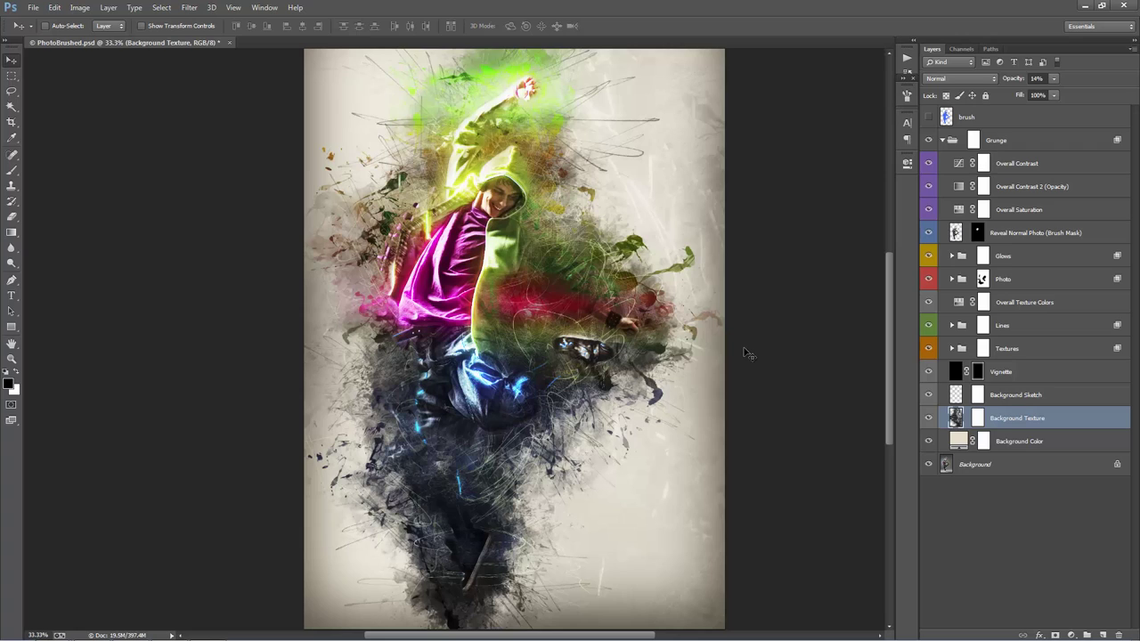
Try a different fill colour for the Background Color layer
left_click(1069, 446)
double_click(958, 443)
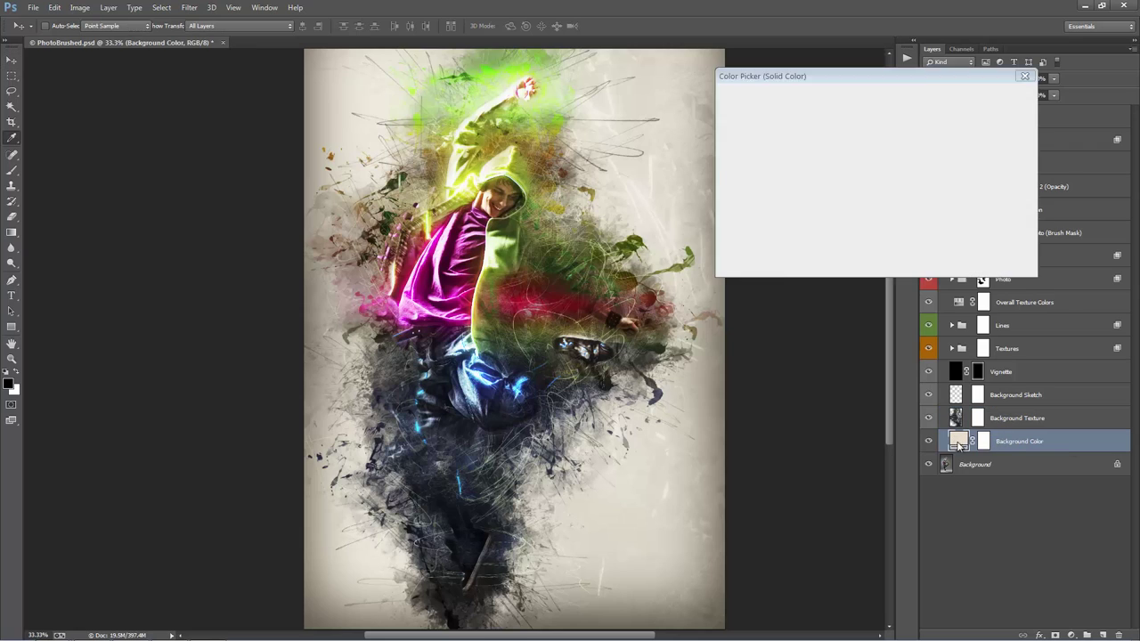
left_click(871, 117)
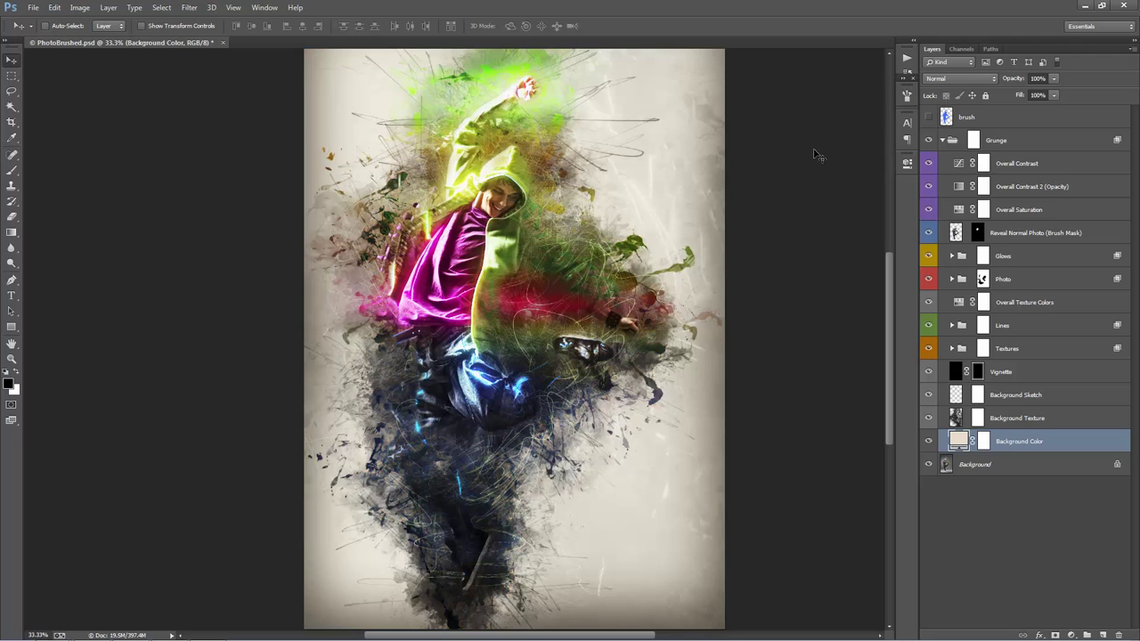
Hide and reshow the Background Color layer to compare the effect over the original photo's backdrop
left_click(928, 443)
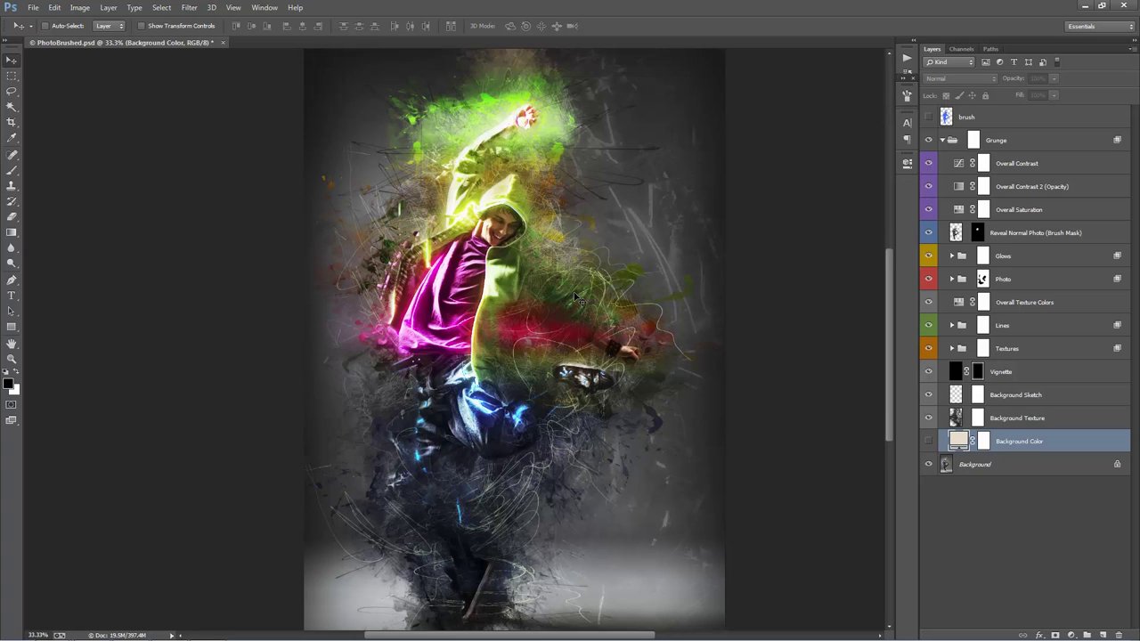
left_click(928, 441)
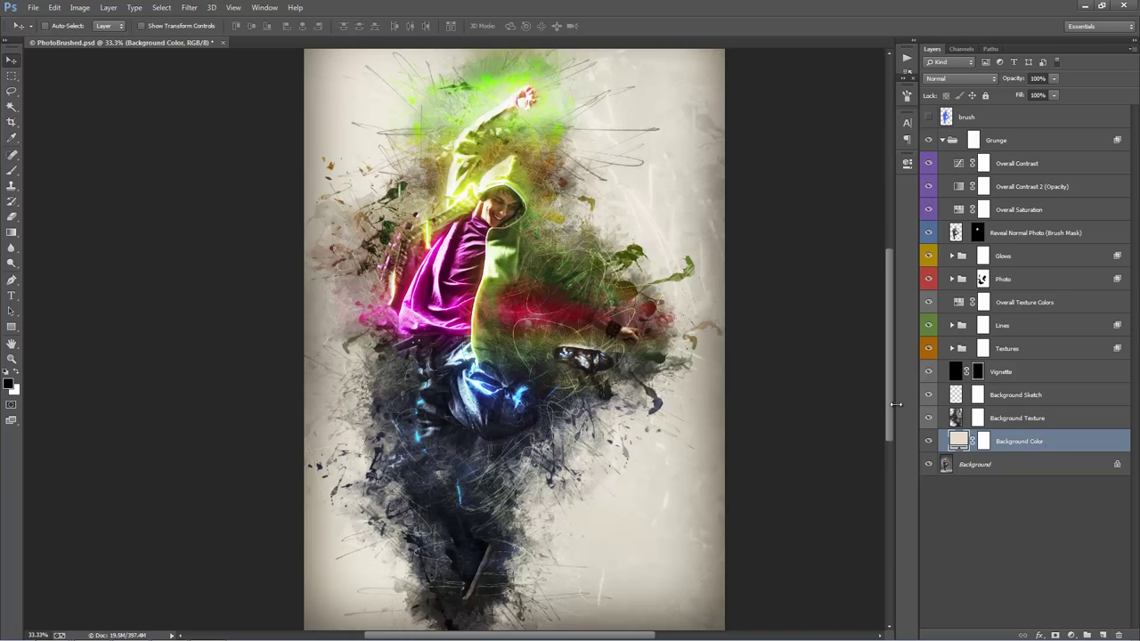
Draw a black Foreground to Transparent linear gradient upward over the lower part of the Background Color layer's mask
left_click(983, 443)
key("g")
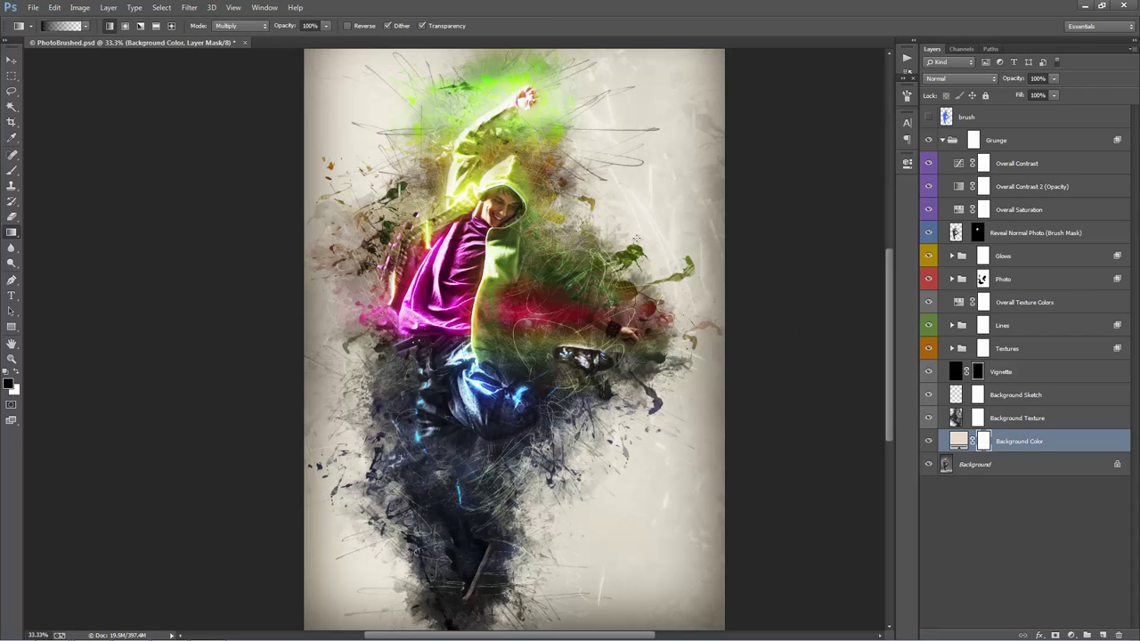
scroll(636, 237, "down", 1)
left_click(62, 25)
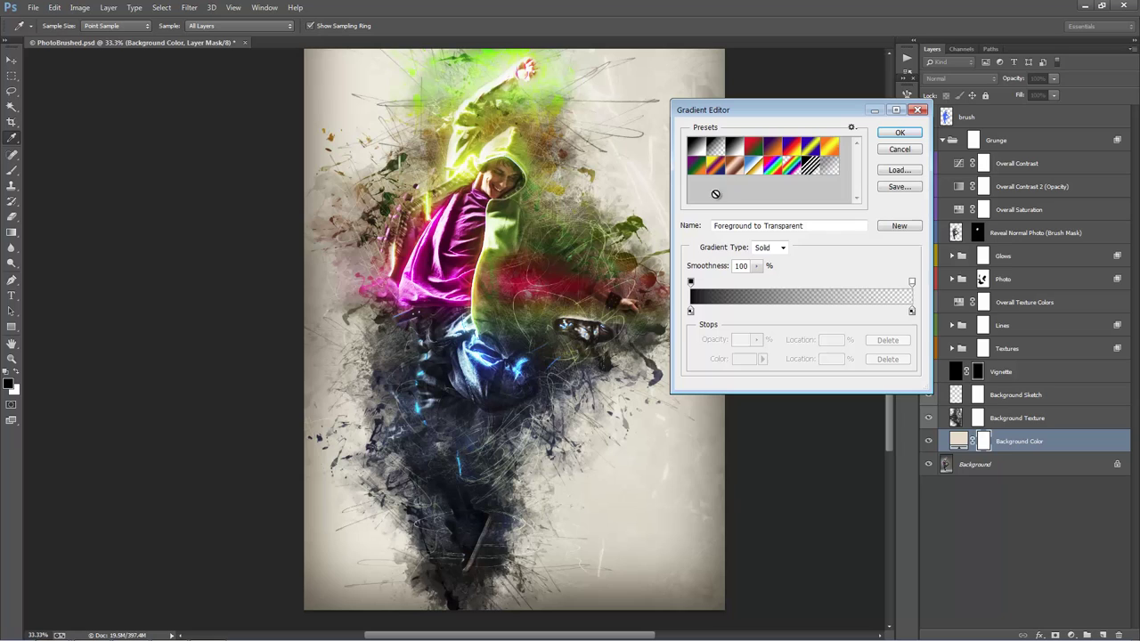
left_click(900, 132)
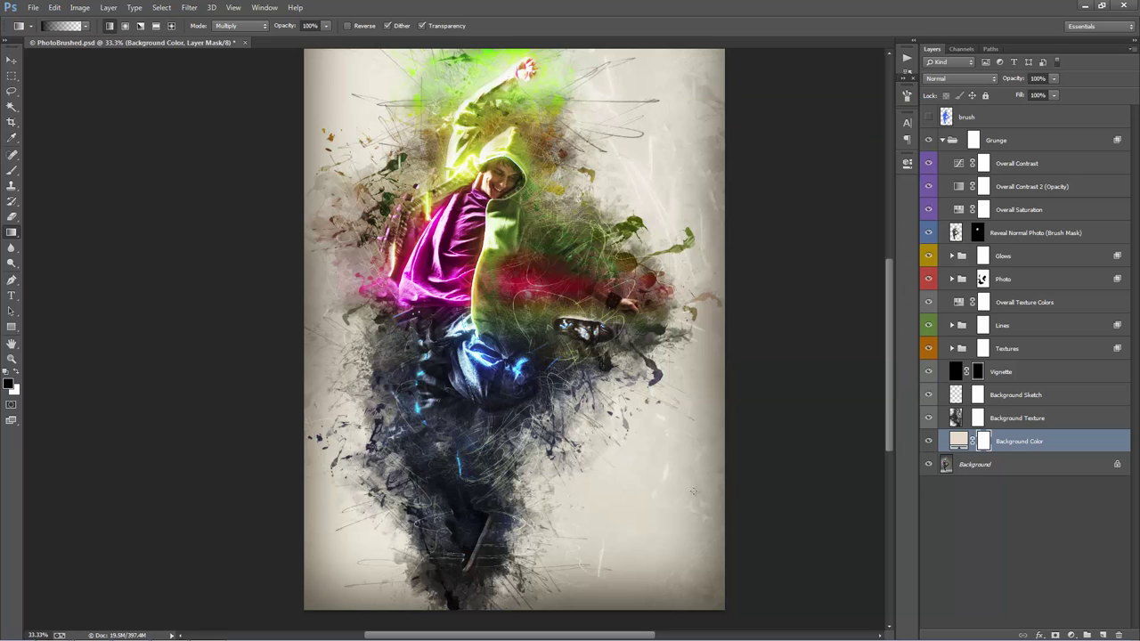
scroll(614, 501, "down", 1)
left_click_drag(608, 523, 609, 365)
scroll(645, 251, "up", 1)
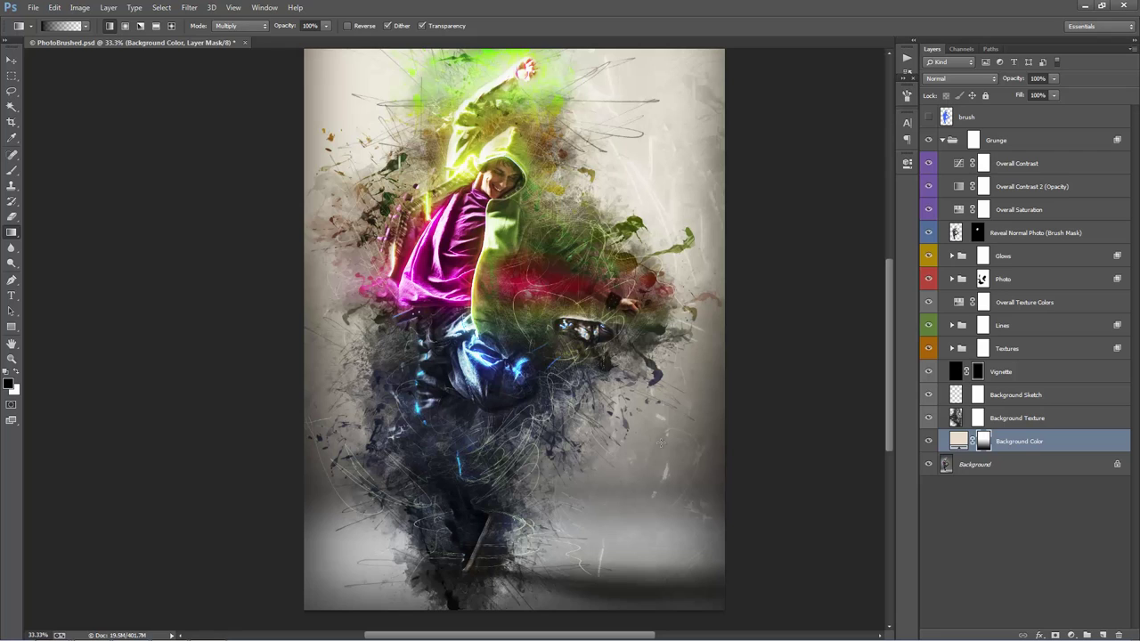
scroll(629, 433, "up", 1)
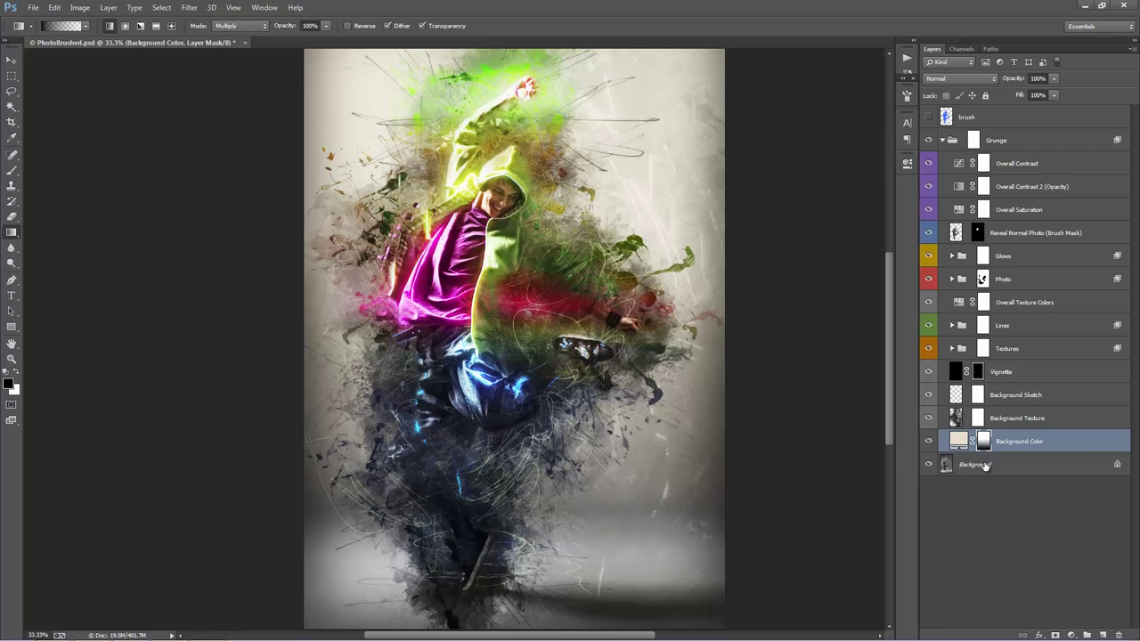
Try an orange fill (#ff9500) on the masked Background Color layer, and cancel the colour change
double_click(960, 441)
left_click(874, 104)
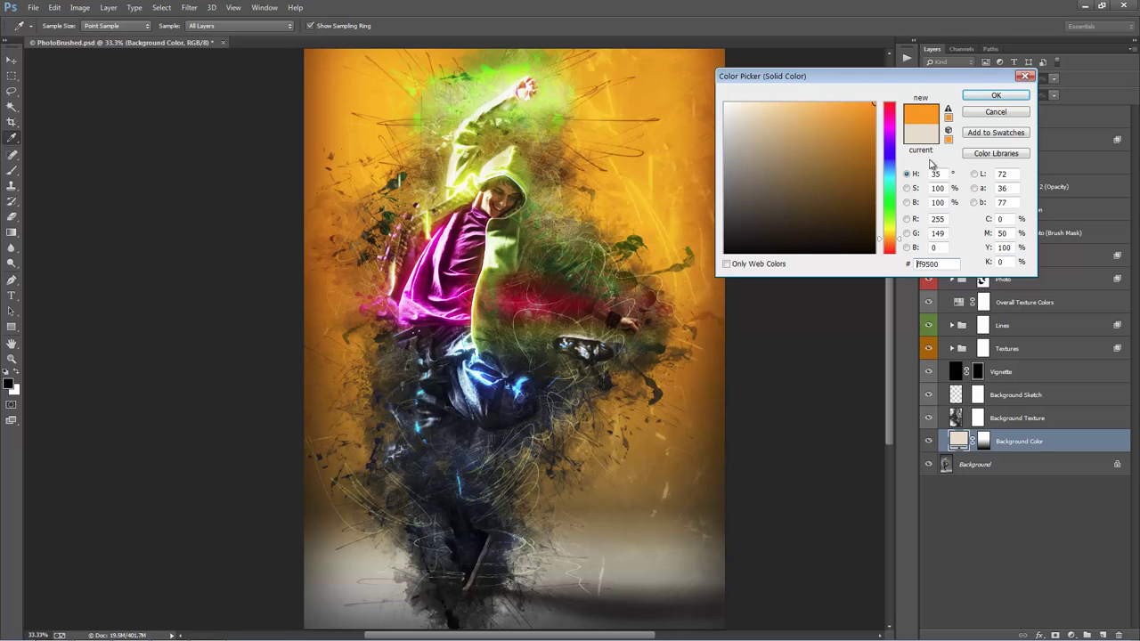
left_click(996, 113)
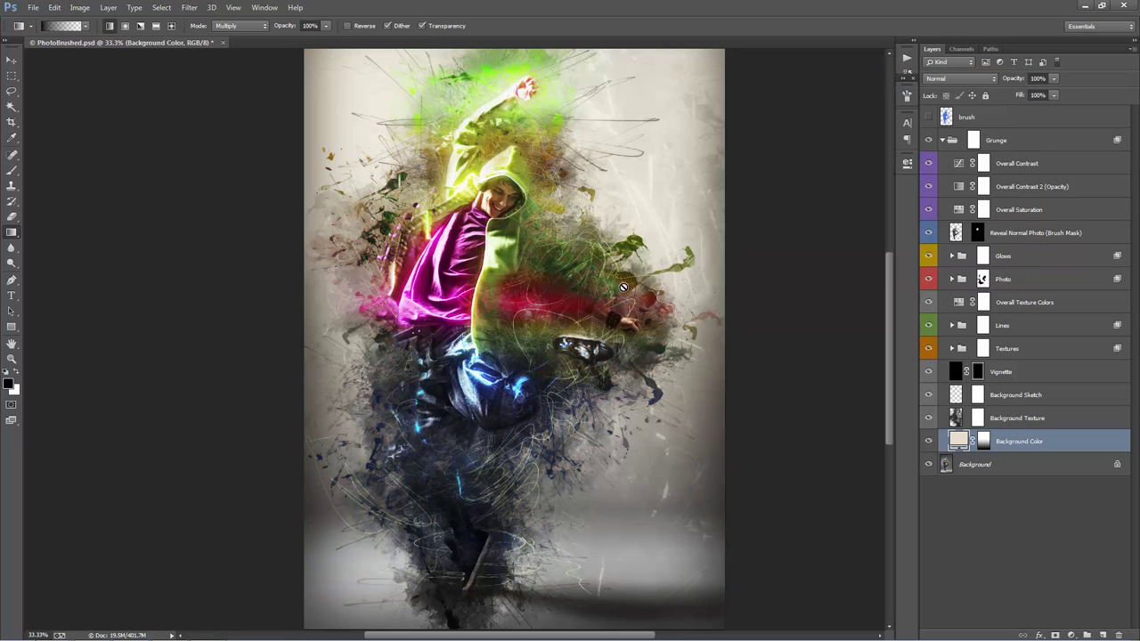
Hide the Background Color layer and examine the whole artwork over the original photo's backdrop
left_click(929, 442)
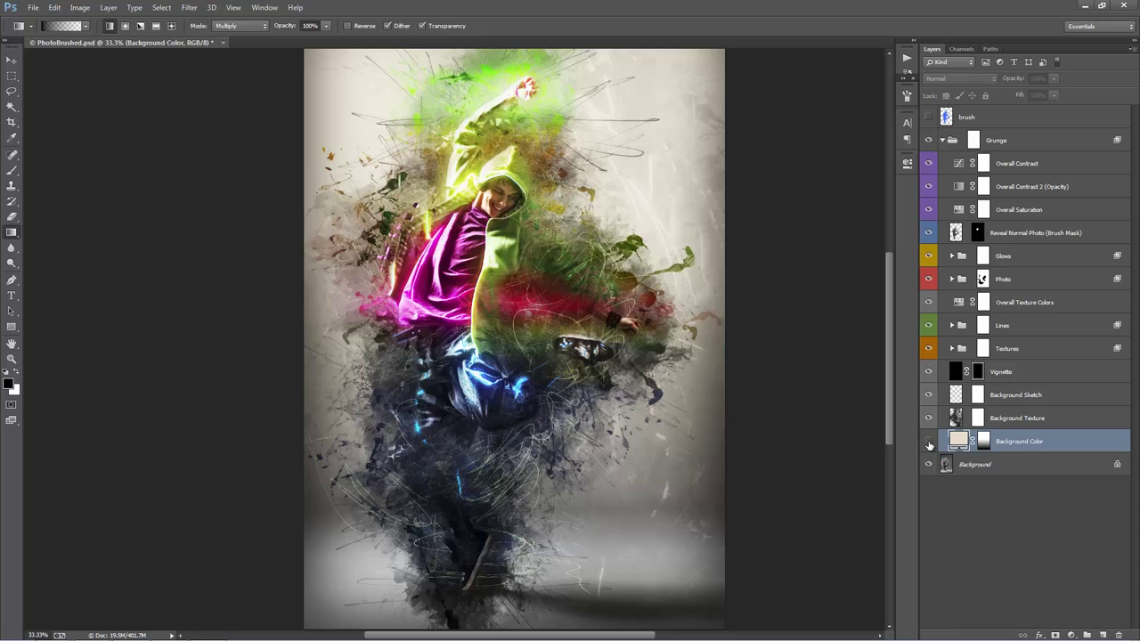
key("v")
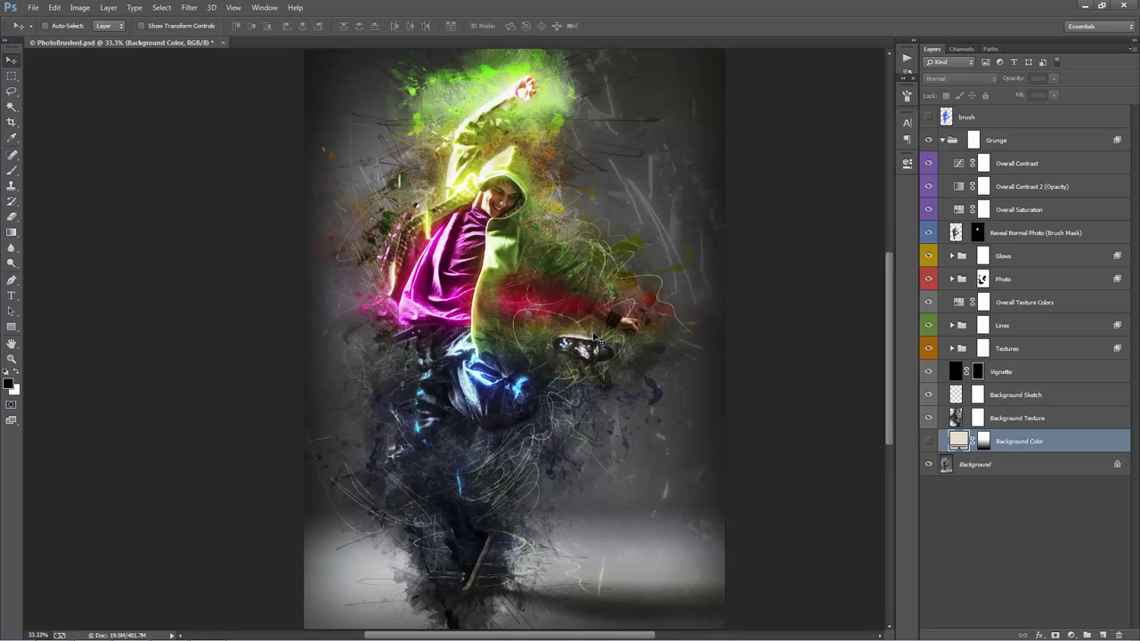
scroll(594, 336, "up", 3)
scroll(594, 336, "down", 1)
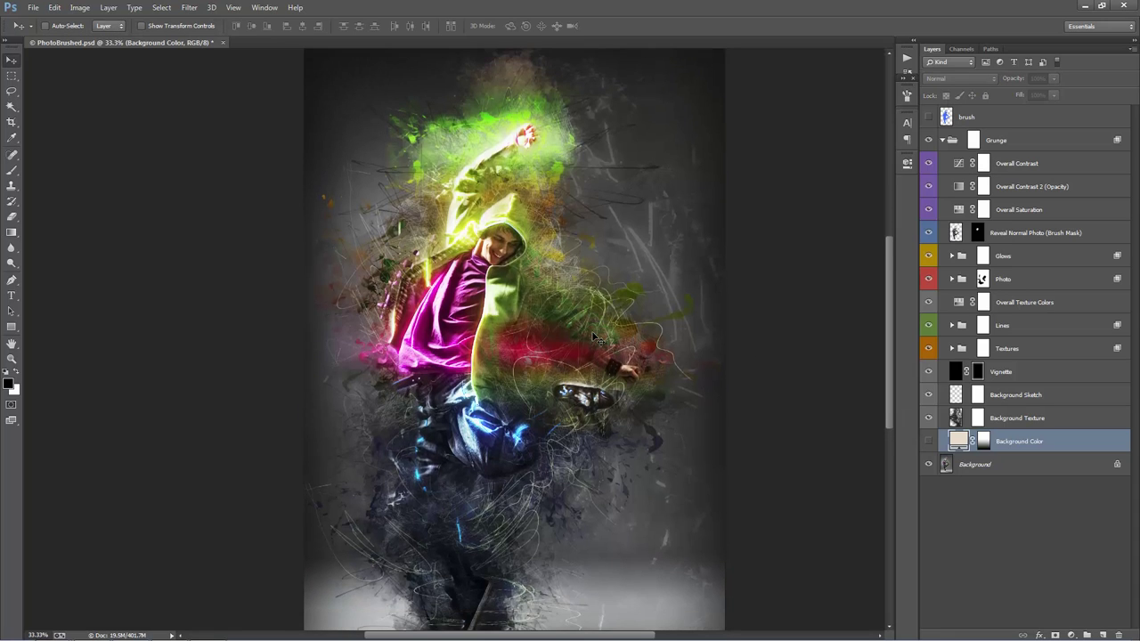
scroll(592, 333, "down", 2)
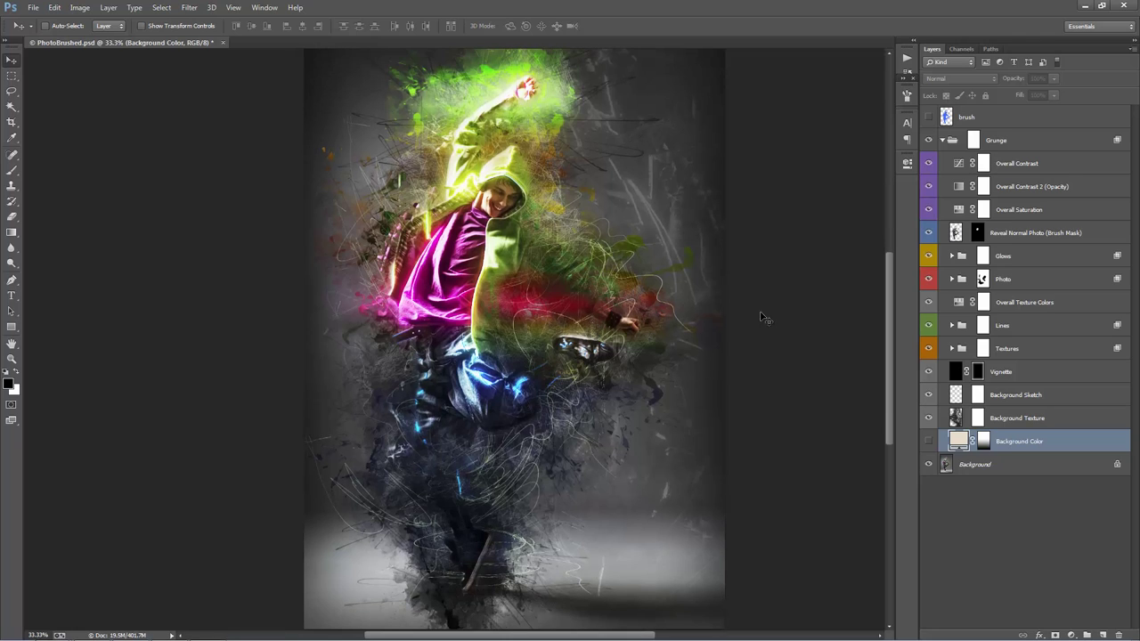
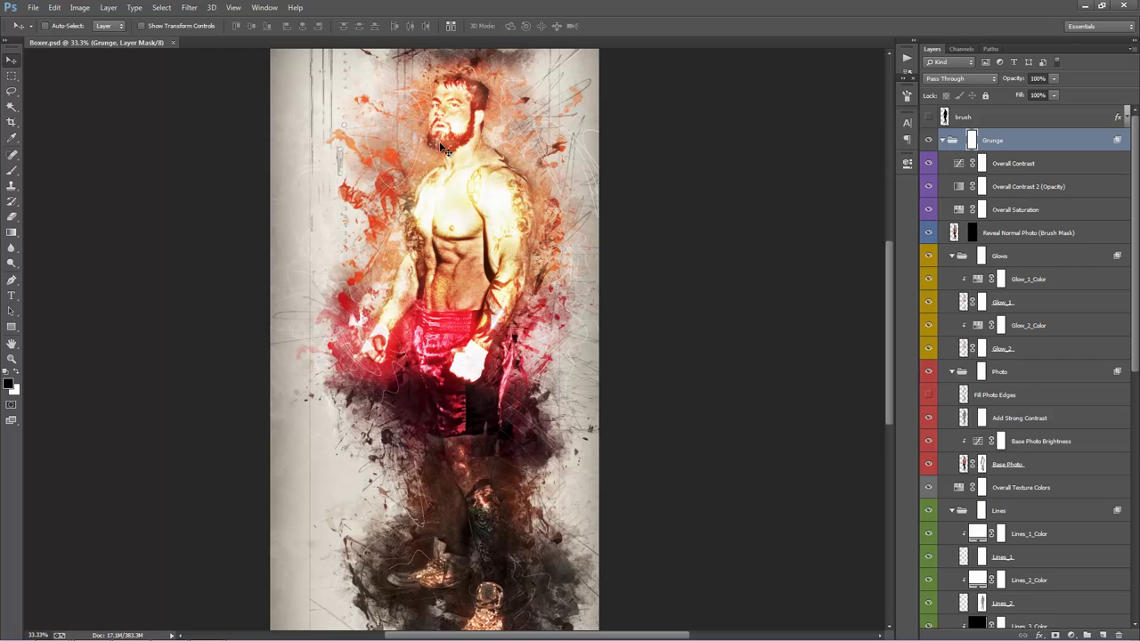
In the Boxer.psd document, collapse the Grunge group and toggle its visibility, leaving it hidden to examine the original boxer photo
scroll(504, 272, "down", 1)
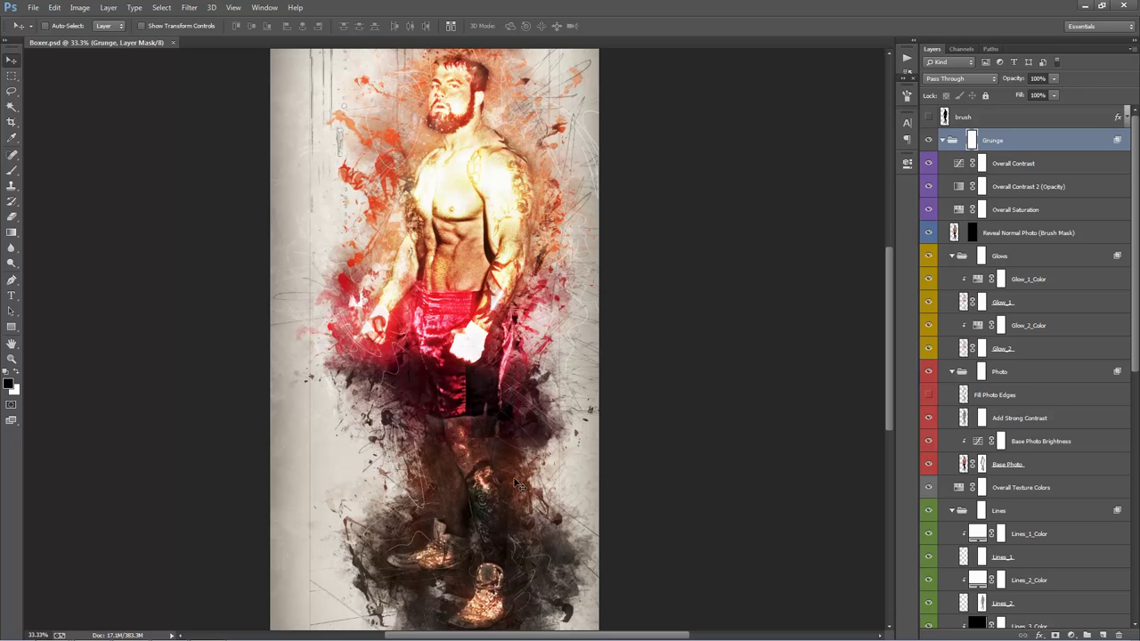
scroll(459, 451, "up", 1)
scroll(460, 452, "up", 2)
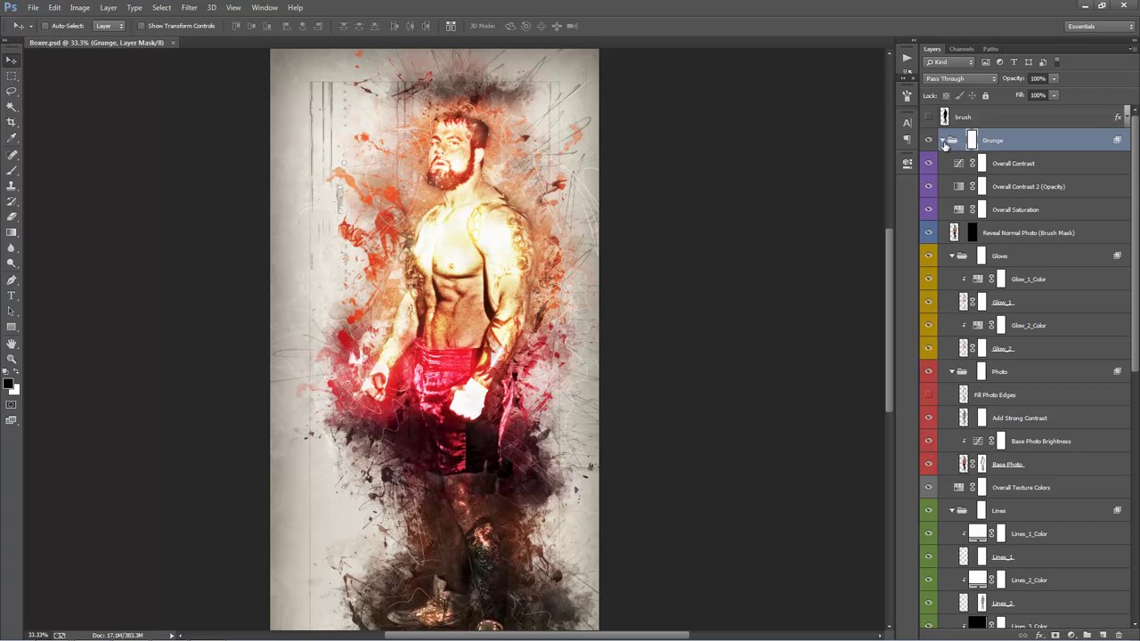
left_click(943, 142)
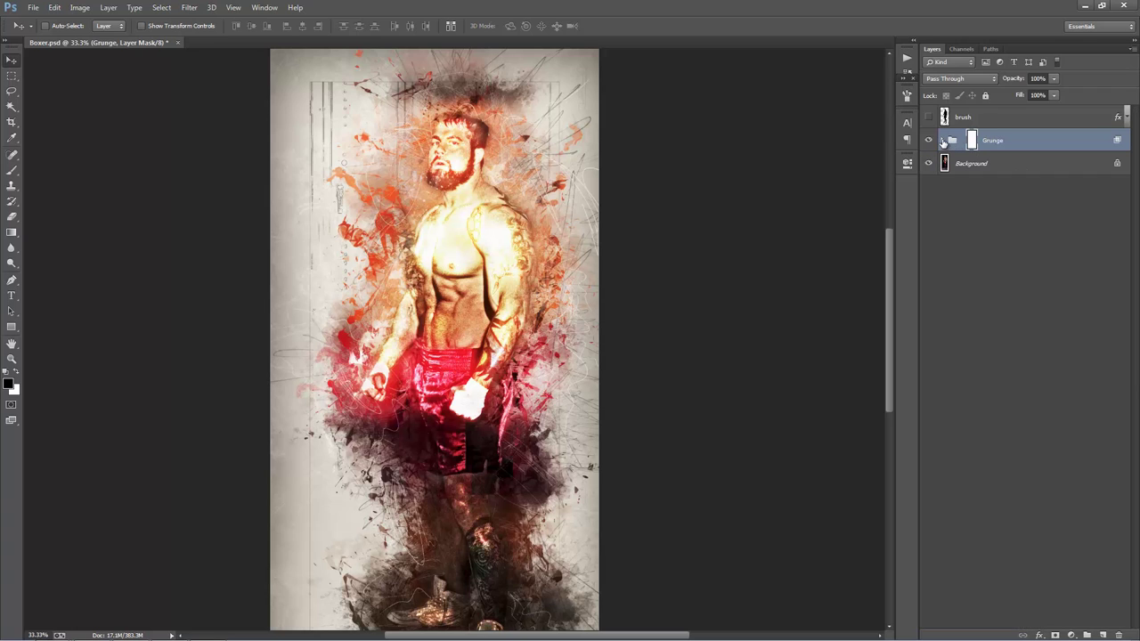
left_click(930, 141)
left_click(930, 140)
left_click(929, 141)
left_click_drag(671, 238, 704, 233)
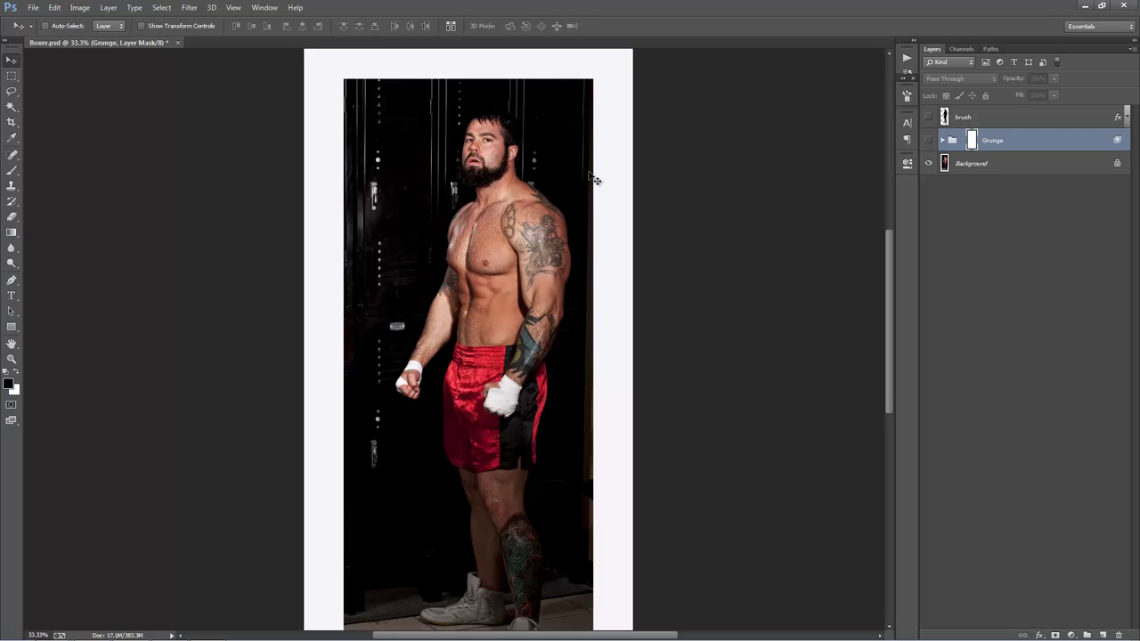
Toggle the brush layer to examine the filled figure area, leave it hidden, and show the Grunge group again
left_click(930, 118)
left_click(929, 119)
left_click(930, 118)
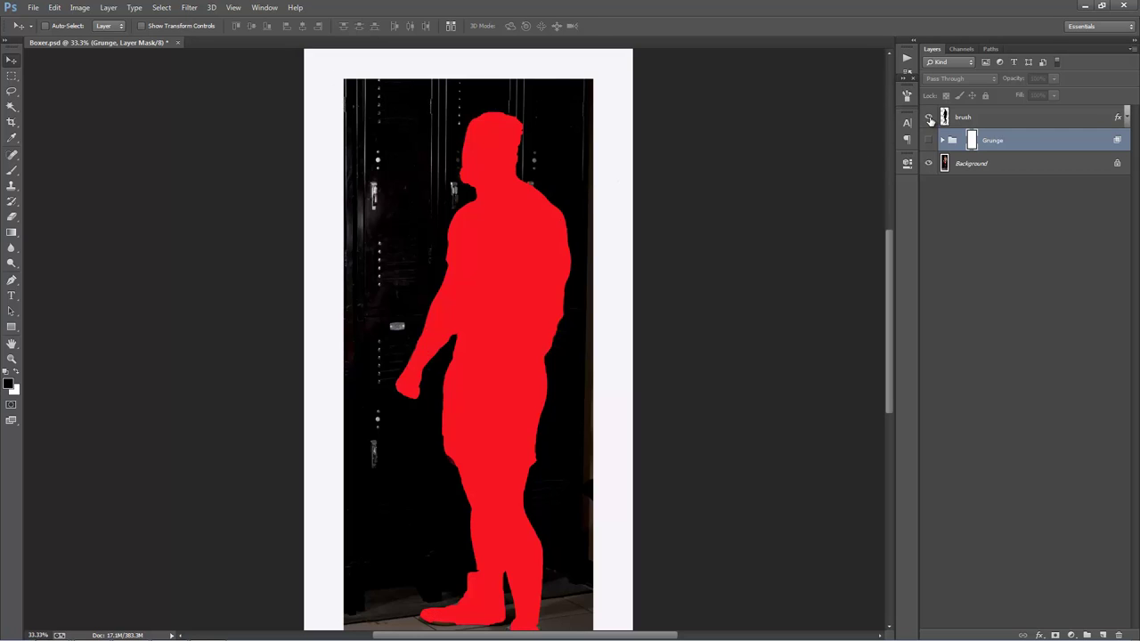
left_click(930, 119)
left_click(930, 119)
mouse_move(757, 235)
left_mouse_down()
mouse_move(730, 149)
mouse_move(728, 191)
mouse_move(799, 201)
left_mouse_up()
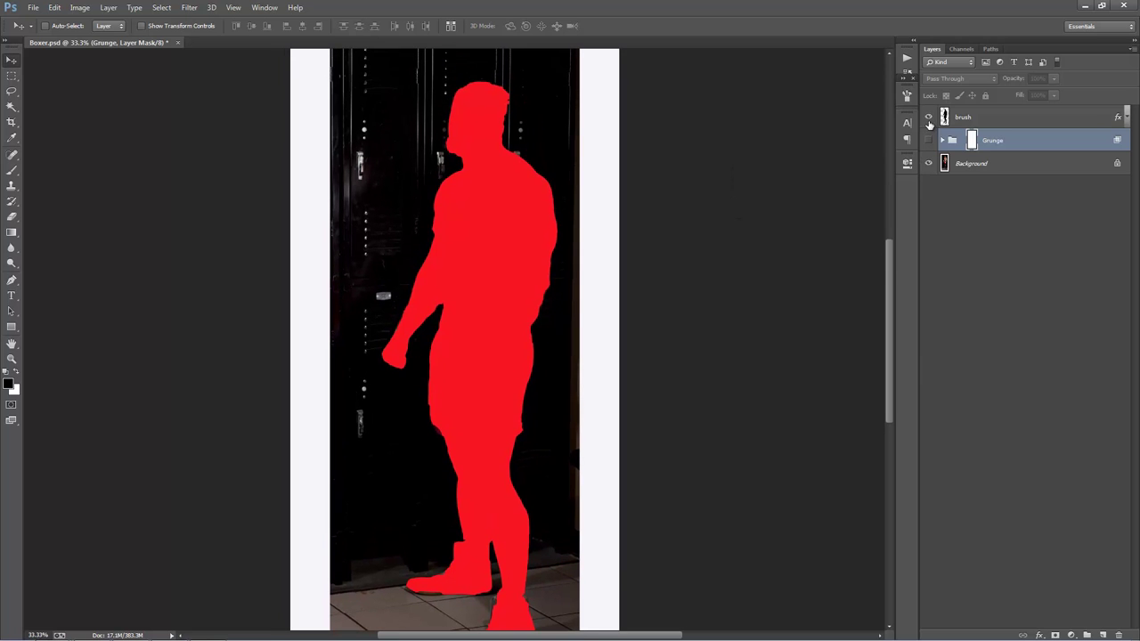
left_click(930, 118)
left_click(929, 140)
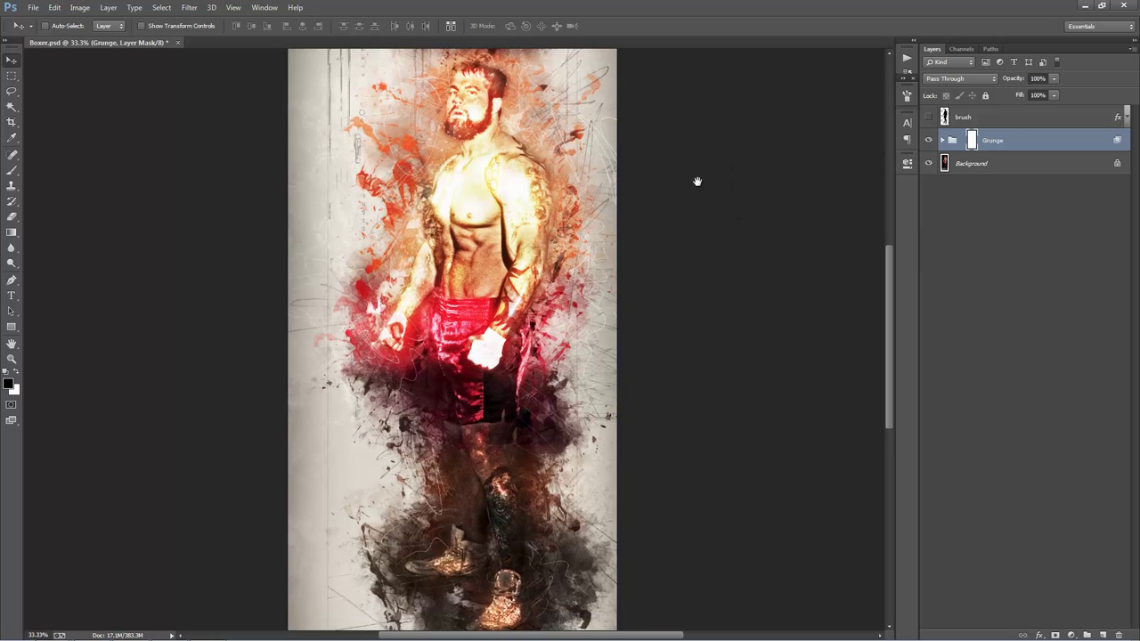
Expand the Grunge group and hide its Glows group to see the photo effect without glows
left_click(943, 140)
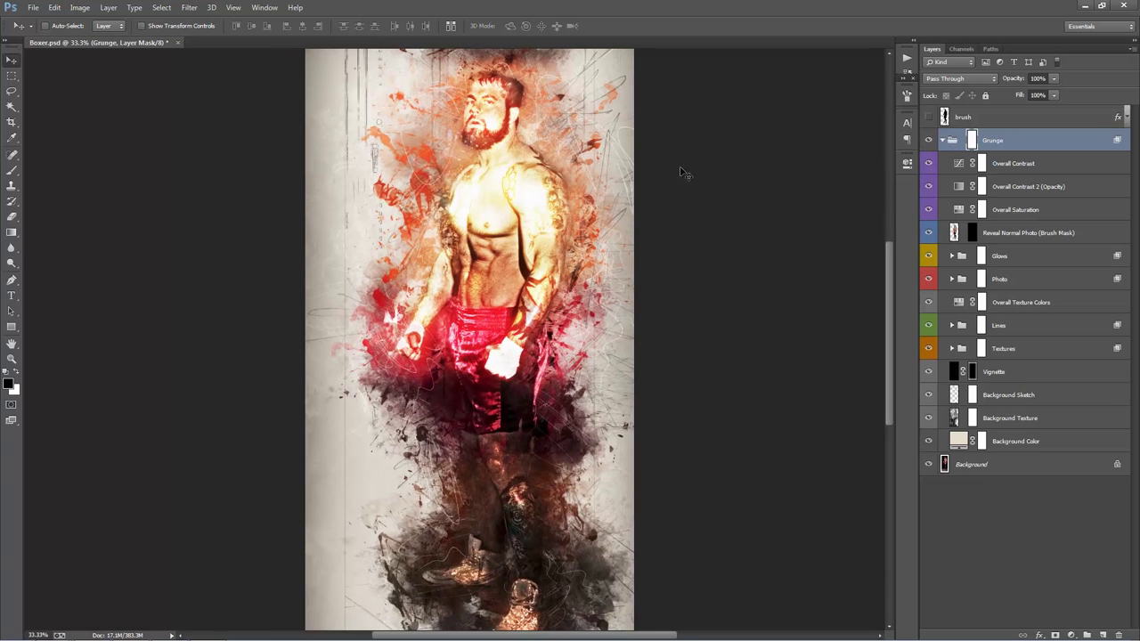
left_click(929, 256)
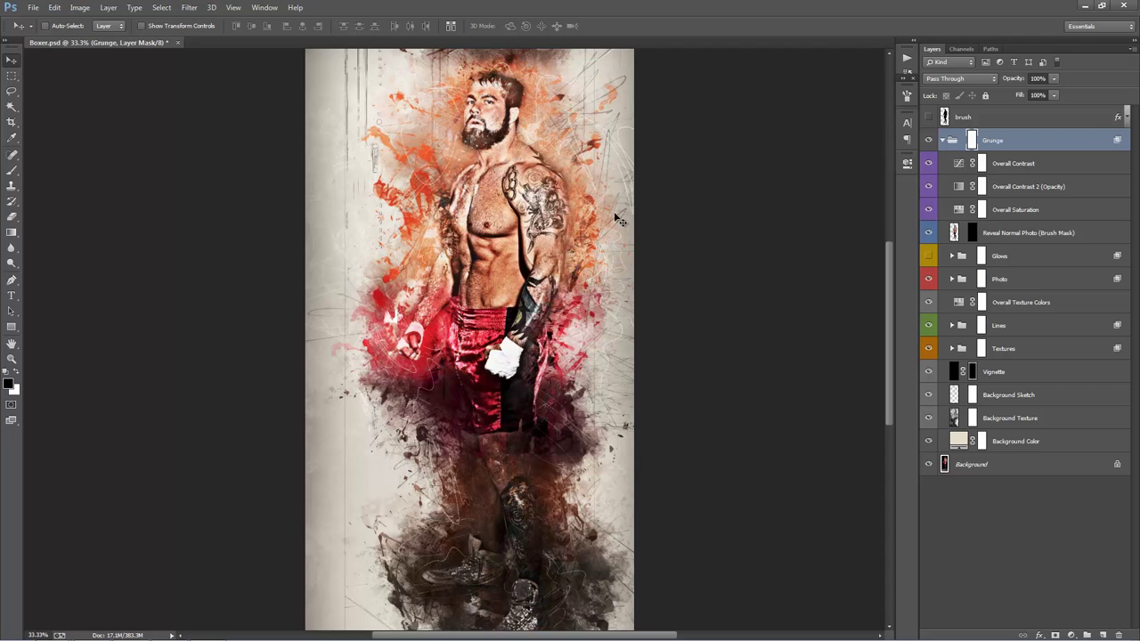
left_click_drag(614, 211, 597, 209)
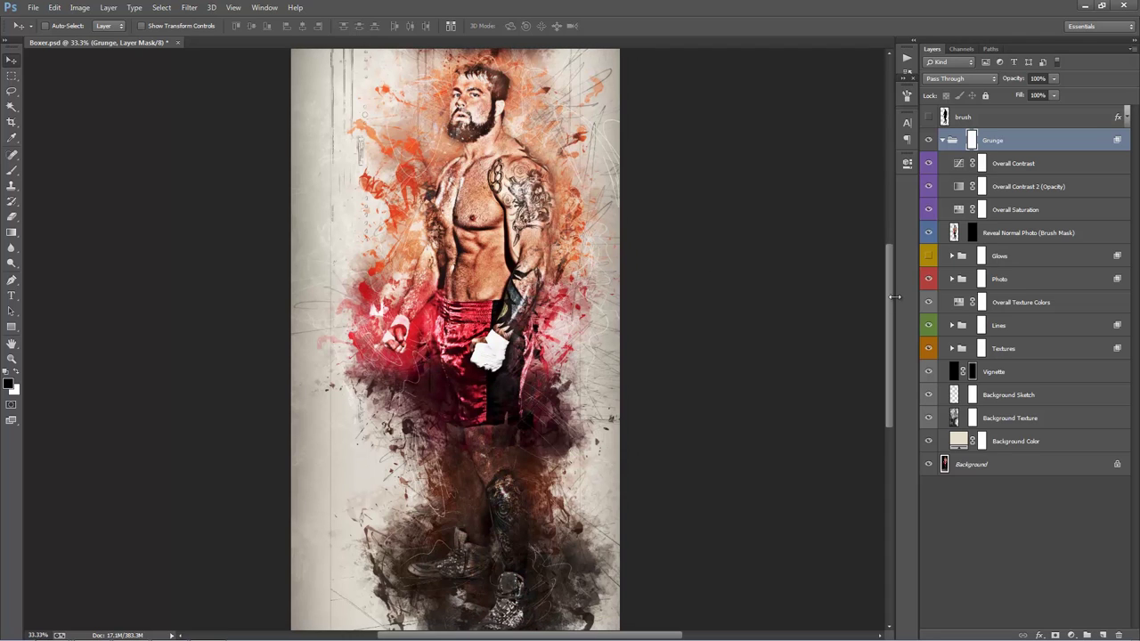
Lower the opacity of the Add Strong Contrast layer inside the Photo group
left_click(955, 279)
left_click(953, 279)
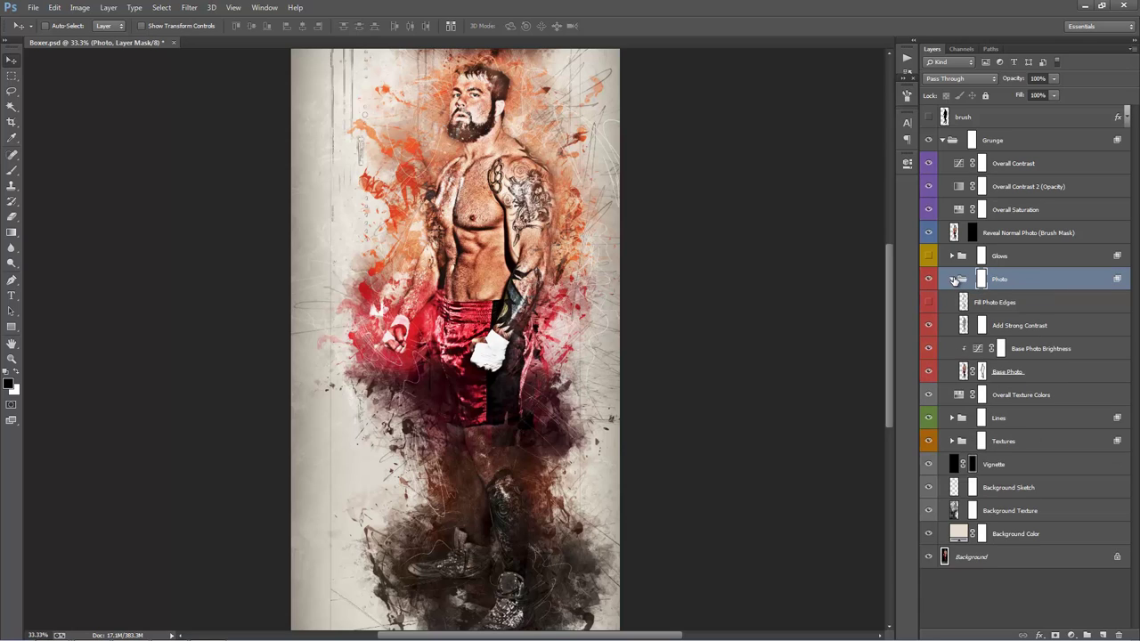
left_click(1045, 324)
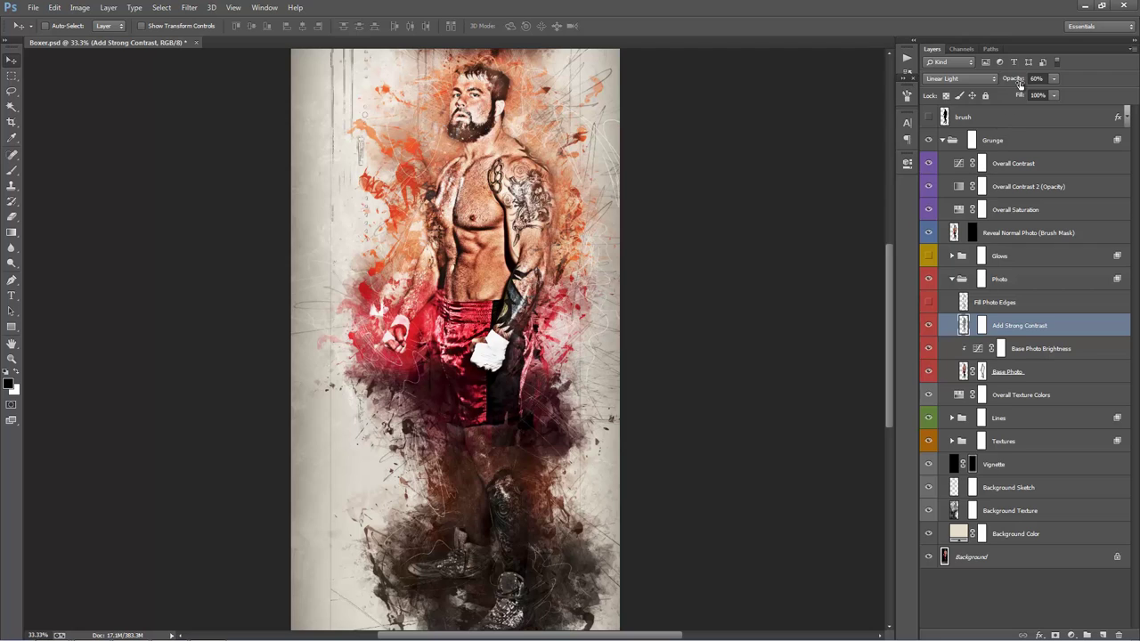
left_click_drag(1020, 83, 988, 82)
Paint white over the face on the Reveal Normal Photo (Brush Mask) layer's mask with a 400 px brush, and set the layer's opacity to 54%
left_click(972, 234)
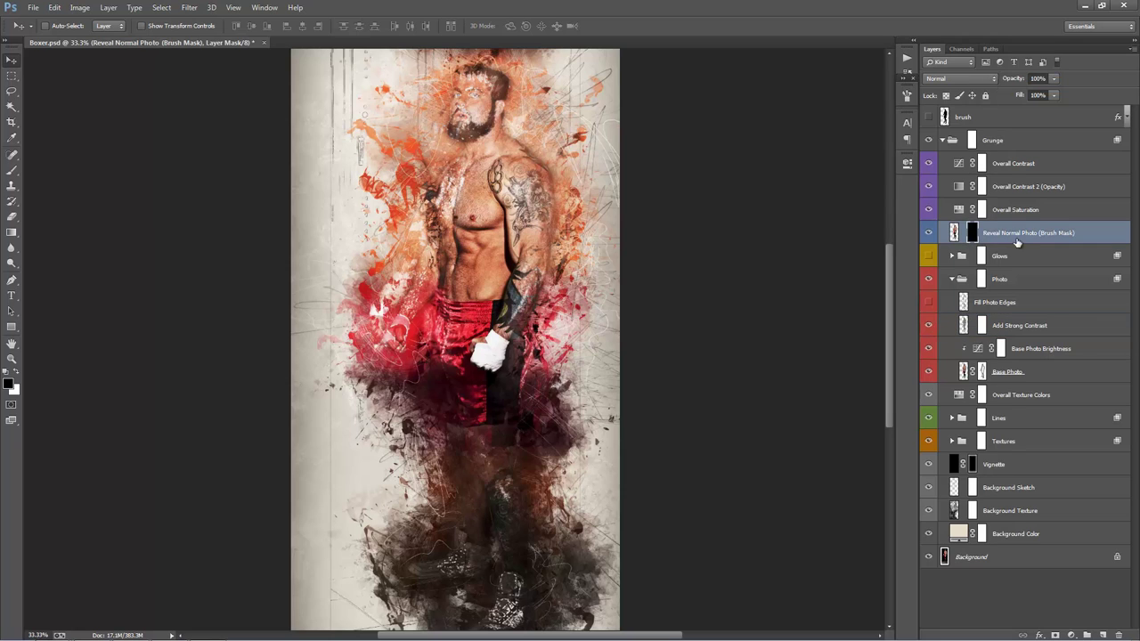
left_click_drag(578, 179, 584, 191)
key("b")
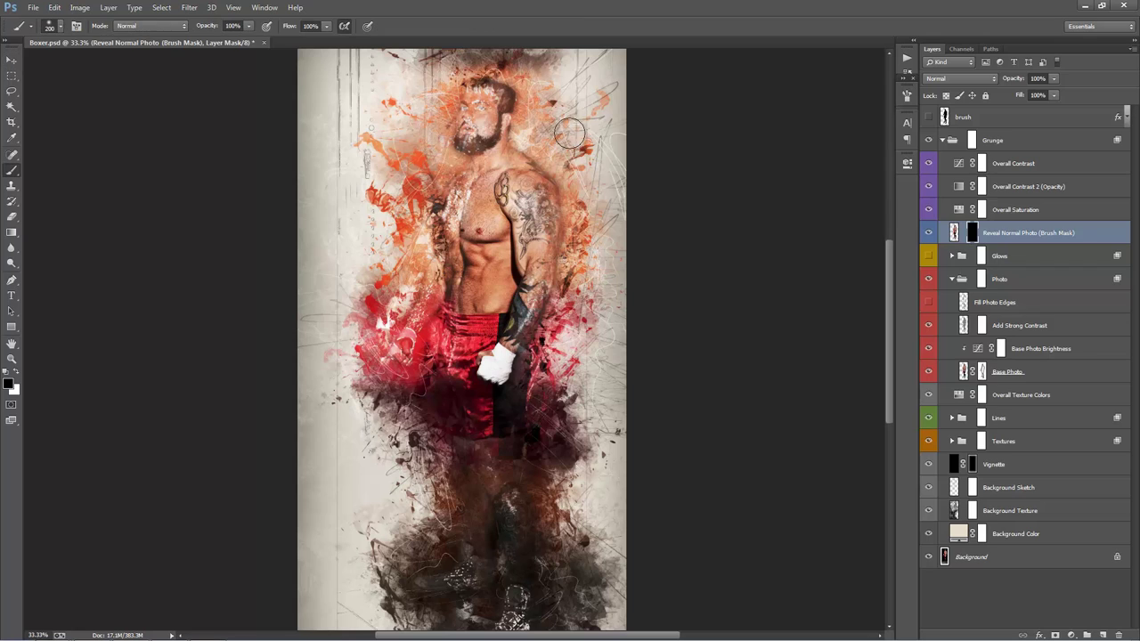
key("bracketright")
key("bracketright")
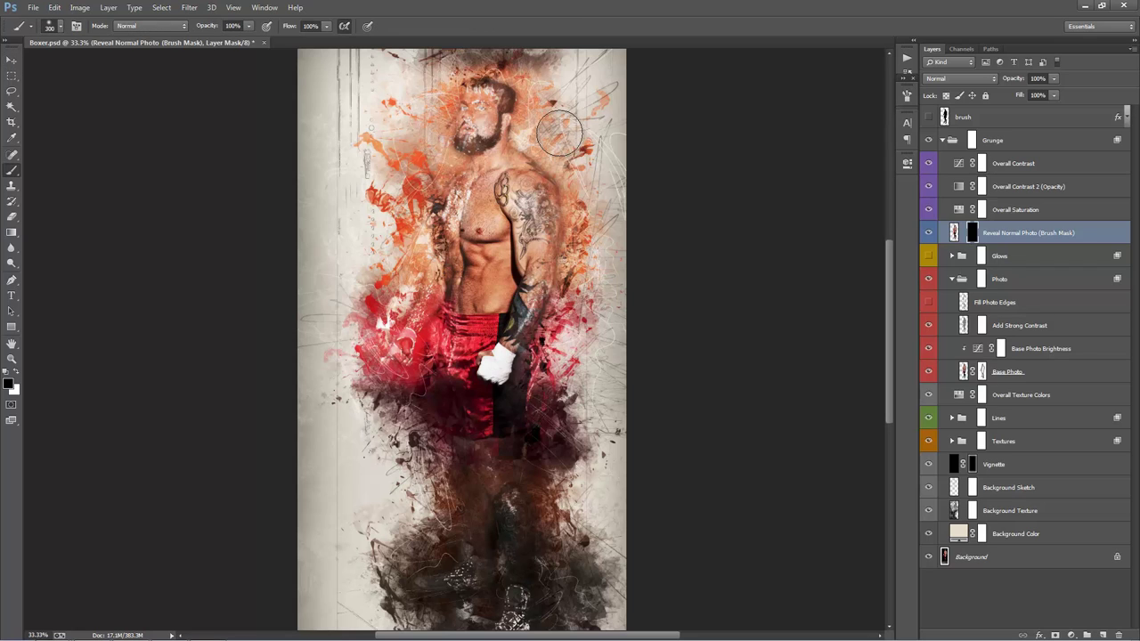
key("bracketright")
key("x")
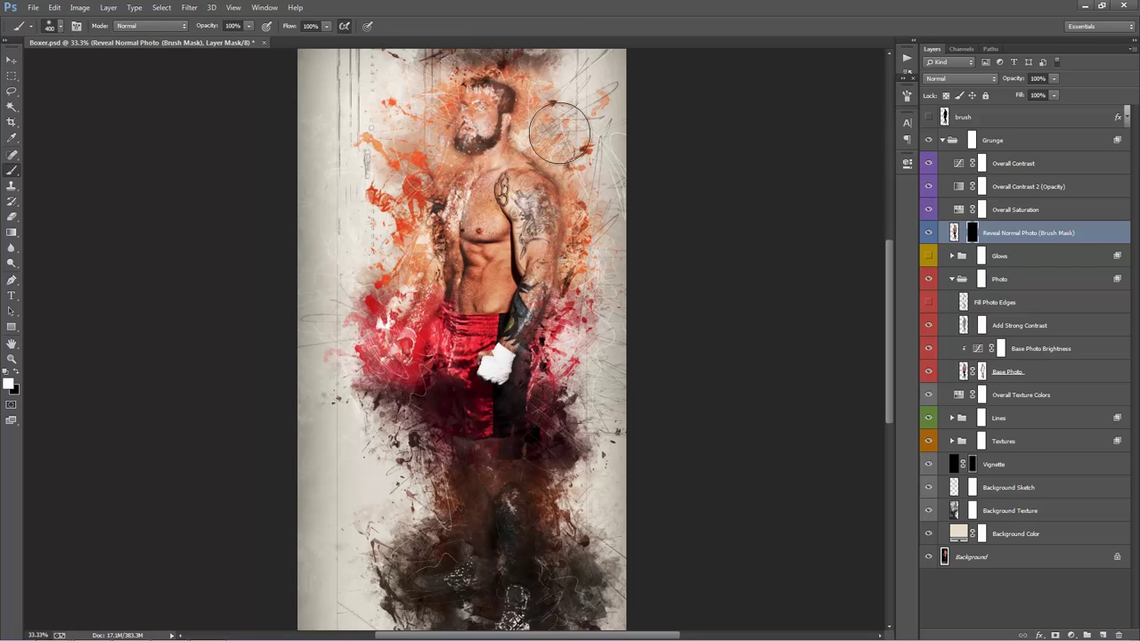
mouse_move(480, 111)
left_mouse_down()
mouse_move(473, 145)
mouse_move(503, 166)
mouse_move(464, 194)
left_mouse_up()
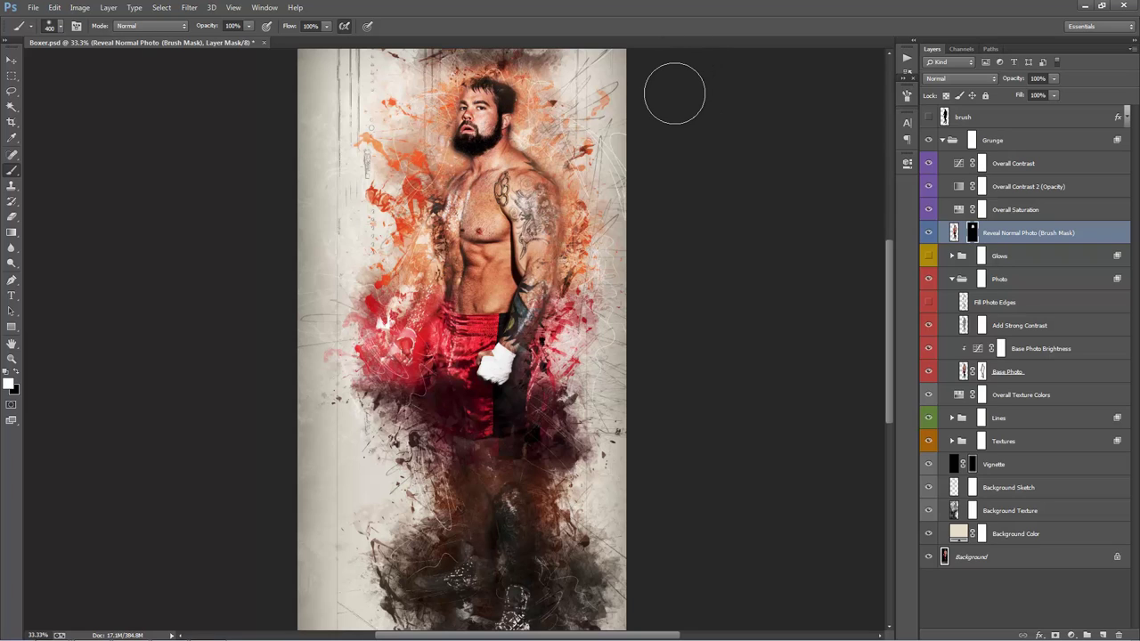
left_click_drag(1015, 81, 991, 80)
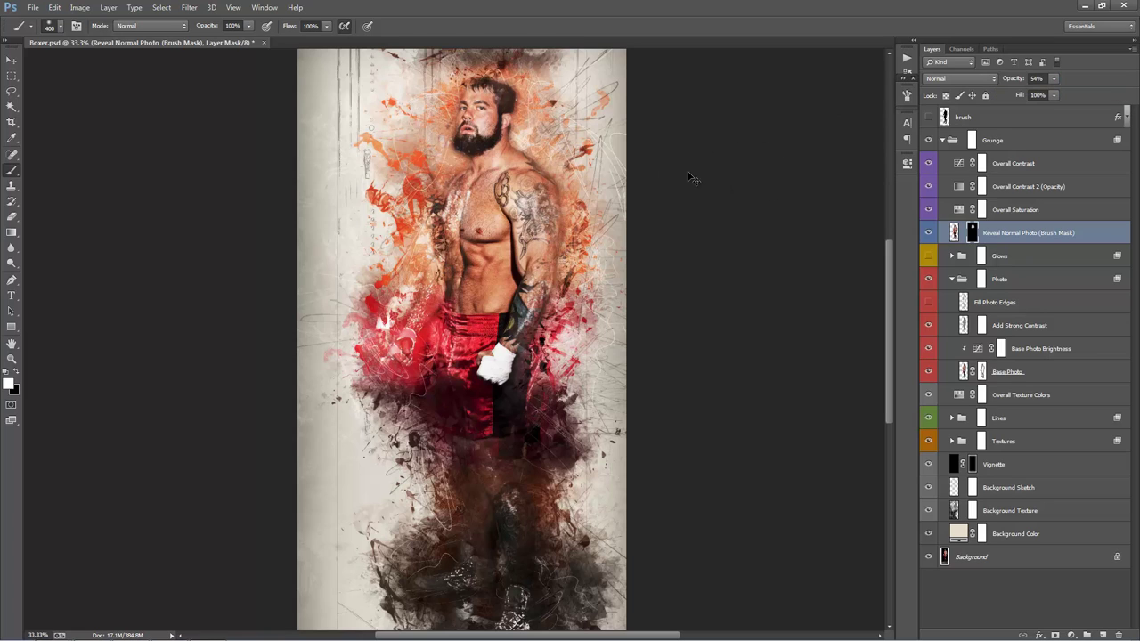
key("v")
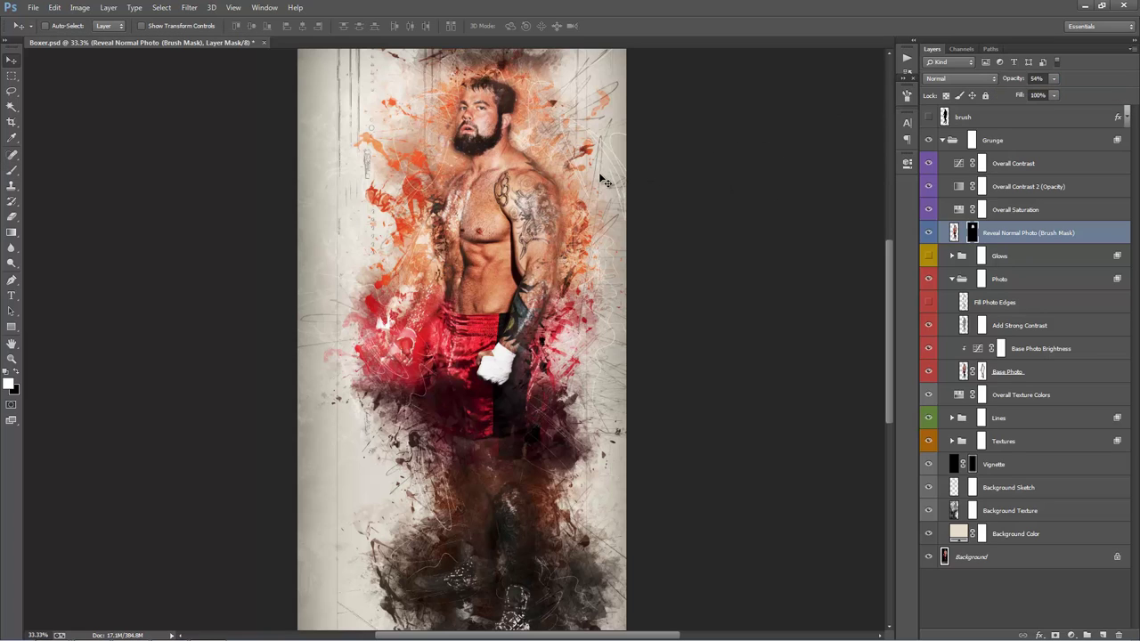
Collapse the Photo group and toggle its visibility repeatedly to compare the artwork with and without the photo, leaving it shown
left_click(956, 280)
left_click(953, 280)
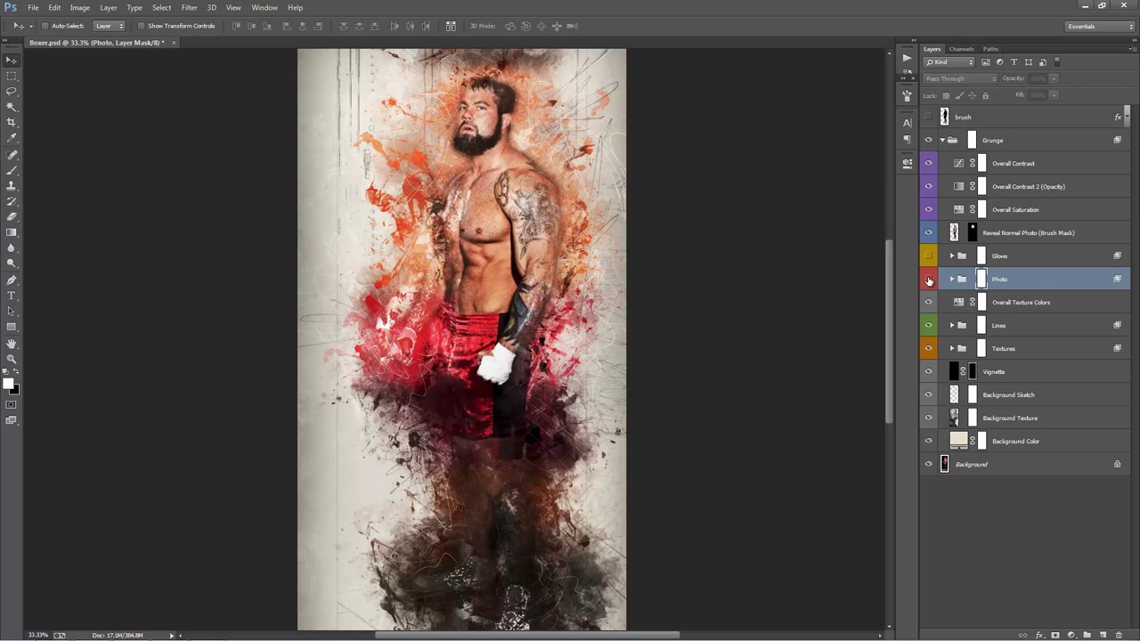
left_click(929, 280)
left_click(929, 279)
left_click(929, 280)
left_click(929, 279)
left_click(929, 280)
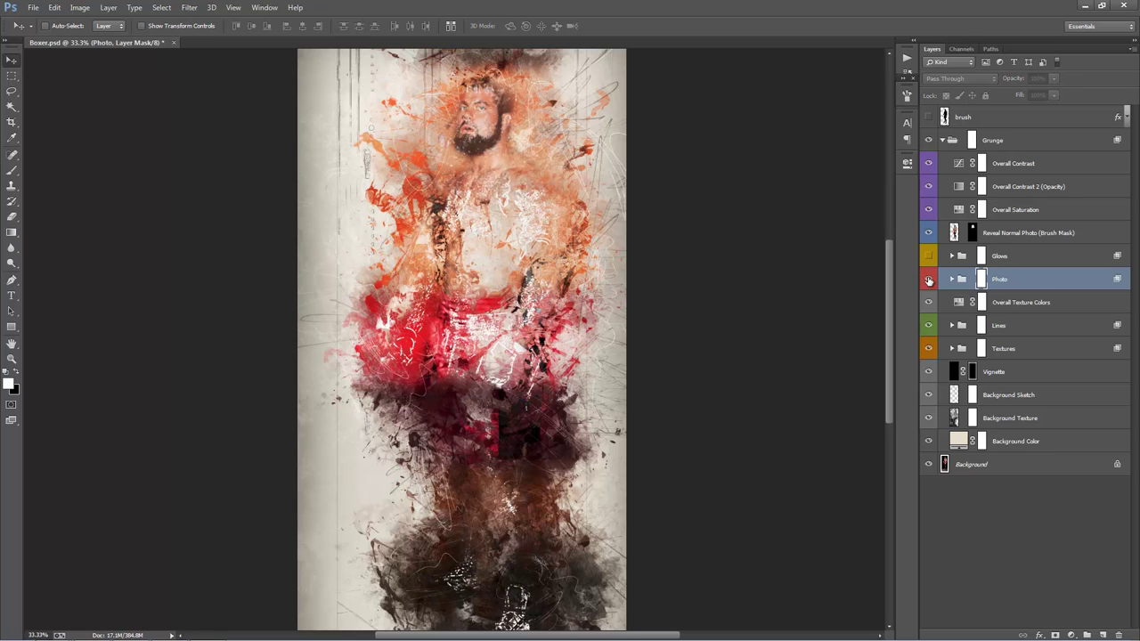
left_click(929, 279)
left_click(929, 280)
left_click(929, 279)
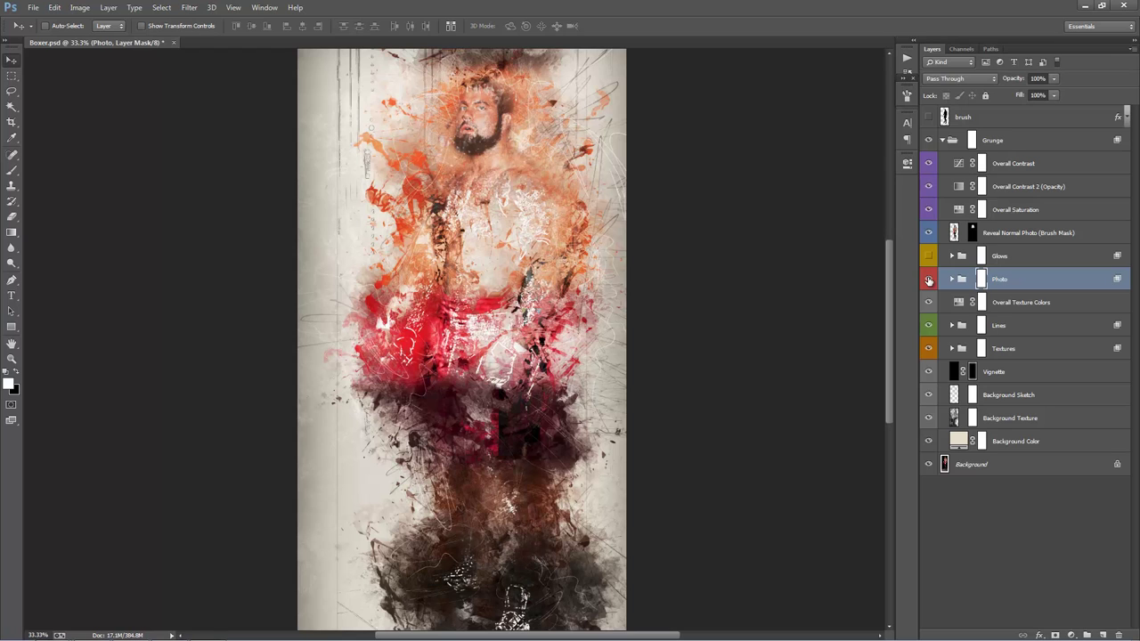
left_click(929, 279)
left_click(929, 280)
Paint black on the Photo group's mask over the legs and the outer shoulder and arm with the 400 px brush
left_click_drag(600, 250, 604, 196)
key("x")
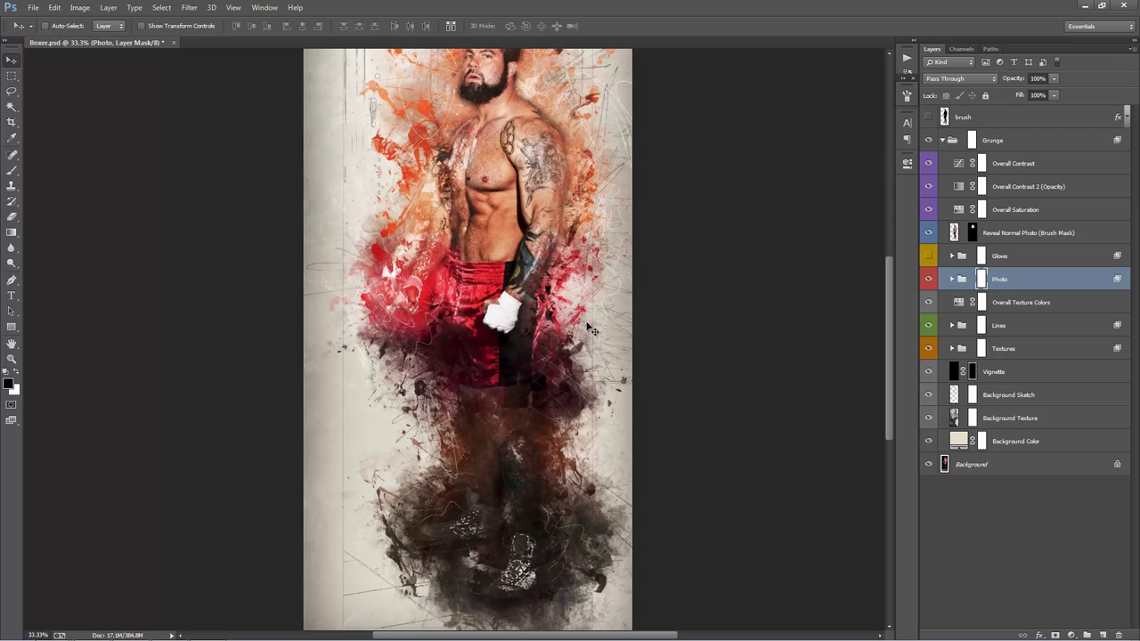
key("b")
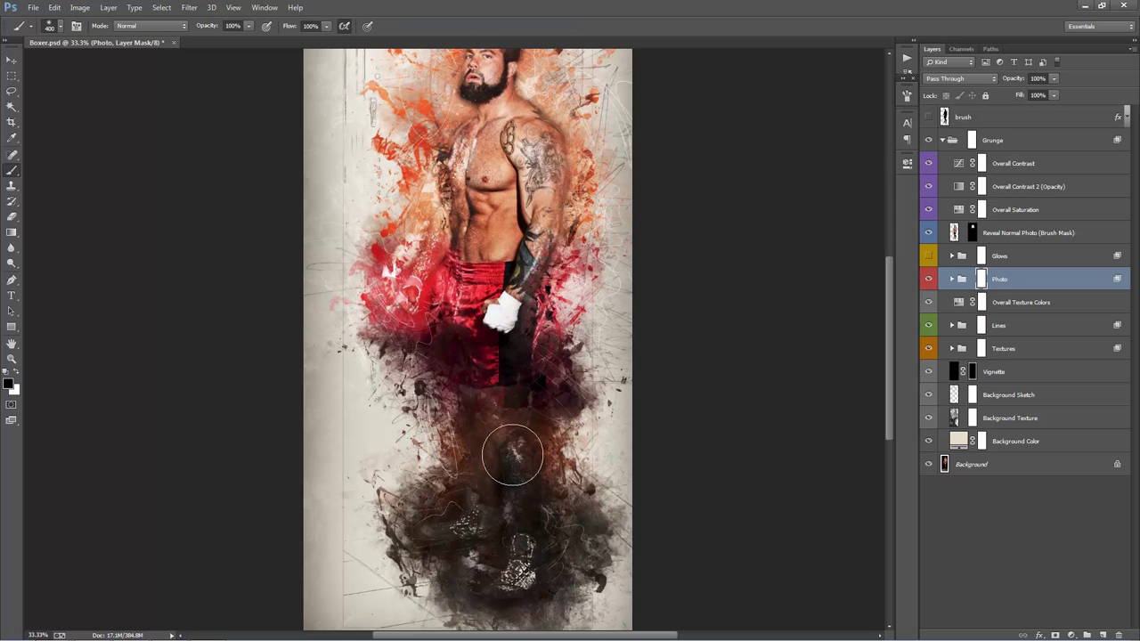
mouse_move(552, 434)
left_mouse_down()
mouse_move(418, 425)
mouse_move(581, 493)
mouse_move(468, 458)
left_mouse_up()
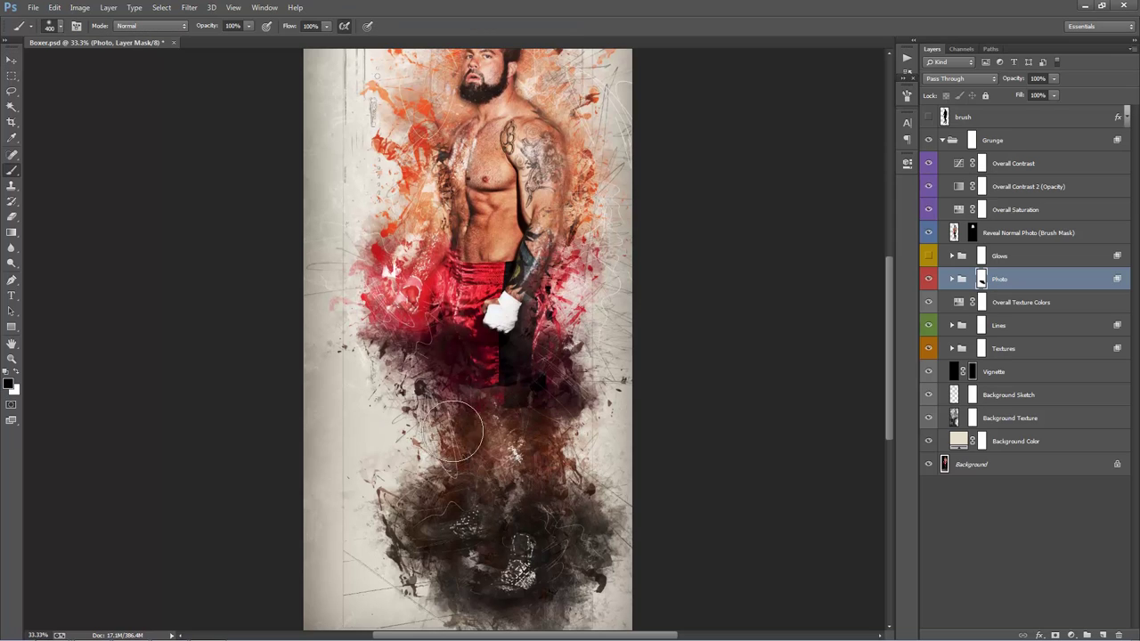
left_click_drag(513, 424, 527, 457)
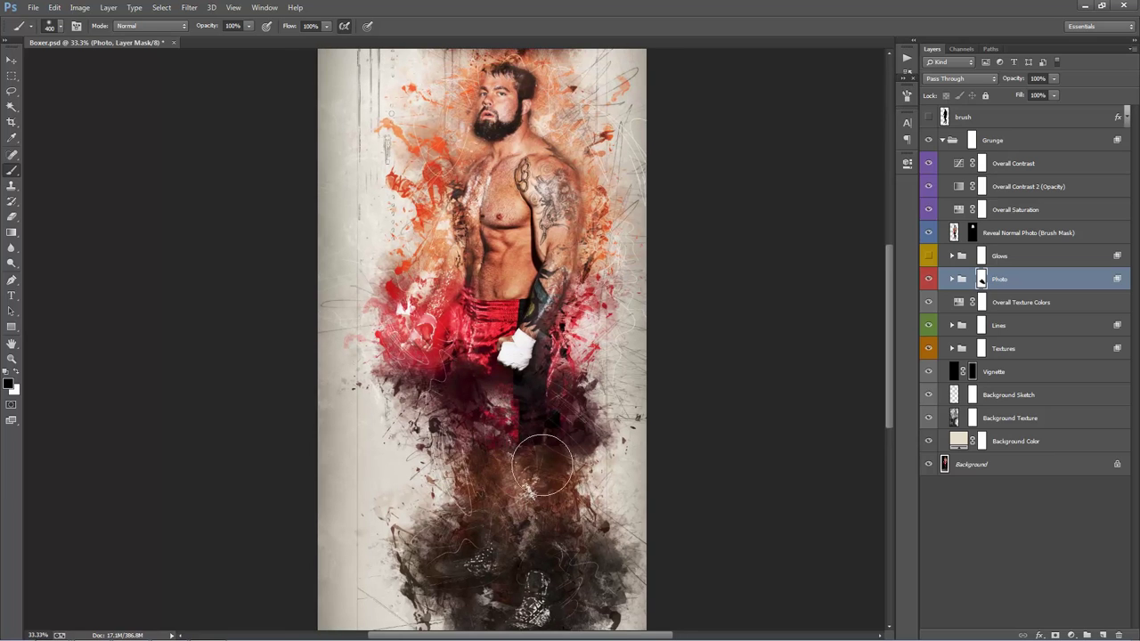
left_click_drag(594, 376, 590, 417)
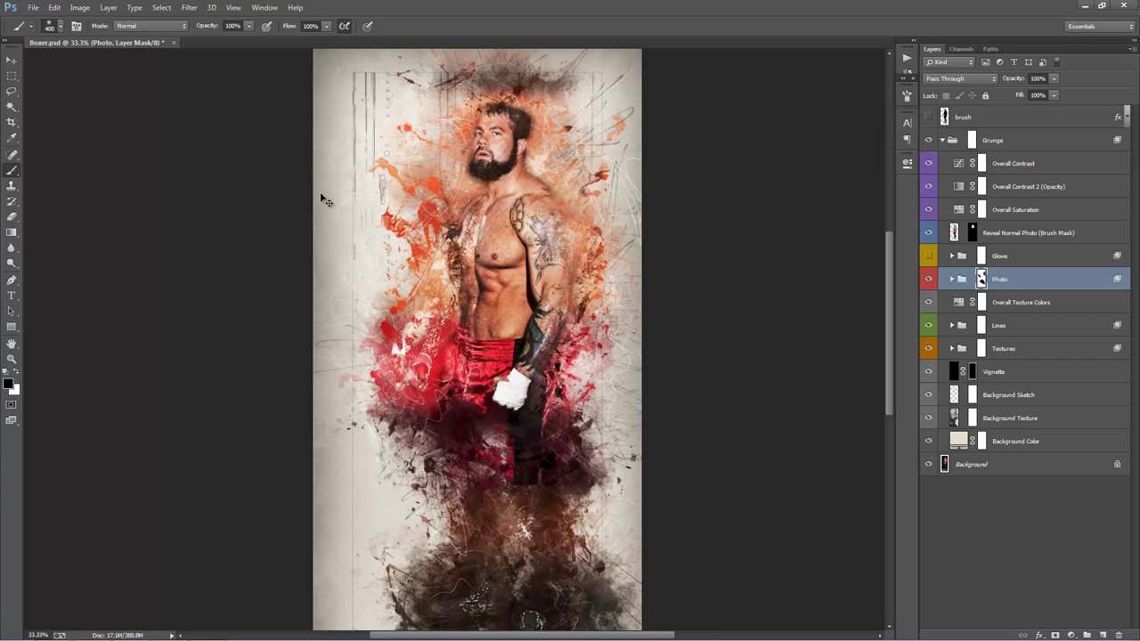
key("v")
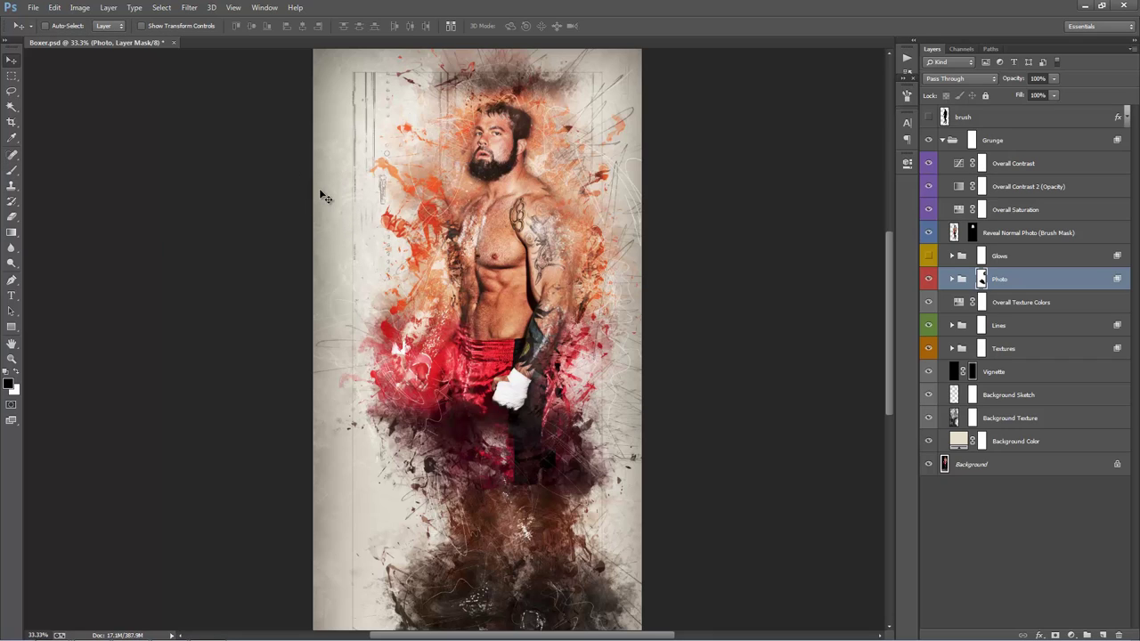
Show the Glows group again and set its opacity to 82%
left_click(928, 256)
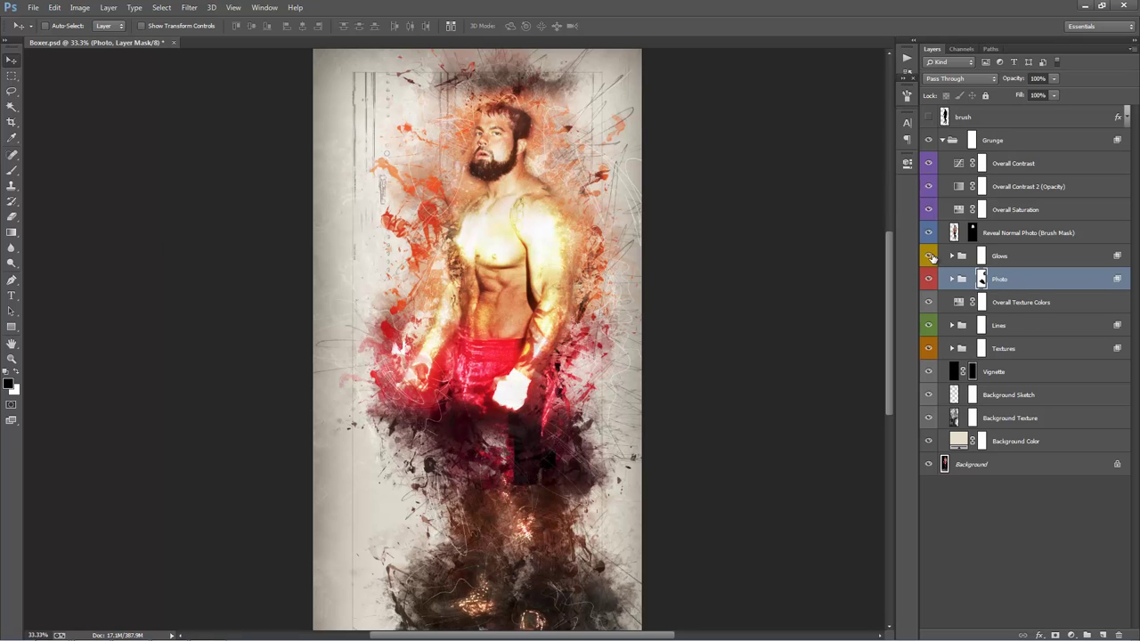
left_click(951, 256)
left_click(951, 256)
left_click(1001, 258)
left_click(1012, 80)
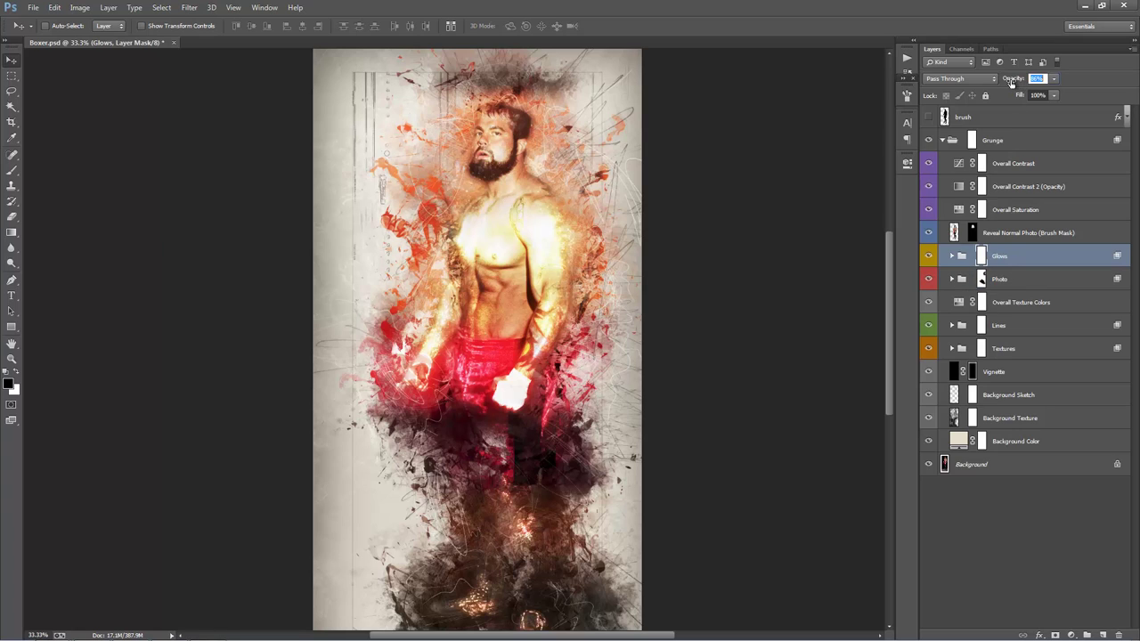
mouse_move(1012, 80)
left_mouse_down()
mouse_move(999, 80)
mouse_move(1015, 81)
left_mouse_up()
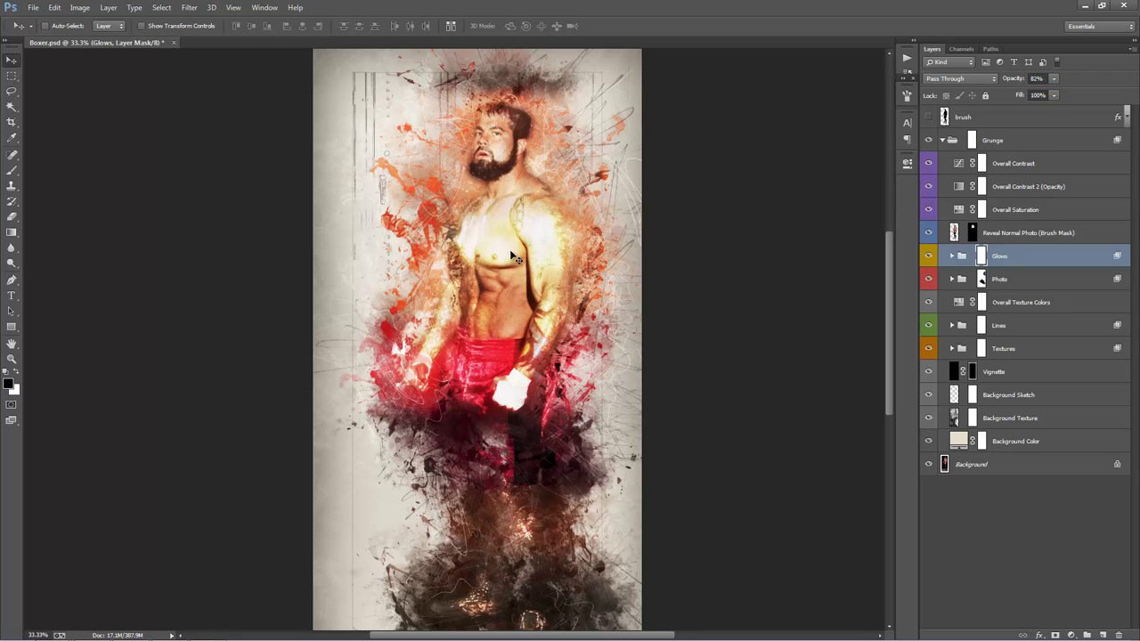
Paint black over the chest on the Glows group's mask with the 400 px brush, and duplicate the group
key("b")
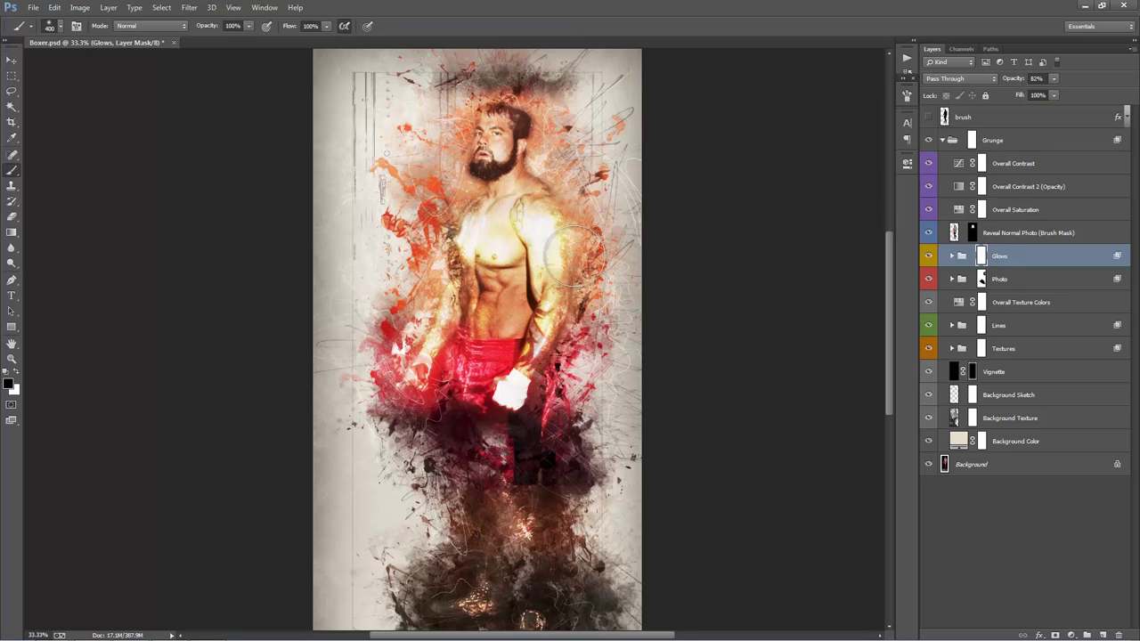
mouse_move(534, 263)
left_mouse_down()
mouse_move(486, 267)
mouse_move(485, 223)
mouse_move(495, 236)
mouse_move(455, 233)
mouse_move(534, 242)
mouse_move(454, 221)
mouse_move(459, 259)
mouse_move(414, 239)
left_mouse_up()
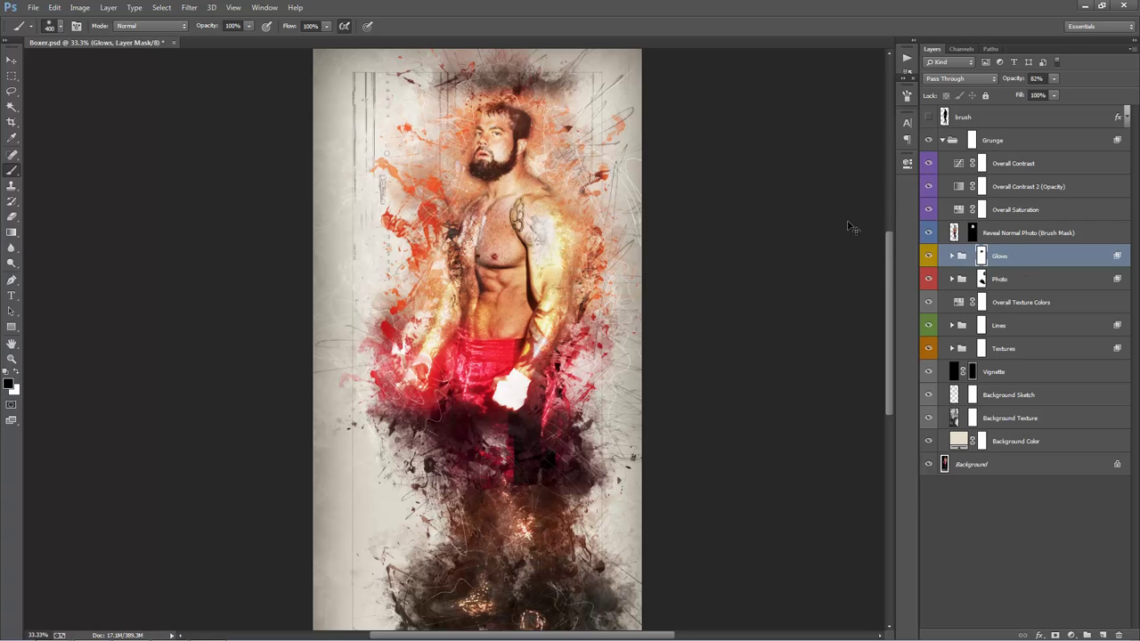
key("ctrl+j")
scroll(732, 221, "down", 3)
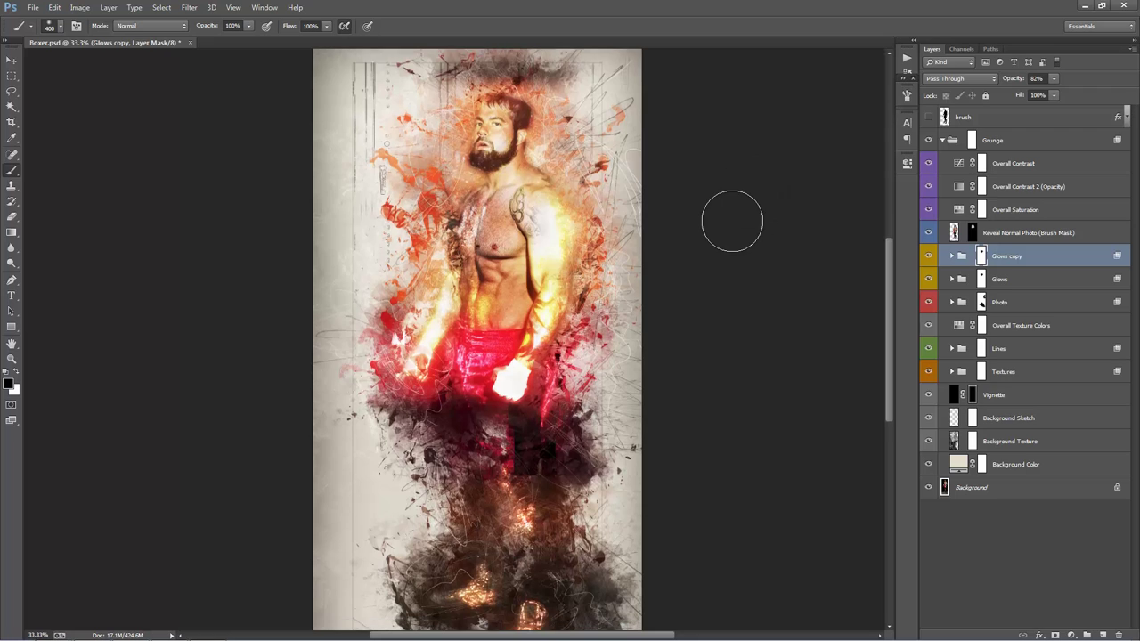
Paint black over the face on the Glows copy group's mask and set the group's opacity to 25%
scroll(732, 221, "up", 3)
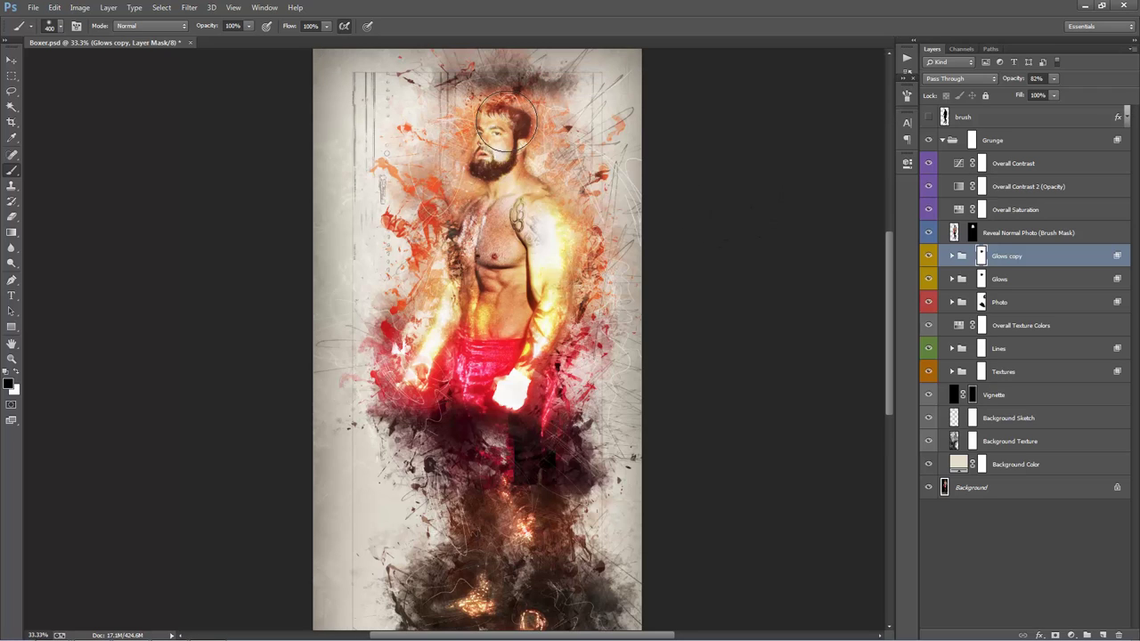
mouse_move(490, 173)
left_mouse_down()
mouse_move(482, 131)
mouse_move(484, 192)
mouse_move(520, 147)
mouse_move(526, 159)
mouse_move(558, 128)
left_mouse_up()
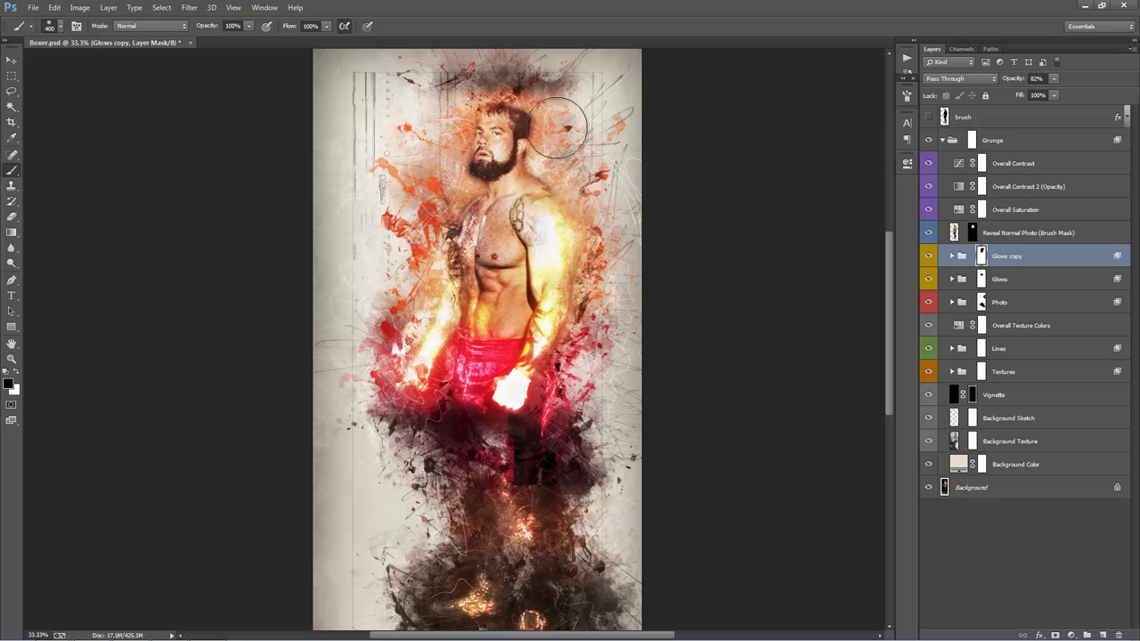
left_click(1036, 78)
type("75")
key("Return")
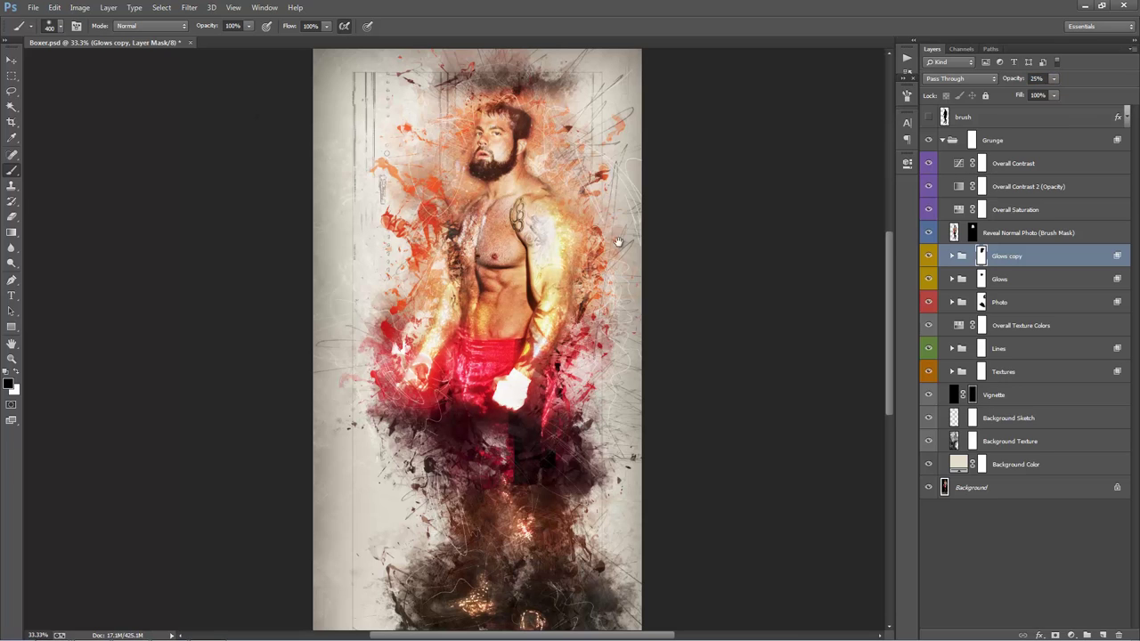
left_click_drag(617, 243, 607, 205)
key("v")
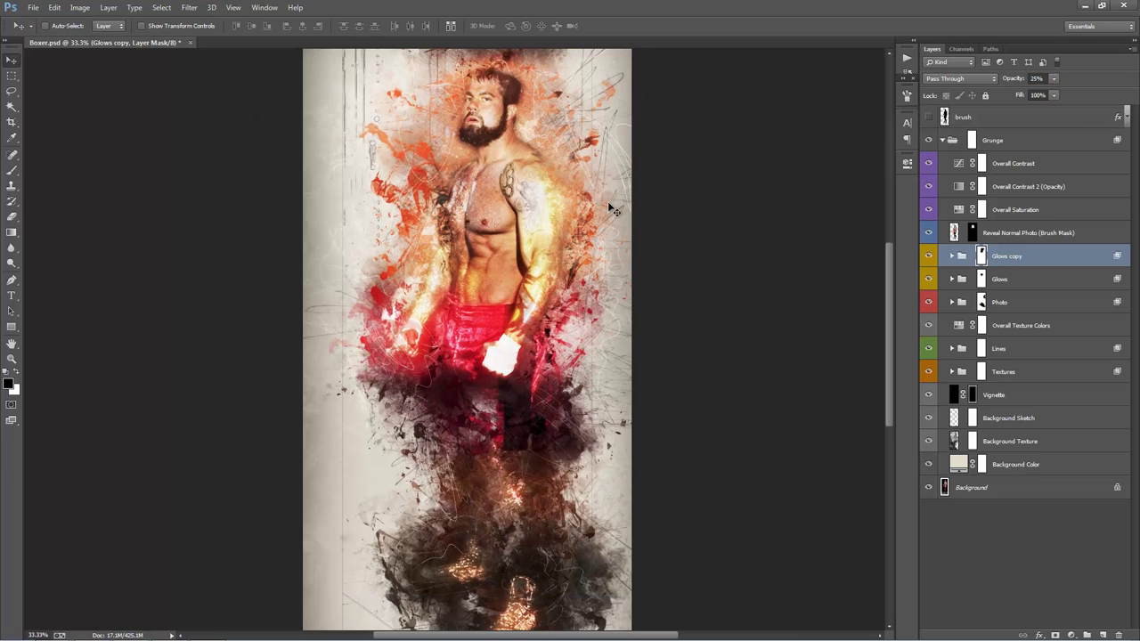
key("ctrl+z")
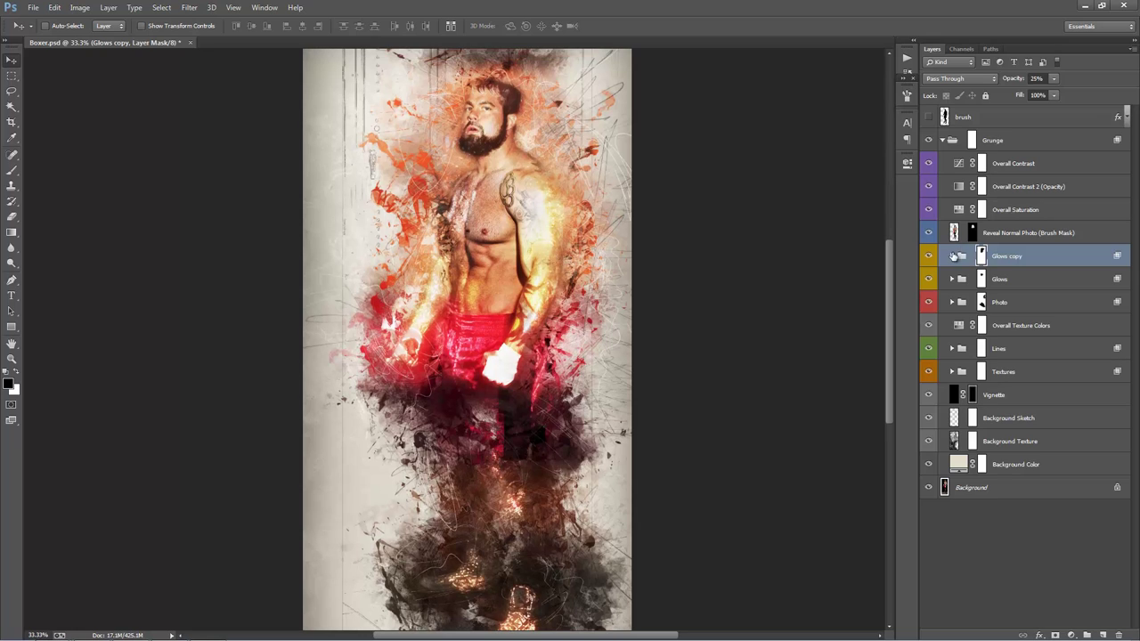
Set the hue of the Glow_1_Color adjustment inside the Glows copy group to -97
left_click(952, 256)
double_click(978, 279)
left_click_drag(807, 237, 759, 242)
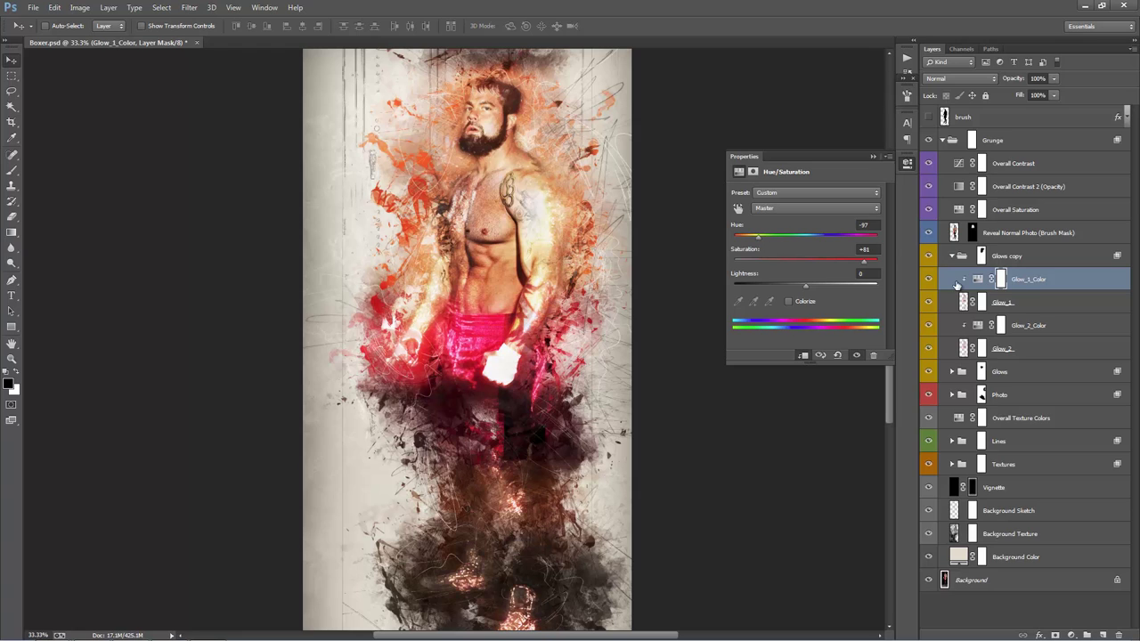
Inside the Glows group, set the hue of Glow_1_Color to +12 and of Glow_2_Color to +2
left_click(953, 372)
left_click(1016, 394)
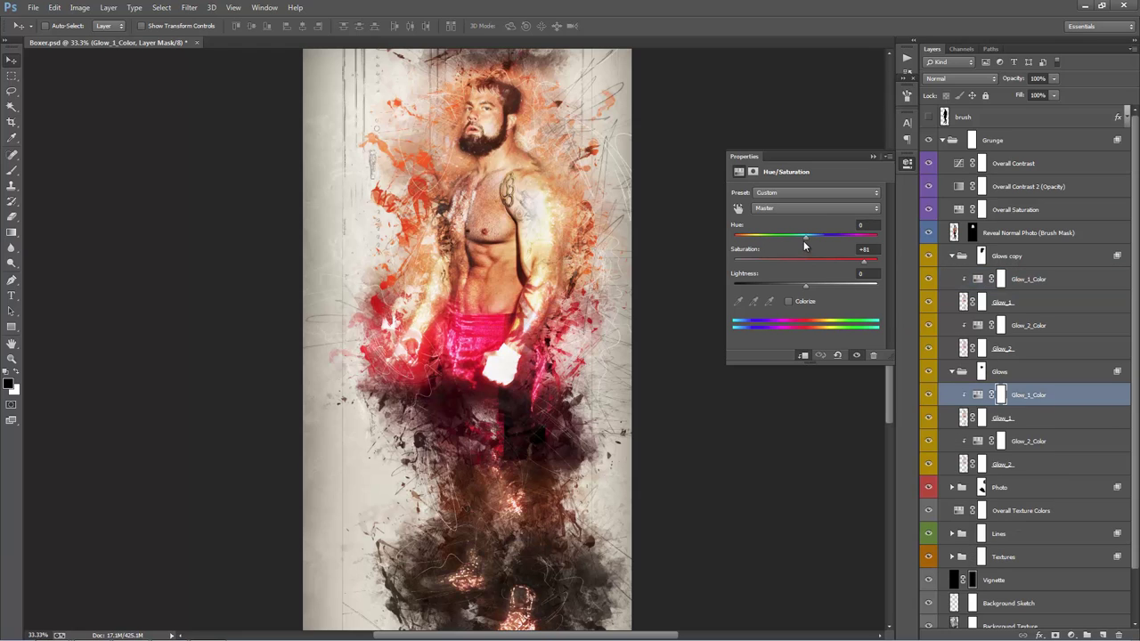
mouse_move(804, 240)
left_mouse_down()
mouse_move(770, 237)
mouse_move(824, 242)
mouse_move(738, 236)
mouse_move(876, 240)
mouse_move(795, 238)
mouse_move(815, 238)
left_mouse_up()
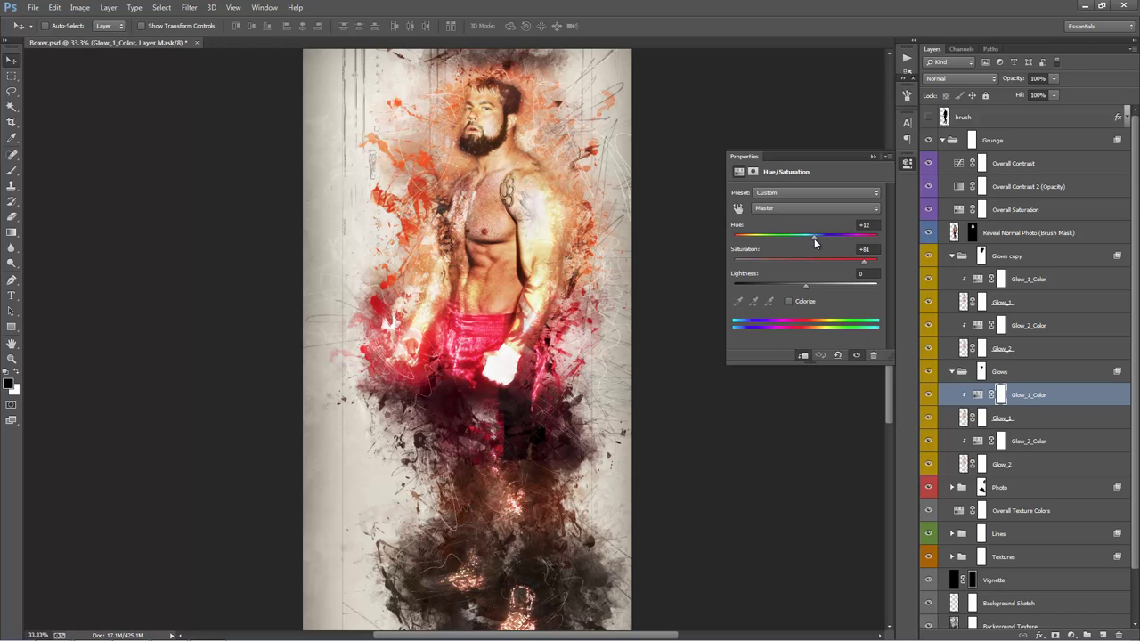
left_click(979, 442)
left_click_drag(802, 237, 807, 237)
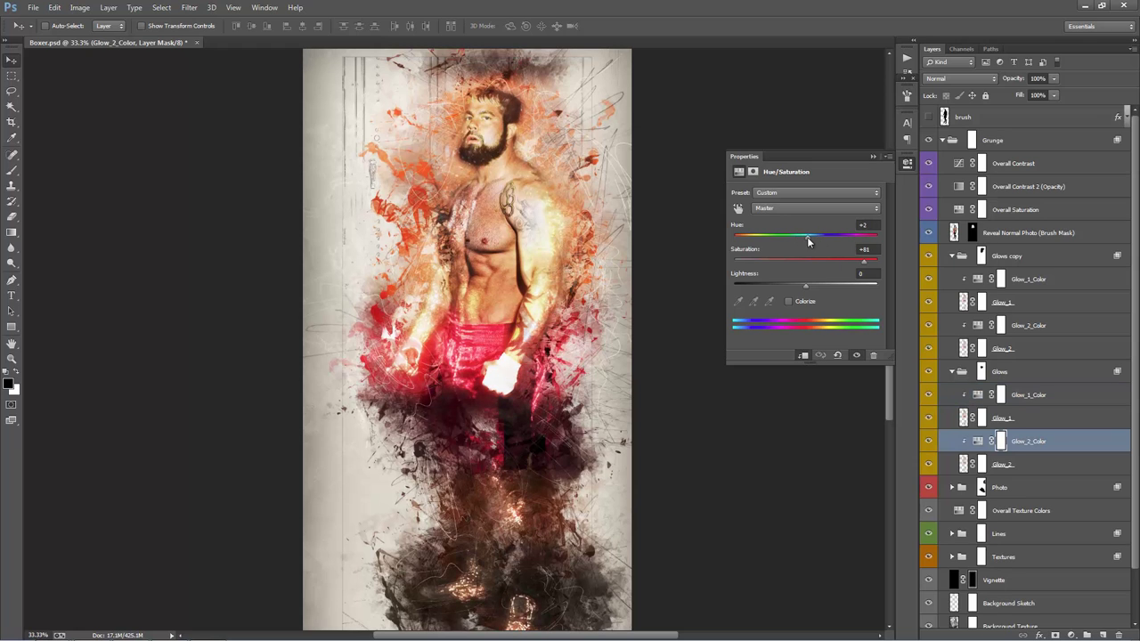
left_click(871, 157)
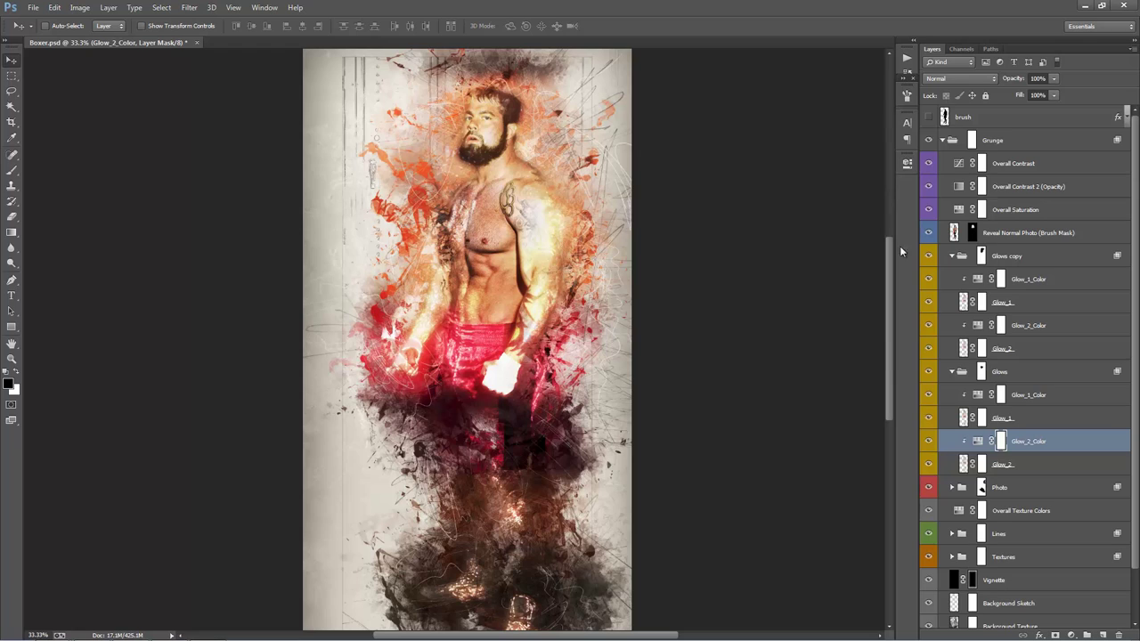
Paint black over the face on the Glows group's mask and collapse both glow groups
left_click(953, 372)
key("b")
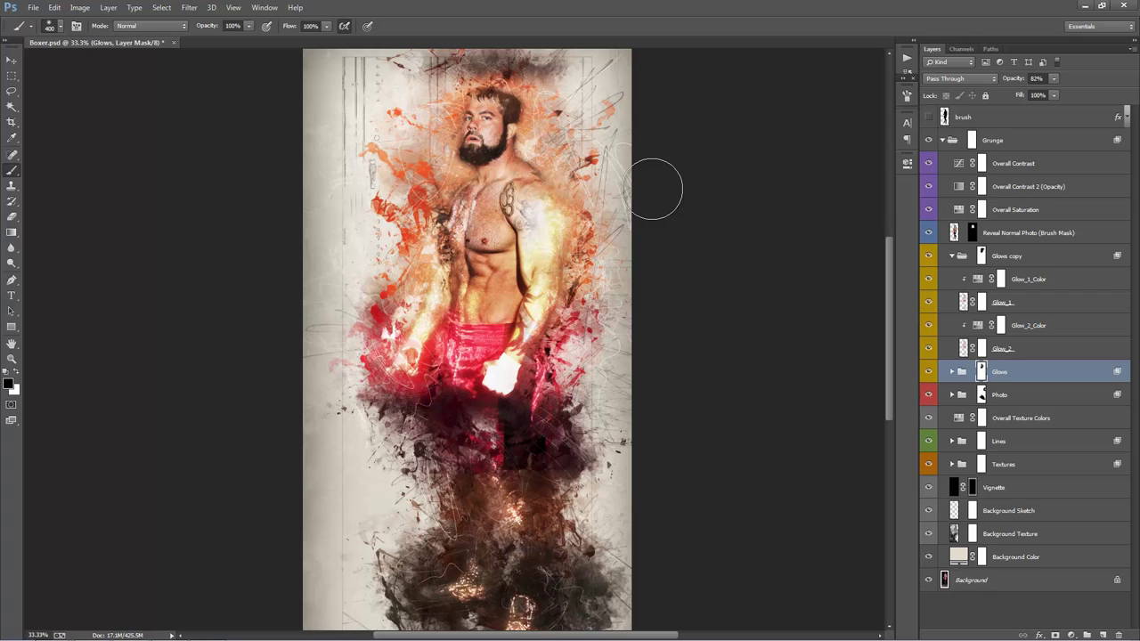
left_click(952, 257)
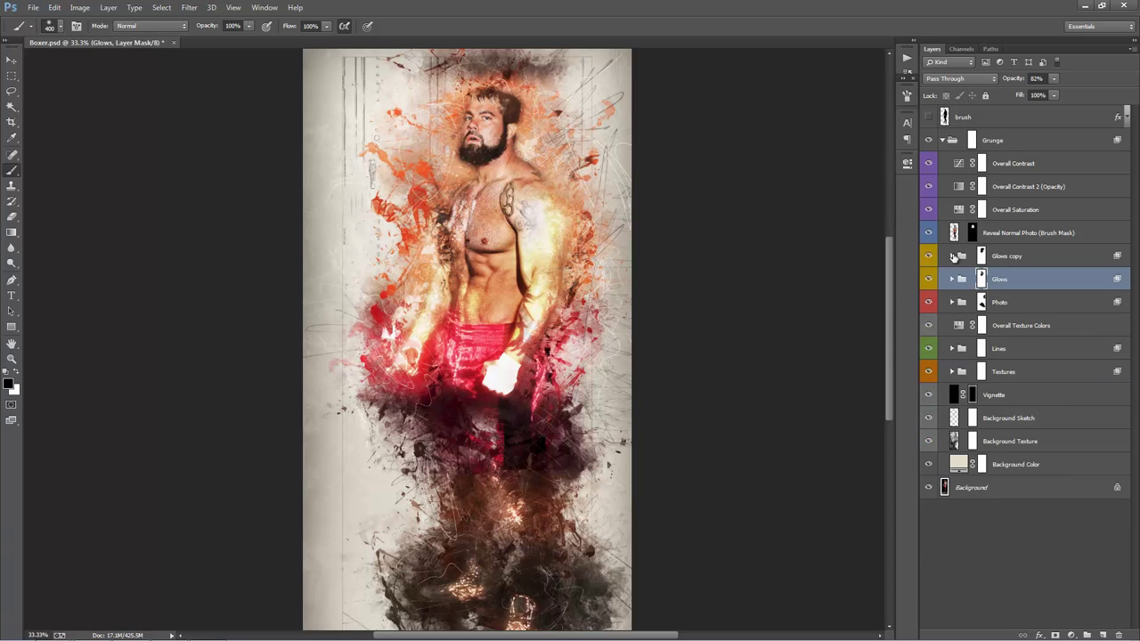
key("v")
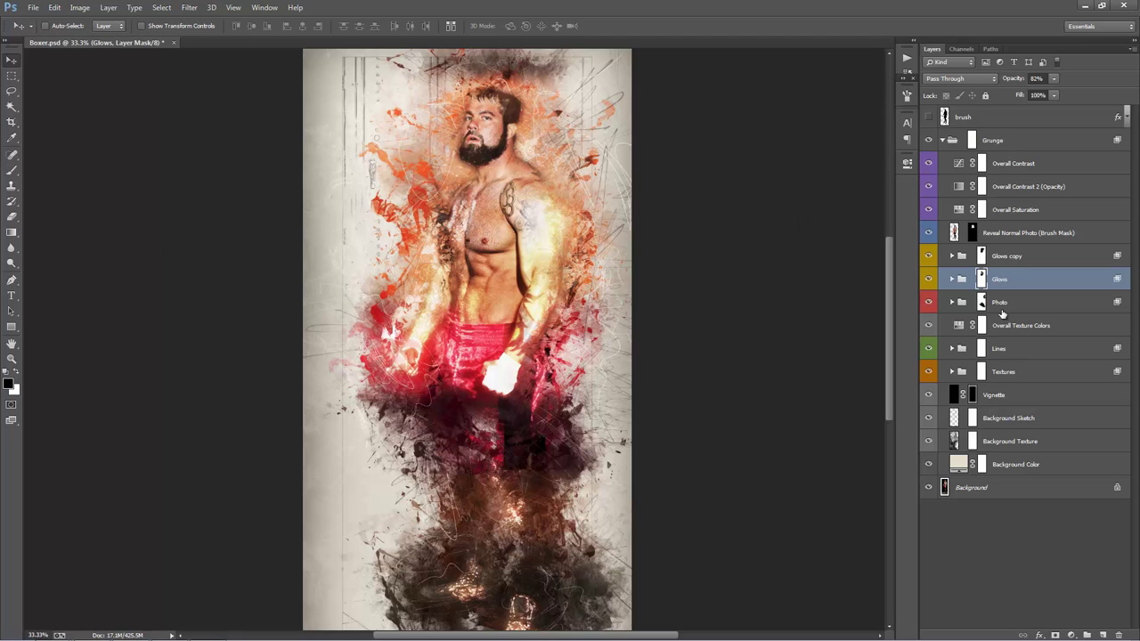
Toggle the visibility of the Lines_1 layer inside the Lines group and collapse the group
left_click(1016, 349)
left_click(951, 348)
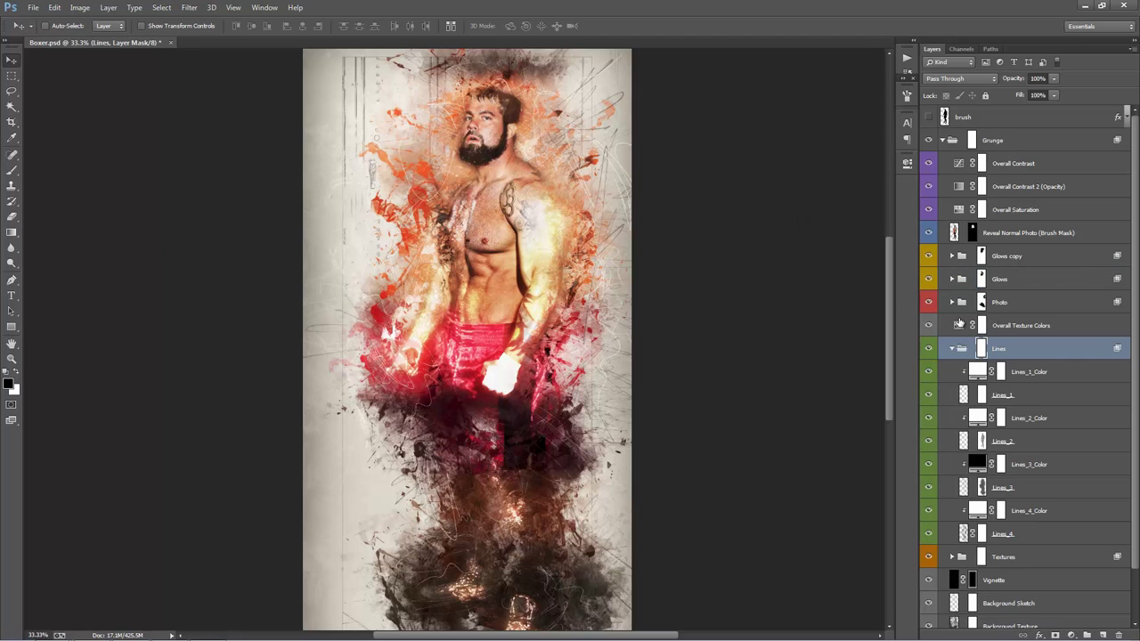
scroll(960, 323, "down", 2)
left_click(930, 349)
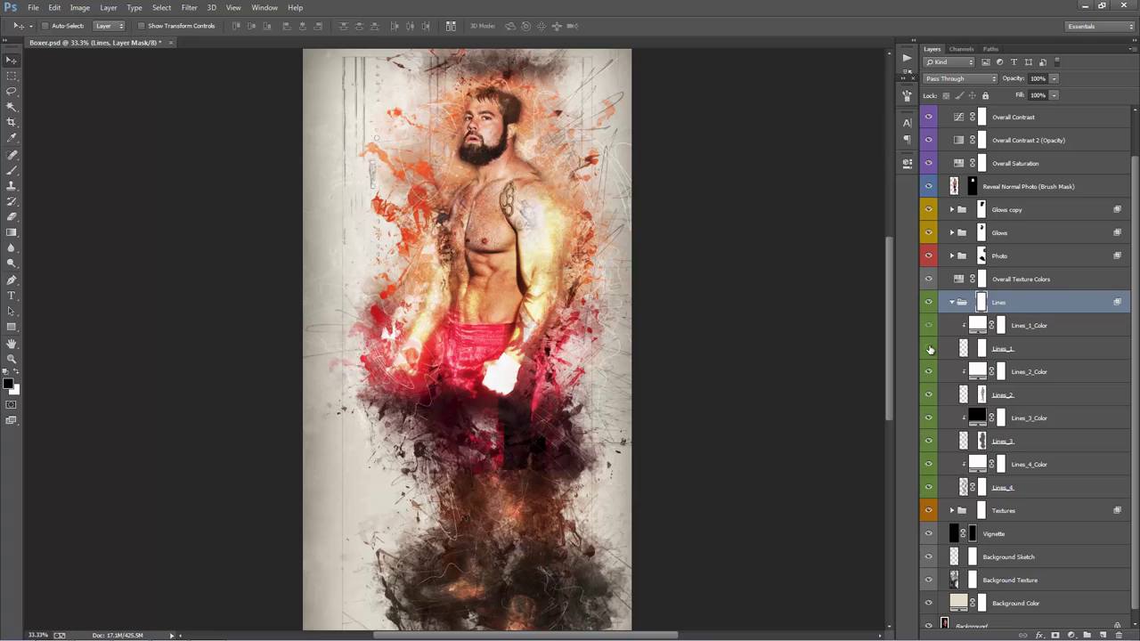
left_click(930, 350)
left_click(952, 303)
Move the Lines group above the Photo group, undoing and redoing the move to compare the artwork
left_click_drag(1010, 351, 1016, 291)
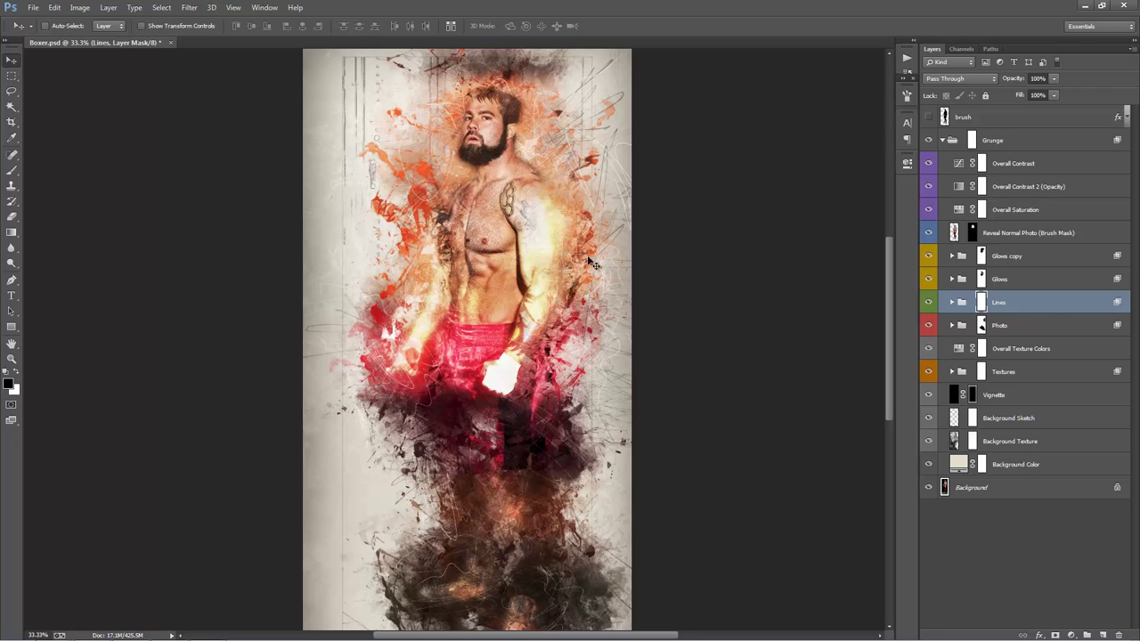
key("ctrl+z")
key("ctrl+z")
Set the opacity of the Overall Contrast 2 (Opacity) layer to 32%
left_click(1007, 235)
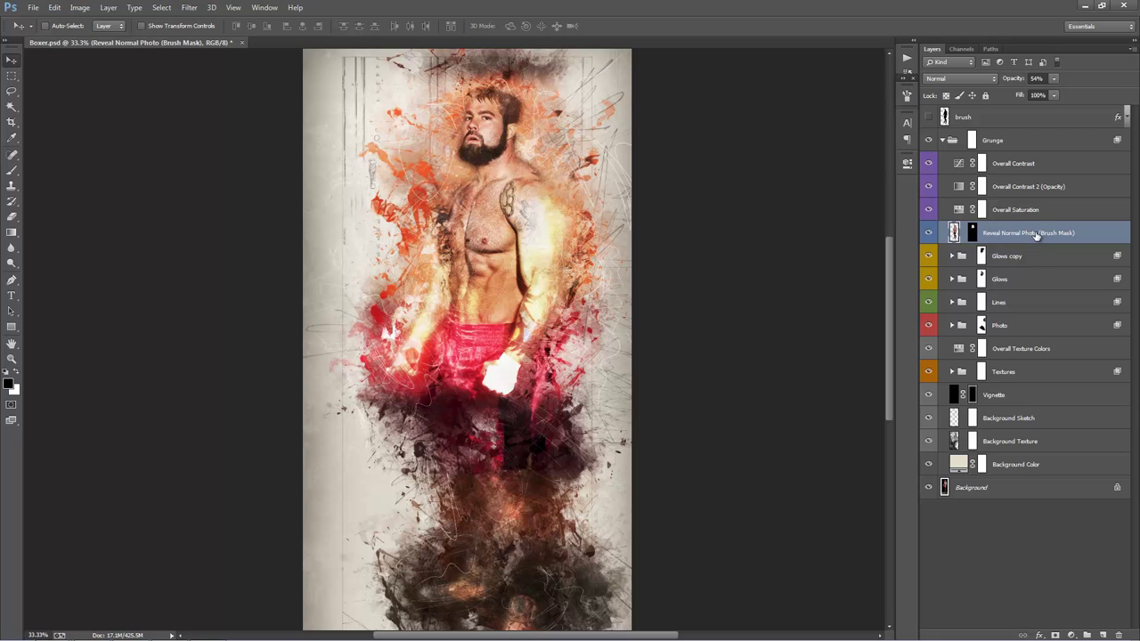
mouse_move(699, 243)
left_mouse_down()
mouse_move(704, 222)
mouse_move(712, 258)
left_mouse_up()
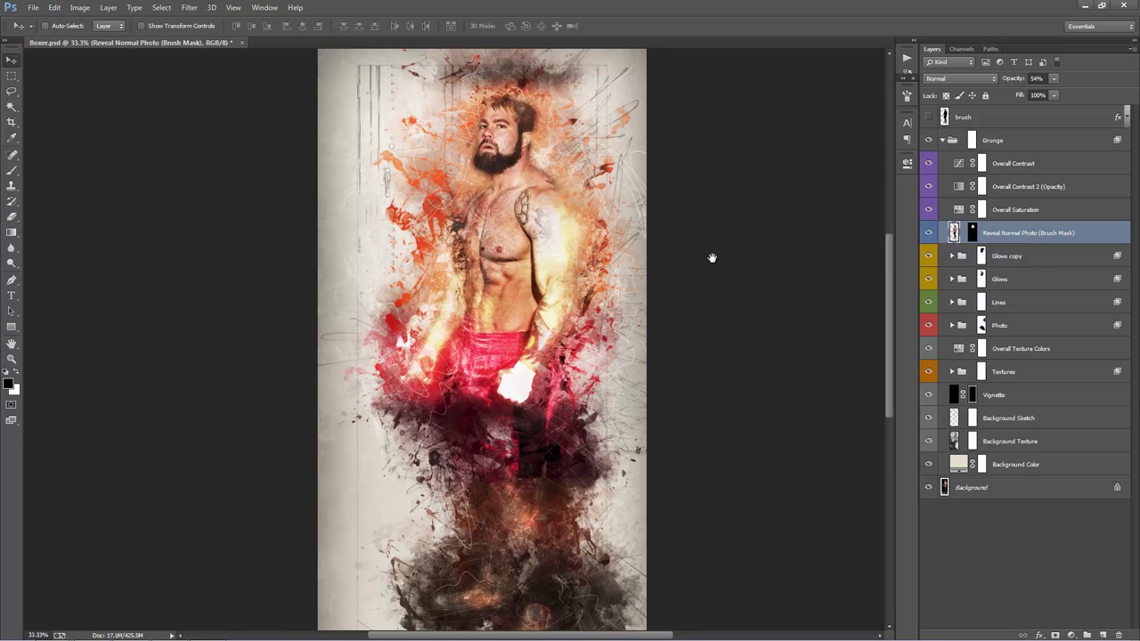
left_click(1030, 212)
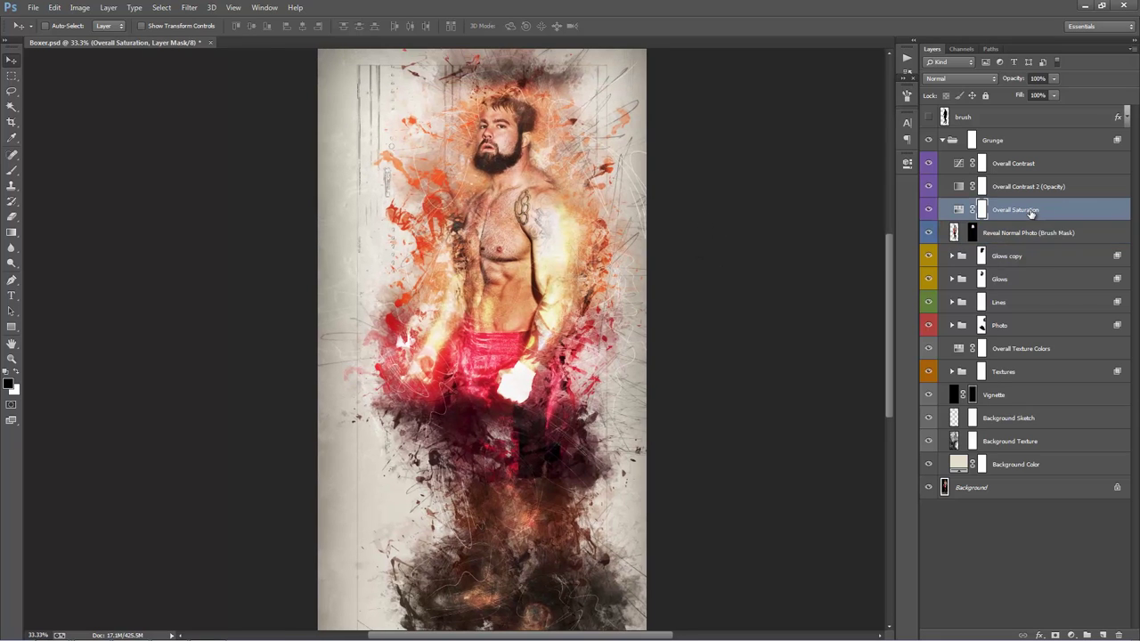
left_click(1018, 187)
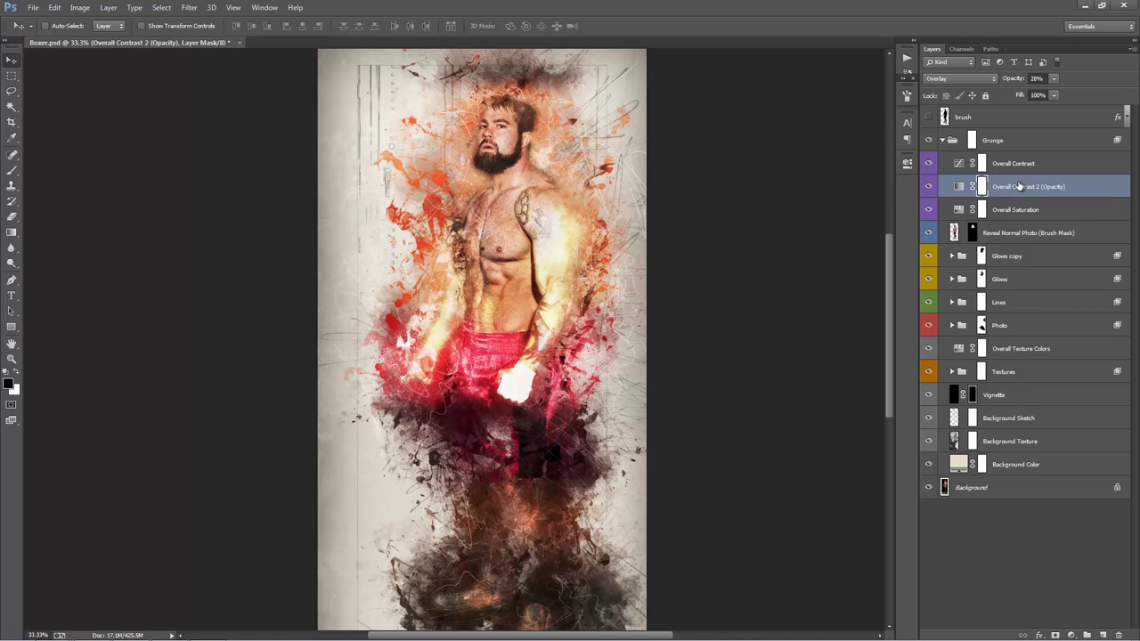
left_click_drag(1007, 82, 990, 82)
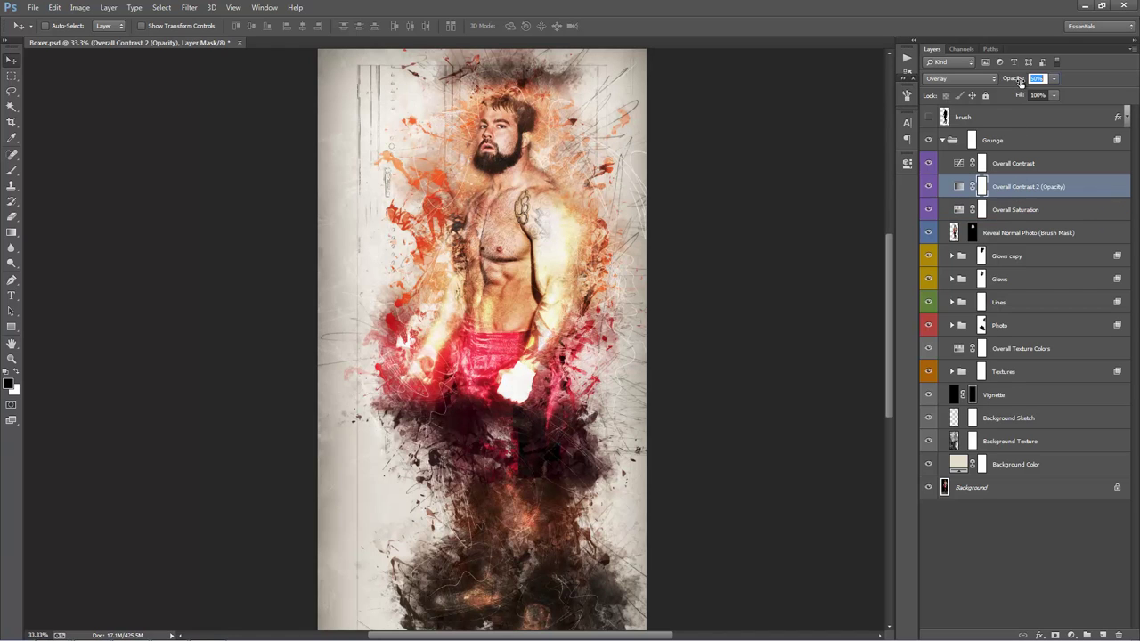
left_click_drag(429, 105, 442, 105)
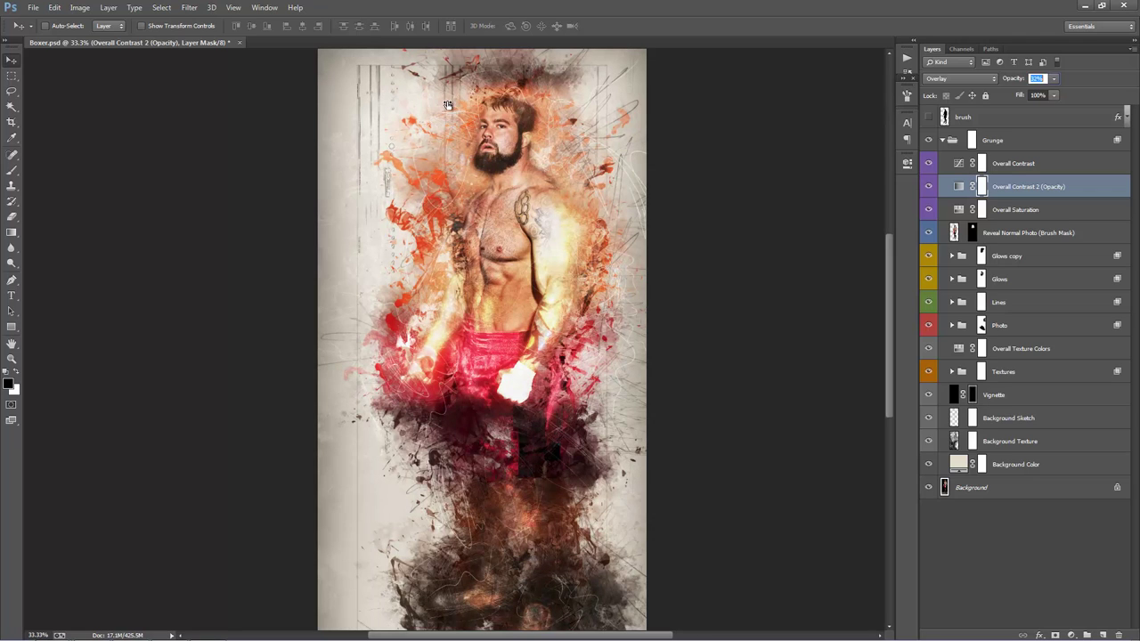
scroll(562, 181, "down", 1)
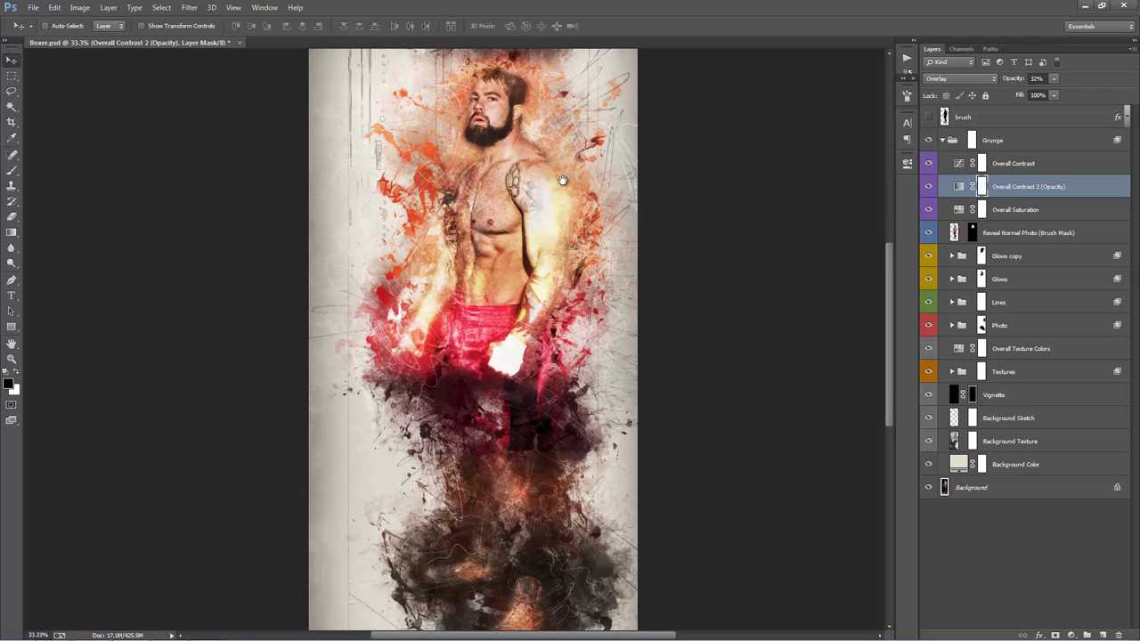
left_click_drag(562, 181, 566, 186)
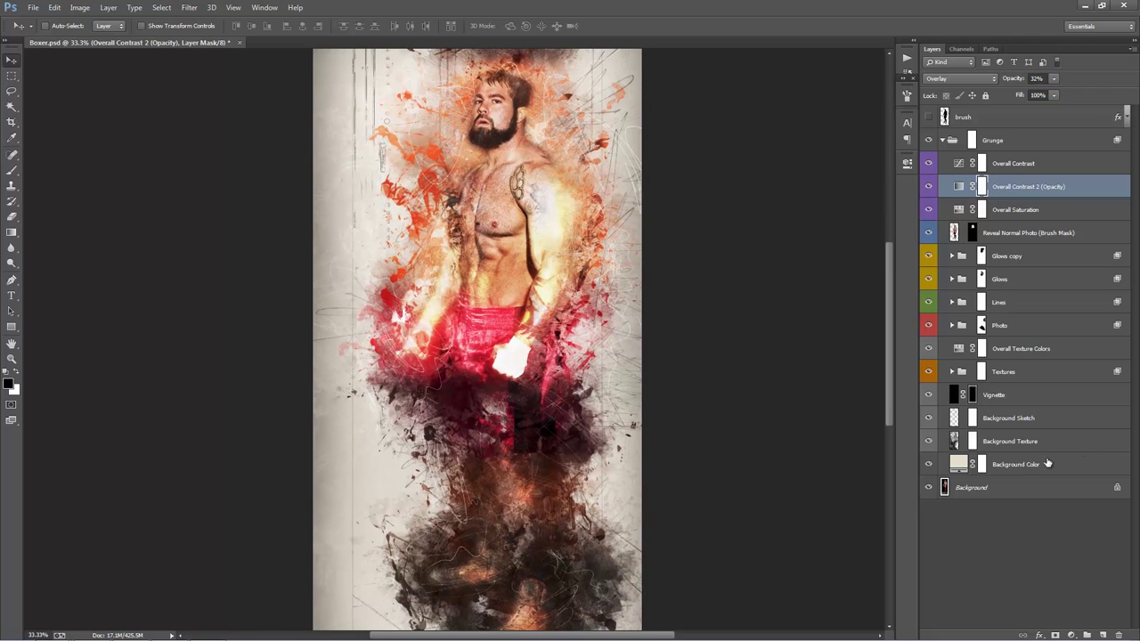
Try several neutral greys for the Background Color fill layer and apply #afafaf
double_click(956, 465)
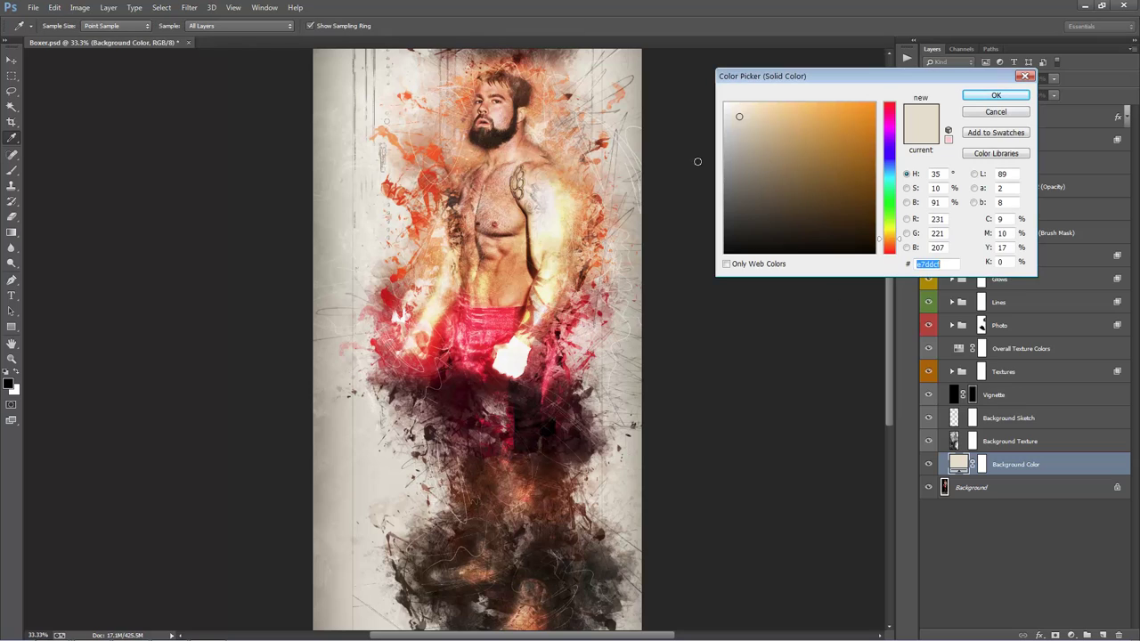
left_click(725, 165)
left_click(725, 153)
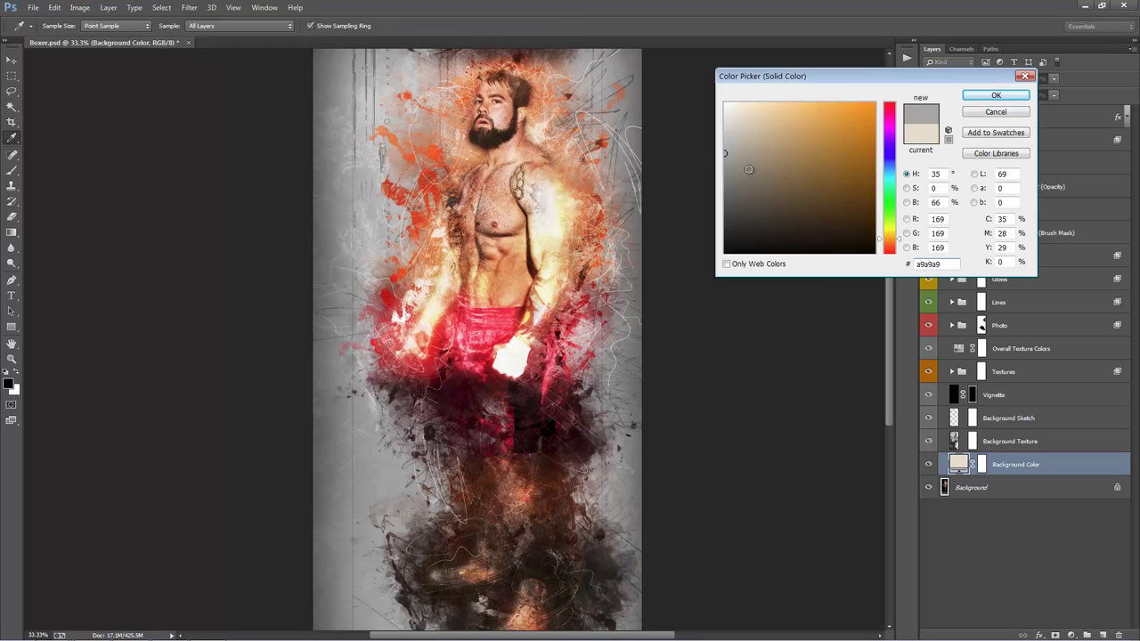
left_click(725, 163)
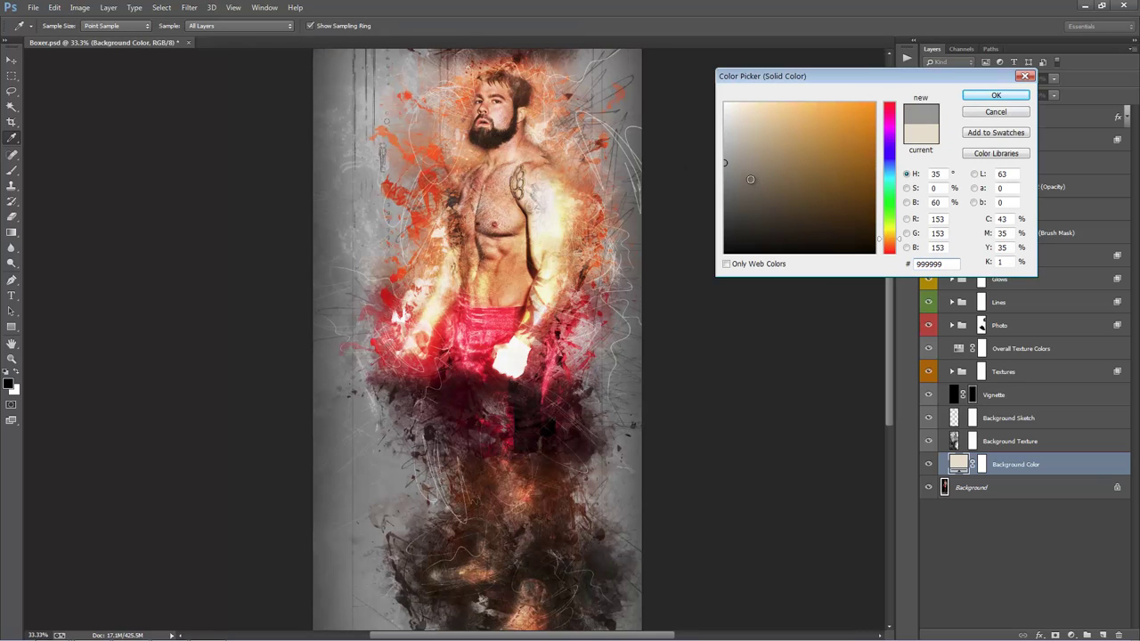
left_click(725, 149)
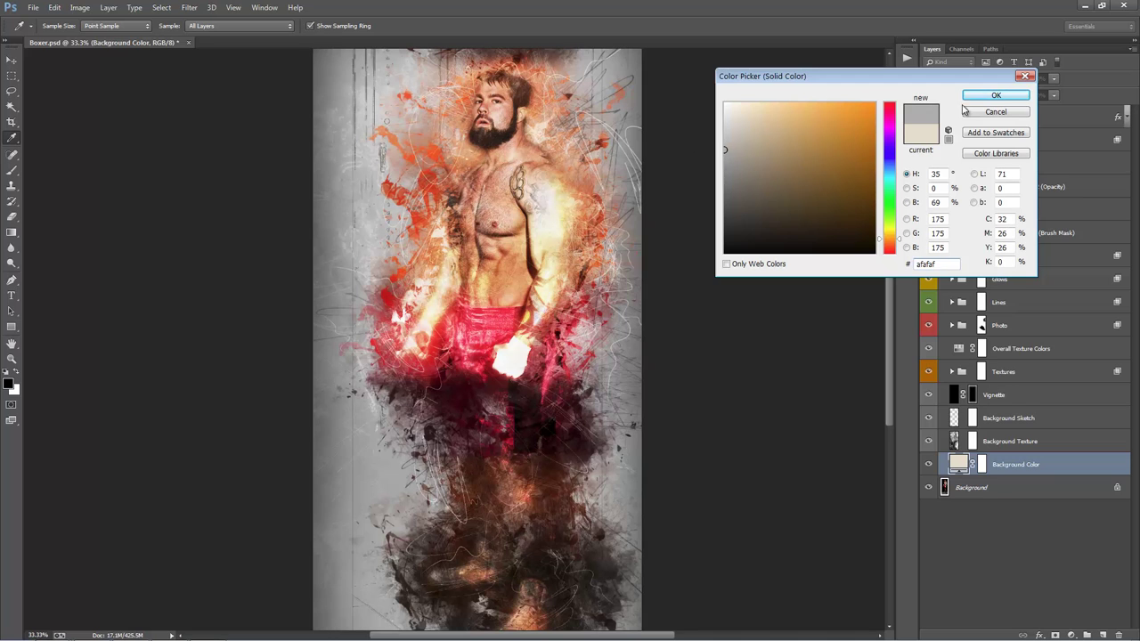
left_click(991, 96)
left_click_drag(743, 190, 748, 213)
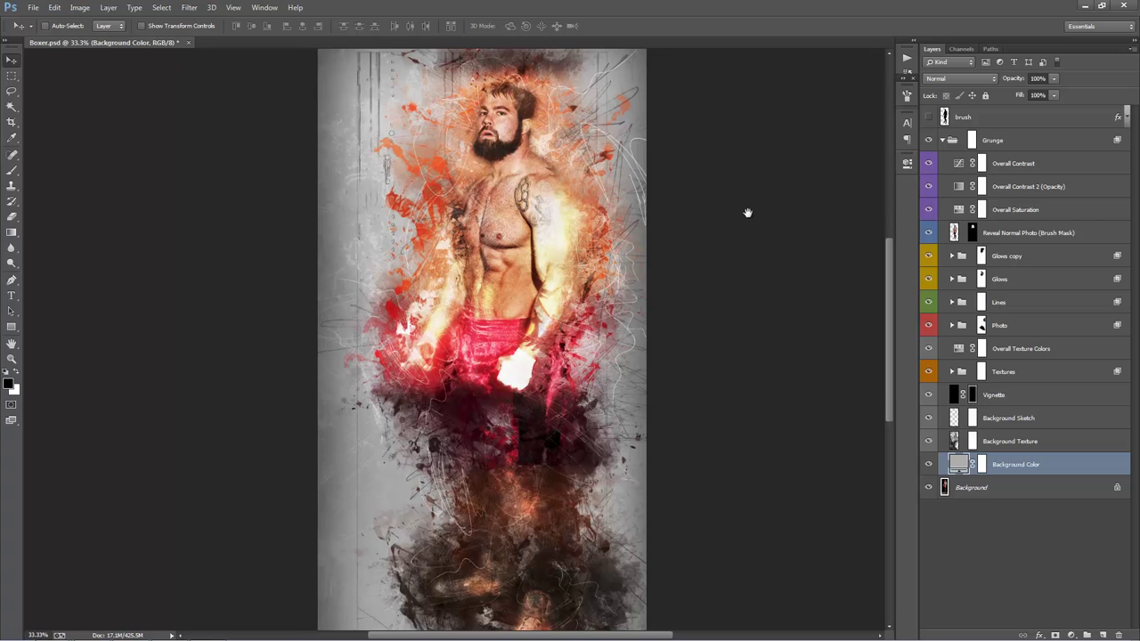
Expand the Textures group and set the Texture_2_Color adjustment to hue +2 and saturation +3
left_click(952, 372)
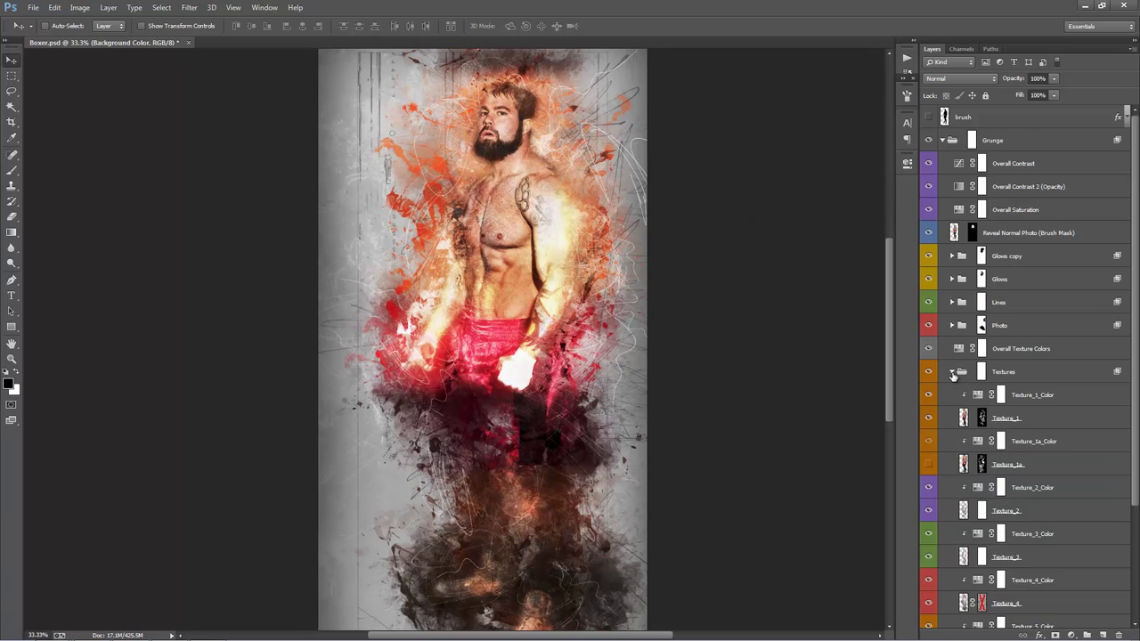
scroll(793, 312, "up", 1)
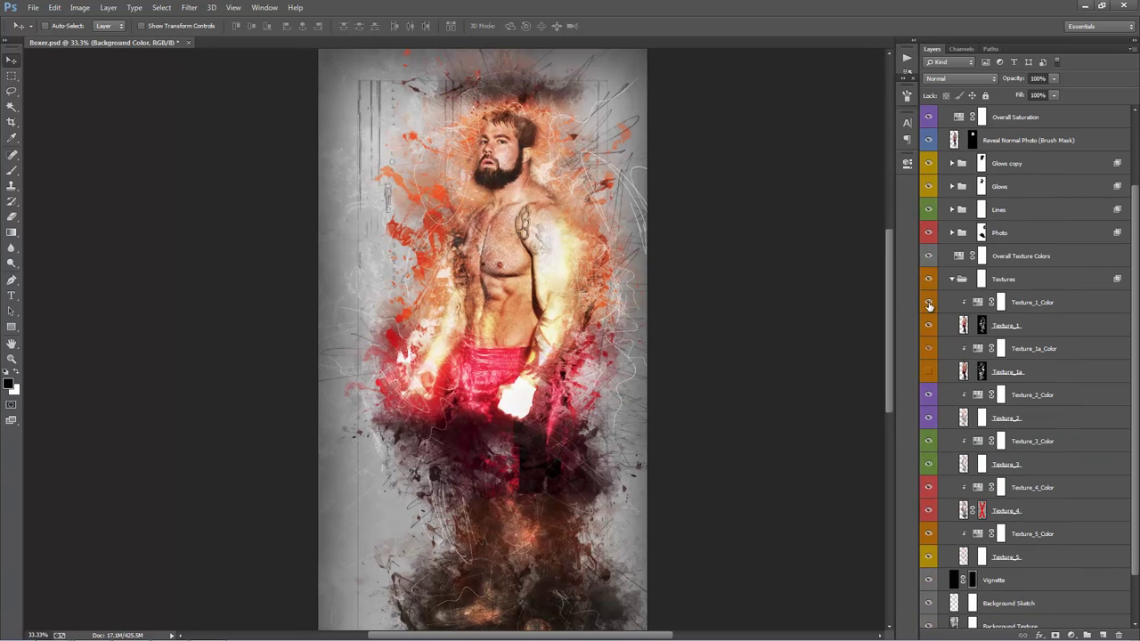
scroll(977, 330, "down", 2)
double_click(977, 340)
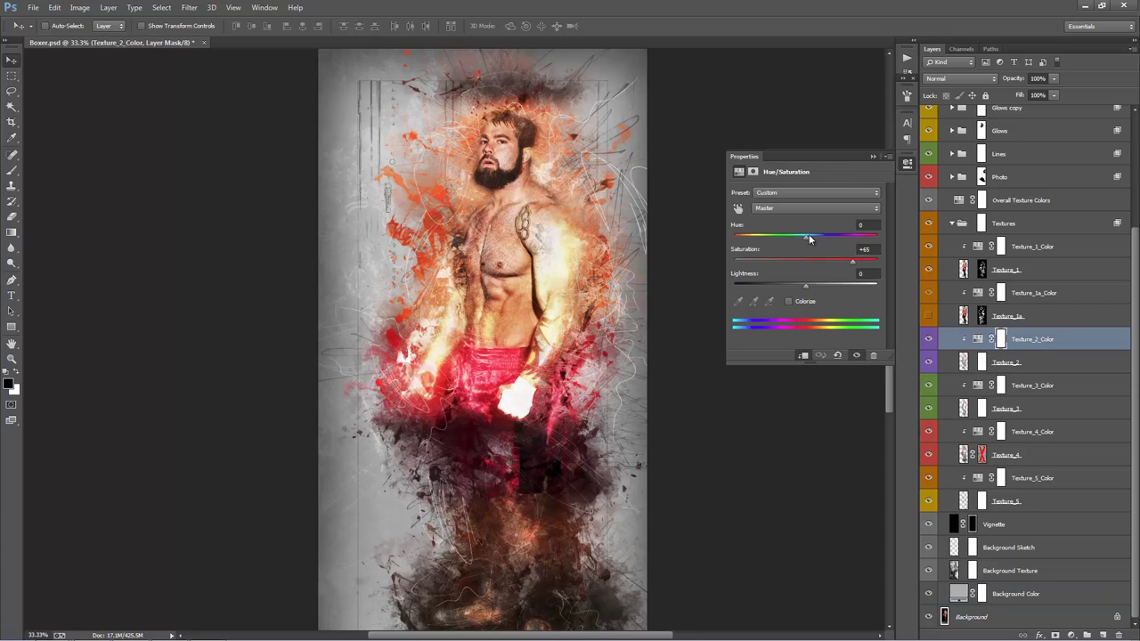
mouse_move(809, 234)
left_mouse_down()
mouse_move(857, 240)
mouse_move(782, 236)
mouse_move(807, 241)
left_mouse_up()
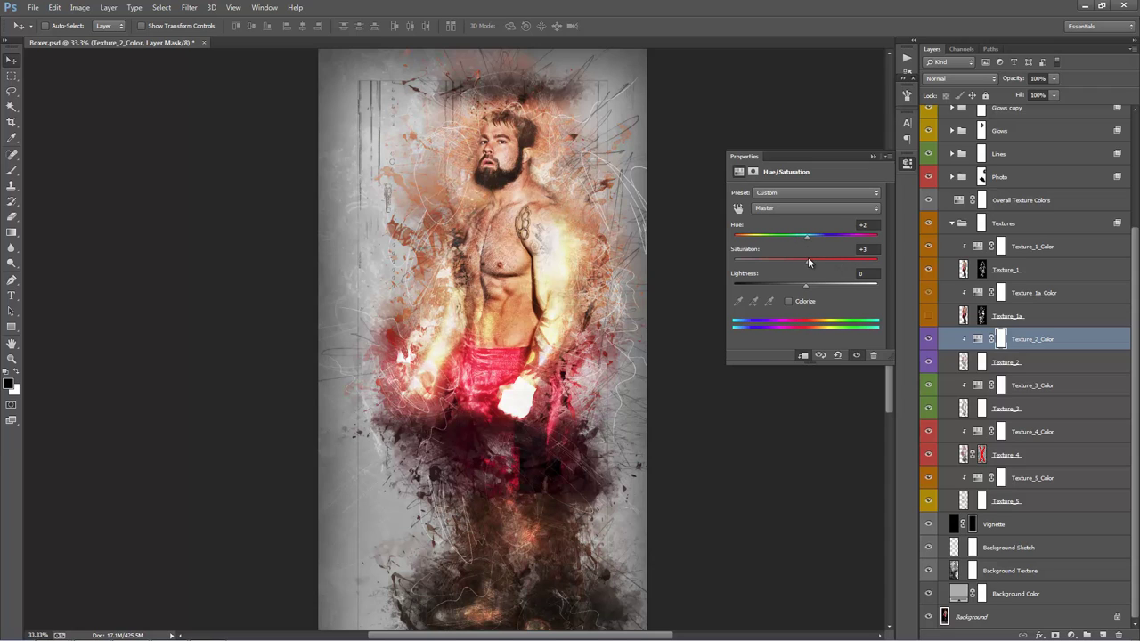
left_click(873, 157)
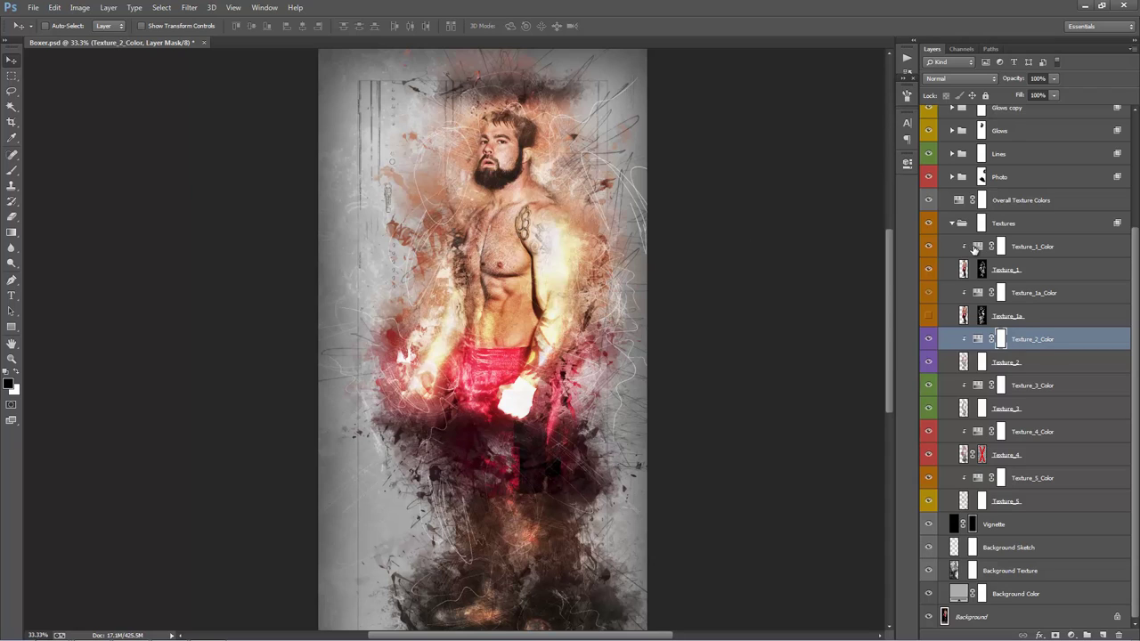
Set the hue of the Texture_1_Color adjustment in the Textures group to -3
double_click(976, 248)
mouse_move(806, 237)
left_mouse_down()
mouse_move(856, 241)
mouse_move(734, 240)
mouse_move(803, 238)
left_mouse_up()
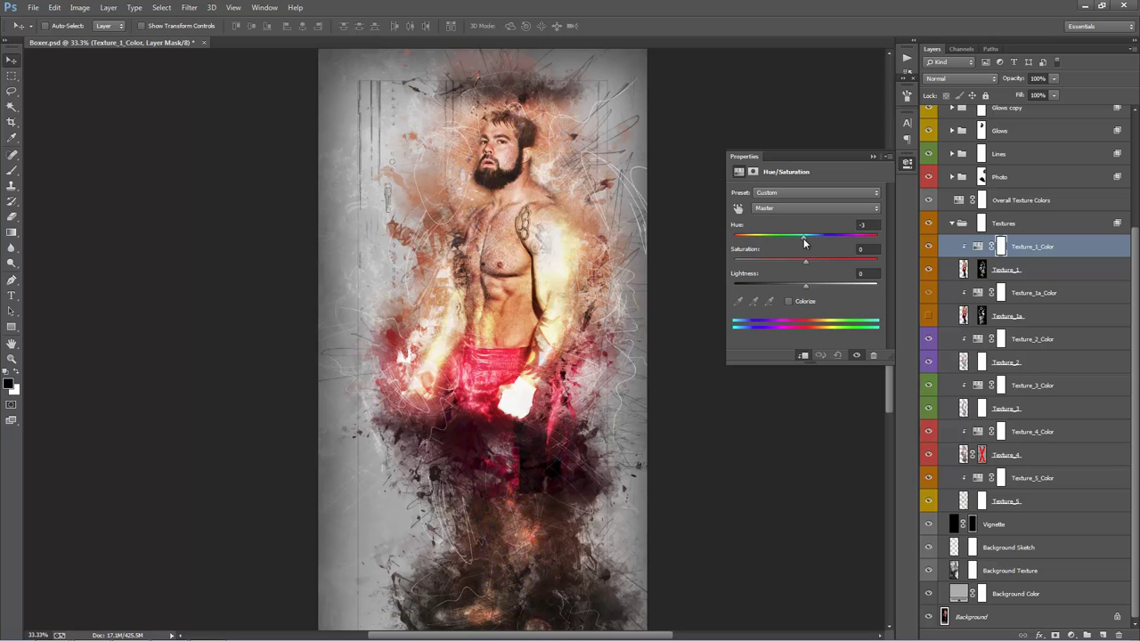
Collapse the Textures group and set the saturation of the Overall Texture Colors adjustment to +17
left_click(873, 156)
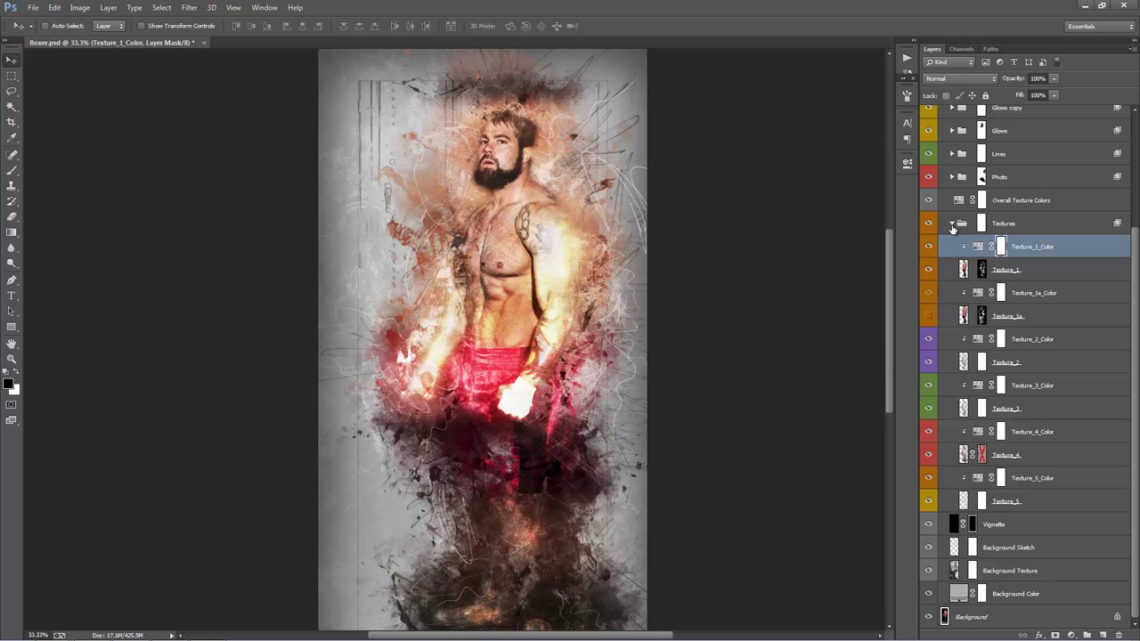
left_click(952, 223)
double_click(962, 349)
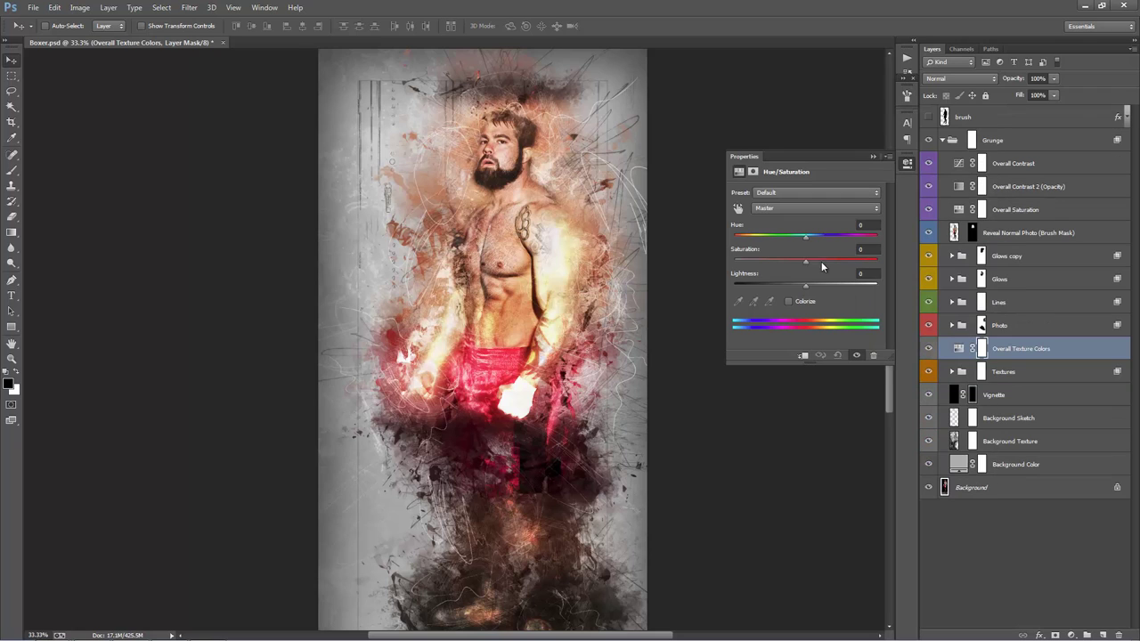
left_click_drag(807, 265, 834, 268)
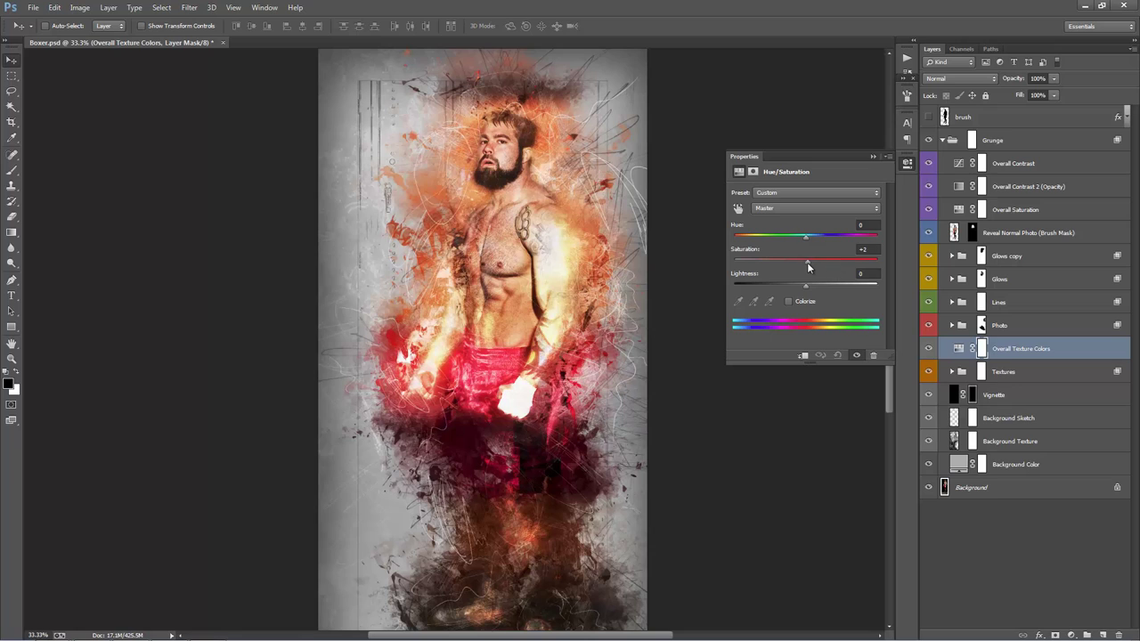
left_click_drag(826, 264, 817, 267)
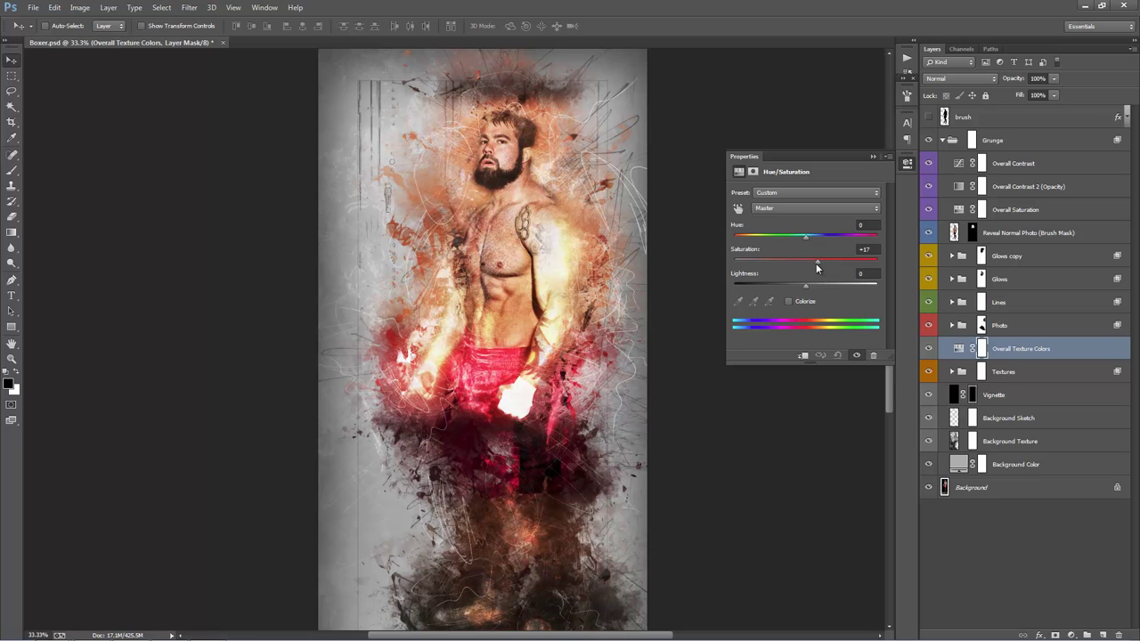
left_click(872, 157)
Expand the Lines group and change the Lines_2_Color fill to yellow #fff000
left_click(1018, 304)
left_click(952, 302)
scroll(953, 304, "down", 1)
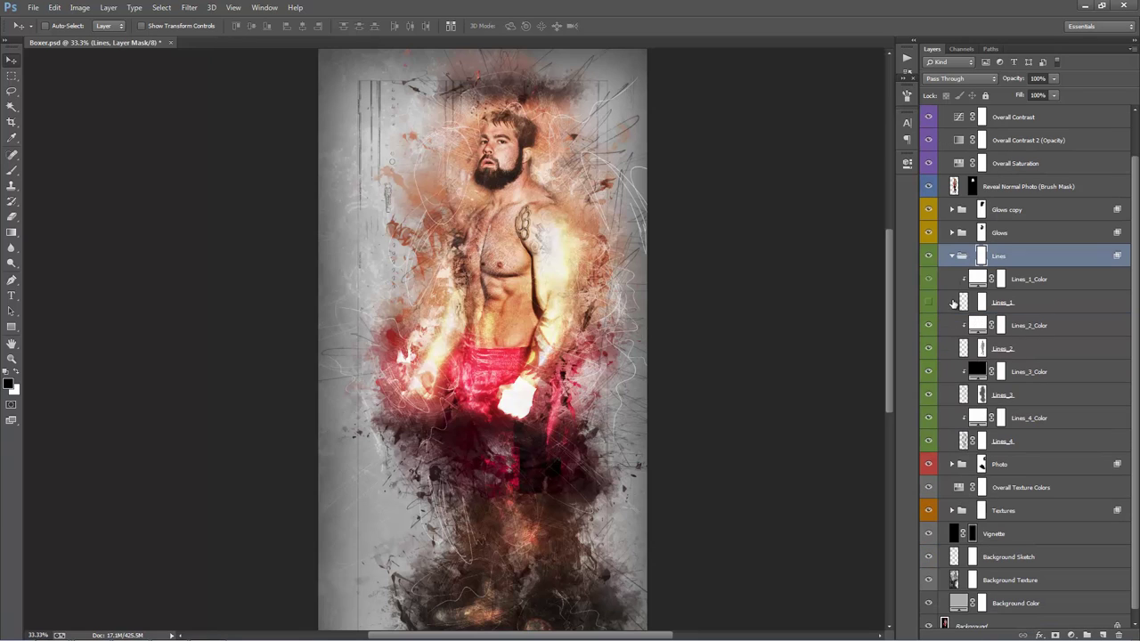
double_click(977, 325)
type("ff0000")
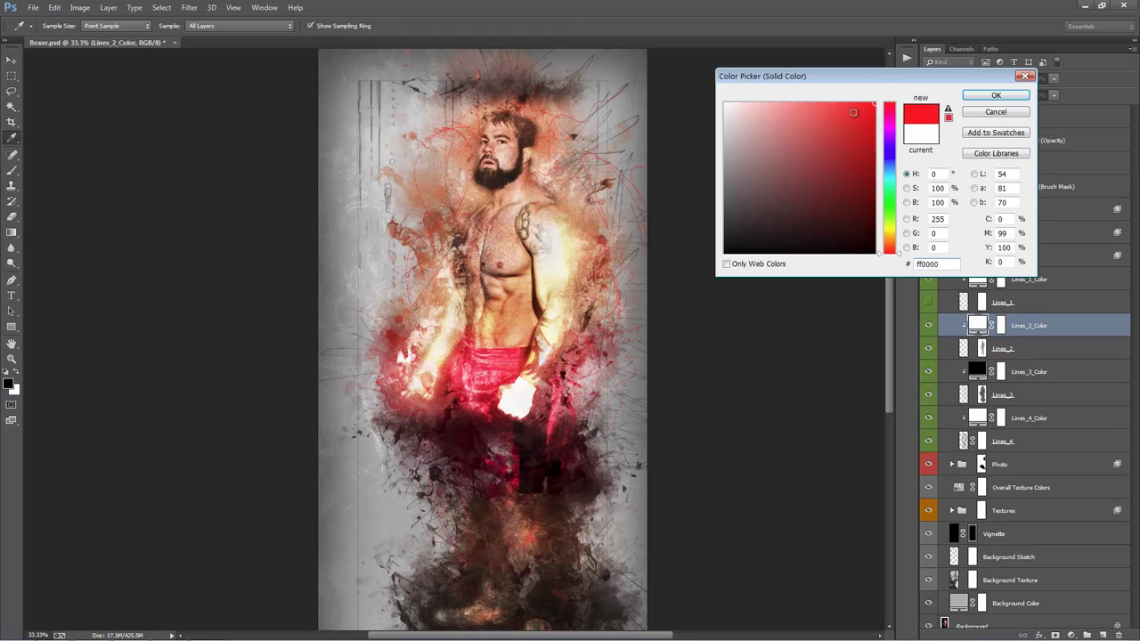
left_click(890, 232)
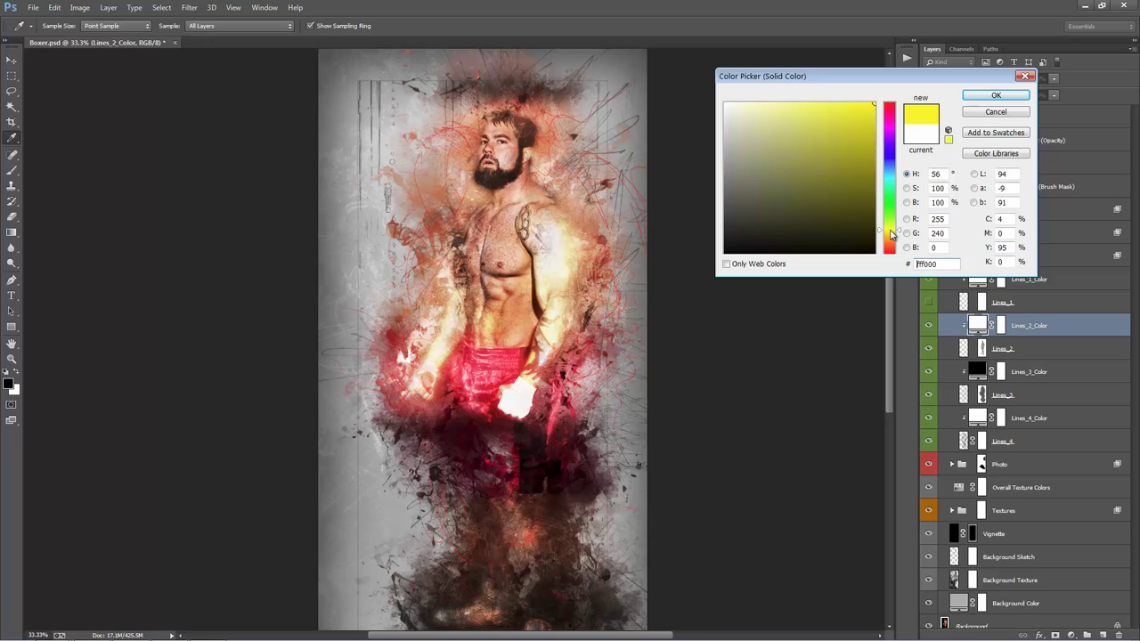
left_click(1000, 95)
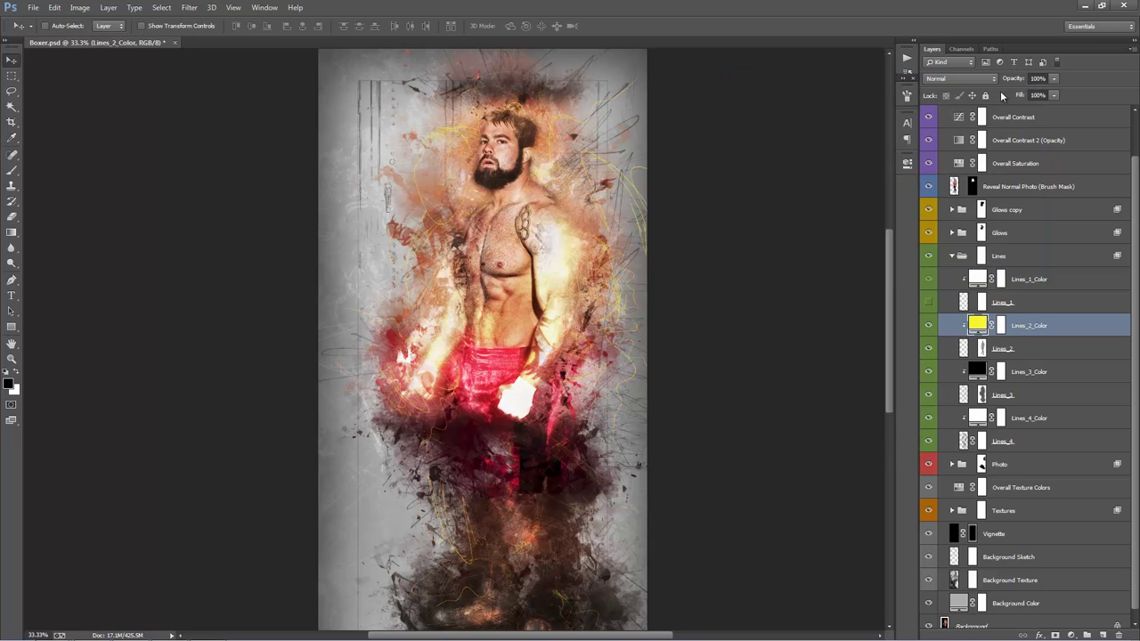
Try yellow #fff600 for the Lines_3_Color fill layer without applying it
double_click(977, 370)
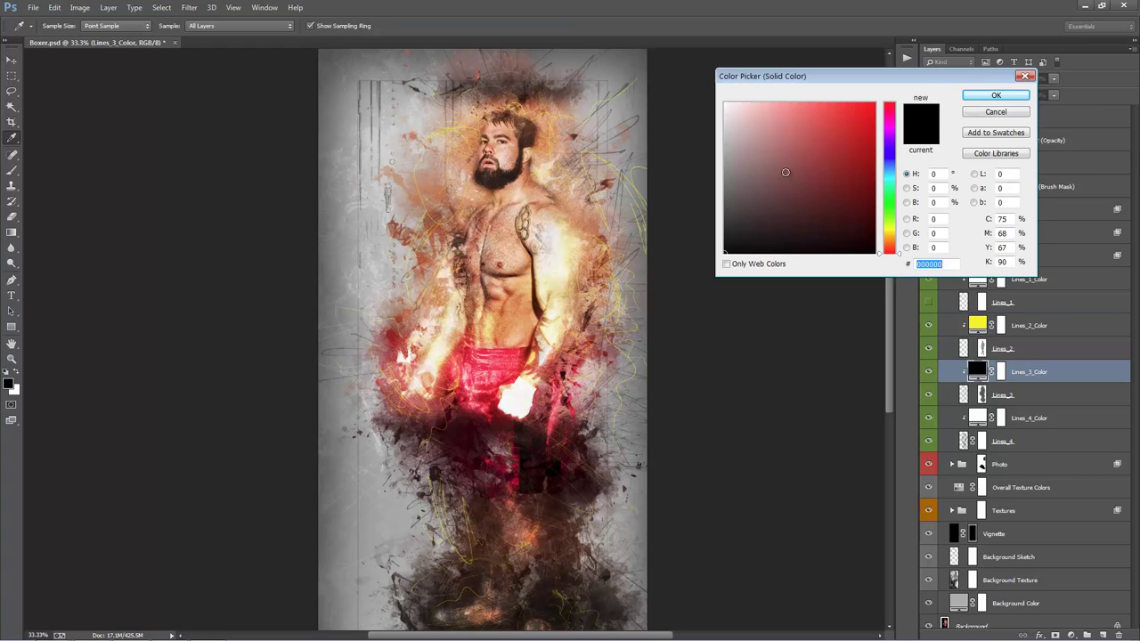
left_click(726, 104)
type("ff0000")
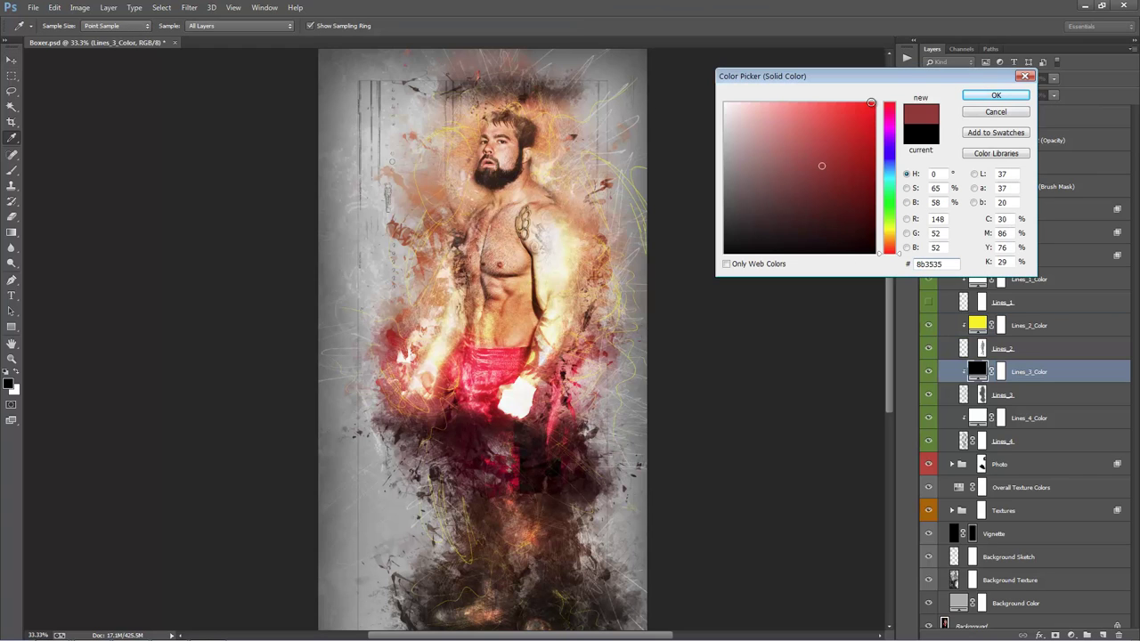
left_click(888, 231)
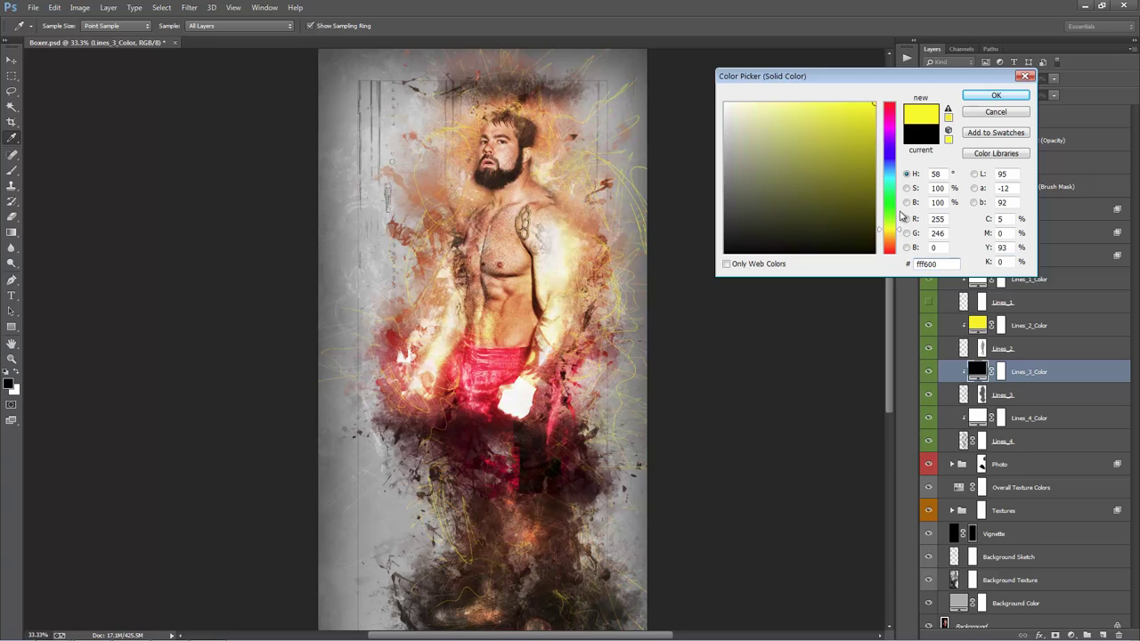
left_click(996, 111)
Collapse the Lines group and select the Photo group
left_click_drag(700, 203, 716, 155)
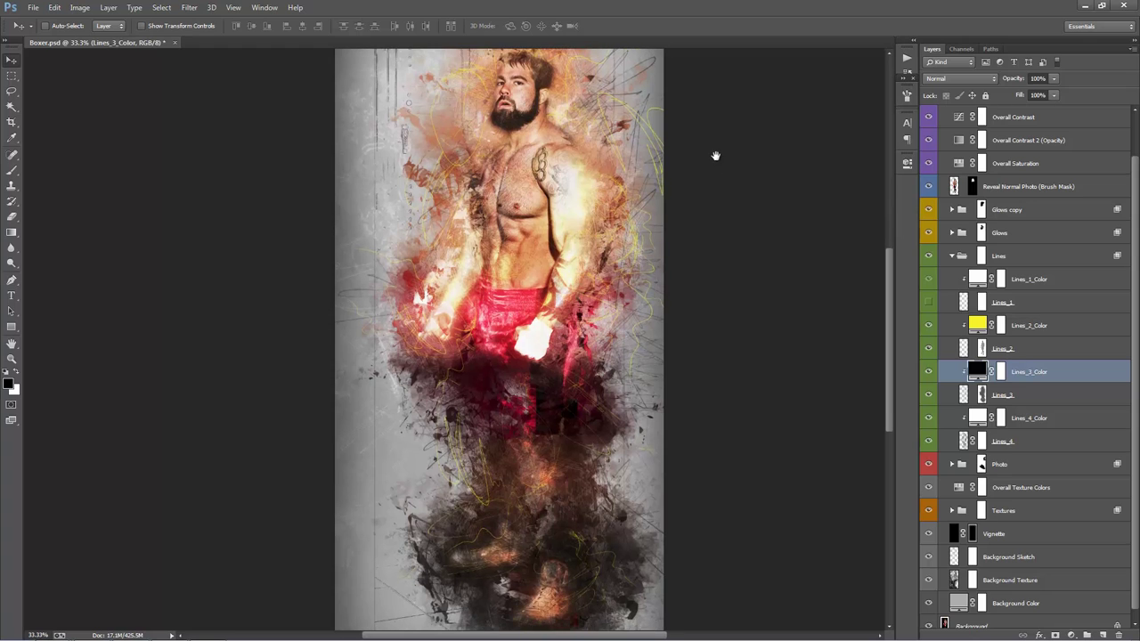
left_click(951, 256)
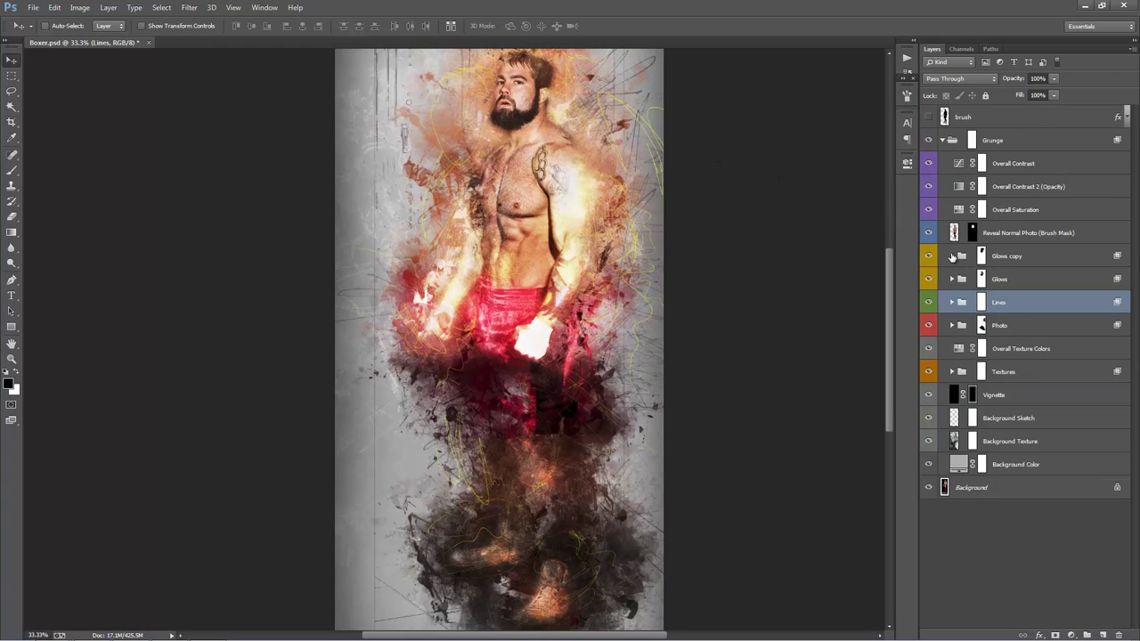
left_click(1020, 326)
left_click_drag(758, 265, 760, 278)
left_click_drag(755, 269, 754, 265)
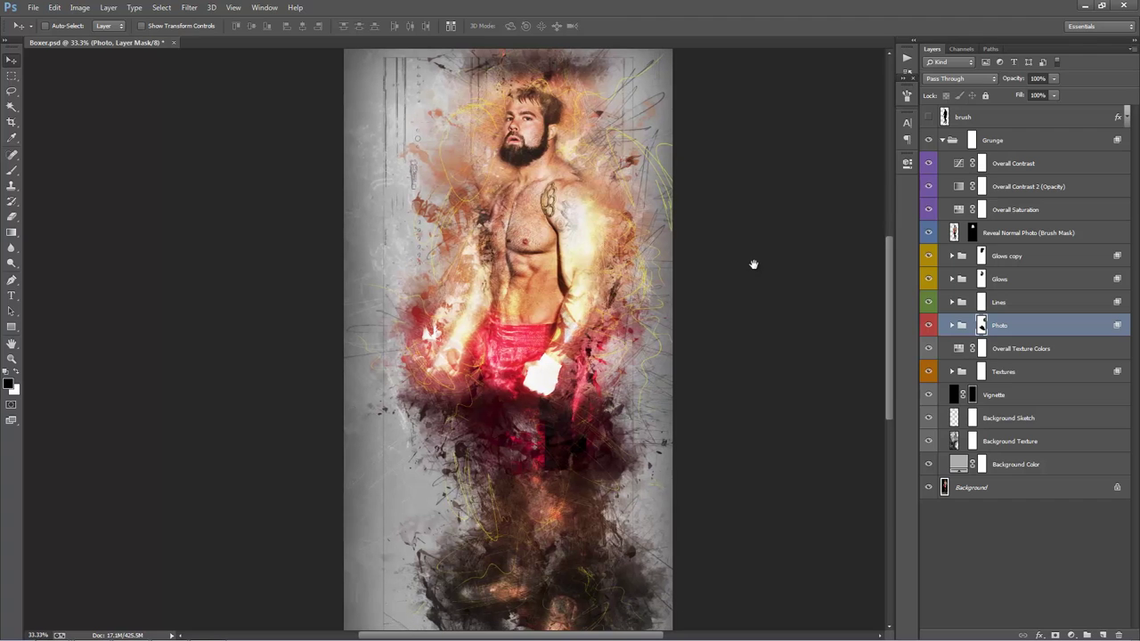
Compare the image with the Vignette layer hidden and shown, and examine the Background Sketch details
left_click(1038, 376)
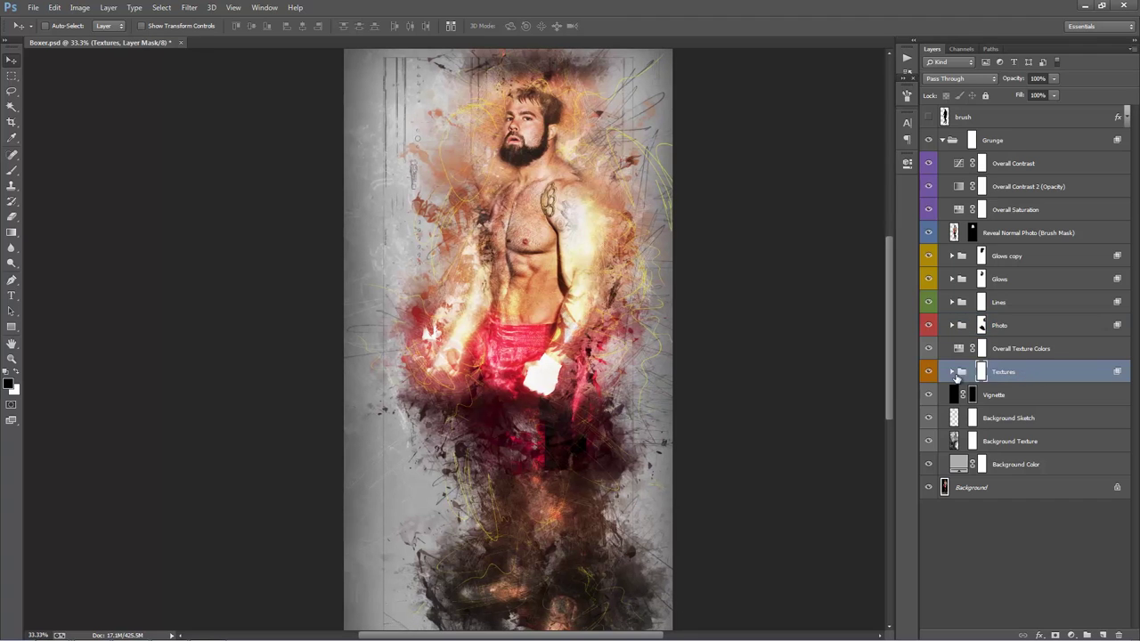
left_click(944, 394)
left_click(930, 395)
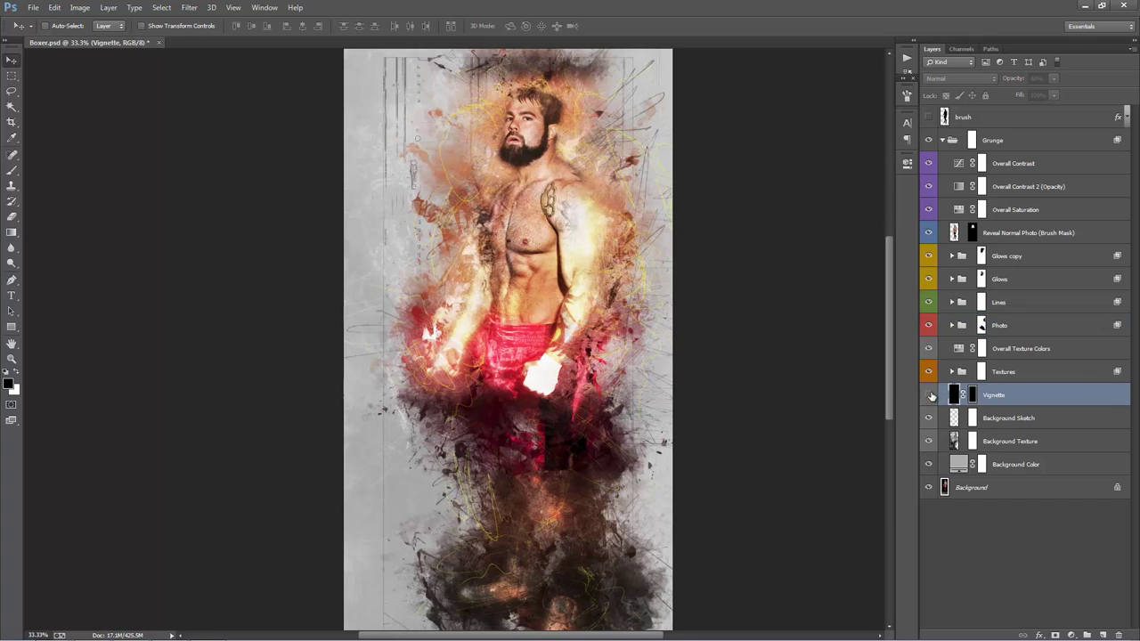
left_click(930, 395)
left_click(1010, 418)
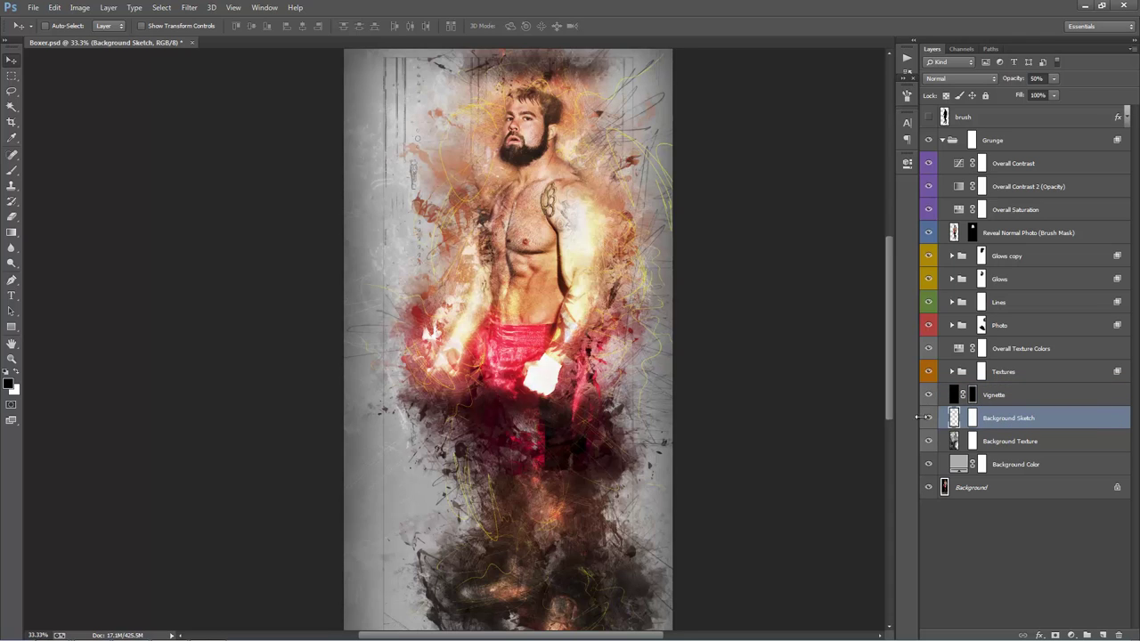
scroll(754, 306, "up", 1)
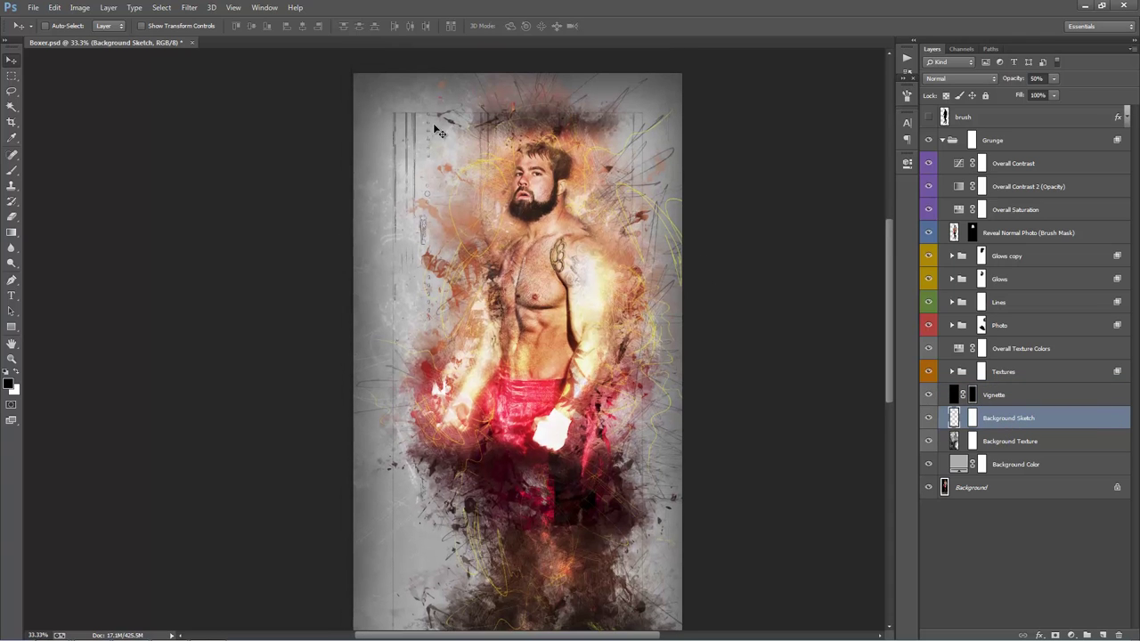
left_click_drag(449, 475, 442, 272)
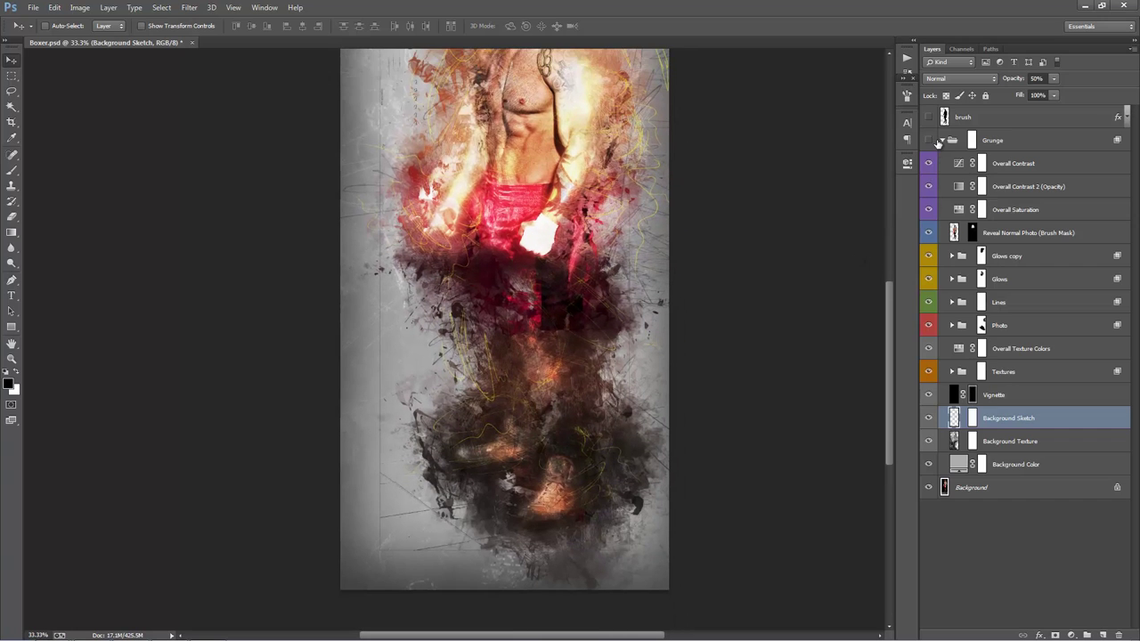
Hide the Grunge group to examine the original boxer photo, and show the effect again
left_click(931, 141)
left_click(942, 141)
scroll(629, 295, "up", 5)
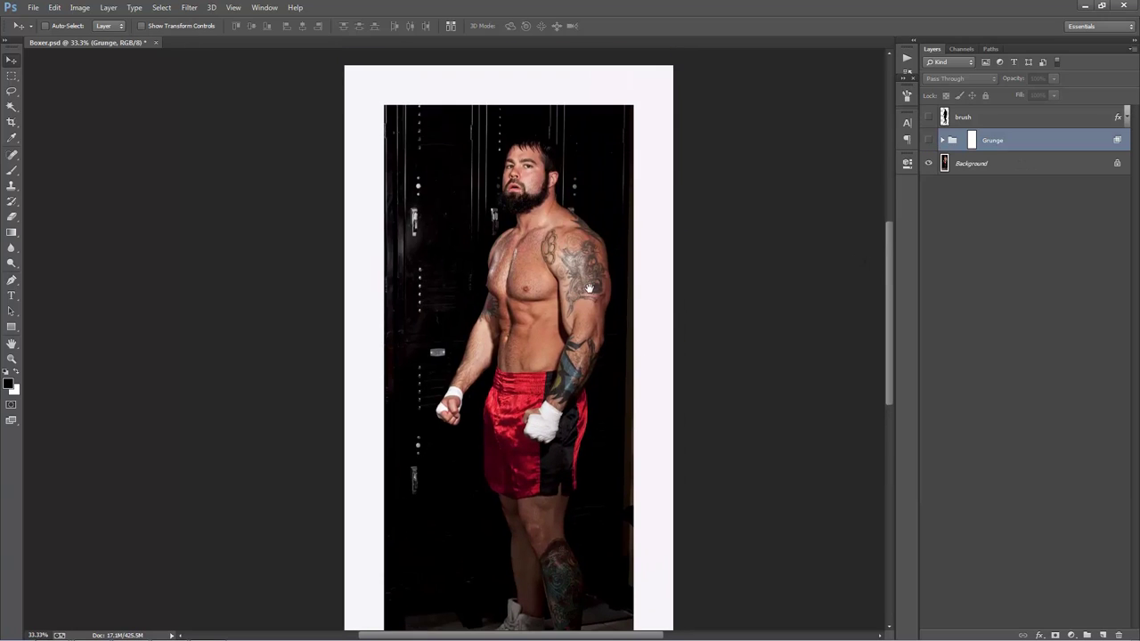
scroll(641, 288, "down", 5)
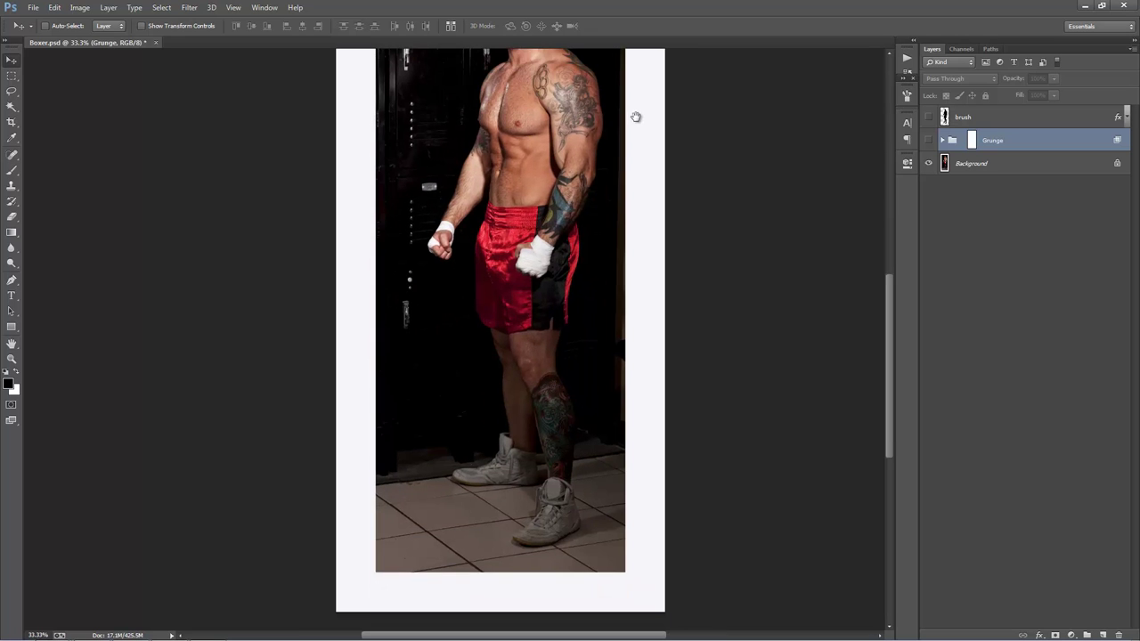
scroll(621, 219, "up", 4)
left_click(931, 141)
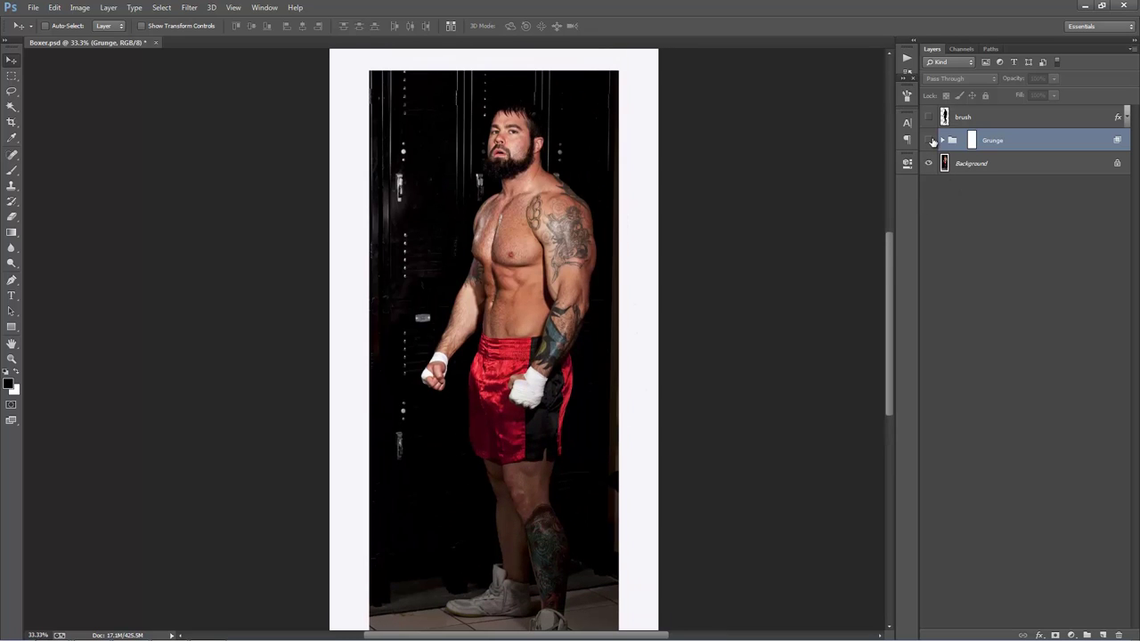
left_click(941, 141)
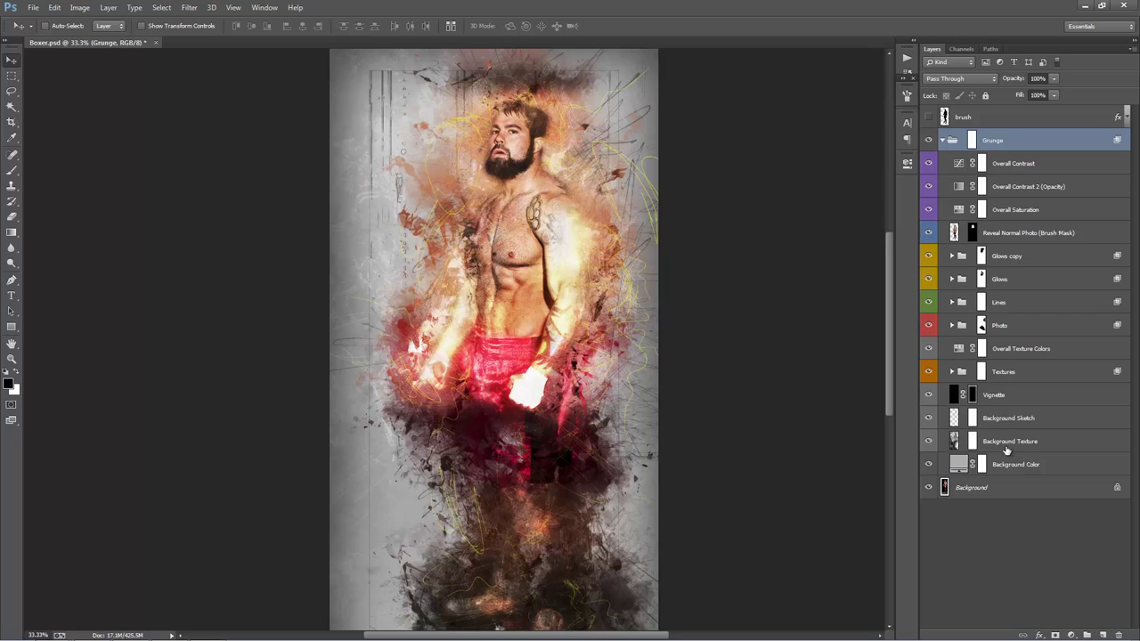
Compare the original and the effect once more by toggling the Grunge group's visibility, and collapse the group
left_click(987, 424)
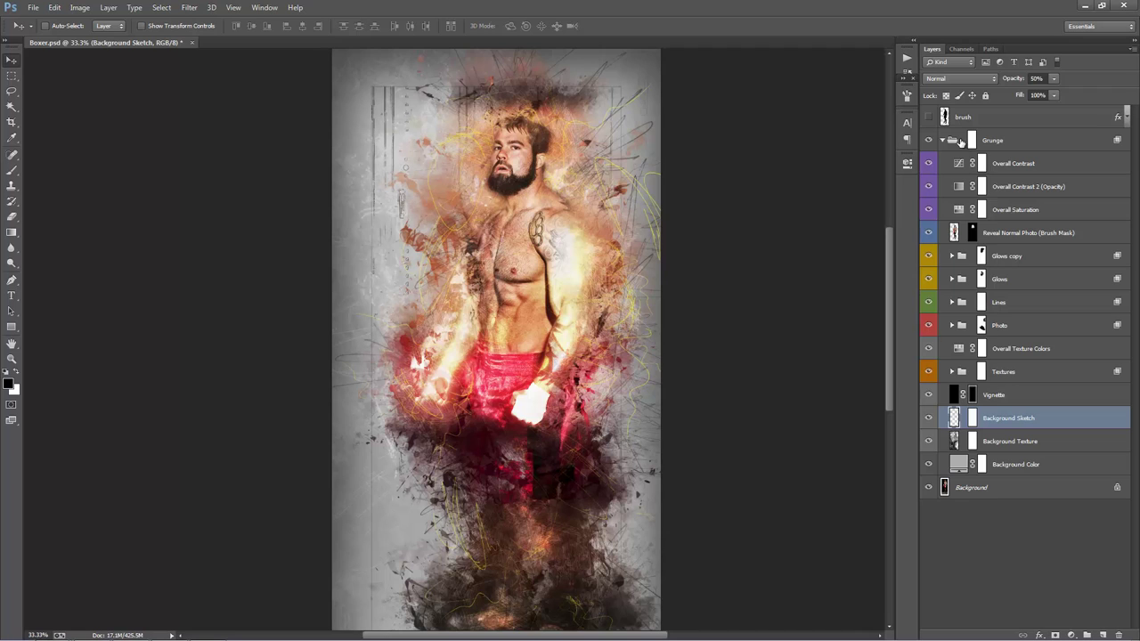
left_click(929, 140)
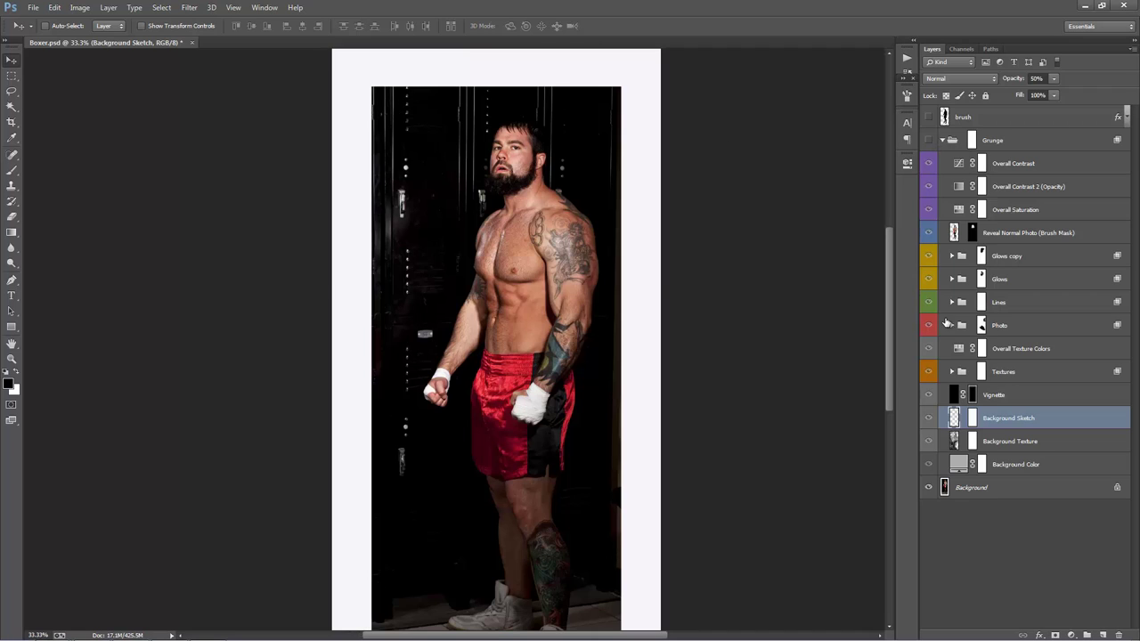
left_click(929, 139)
left_click(943, 139)
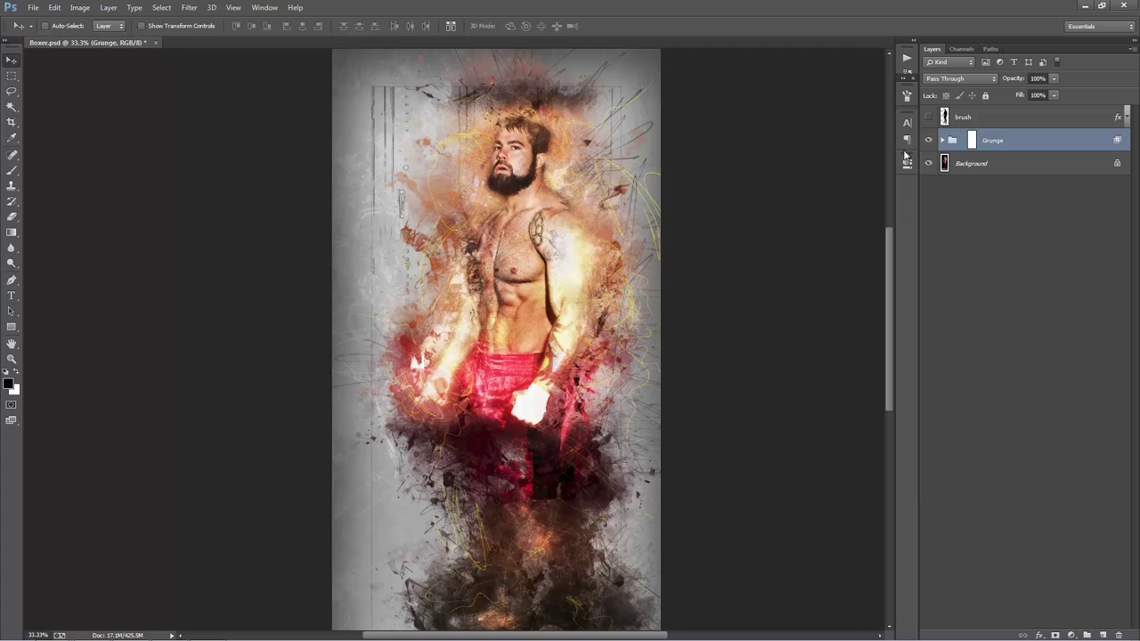
left_click_drag(761, 237, 776, 196)
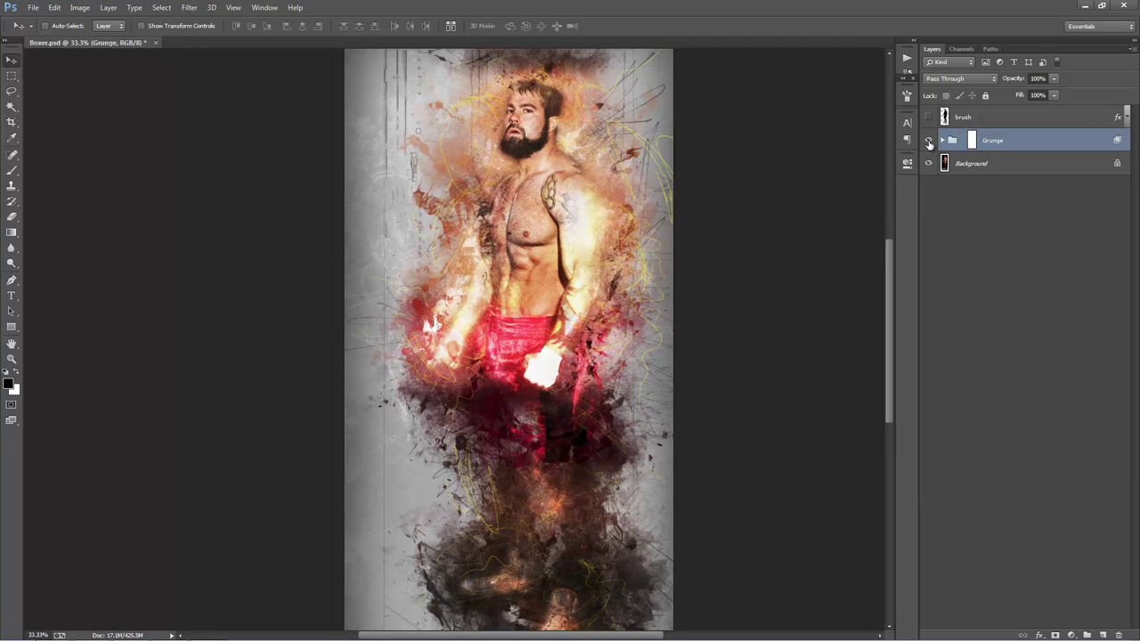
Expand the Grunge group and set the opacity of the Background Texture layer to 15%
left_click(943, 140)
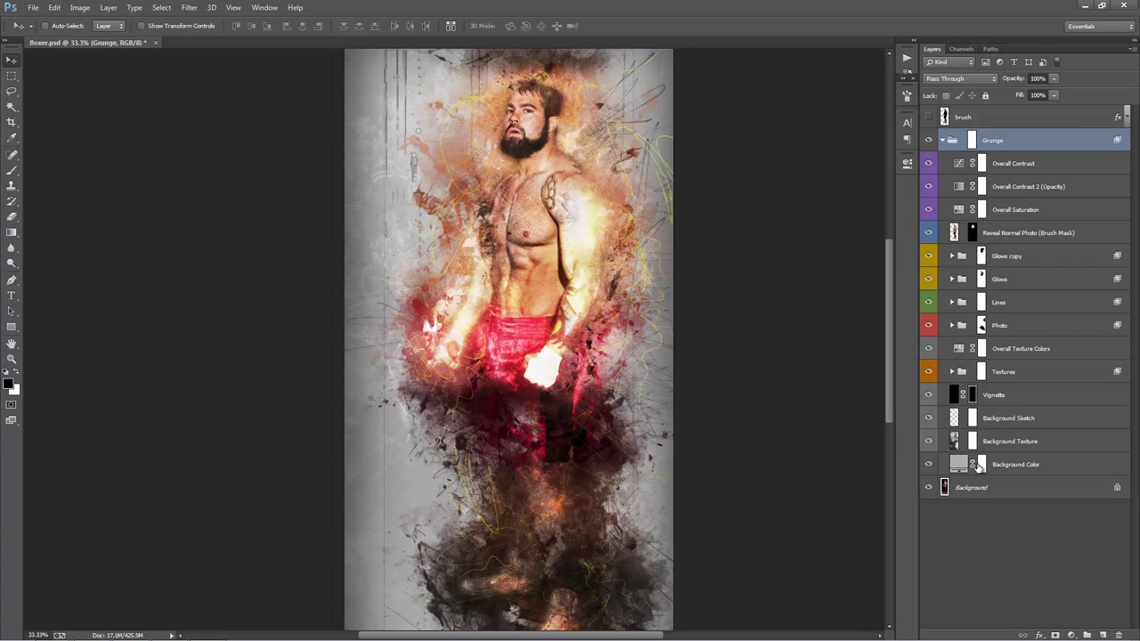
left_click(998, 442)
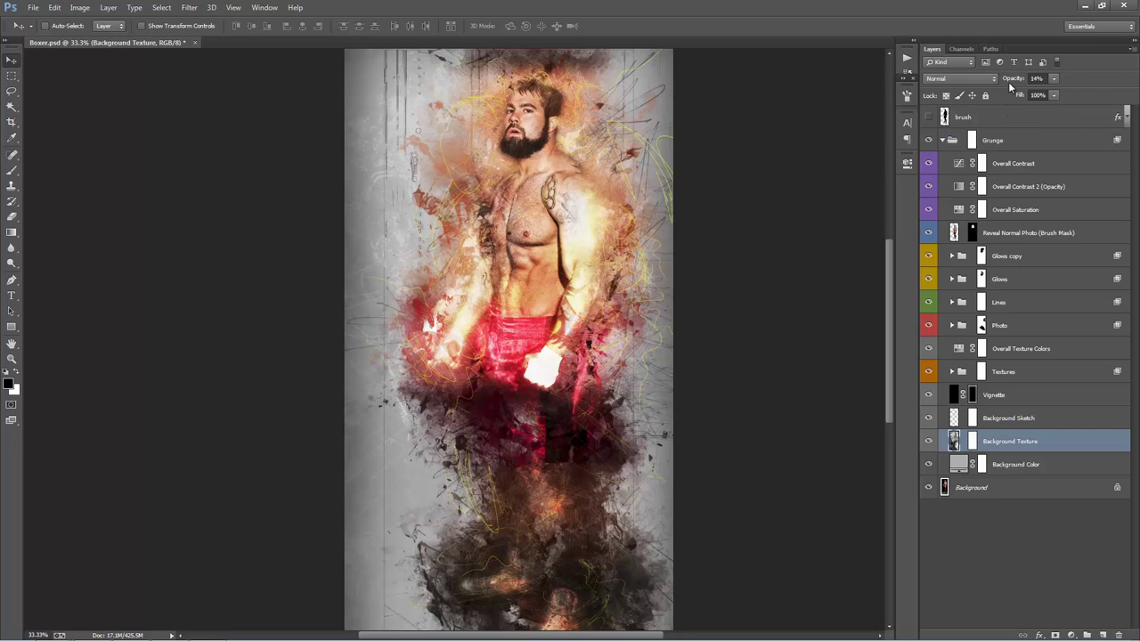
mouse_move(1008, 82)
left_mouse_down()
mouse_move(1025, 82)
mouse_move(1007, 82)
left_mouse_up()
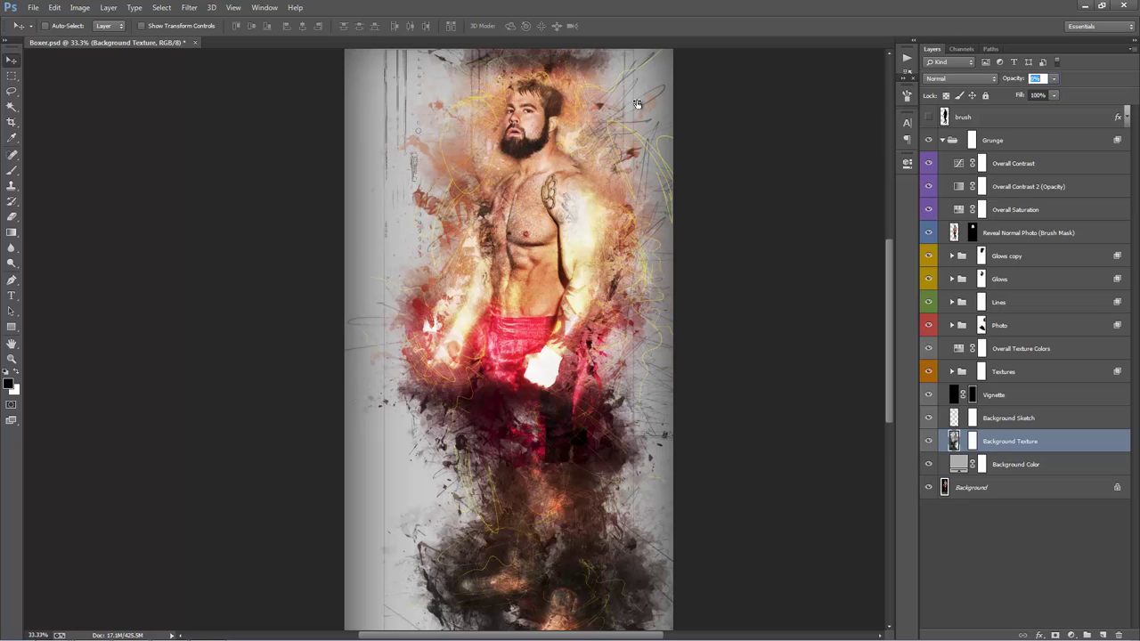
type("15")
key("Return")
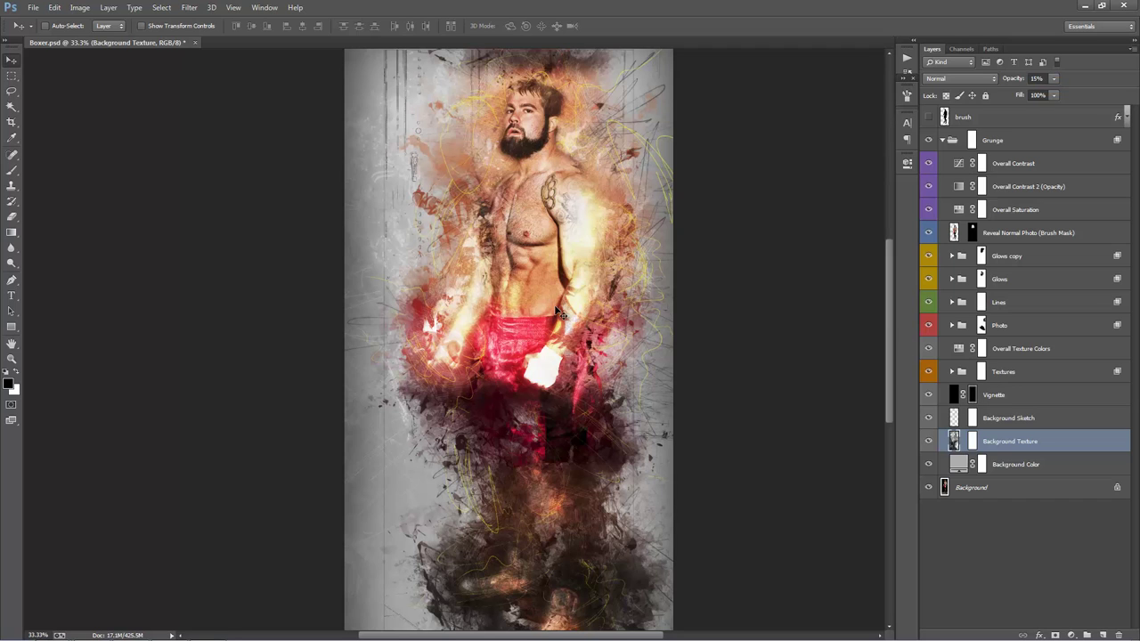
Set the saturation of the Overall Saturation adjustment to -18
left_click_drag(579, 275, 596, 345)
mouse_move(682, 311)
left_mouse_down()
mouse_move(682, 275)
mouse_move(682, 351)
mouse_move(678, 253)
mouse_move(672, 303)
left_mouse_up()
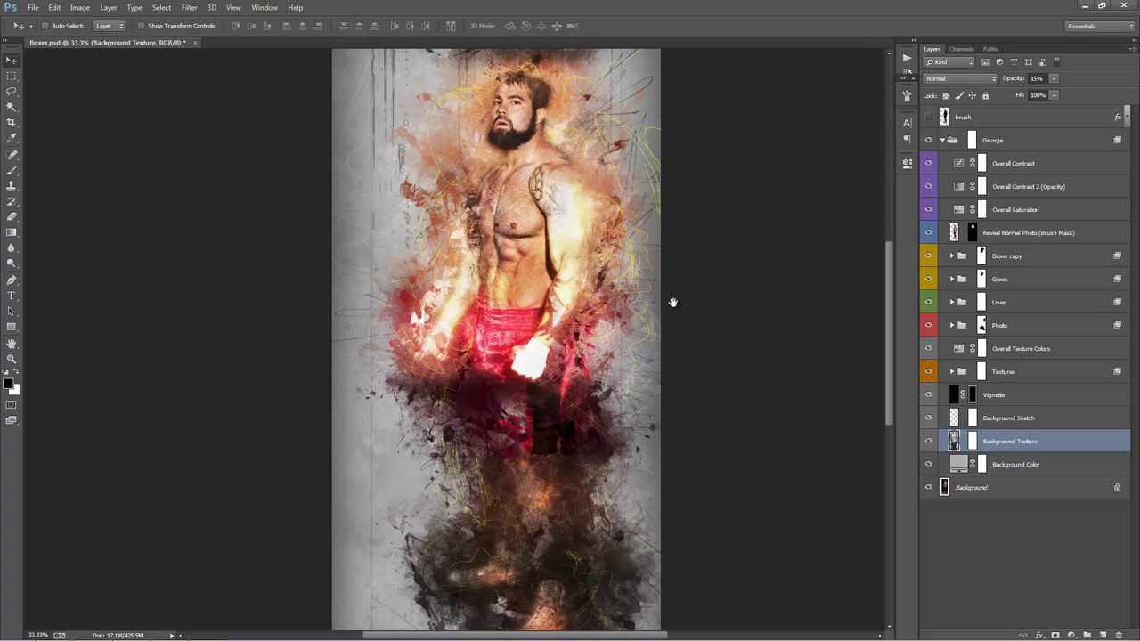
double_click(962, 211)
left_click_drag(807, 263, 793, 263)
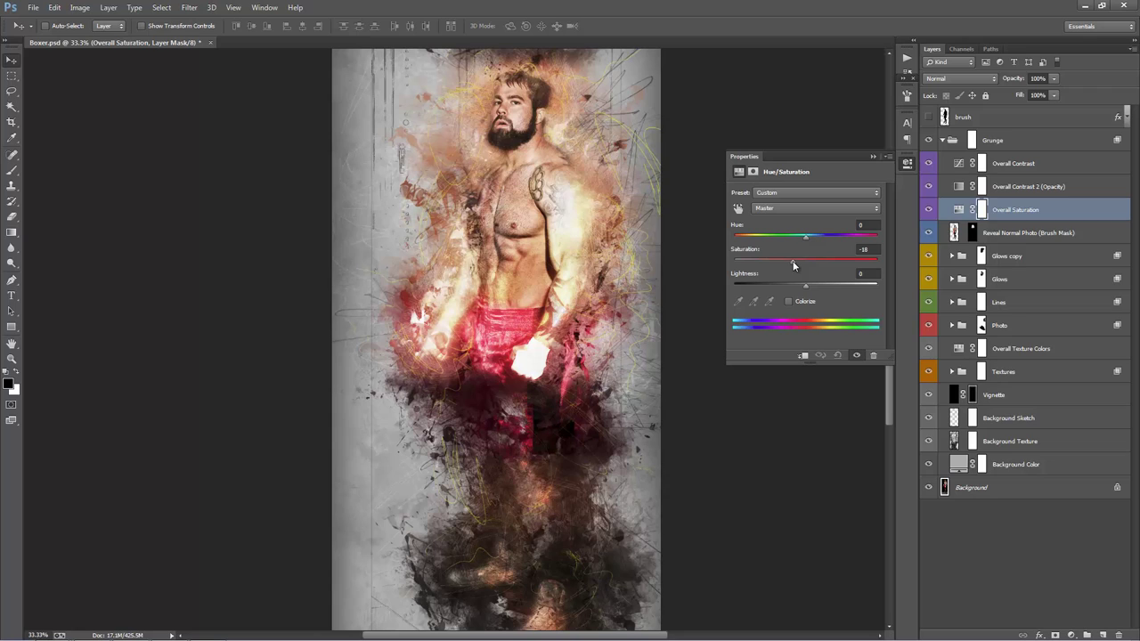
left_click(873, 158)
Duplicate the Glows group and set the duplicate's opacity to 82%
left_click(1034, 259)
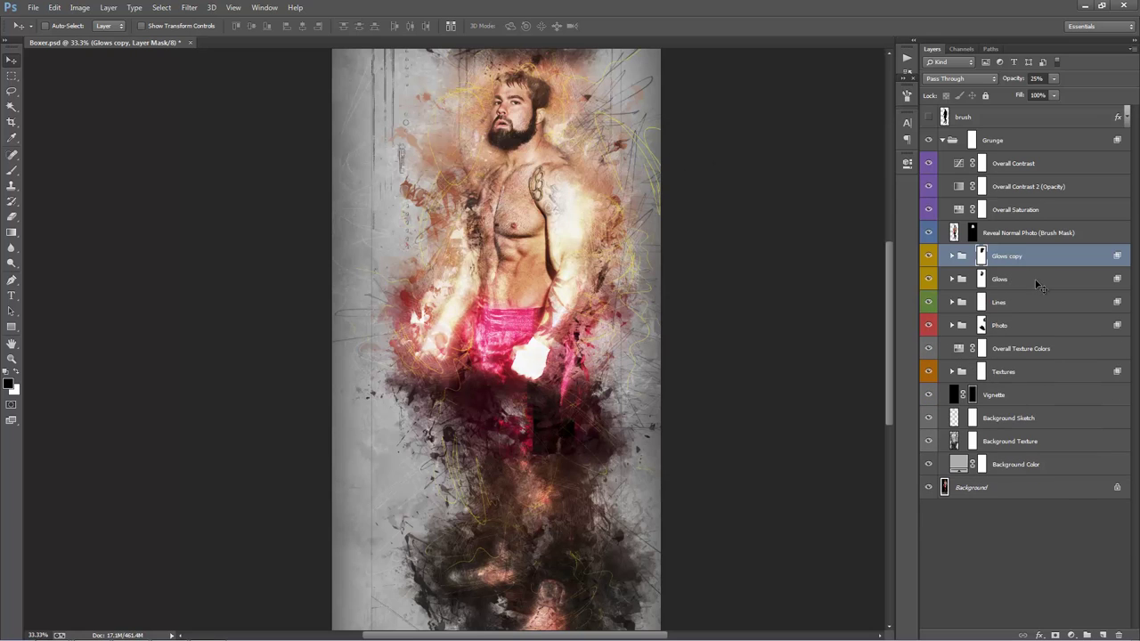
key("ctrl+j")
key("8")
key("2")
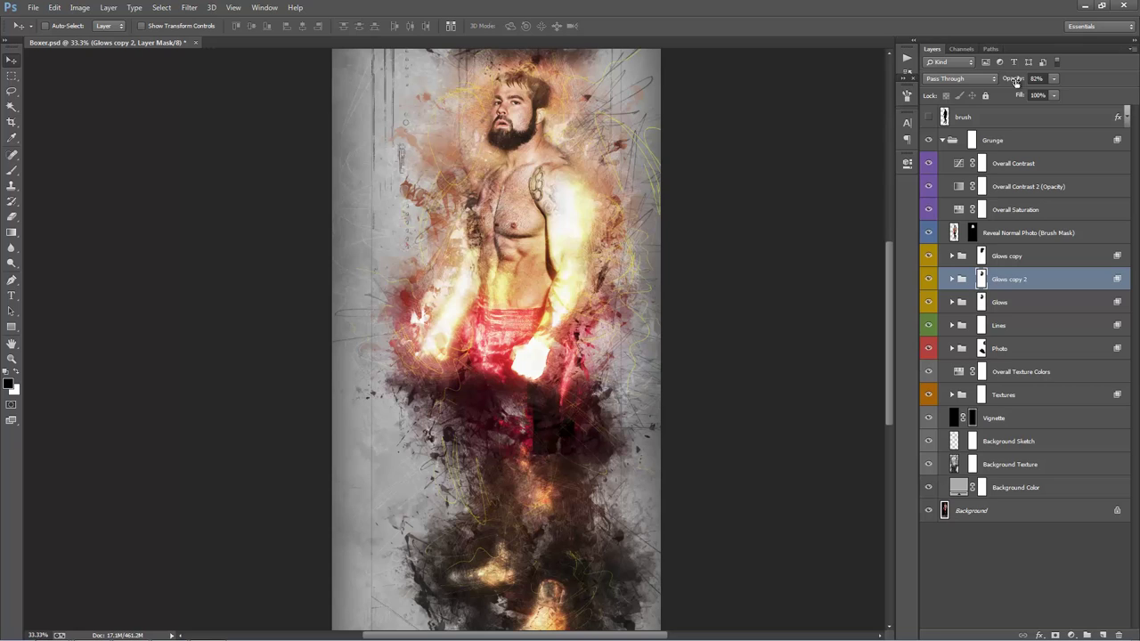
Reduce the opacity of the Glows copy 2 group to 40%
left_click_drag(1016, 81, 323, 117)
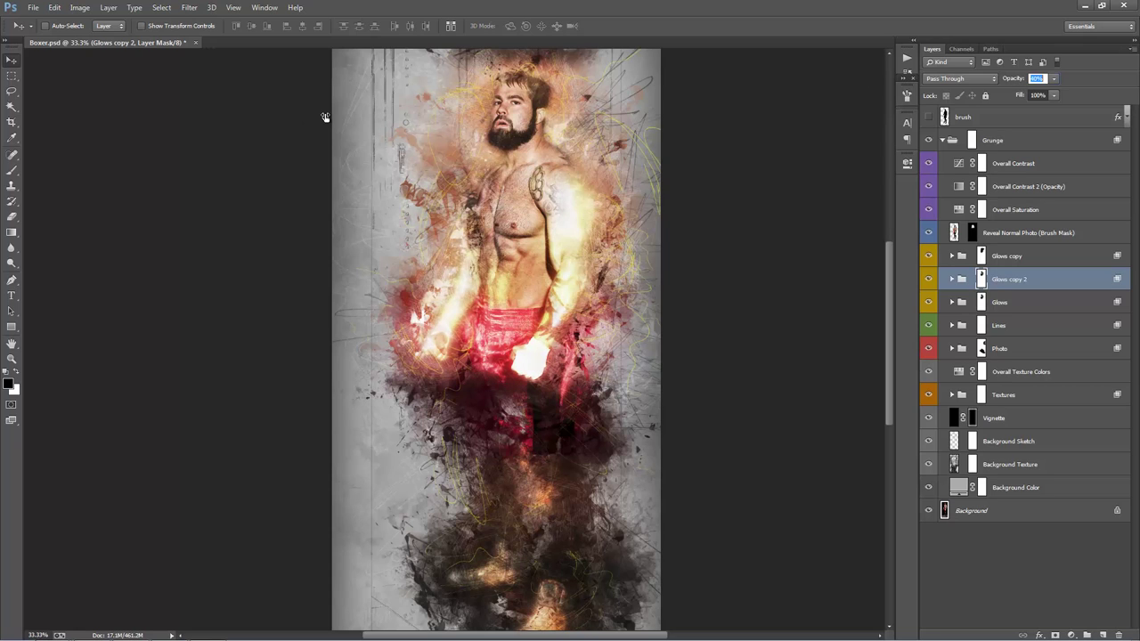
key("Return")
left_click_drag(705, 262, 677, 255)
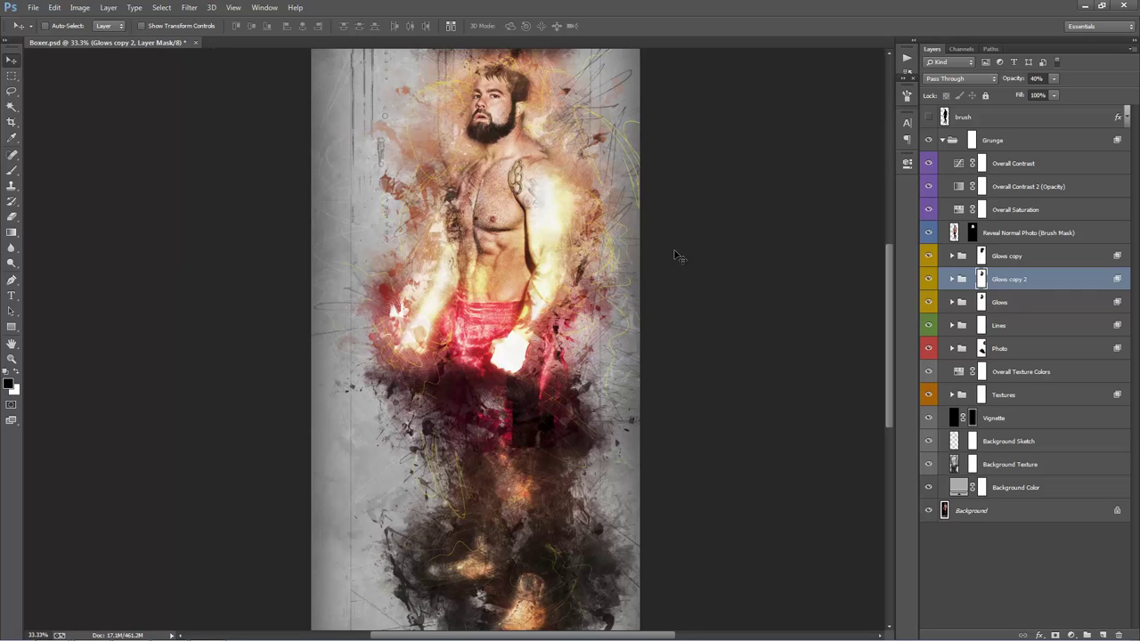
Compare the original photo with the finished effect by repeatedly hiding and showing the whole Grunge group
left_click(928, 141)
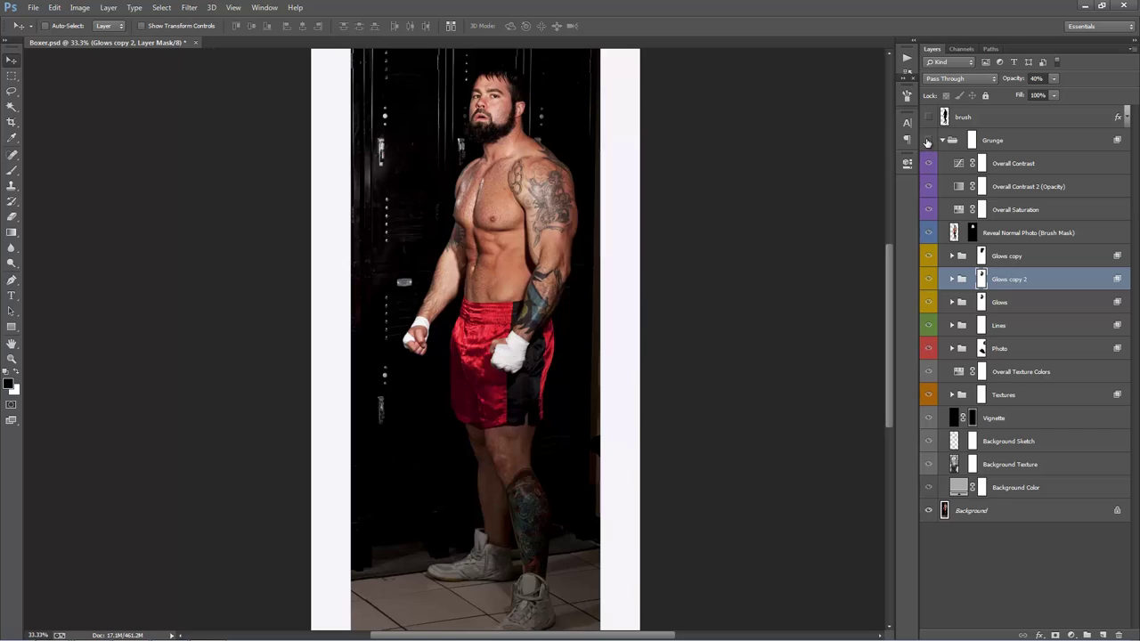
left_click(928, 141)
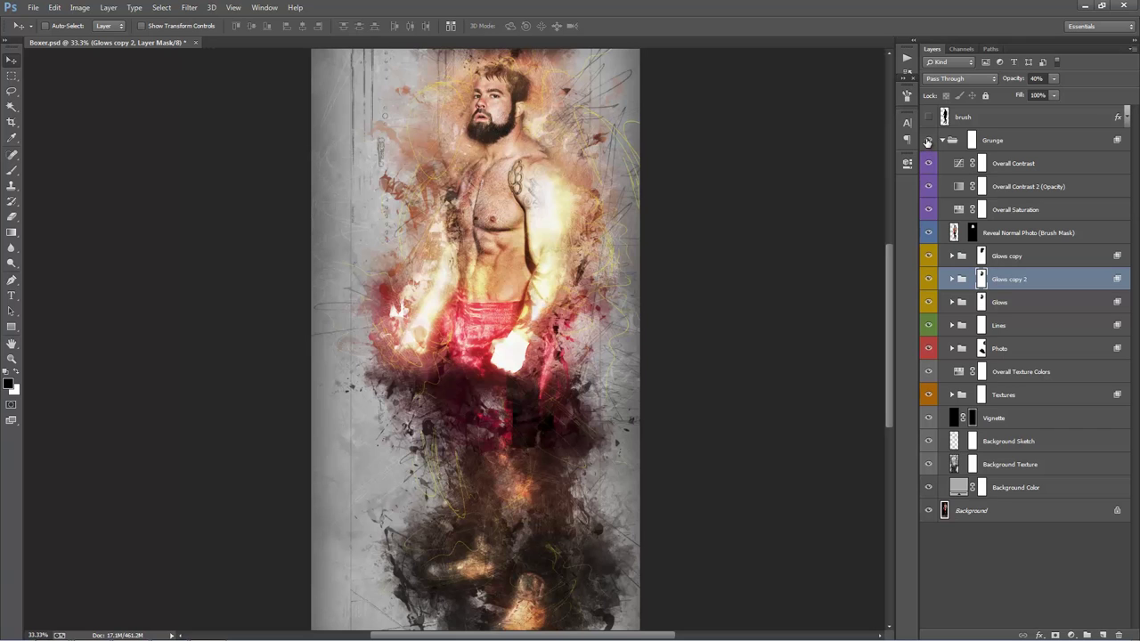
left_click(928, 141)
left_click(928, 140)
left_click(928, 140)
left_click(928, 141)
left_click(928, 141)
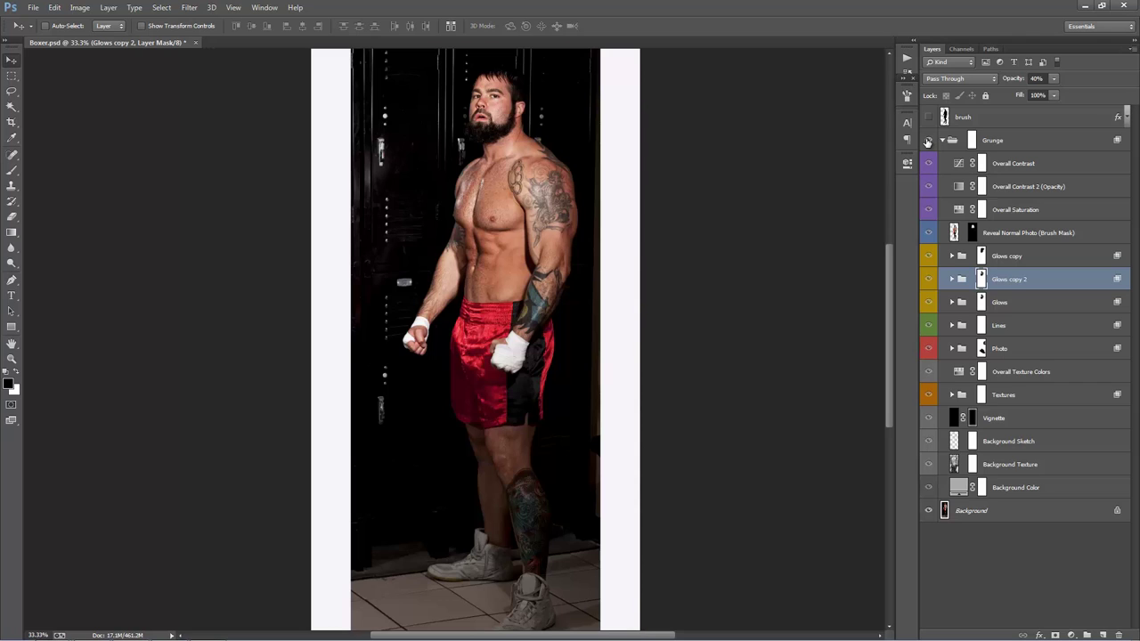
left_click(928, 140)
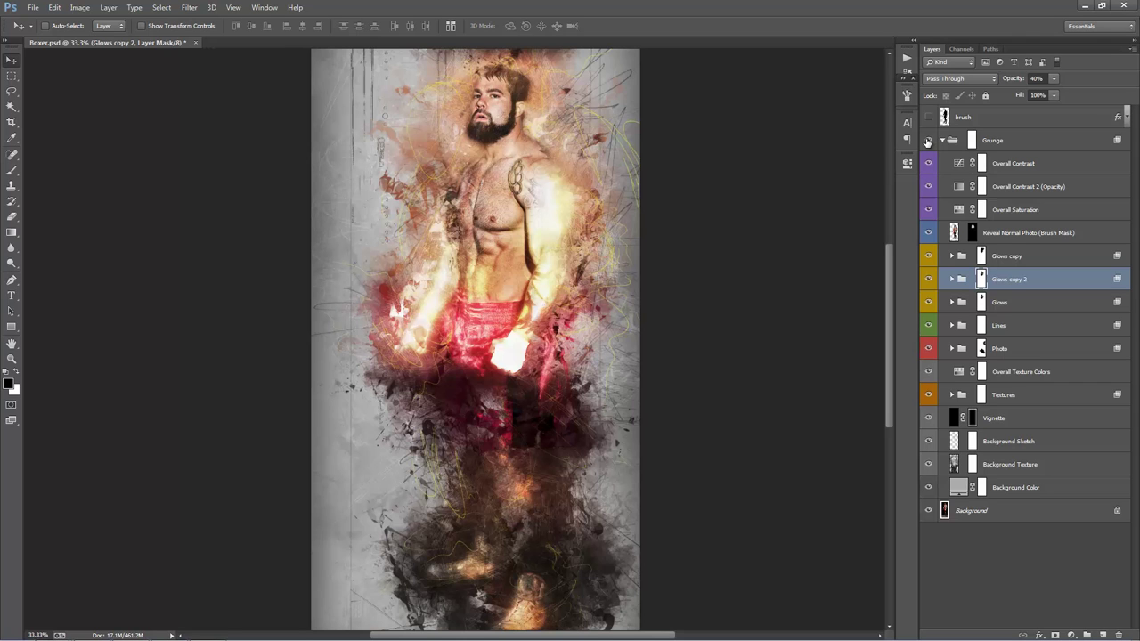